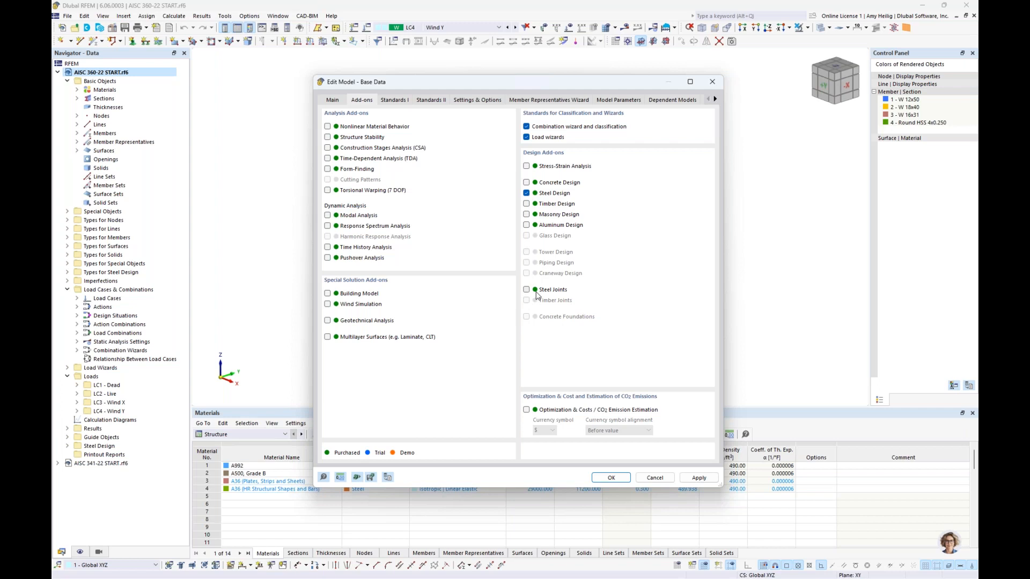
Review the load standard groups and the AISC 360 steel design editions in the model's base data without changing them.
click(401, 107)
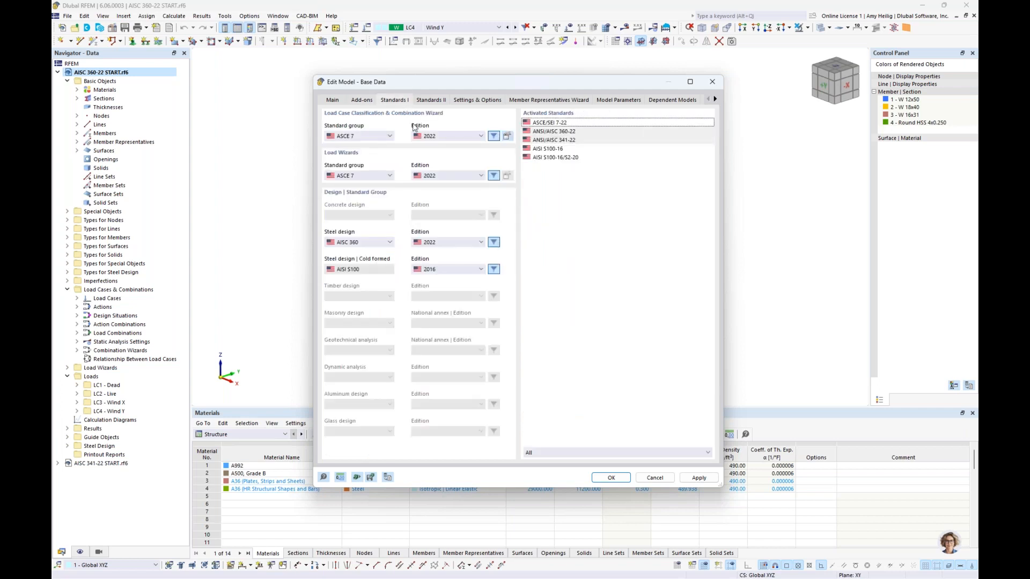
click(384, 137)
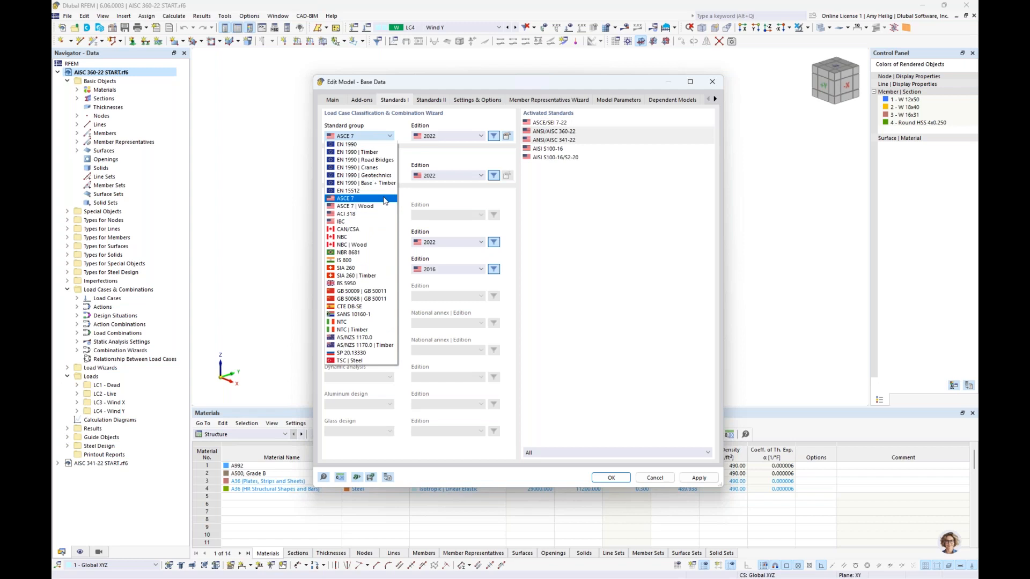
click(427, 200)
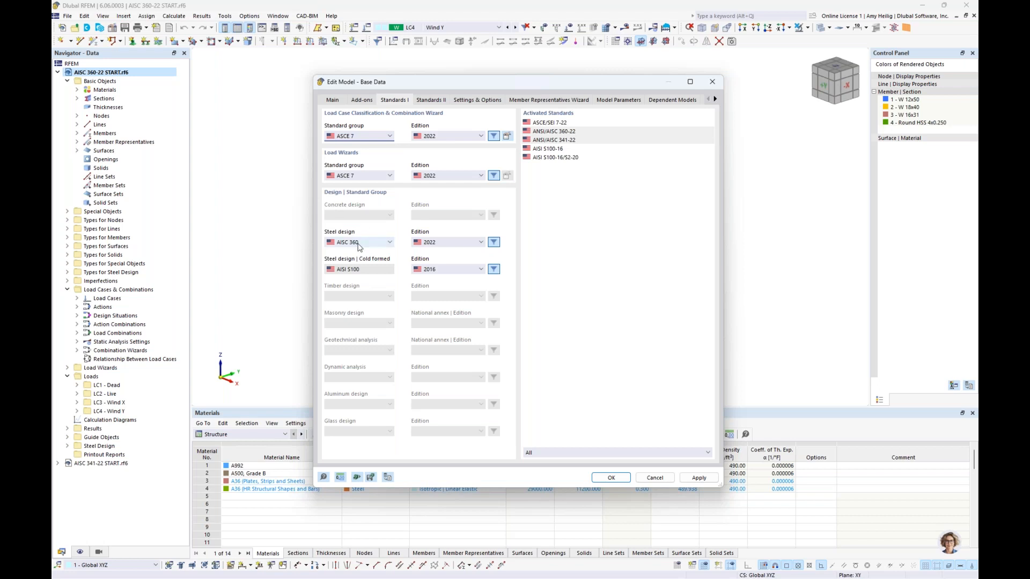
click(446, 242)
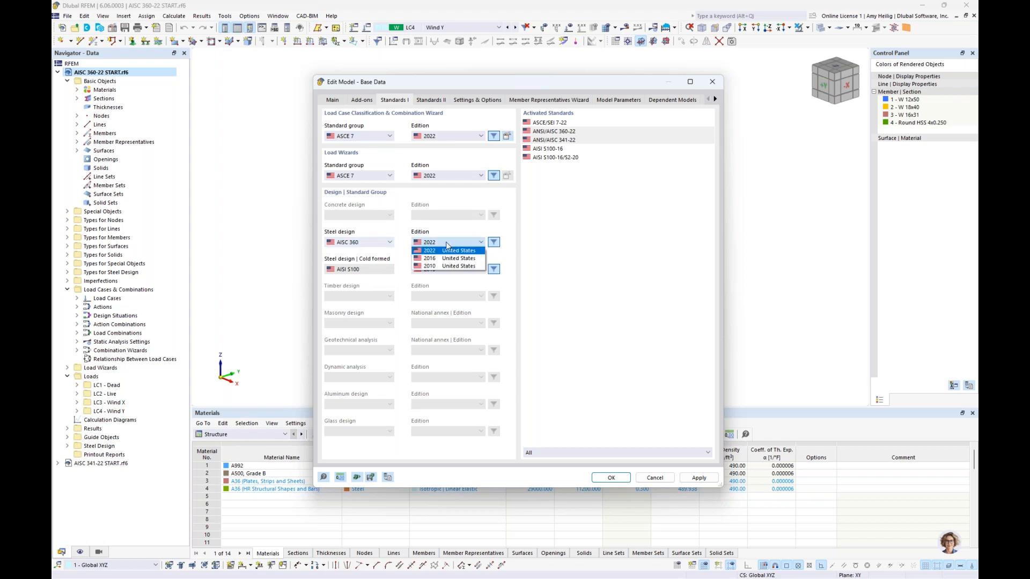
click(446, 242)
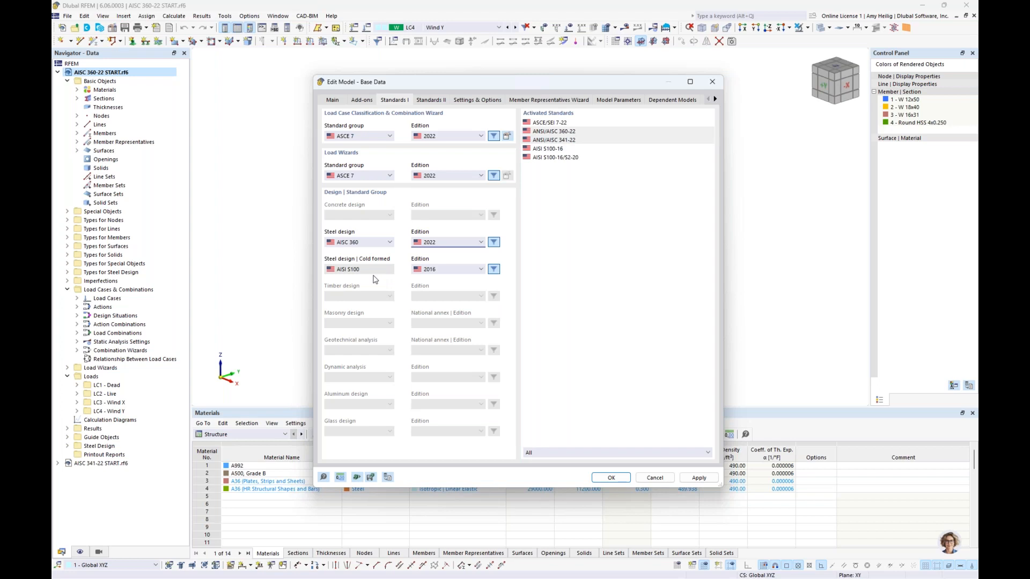
click(653, 477)
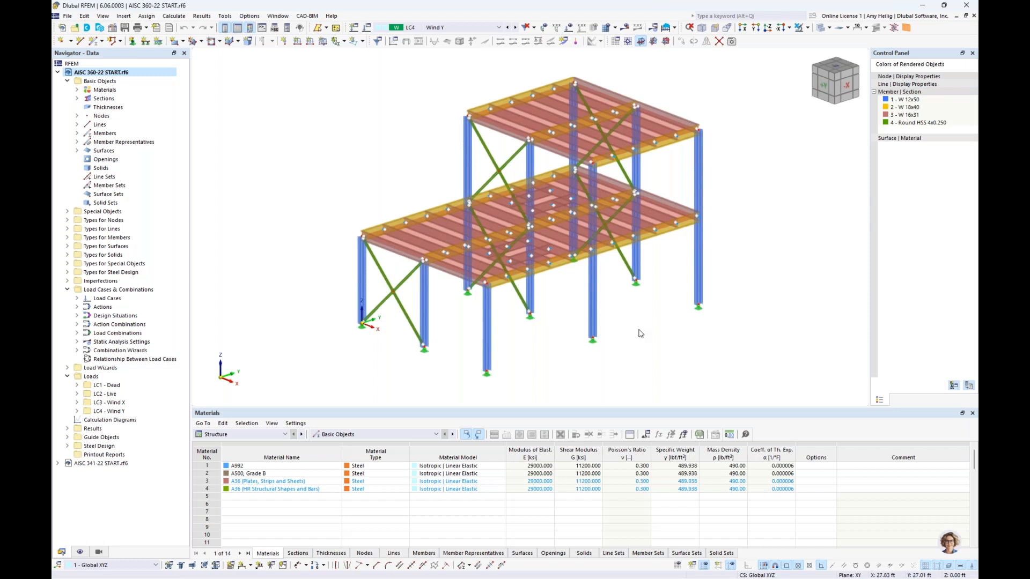
Highlight the members of each of the four sections in the model one after another, then clear the selection.
click(77, 99)
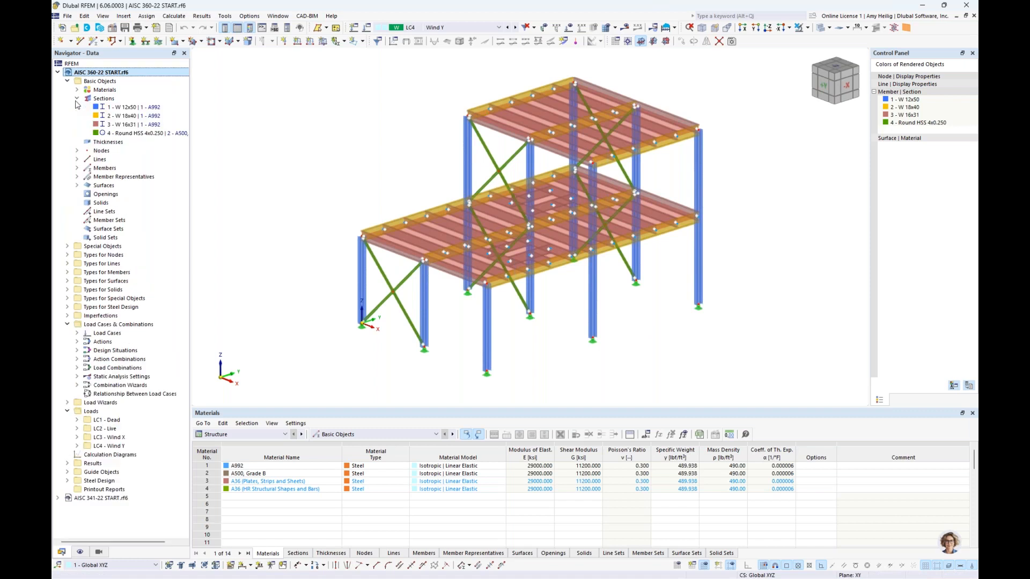
click(107, 110)
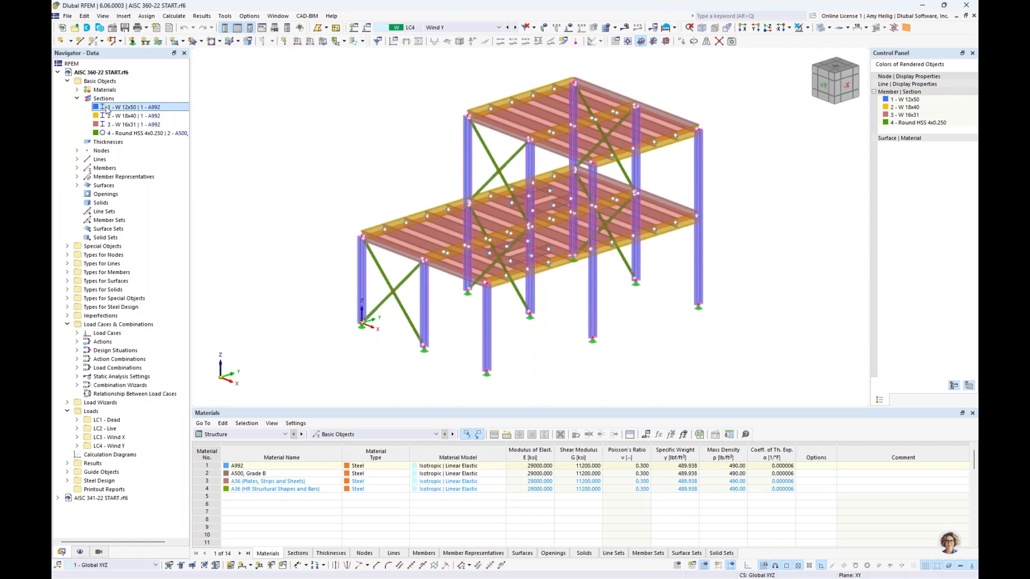
click(110, 118)
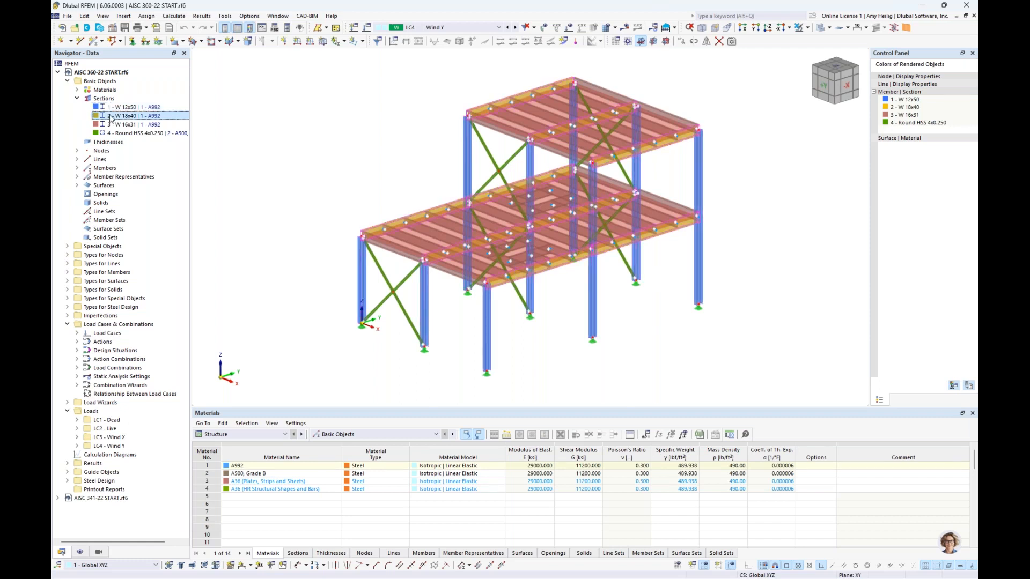
mouse_move(290, 181)
ctrl+middle_down()
mouse_move(306, 179)
mouse_move(286, 176)
ctrl+middle_up()
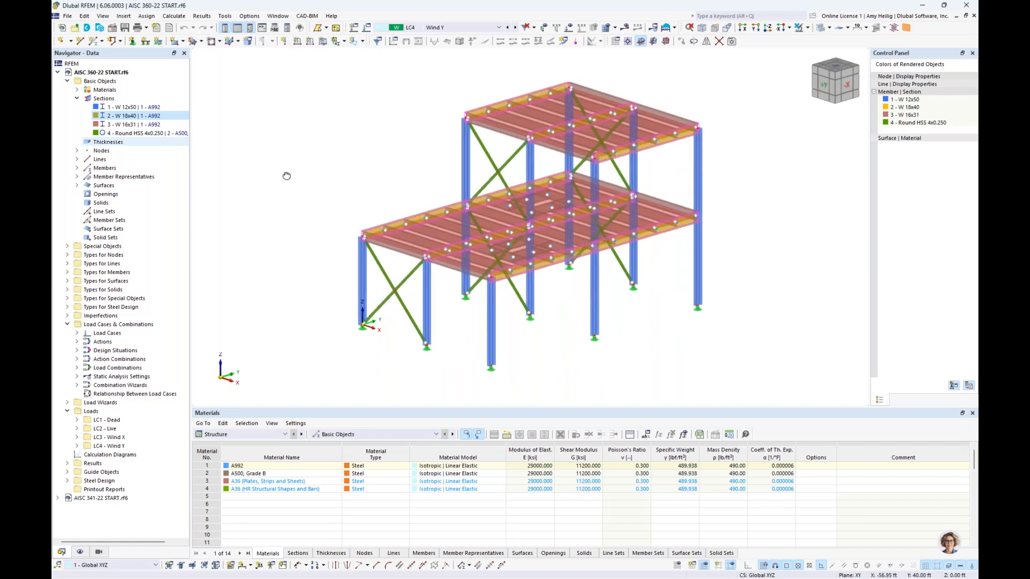
click(126, 124)
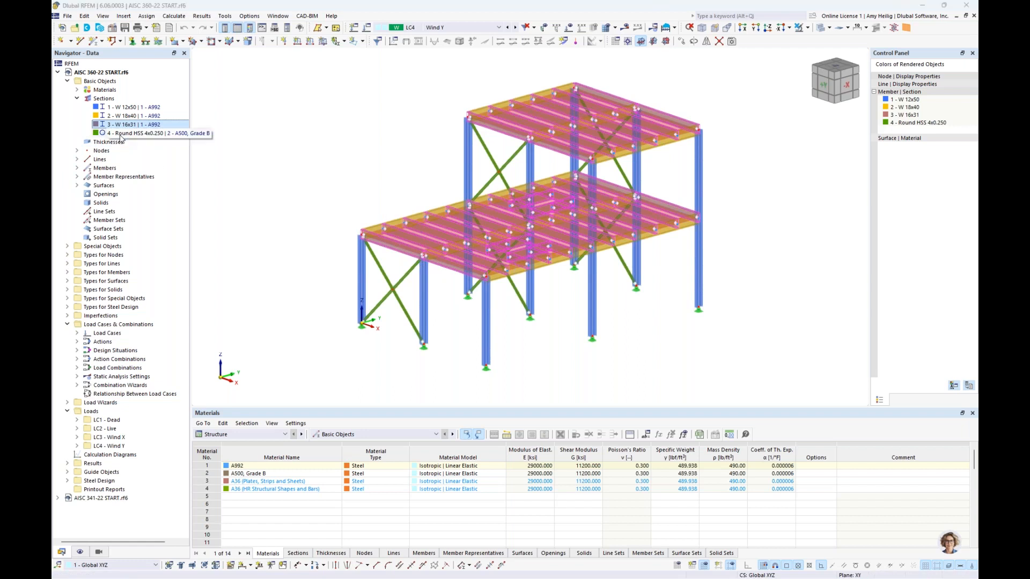
click(141, 133)
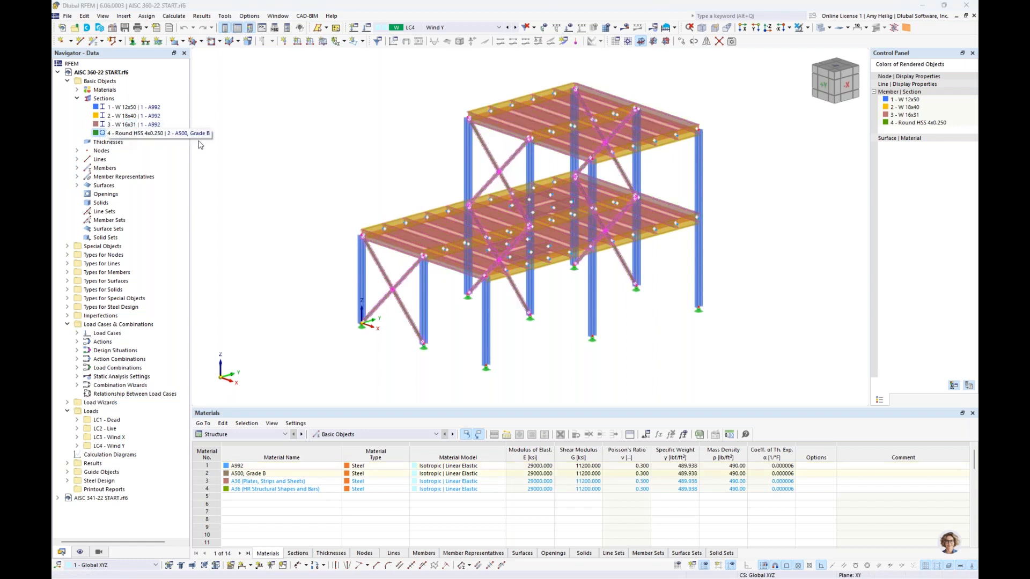
click(262, 146)
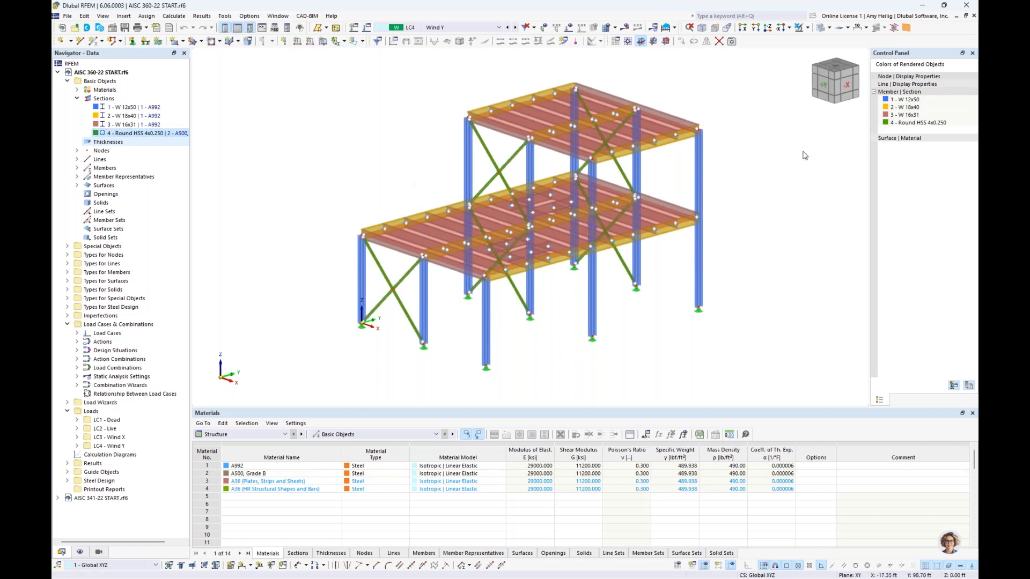
Browse the section library for the W 12x50 section, viewing the standardized W series for United States and AISC 16.
double_click(108, 109)
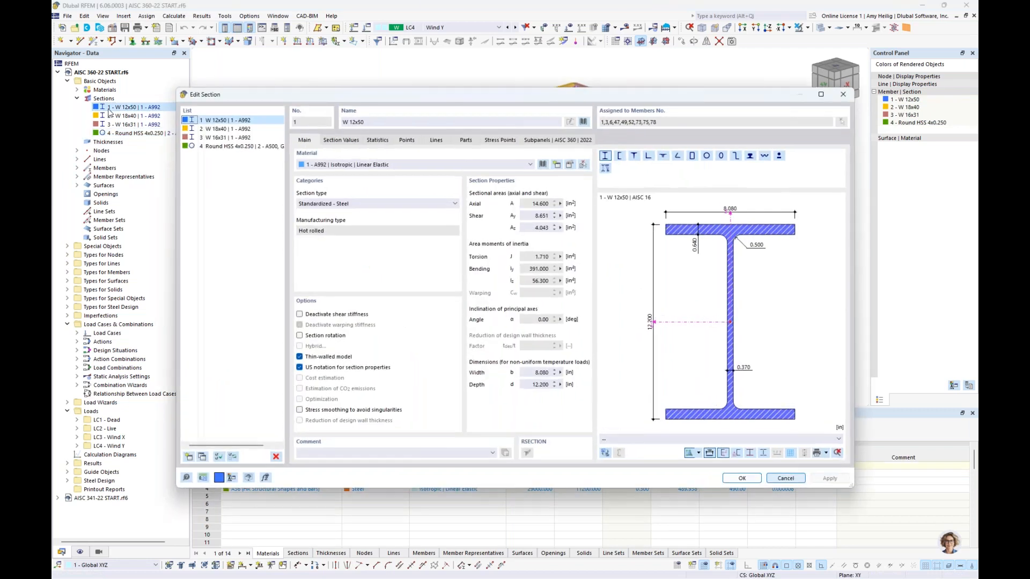
click(584, 123)
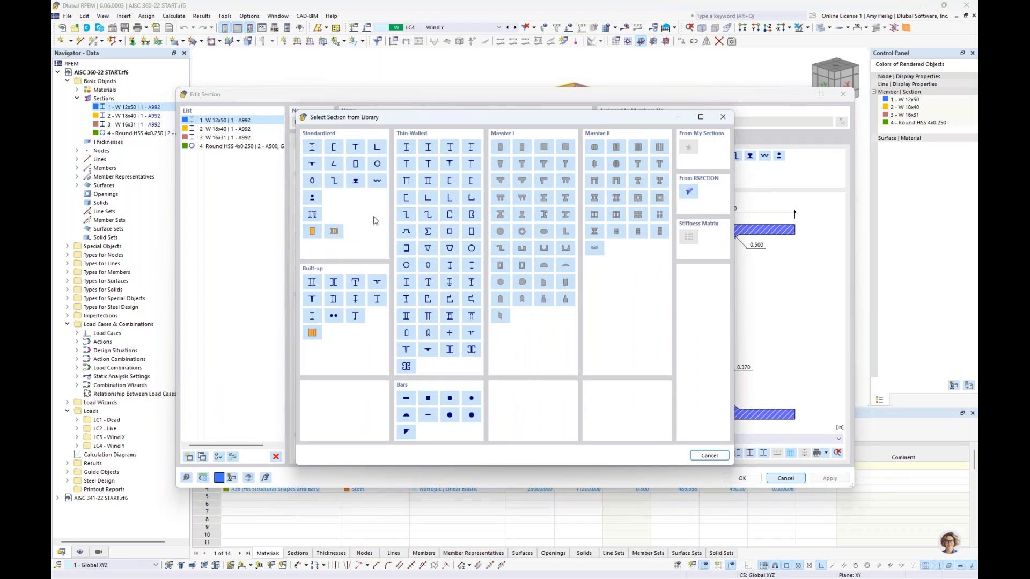
click(316, 152)
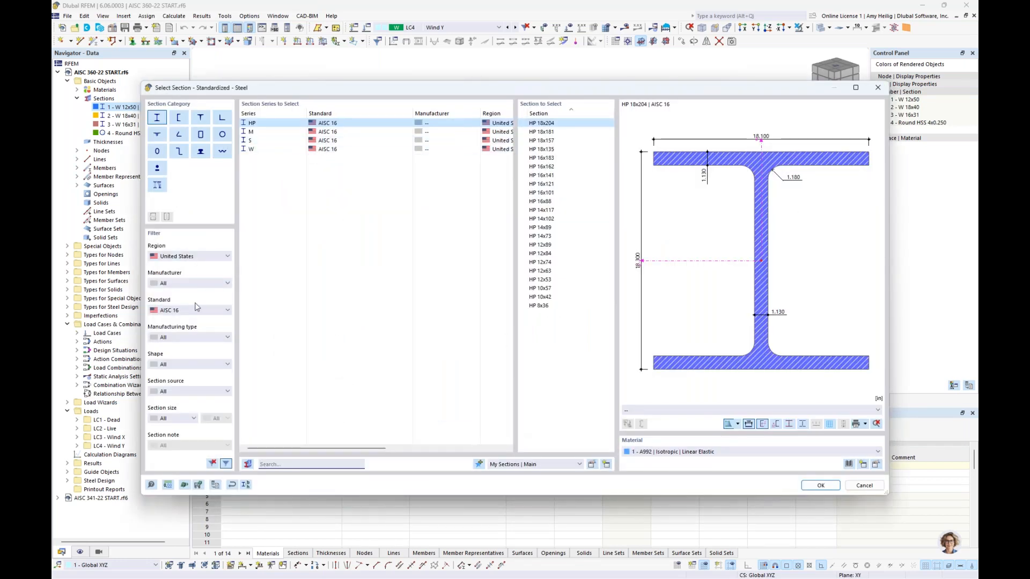
click(192, 257)
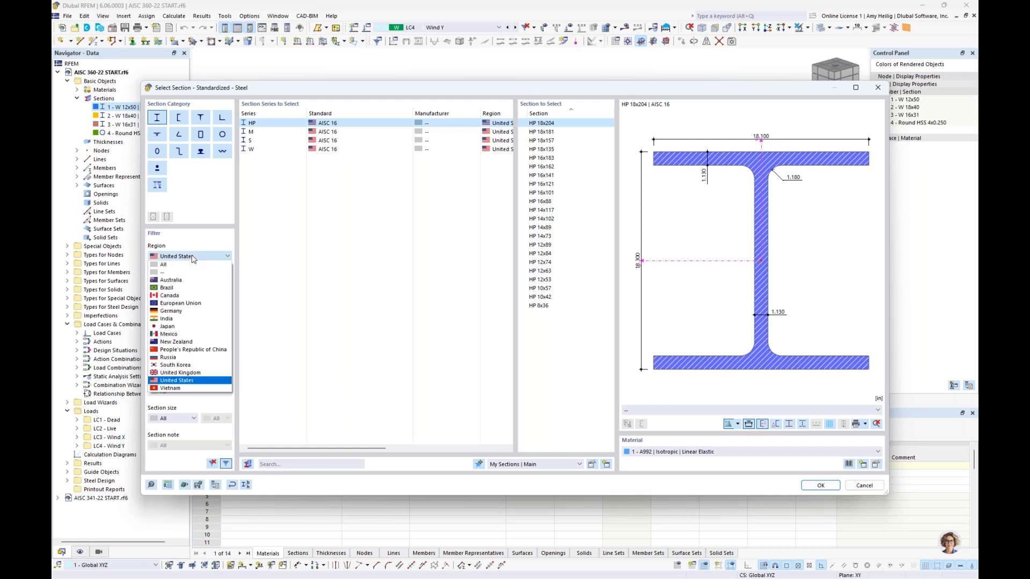
click(192, 258)
click(194, 310)
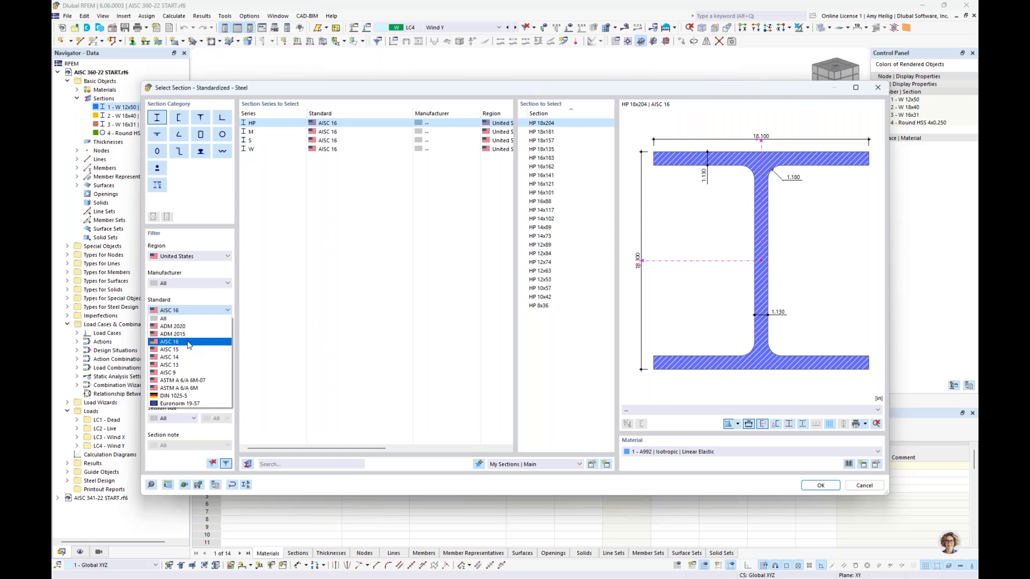
click(189, 343)
click(278, 150)
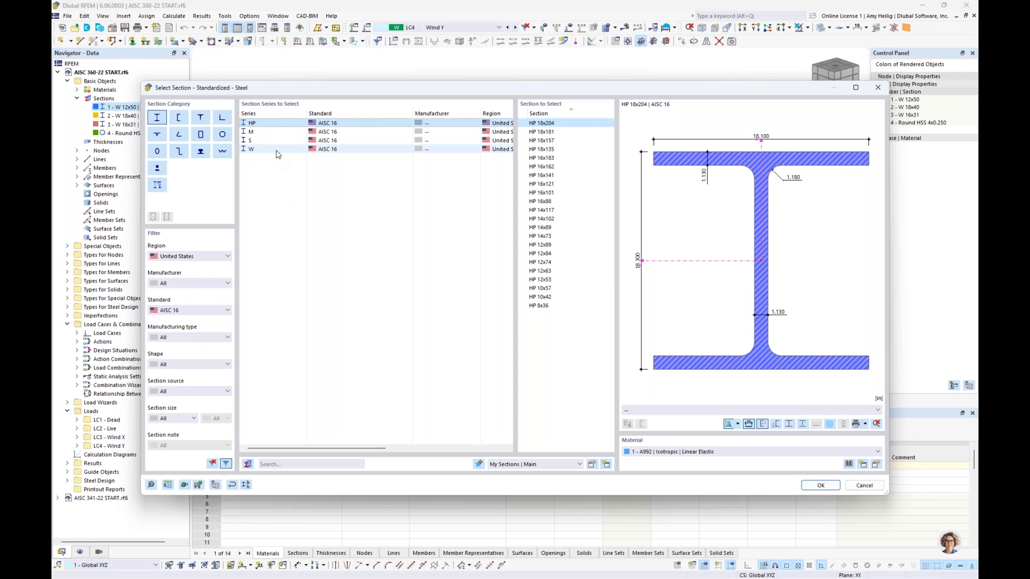
drag(611, 136, 659, 396)
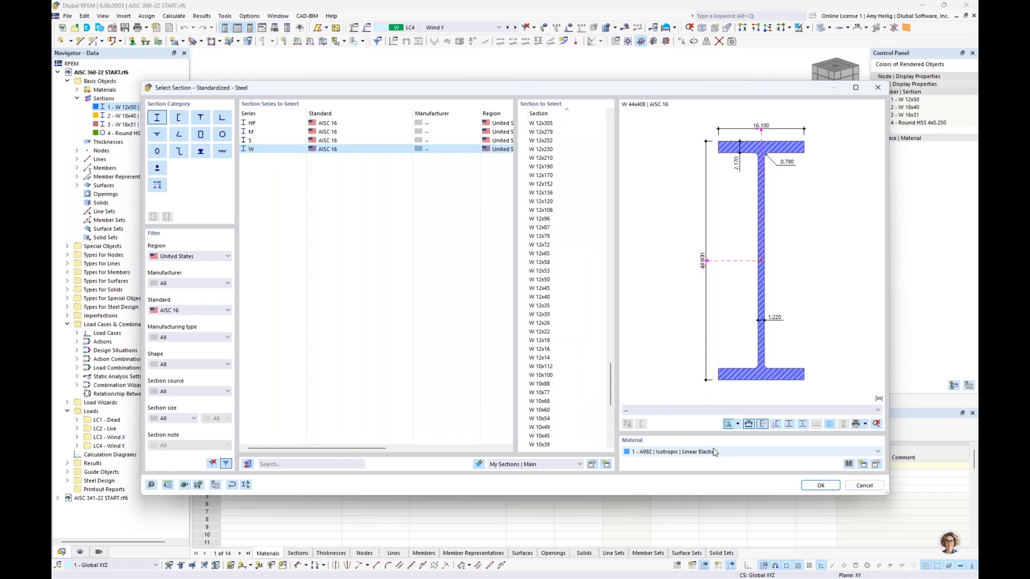
Browse the AISC 360-22 steel materials through the A1066 series, then leave the material and section dialogs without changes.
click(849, 465)
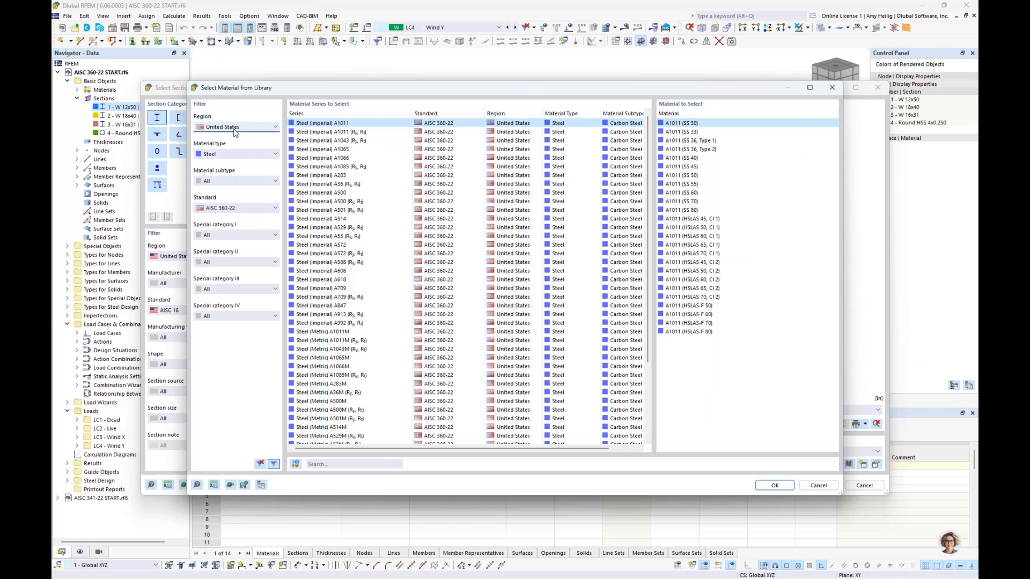
click(241, 211)
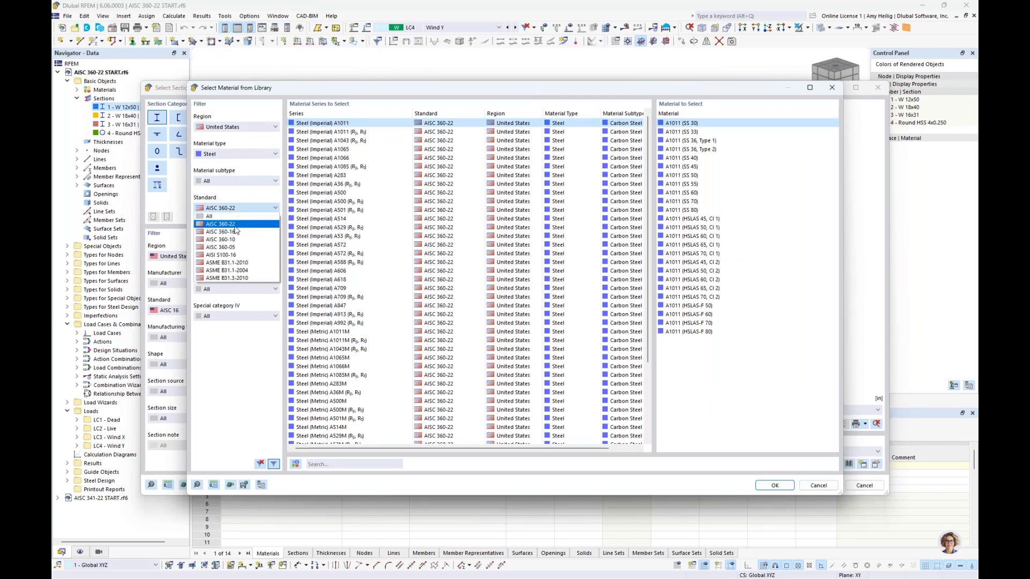
click(234, 226)
click(328, 132)
click(327, 141)
click(327, 149)
click(326, 158)
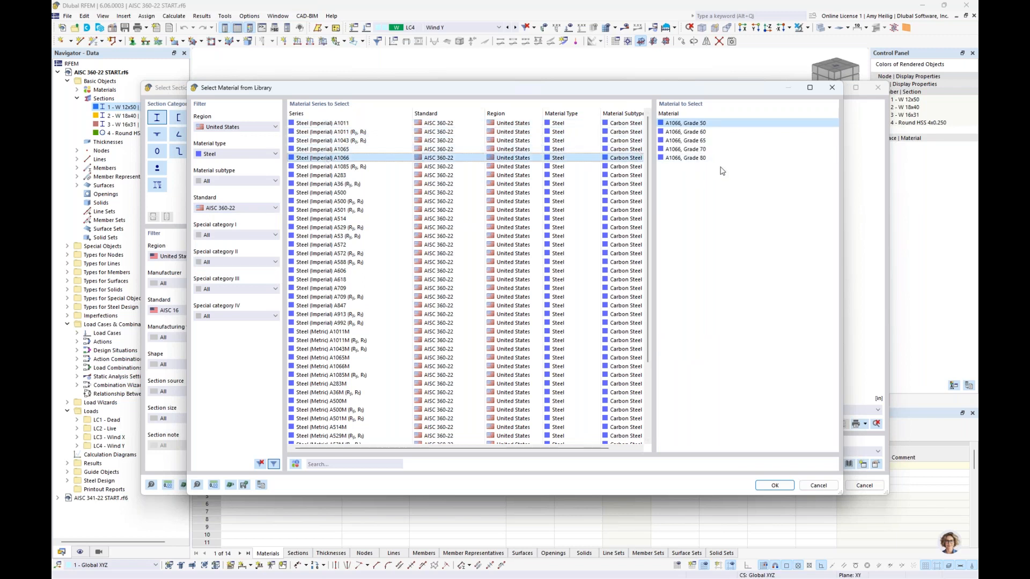
click(816, 486)
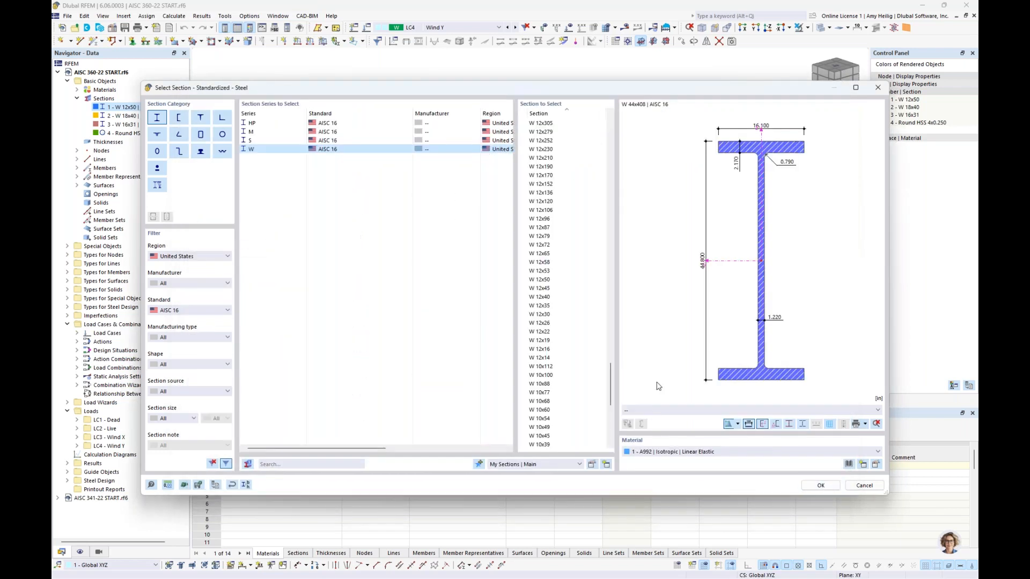
click(862, 486)
click(783, 480)
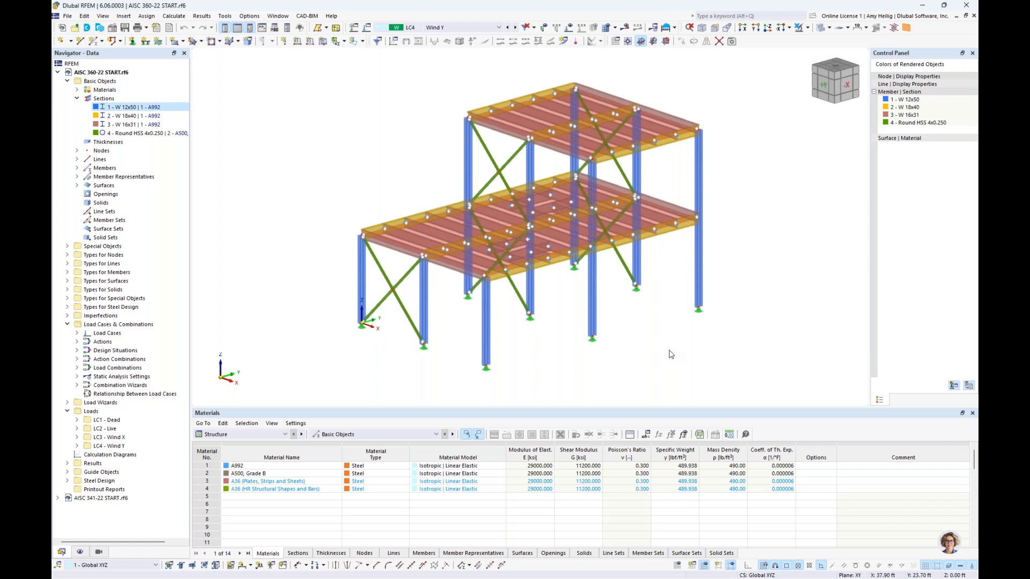
Show the model as a wireframe and select the W 18x40 edge beam at the corner of the lower floor.
click(821, 29)
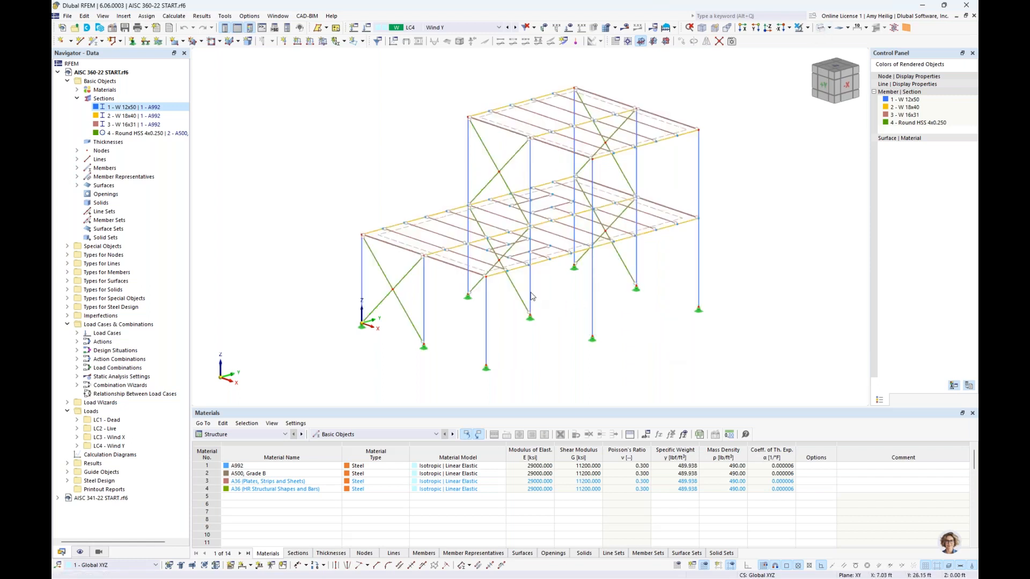
scroll(537, 295, up, 5)
ctrl+middle_drag(569, 292, 573, 293)
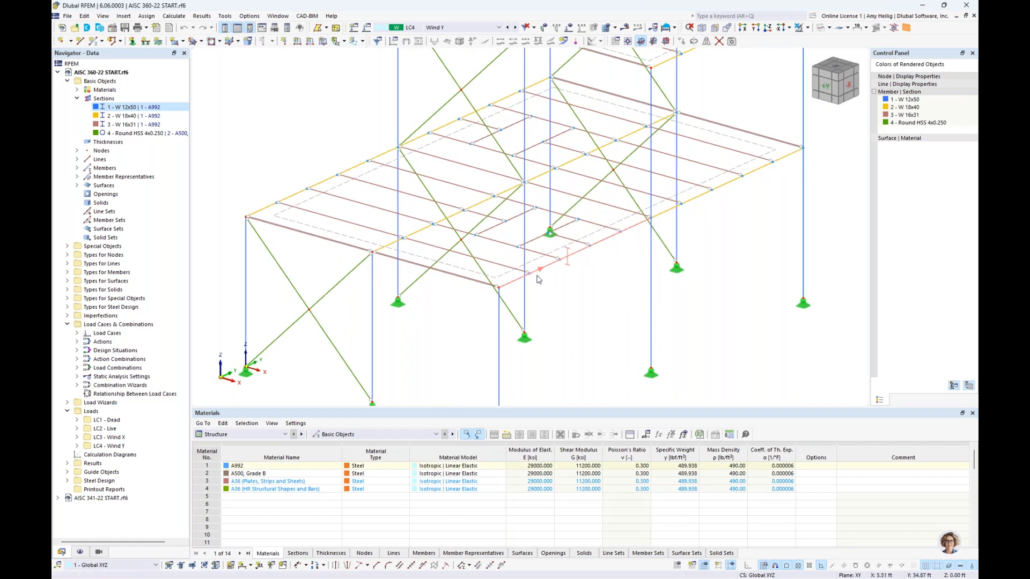
ctrl+middle_drag(602, 271, 638, 250)
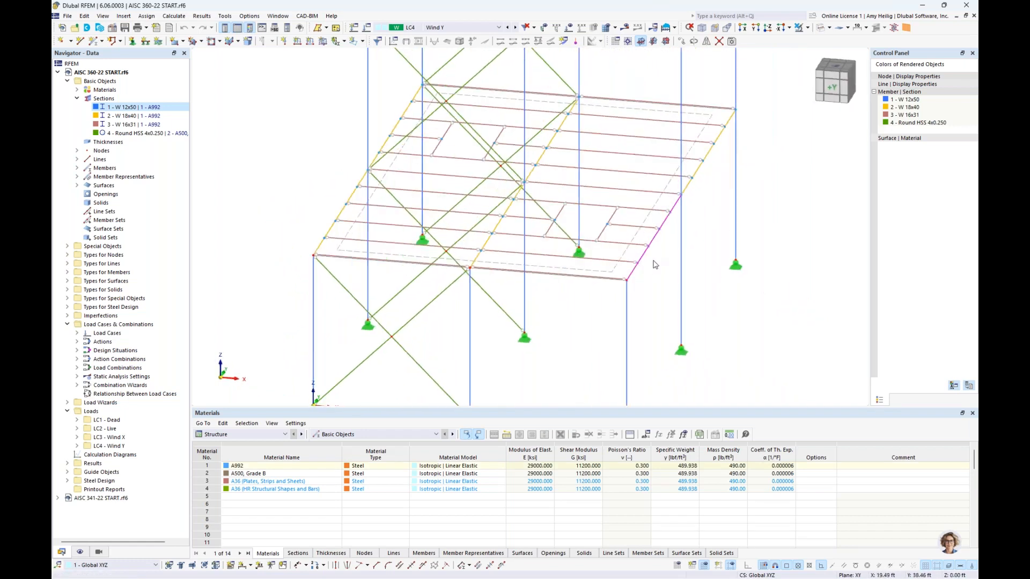
Inspect the node type choices and On Member parameters of the edge beam's node nearest the corner, leaving them unchanged.
scroll(653, 265, up, 3)
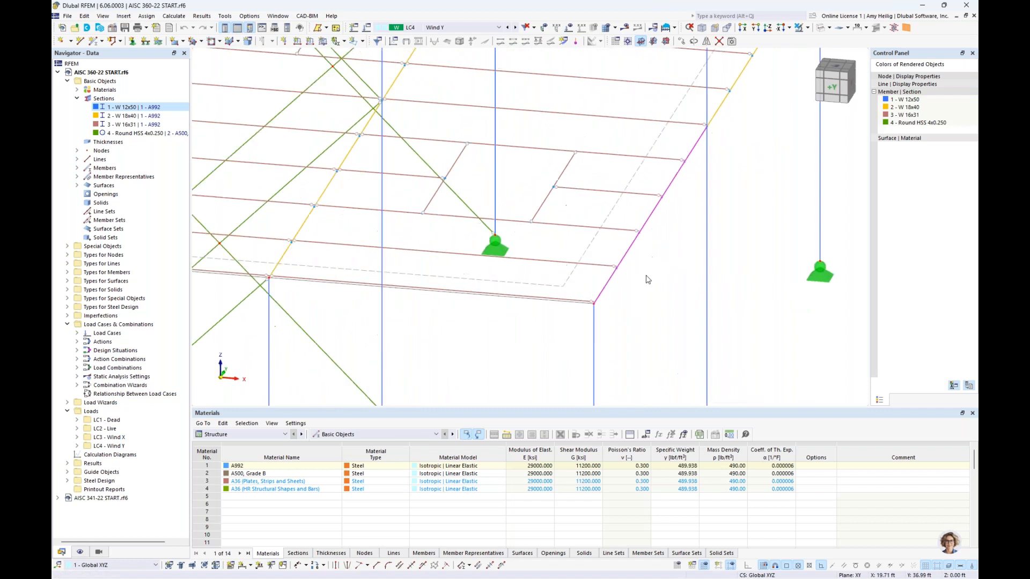
double_click(617, 271)
click(261, 156)
click(288, 195)
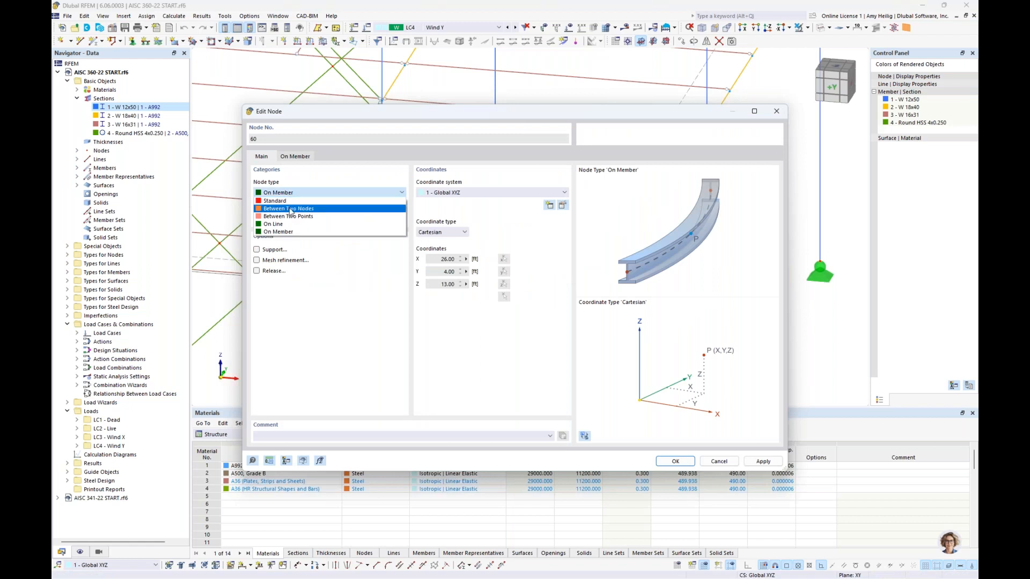
click(354, 169)
click(311, 158)
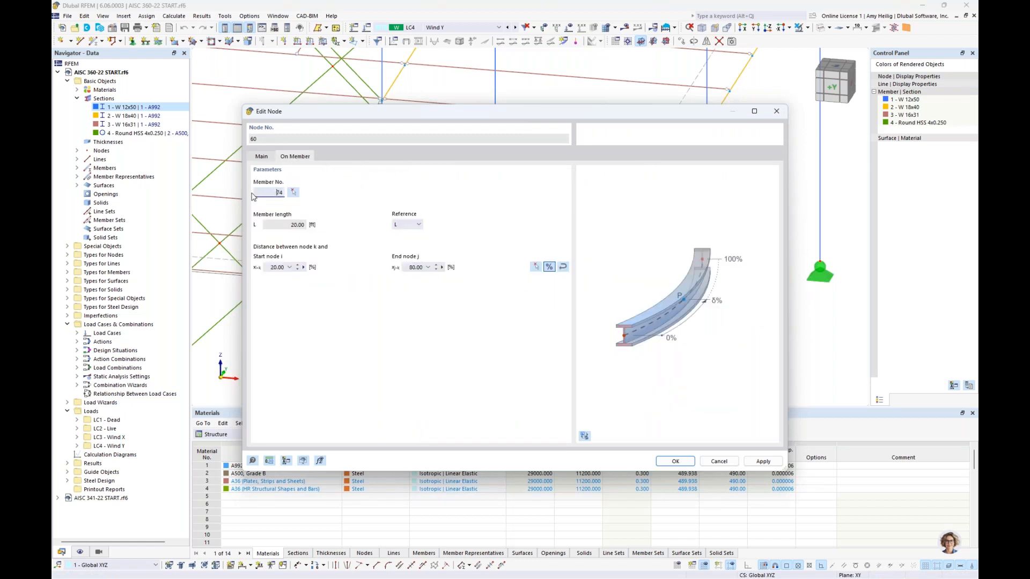
click(731, 456)
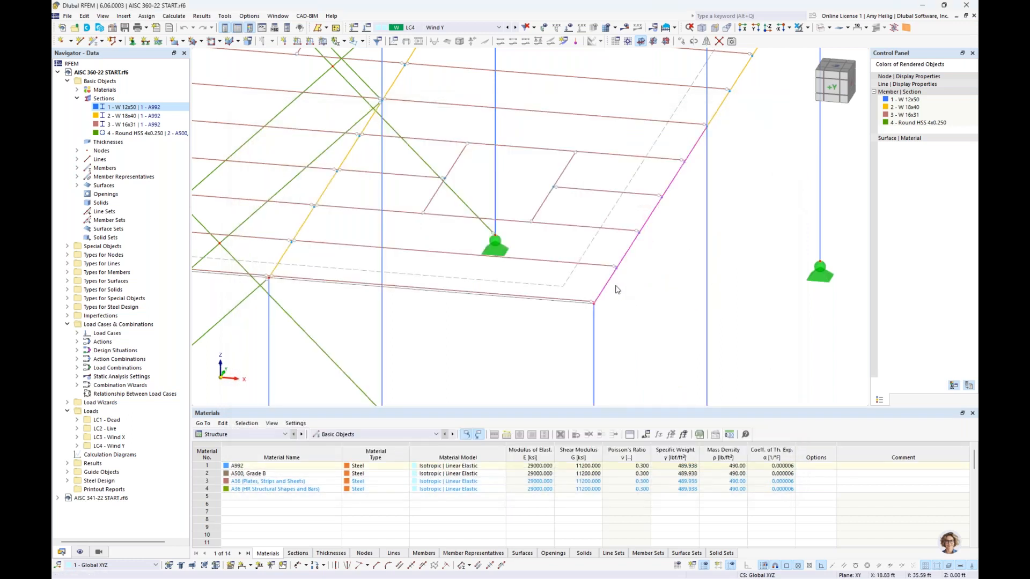
Check the edge beam as one continuous member, clear its selection and return the model to solid rendered display.
click(609, 286)
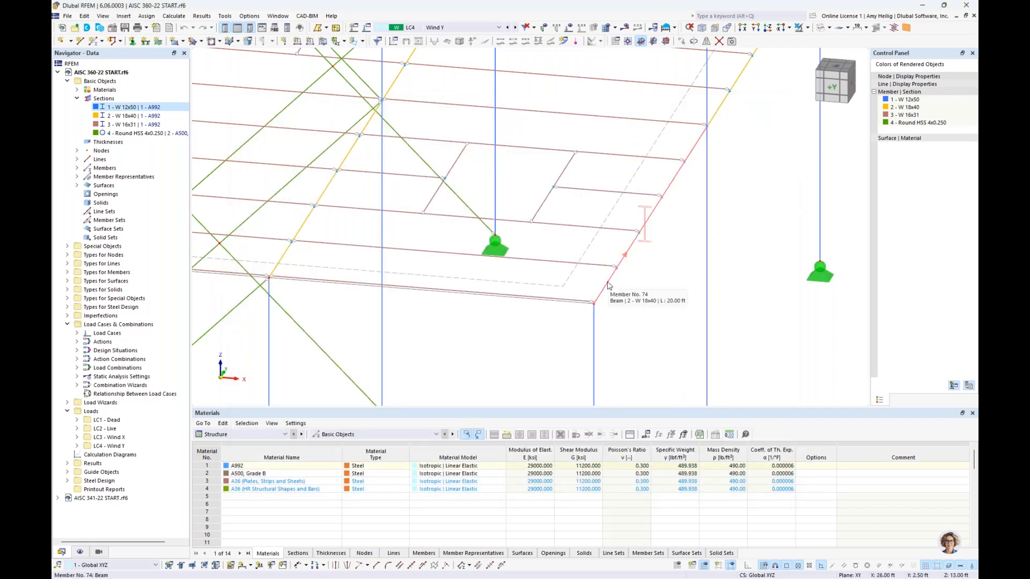
click(626, 283)
scroll(637, 305, down, 3)
ctrl+middle_drag(637, 304, 582, 306)
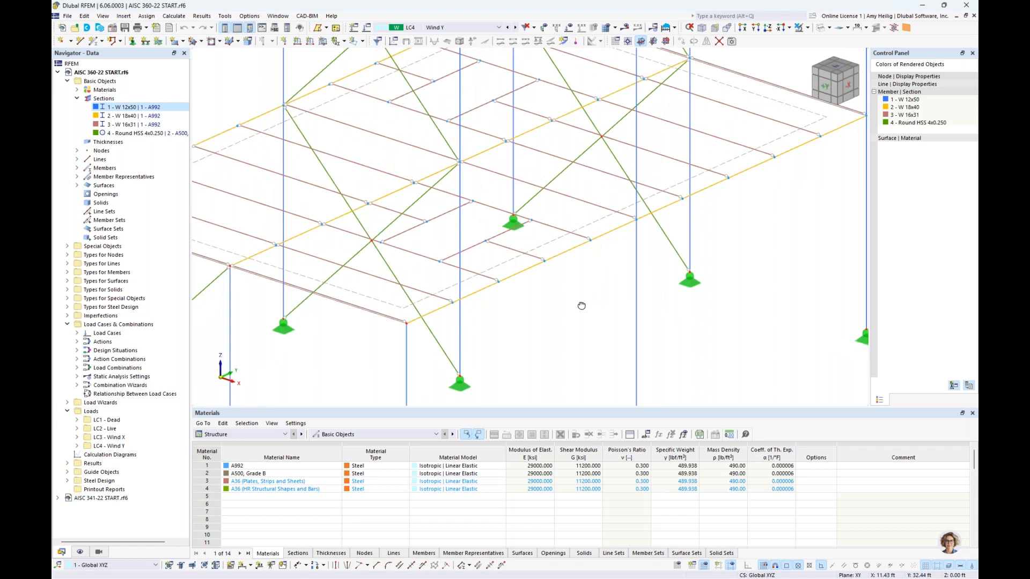
scroll(582, 306, down, 3)
middle_drag(570, 313, 563, 256)
click(820, 28)
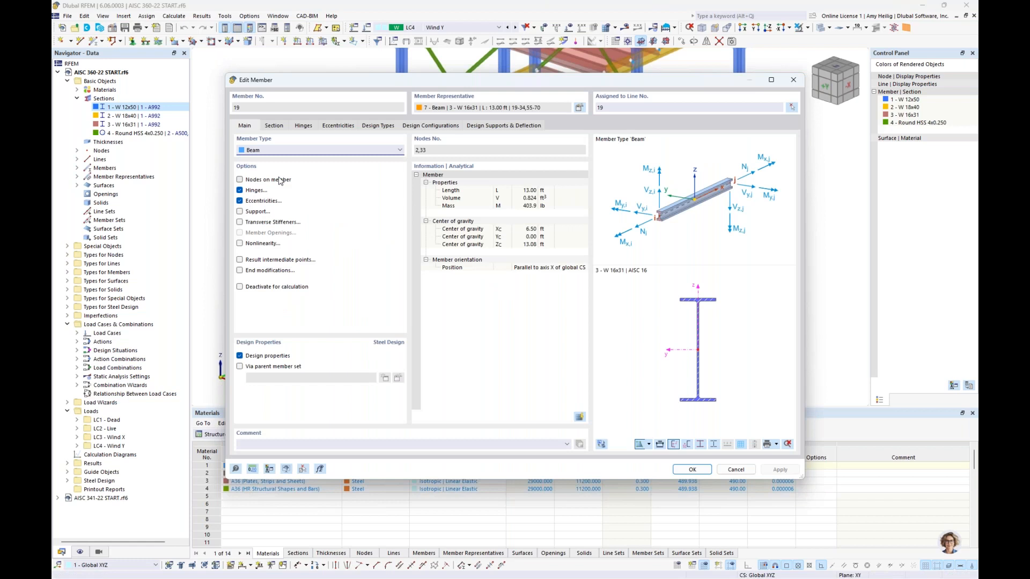
Check the hinge assignments at both ends of the selected W 16x31 beam, then leave its properties unchanged.
click(303, 127)
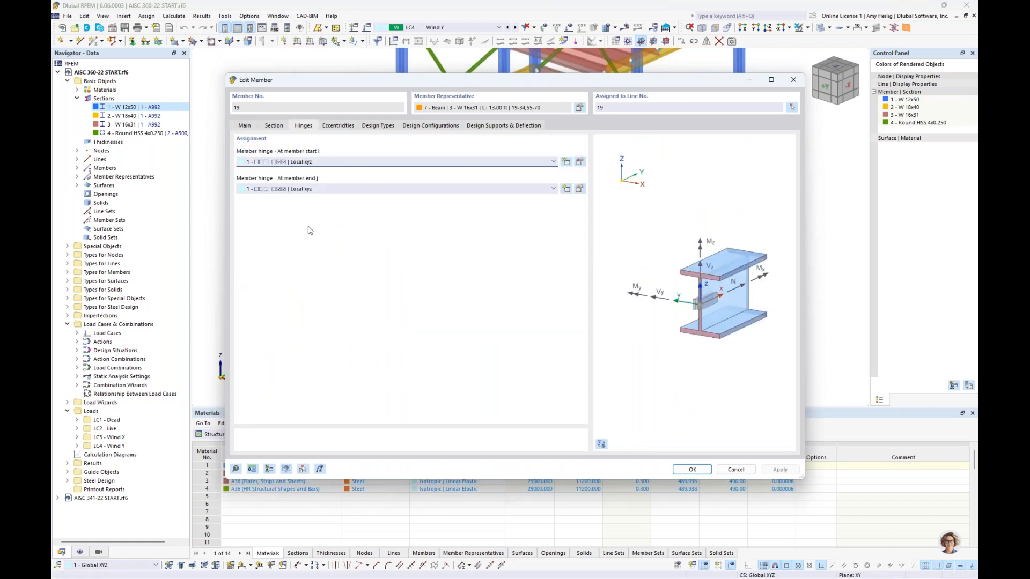
click(736, 469)
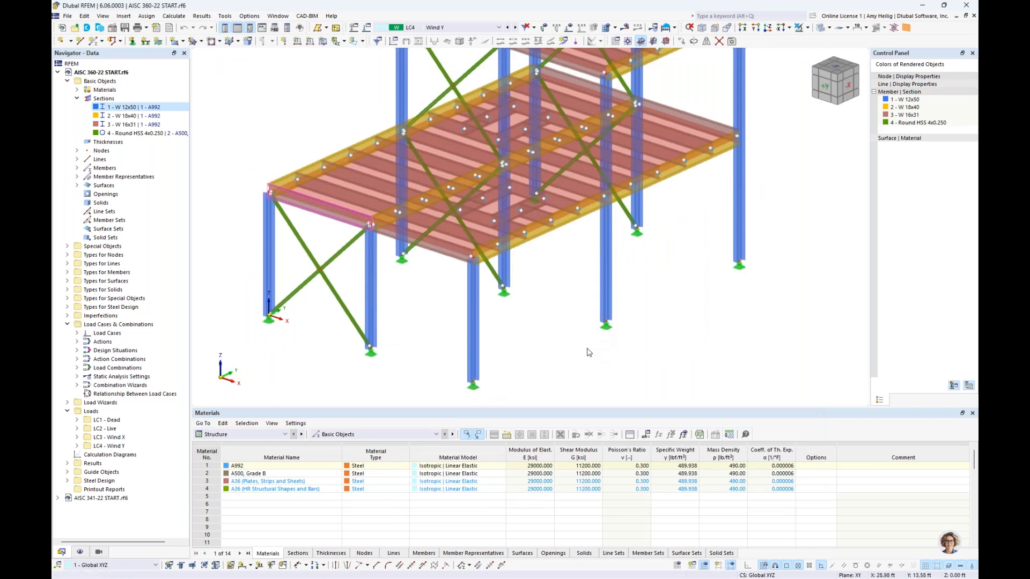
Open the lower floor surface's properties and review the stiffness types available besides Load Transfer.
ctrl+middle_drag(579, 343, 395, 288)
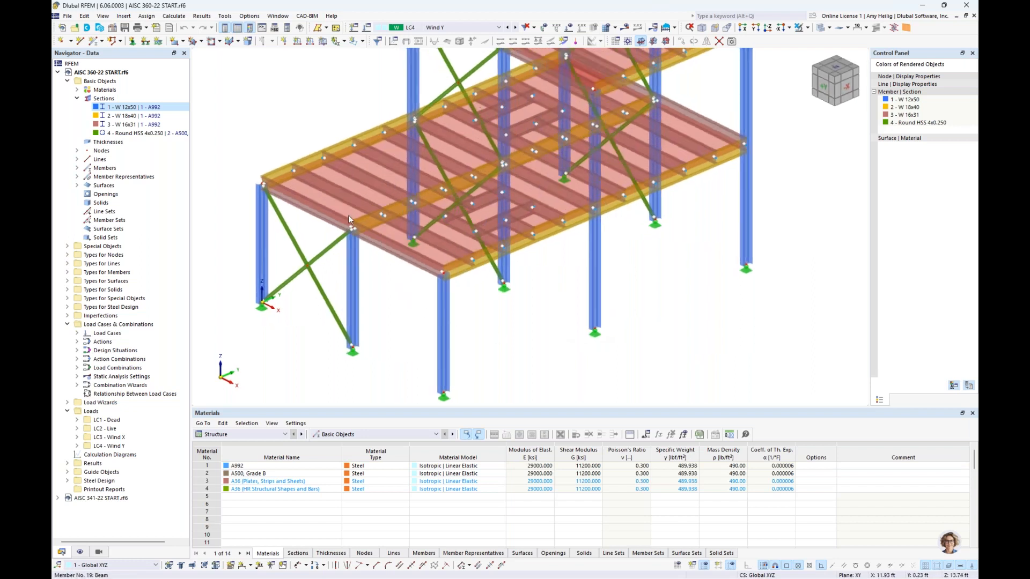
scroll(350, 212, down, 1)
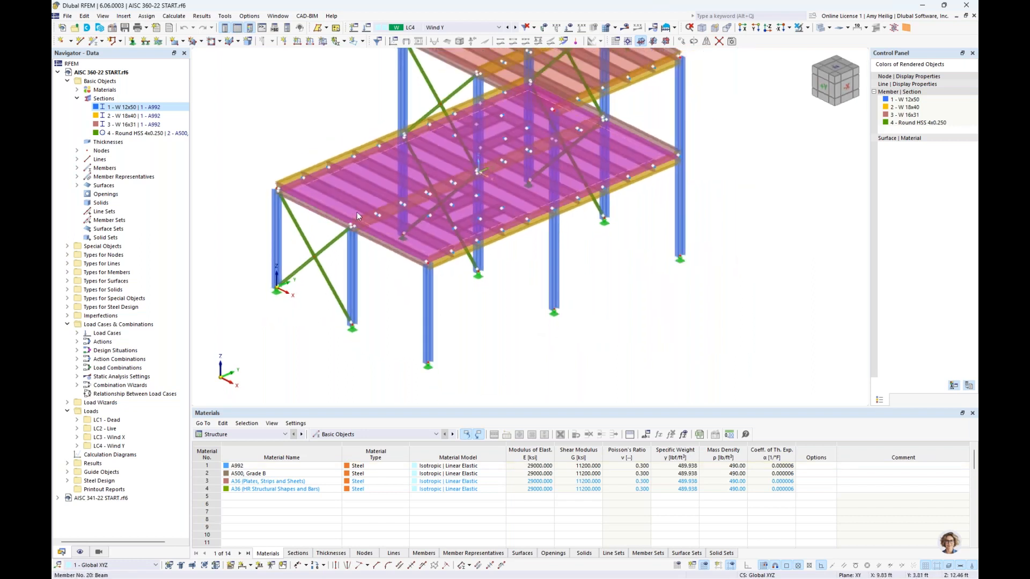
ctrl+middle_drag(478, 171, 382, 257)
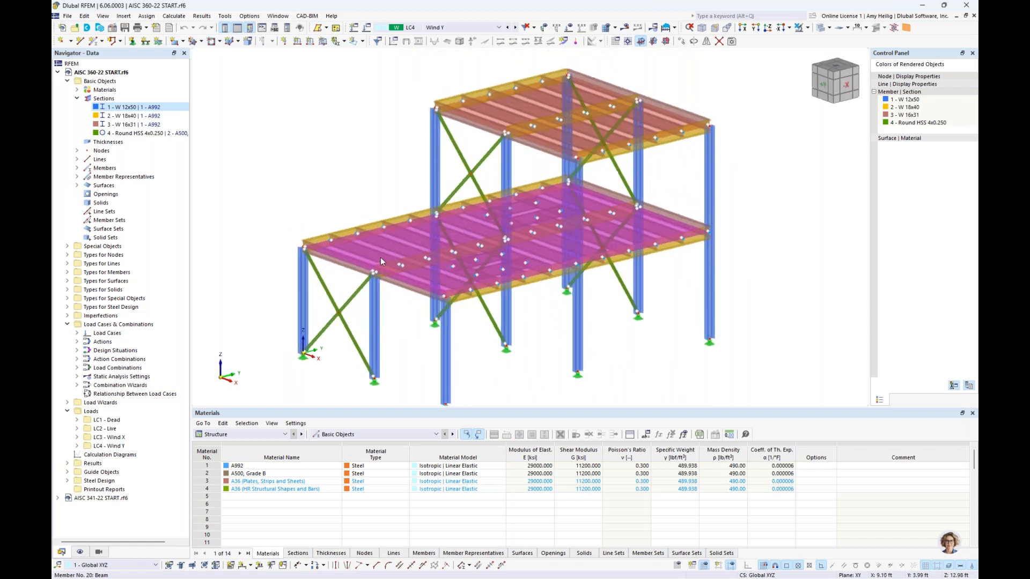
scroll(375, 267, up, 3)
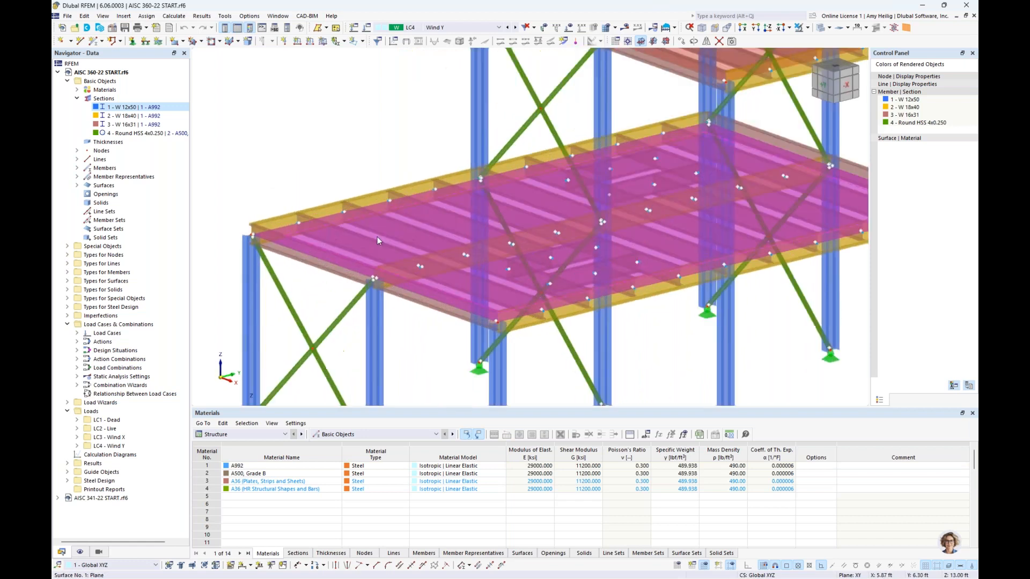
double_click(378, 237)
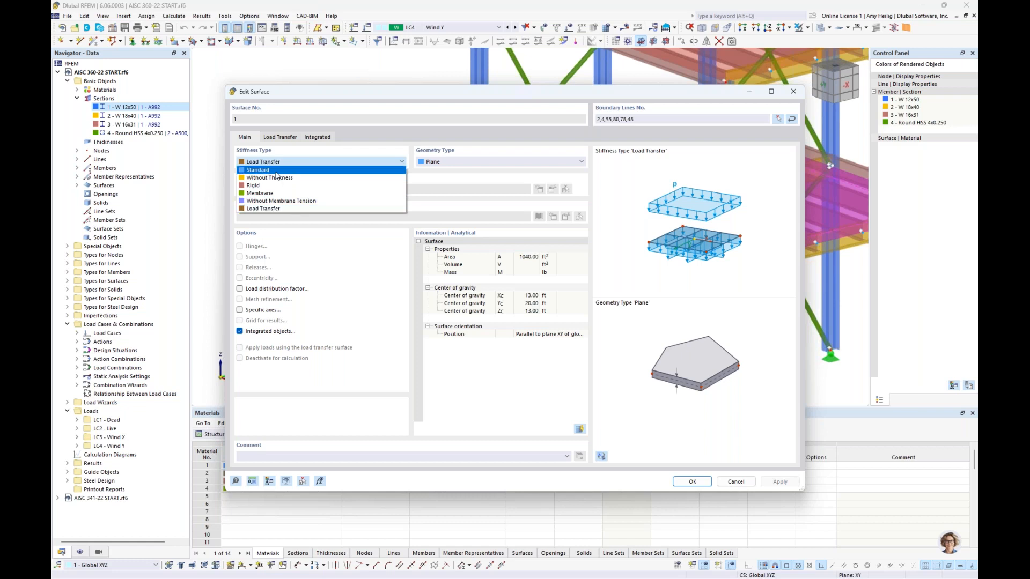
key(Escape)
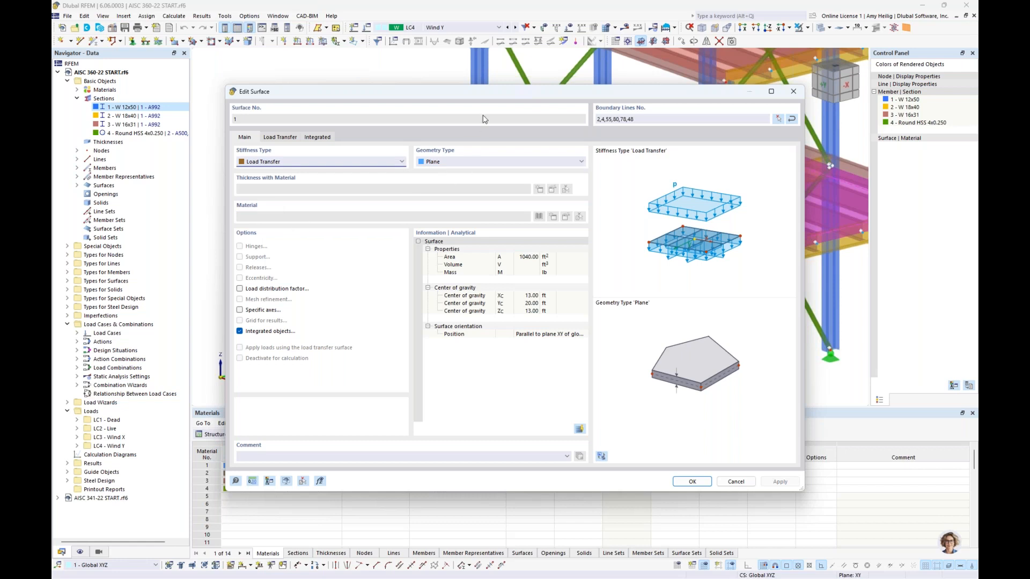
drag(481, 100, 478, 130)
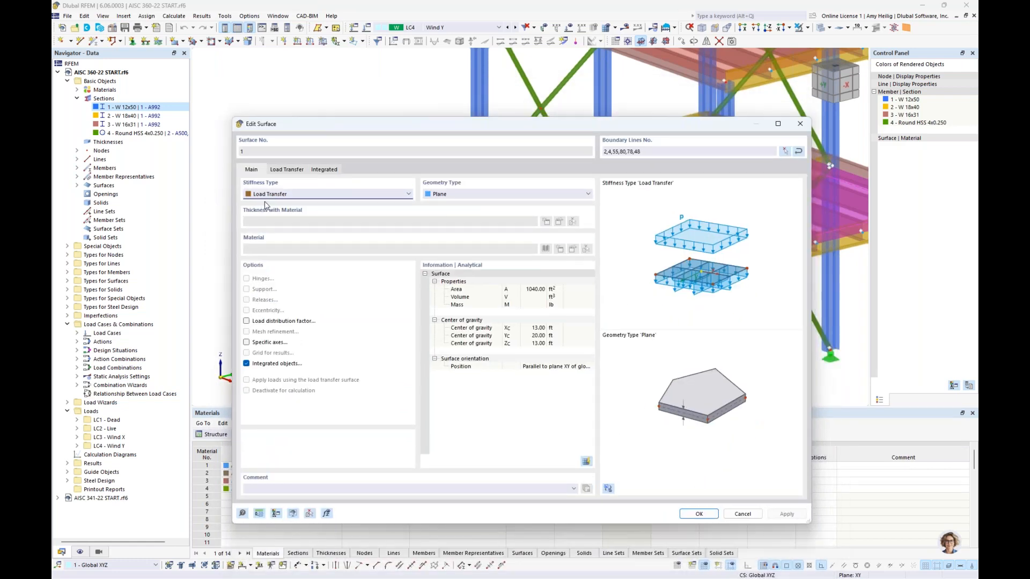
Inspect the floor surface's load transfer settings and load transfer direction choices, then leave the surface unchanged.
click(286, 169)
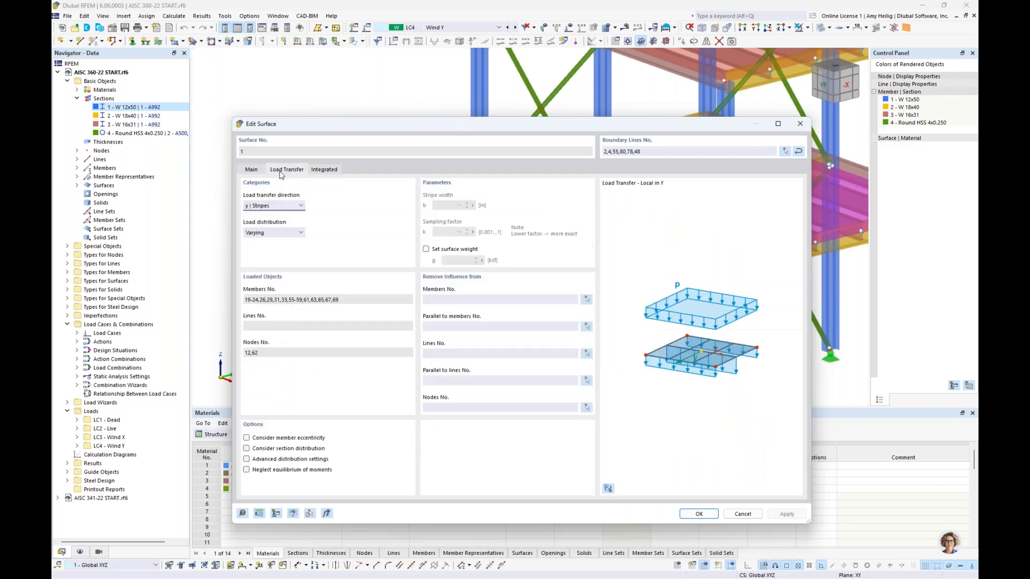
click(294, 207)
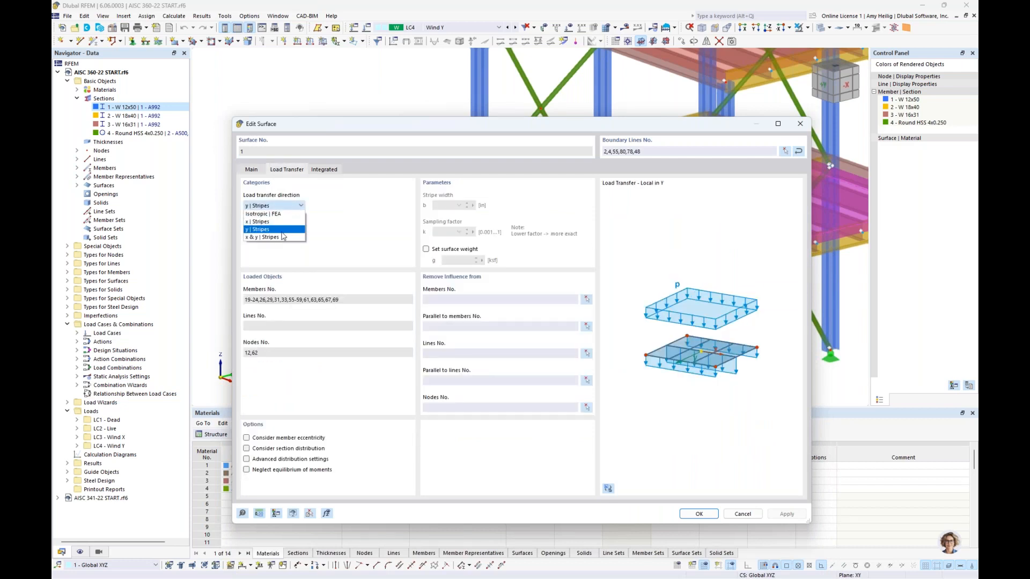
click(340, 233)
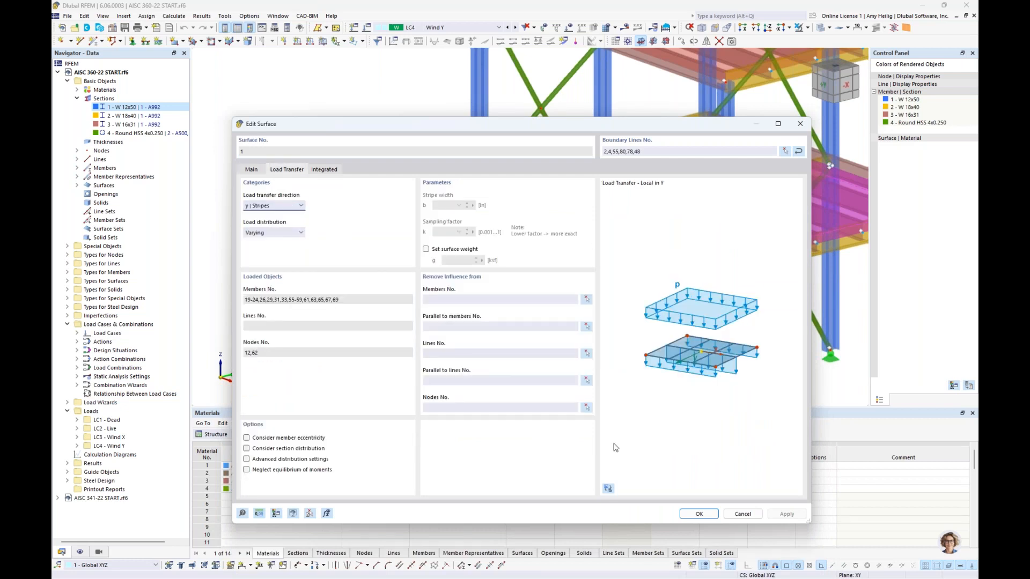
click(742, 514)
Review load cases Dead, Live, Wind X and Wind Y and the ASCE 7 action categories, then leave without changes.
scroll(362, 171, down, 3)
middle_drag(362, 172, 374, 176)
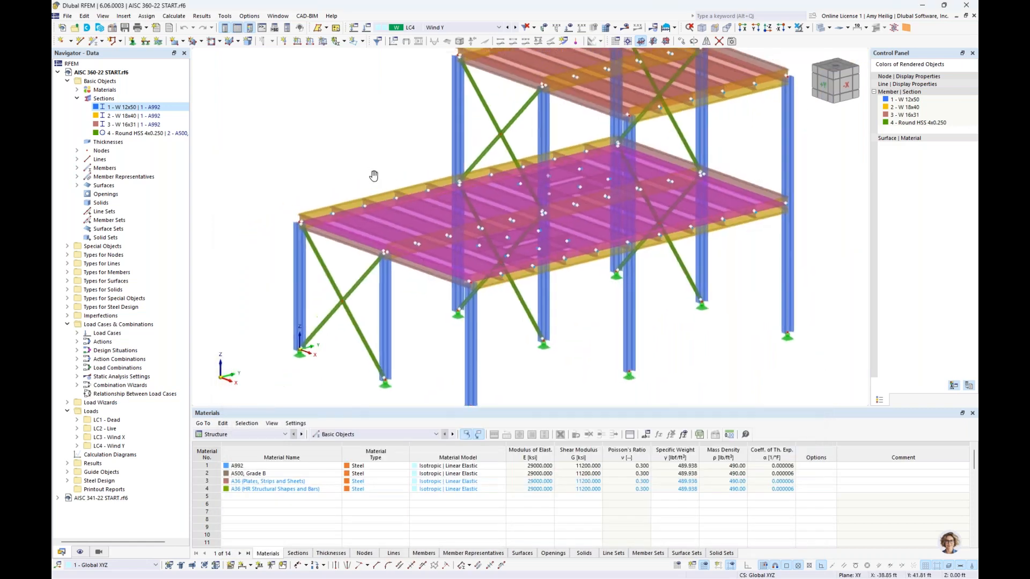
scroll(367, 179, down, 4)
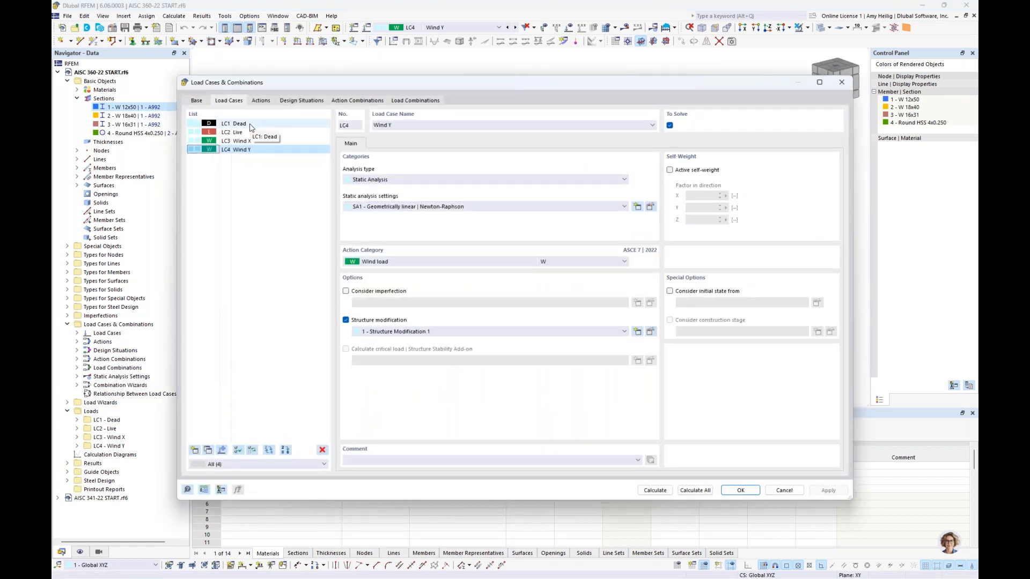
click(250, 125)
click(244, 132)
click(246, 141)
click(247, 150)
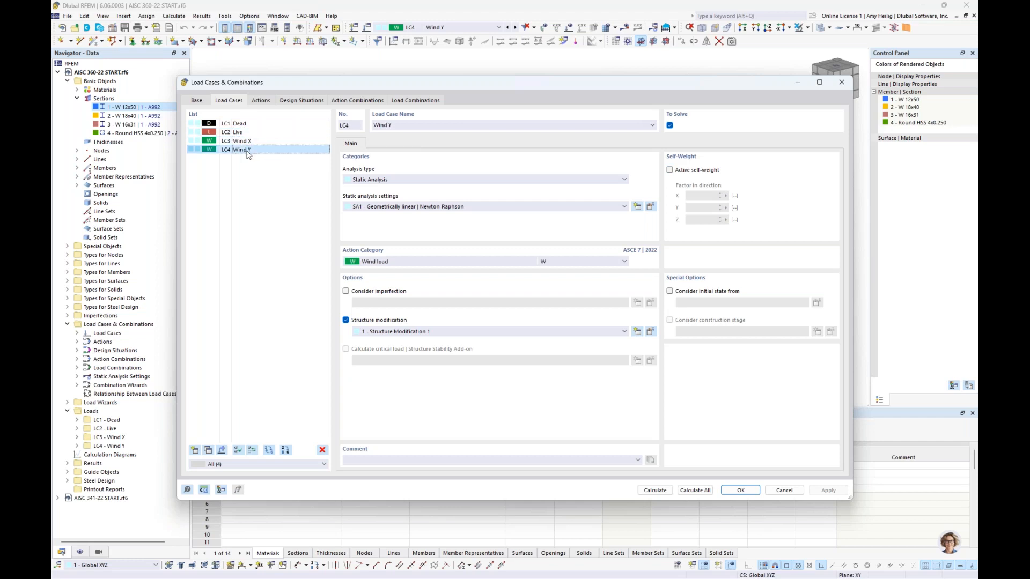
click(410, 262)
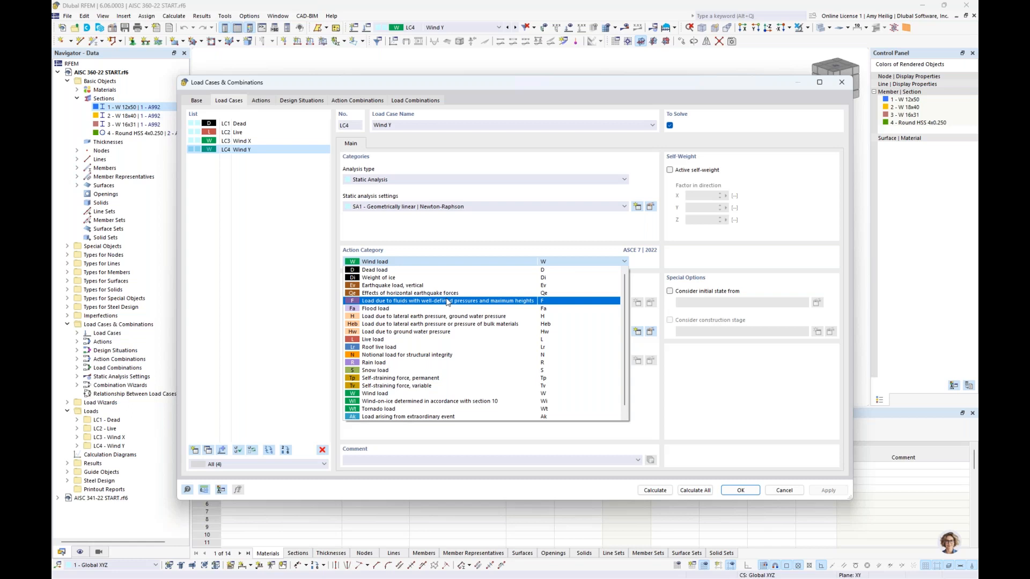
click(227, 273)
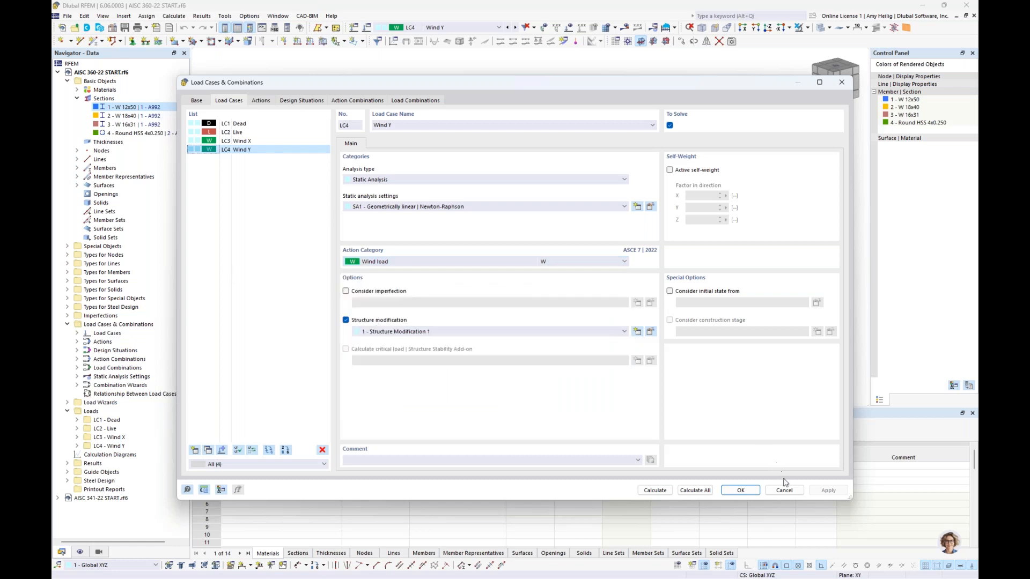
key(Escape)
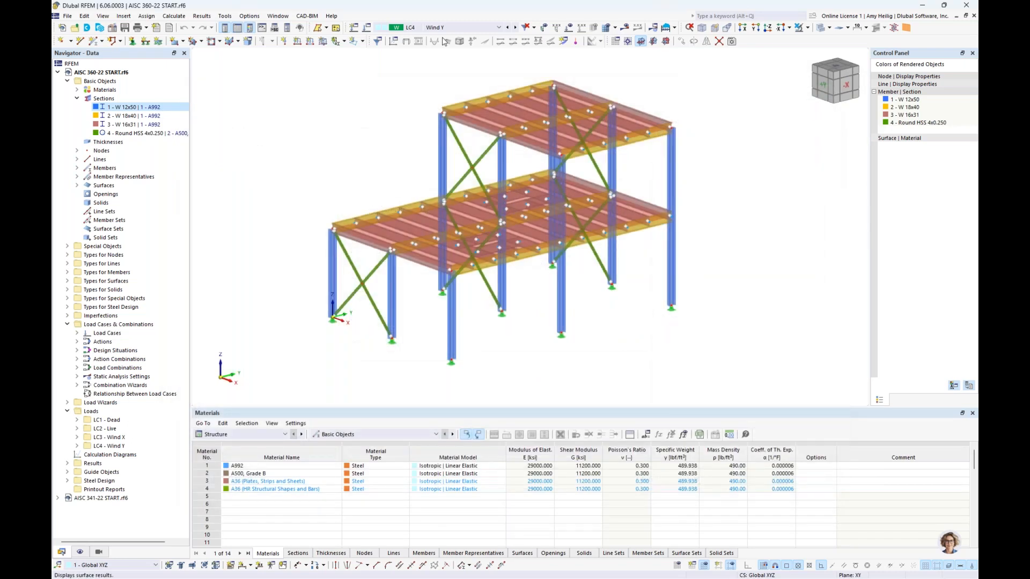
Show the loads on the model for load case LC1 Dead.
click(565, 31)
ctrl+middle_drag(730, 142, 707, 131)
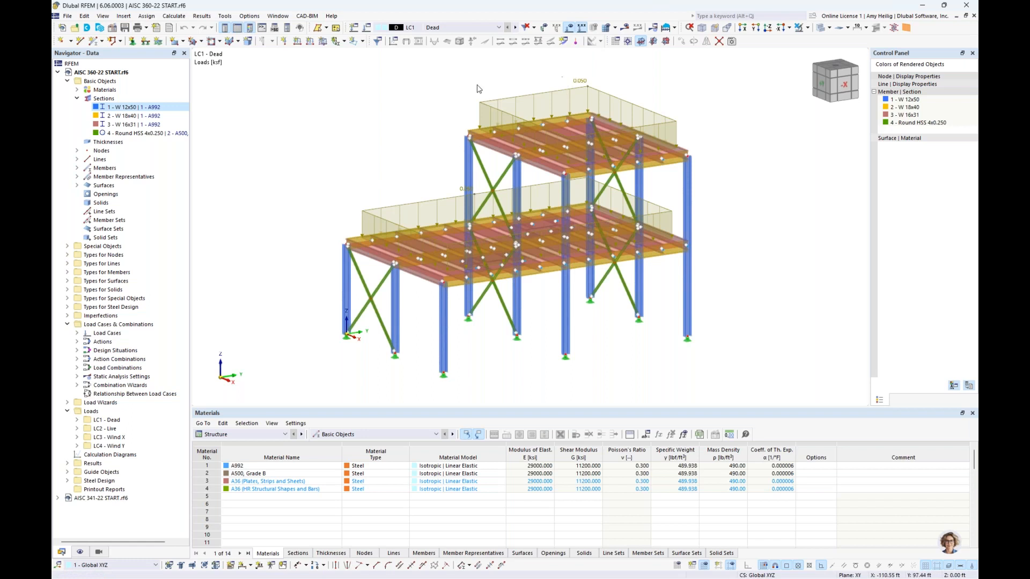
Temporarily display the loads from distribution surfaces on the beams for LC1 Dead, then restore the surface load display.
click(80, 552)
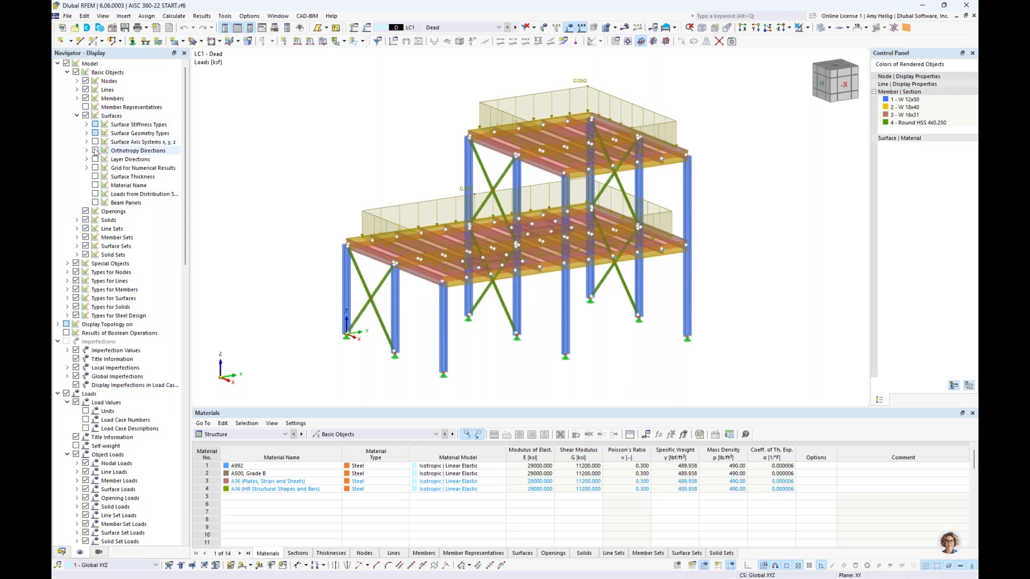
click(95, 195)
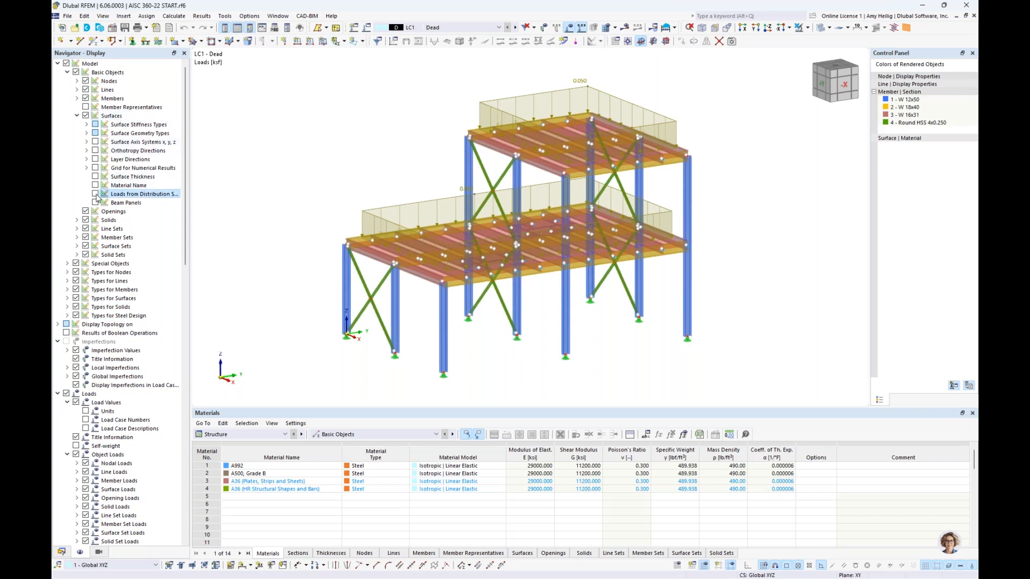
mouse_move(774, 321)
ctrl+middle_down()
mouse_move(719, 293)
mouse_move(781, 318)
ctrl+middle_up()
click(95, 194)
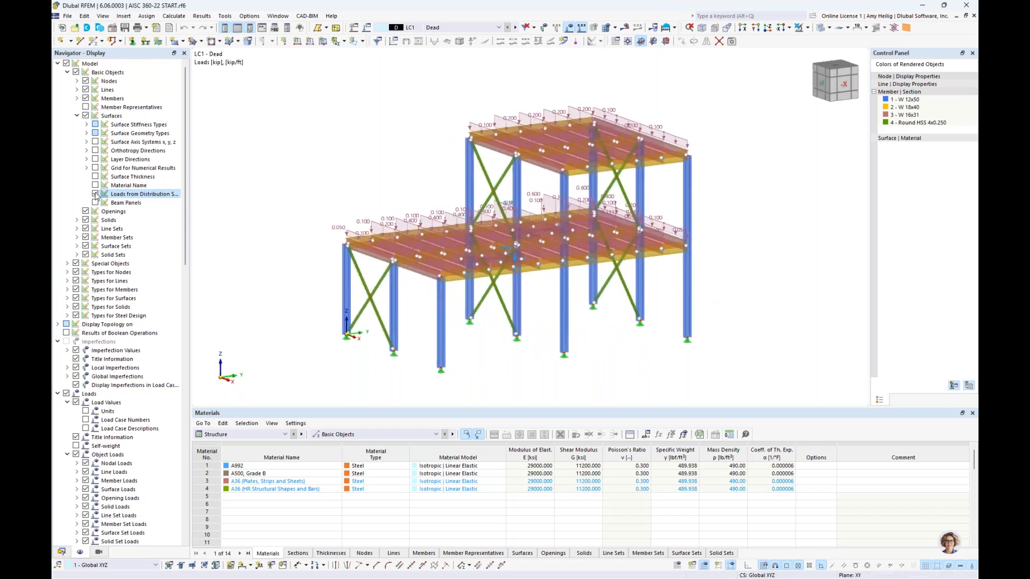
middle_drag(374, 132, 378, 151)
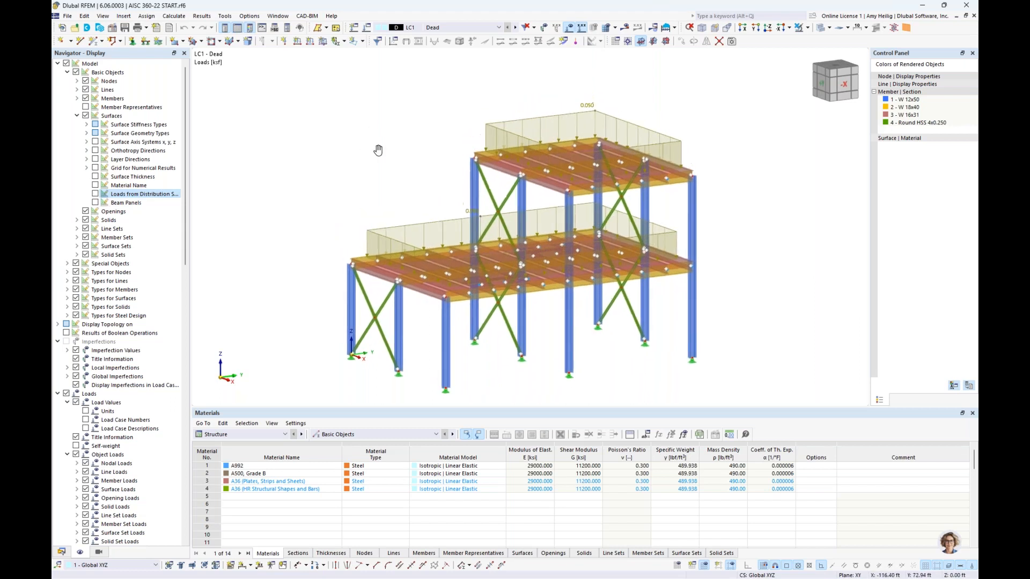
Step through the load display for LC2 Live and LC3 Wind X, examining the wind load on the side of the frame.
click(514, 28)
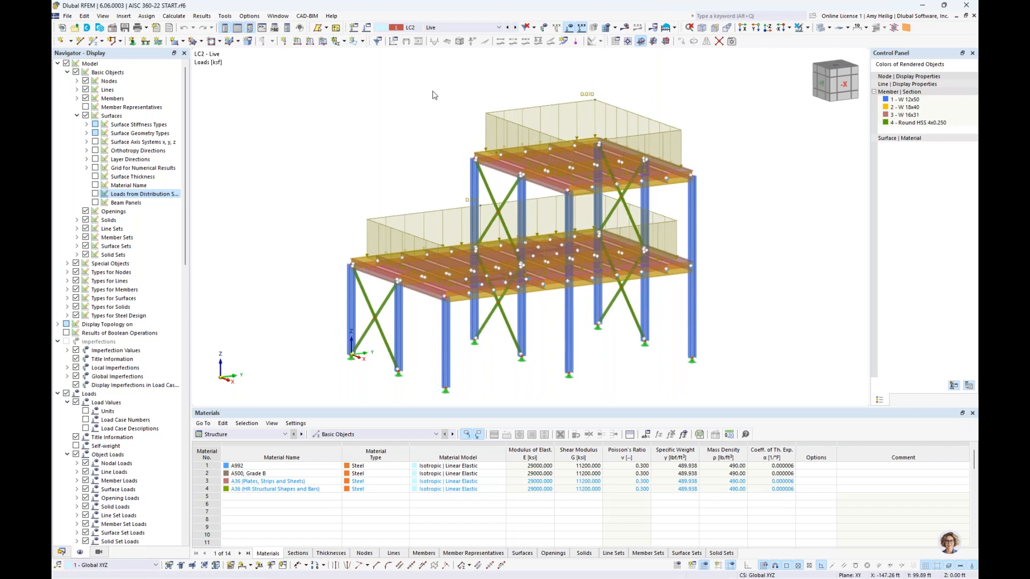
click(514, 28)
ctrl+middle_drag(345, 177, 635, 174)
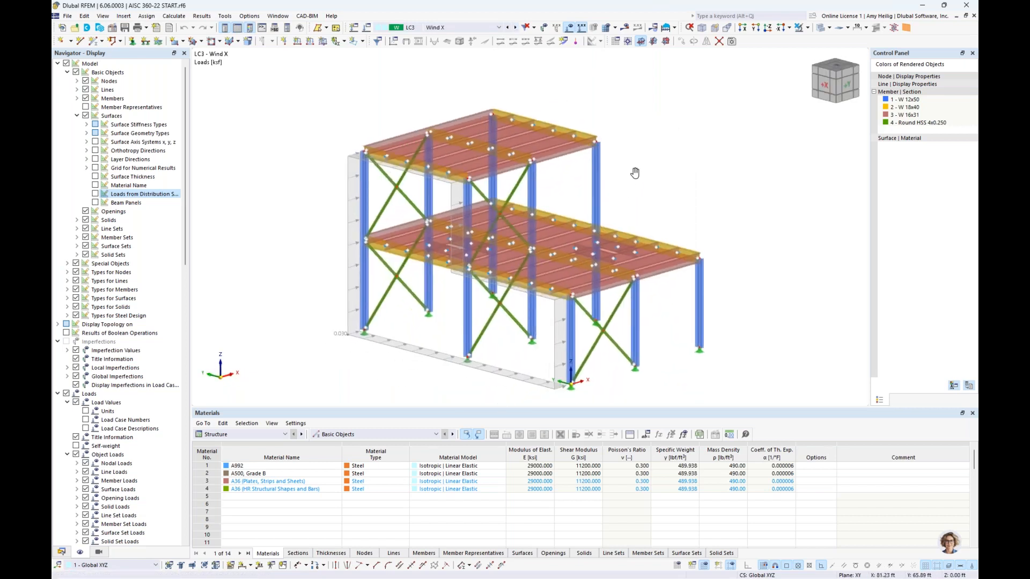
scroll(635, 171, down, 2)
scroll(435, 214, up, 2)
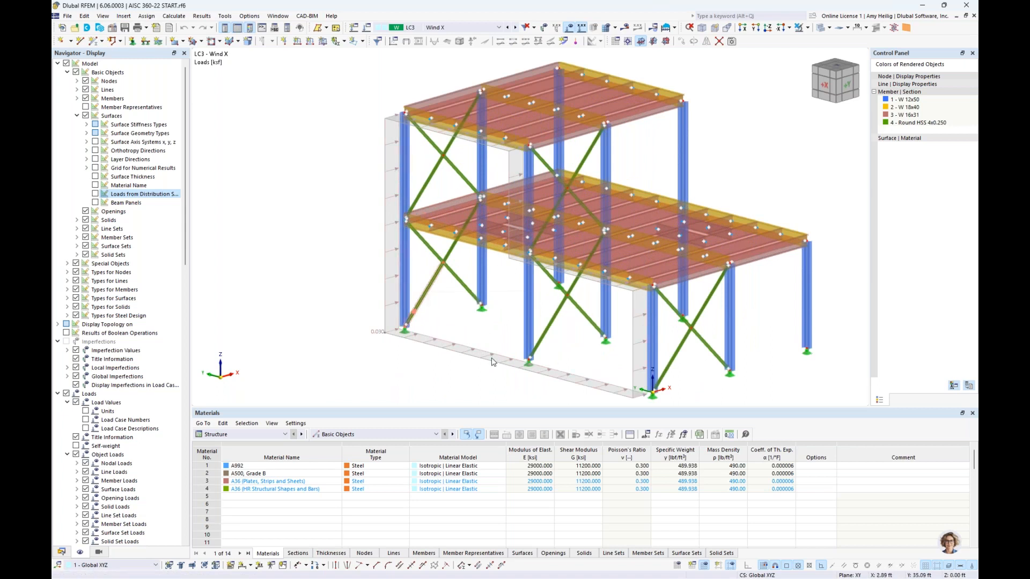
Inspect the Wind X area load's parameters, boundary corner nodes and area of load application choices, leaving them unchanged.
double_click(393, 147)
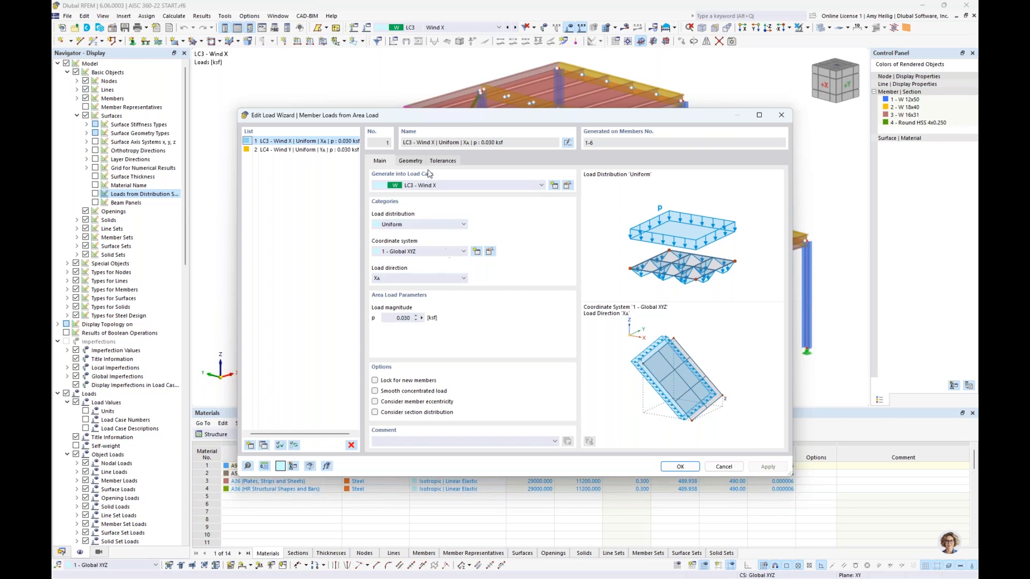
click(412, 162)
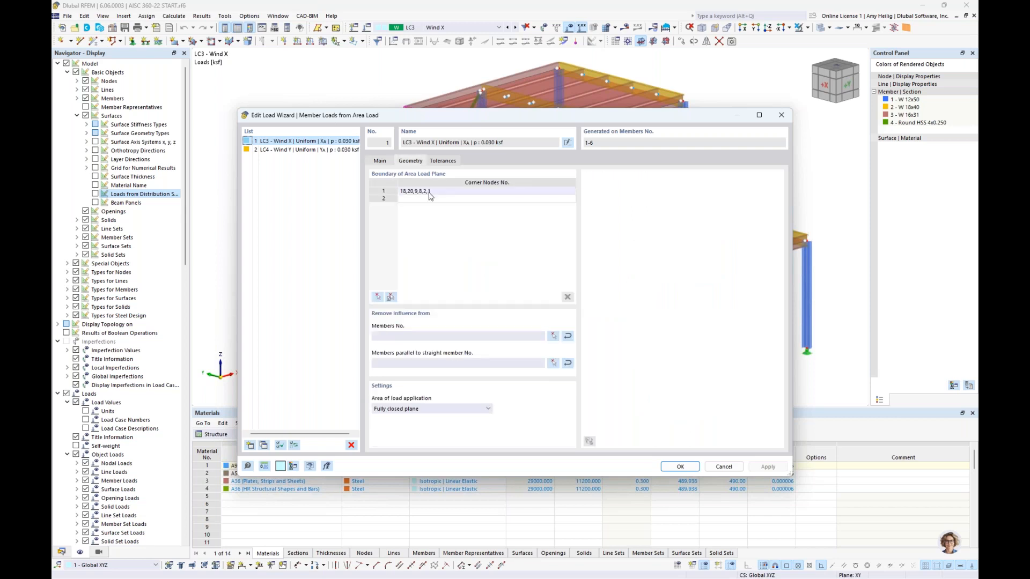
drag(606, 114, 591, 360)
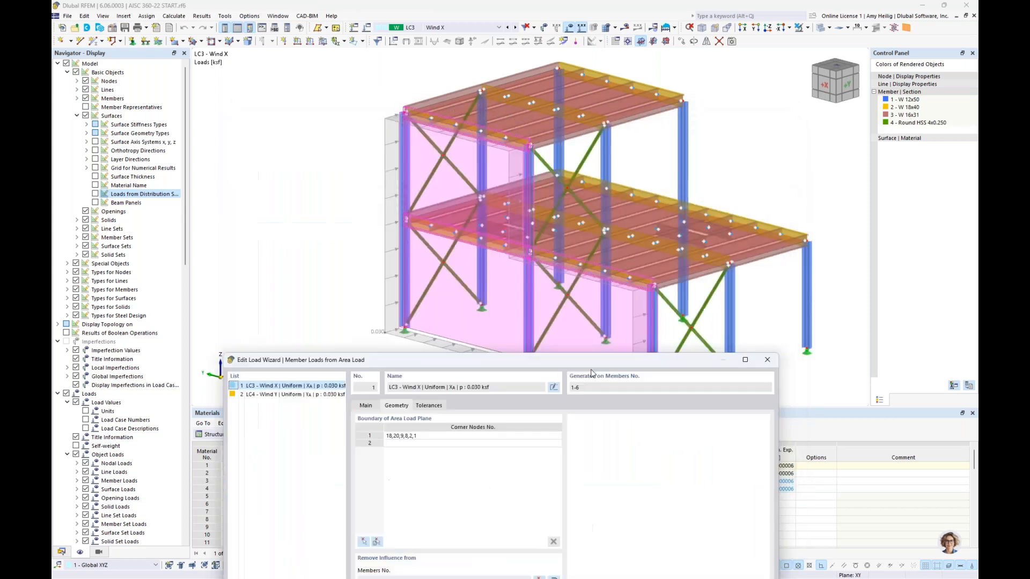
drag(461, 359, 474, 91)
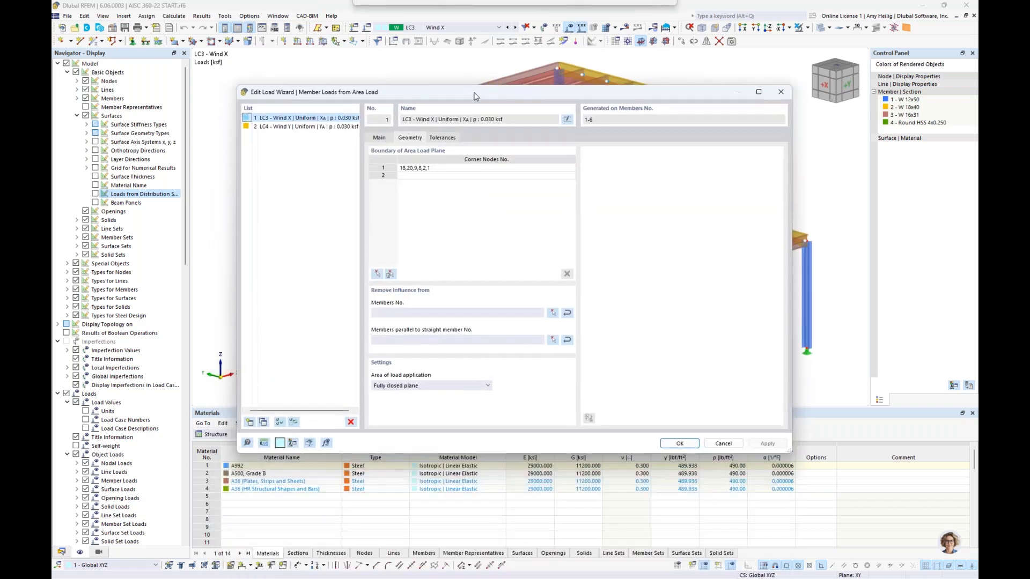
click(441, 386)
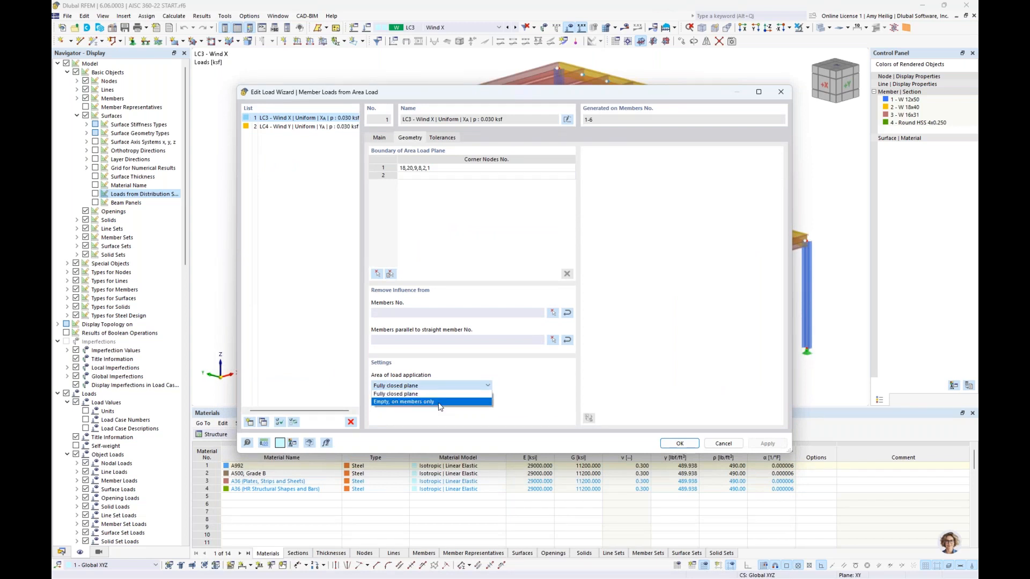
click(519, 414)
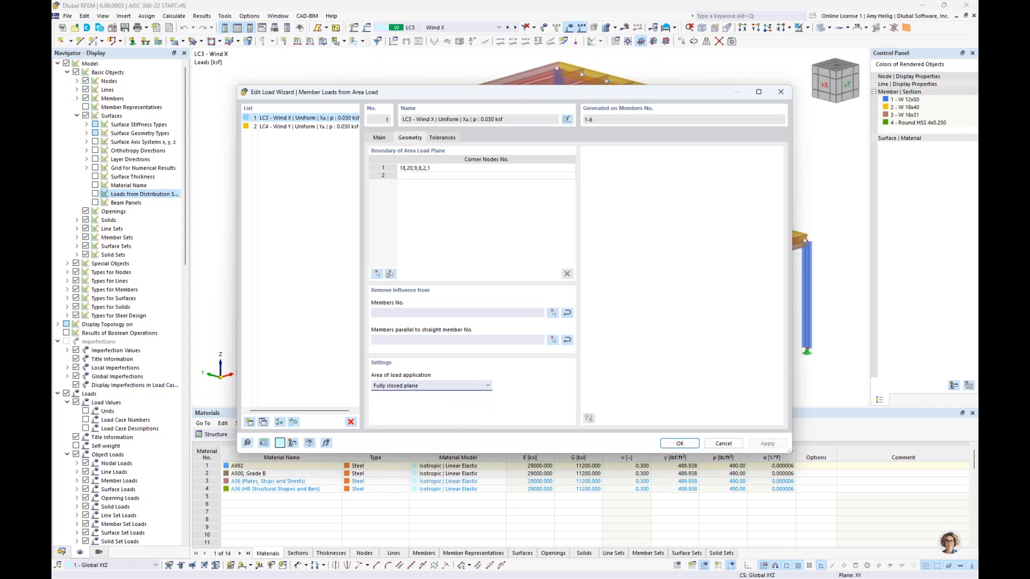
click(714, 445)
Display the Wind X area load's generated member loads separately, then return to the area load display.
right_click(390, 256)
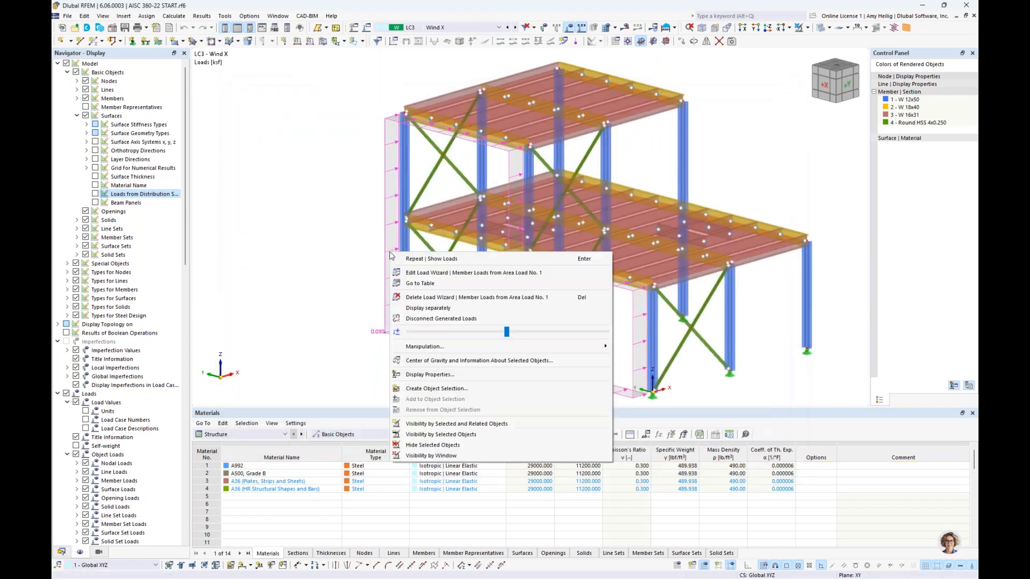
click(462, 295)
ctrl+middle_drag(555, 322, 431, 306)
right_click(429, 186)
click(461, 243)
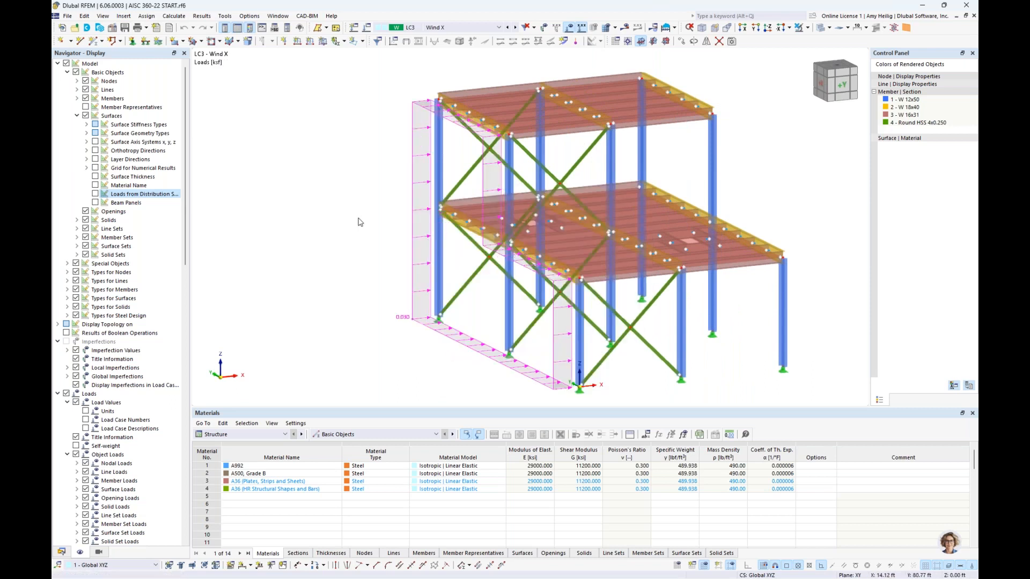
Switch the load display to LC4 Wind Y and examine the wind load on the end of the frame.
click(515, 27)
ctrl+middle_drag(700, 161, 592, 155)
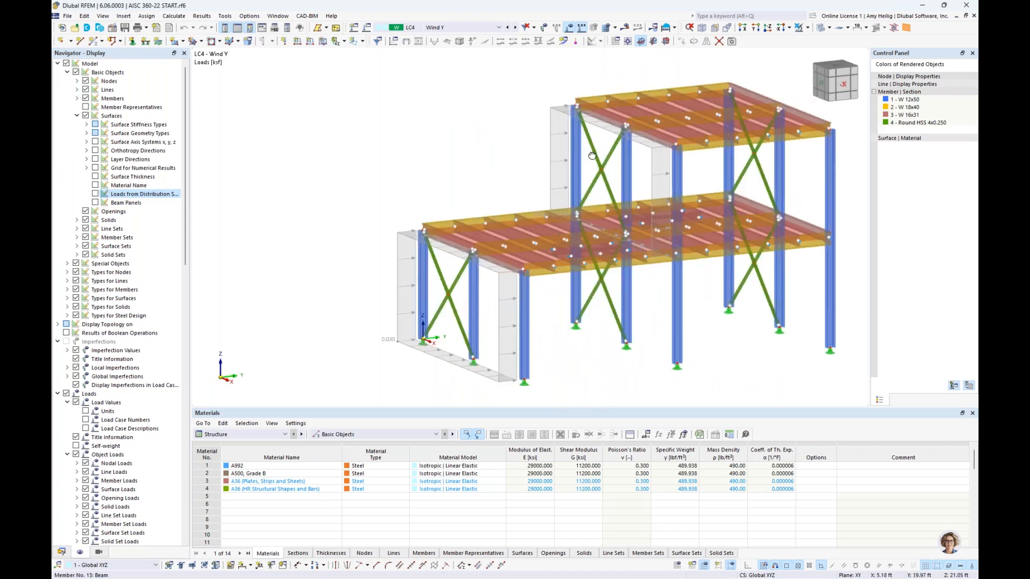
Display the Wind Y area load's generated member loads separately, then return to the area load display and deselect the load.
right_click(399, 235)
click(408, 284)
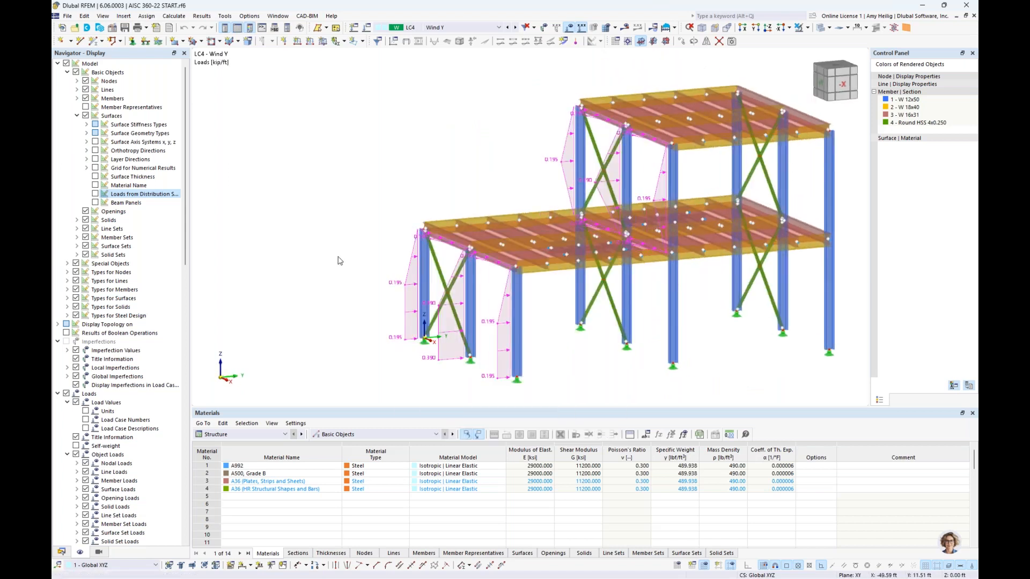
right_click(409, 285)
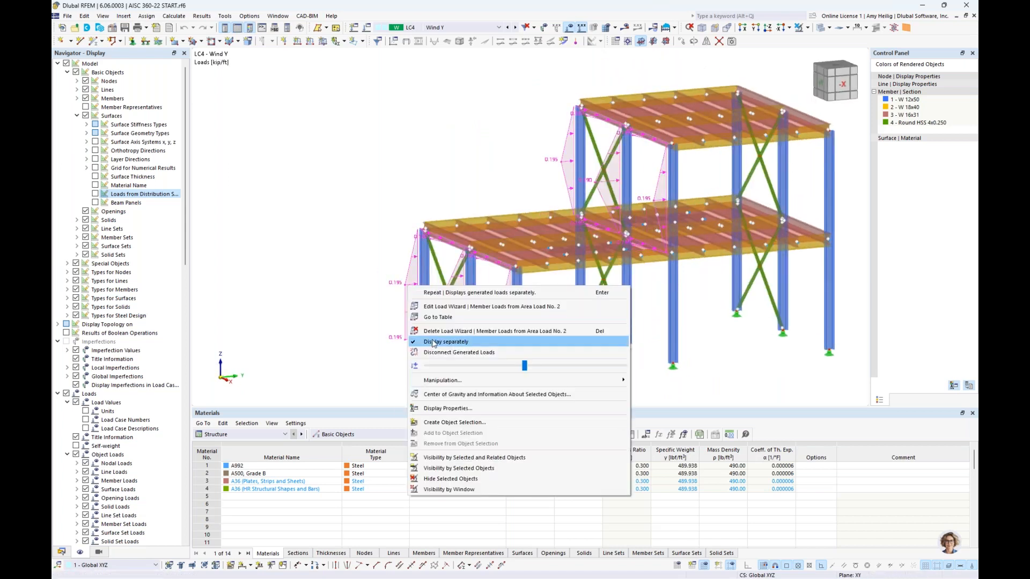
click(433, 343)
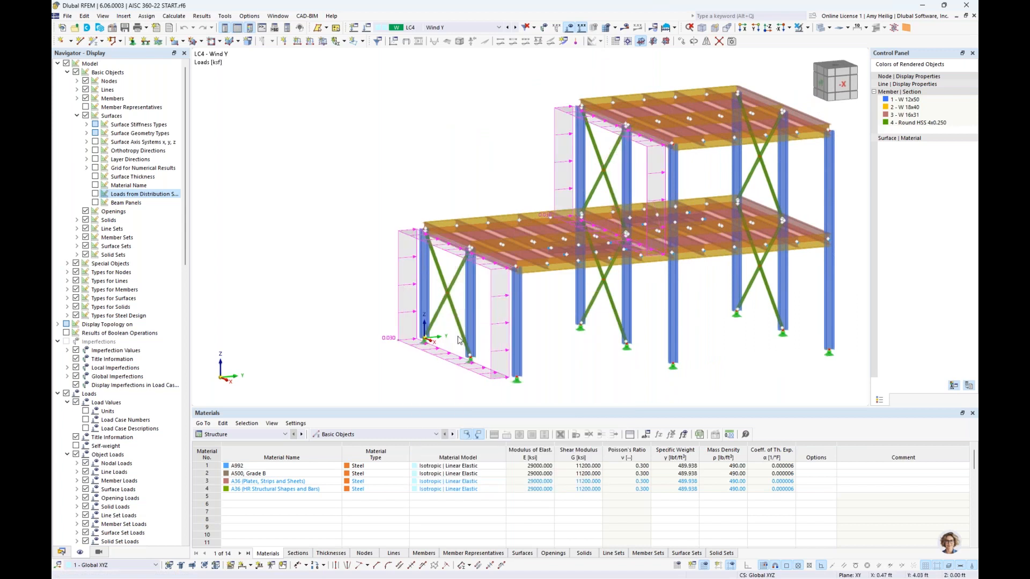
click(395, 153)
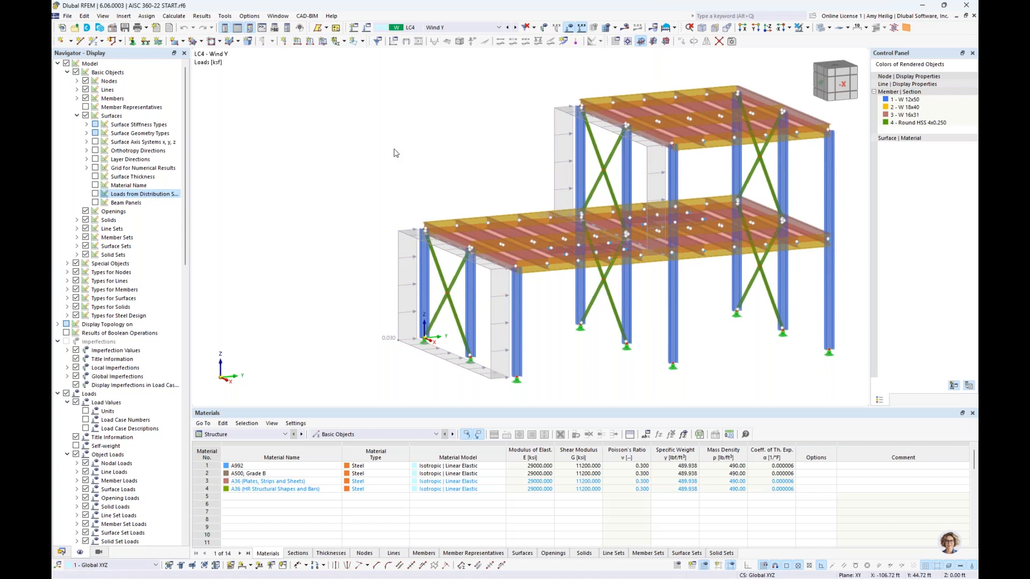
Review the ASCE 7 2022 combination standard and the DS1 (LRFD) and DS2 (ASD) design situations in the load cases and combinations settings.
click(368, 28)
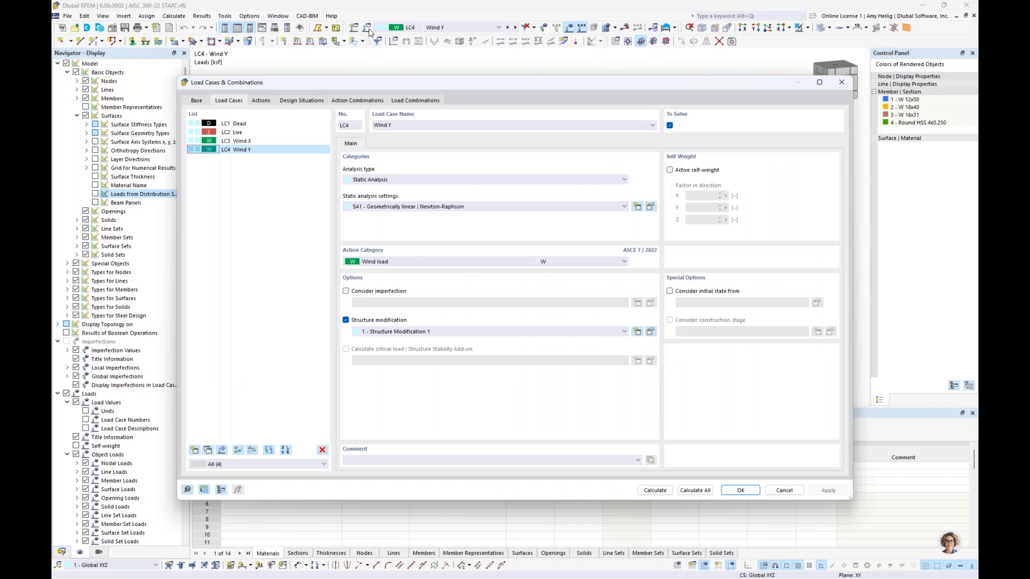
click(202, 103)
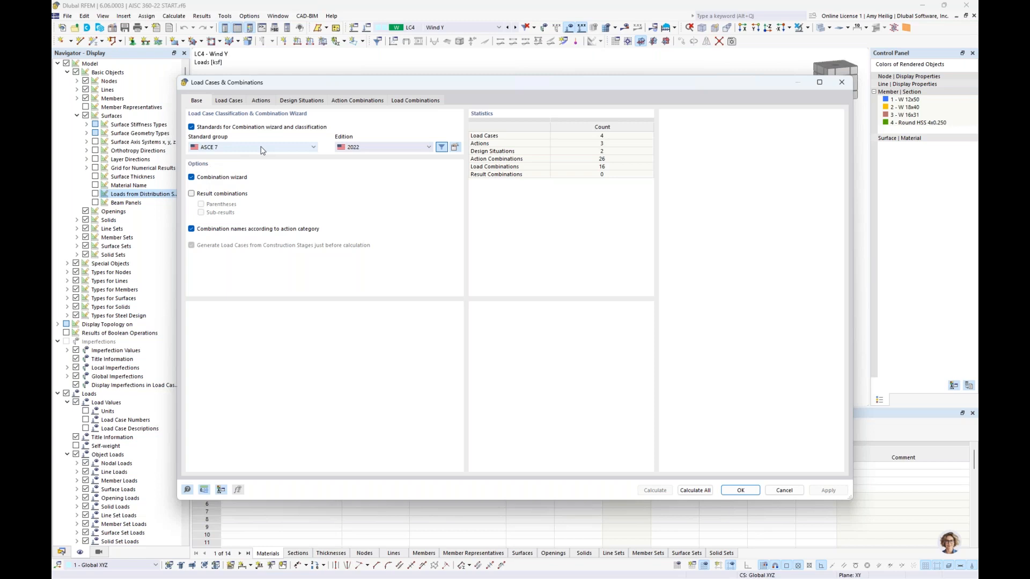
click(290, 104)
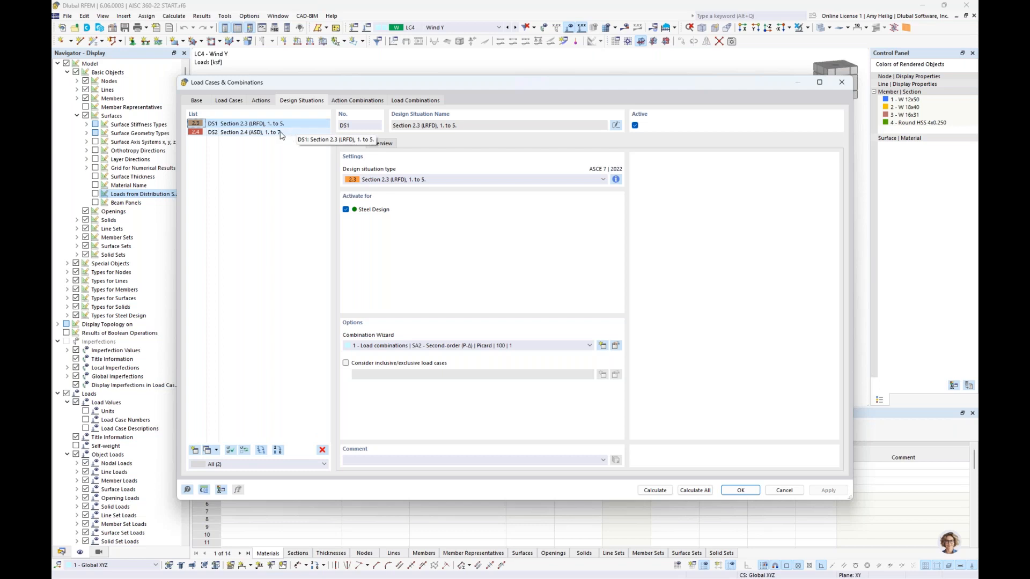
click(279, 136)
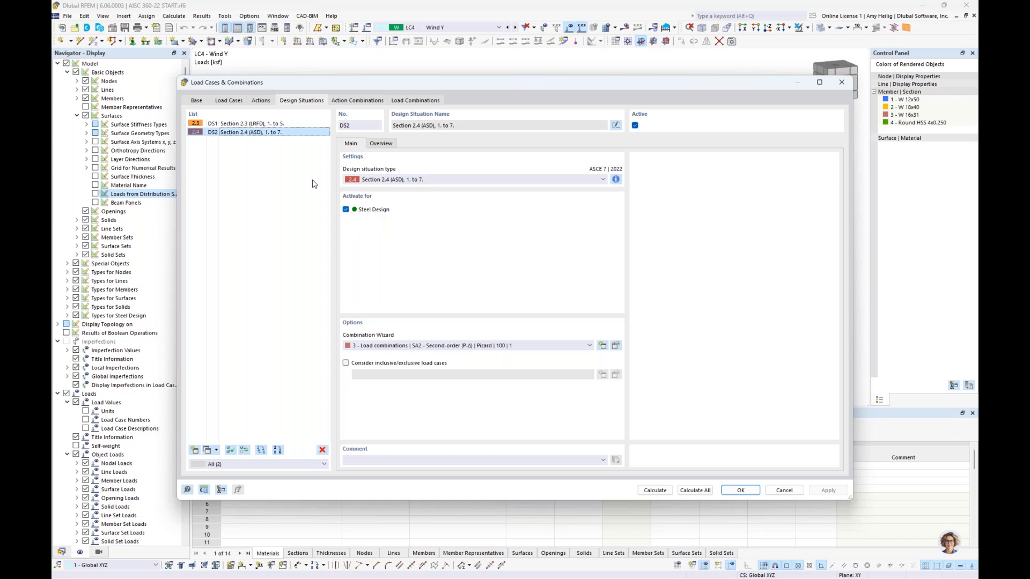
click(283, 125)
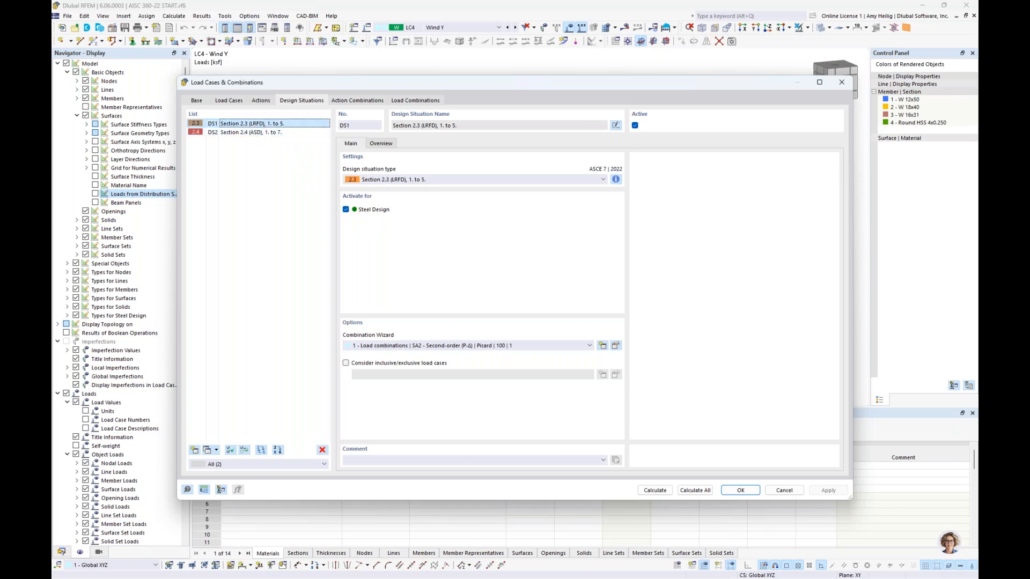
Examine the load combination list and compare the settings of CO1 and CO9.
click(412, 101)
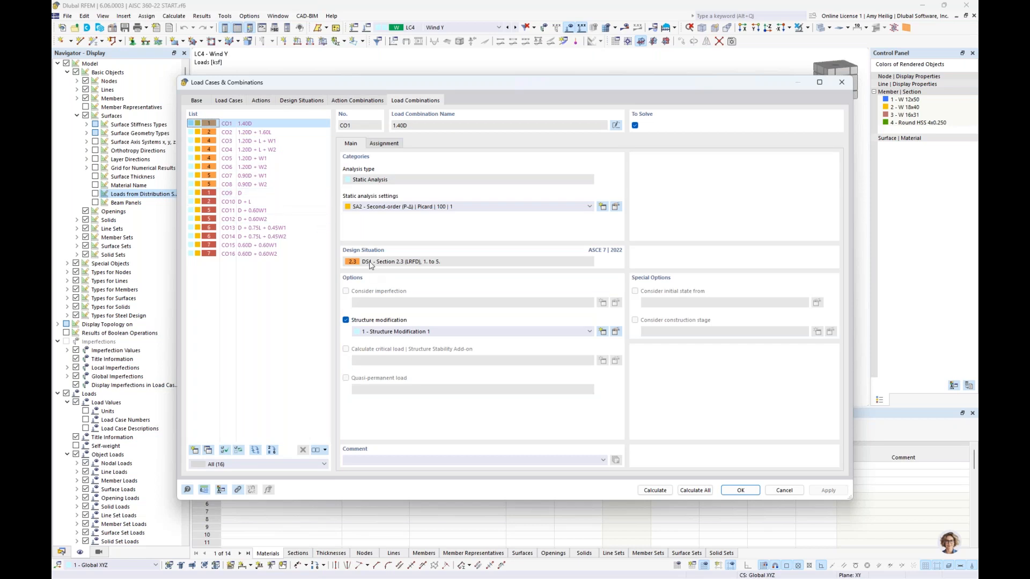
click(271, 193)
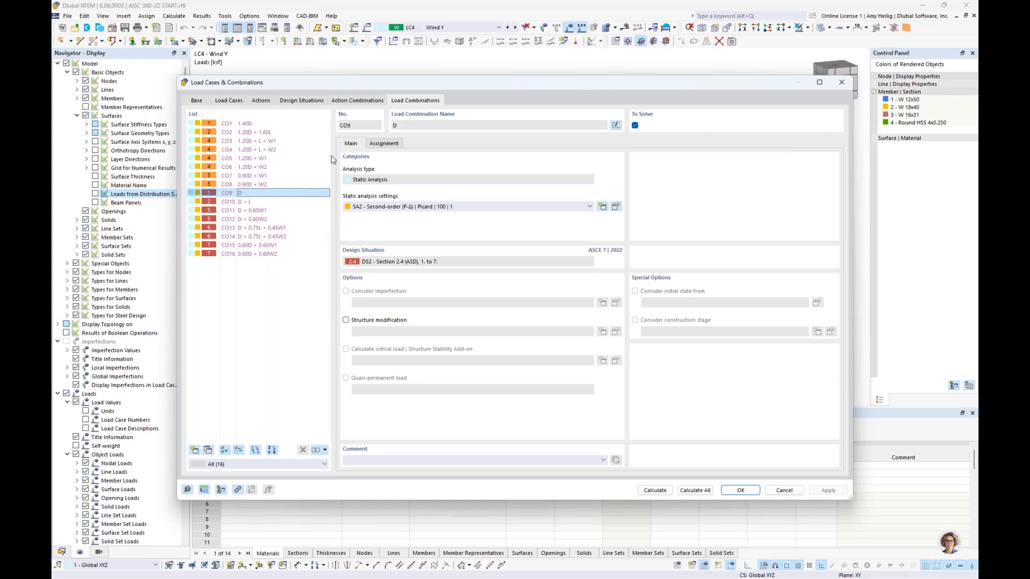
Inspect the combination wizard assigned to DS1 and its static analysis choices, keeping SA2 - Second-order (P-Δ).
click(309, 102)
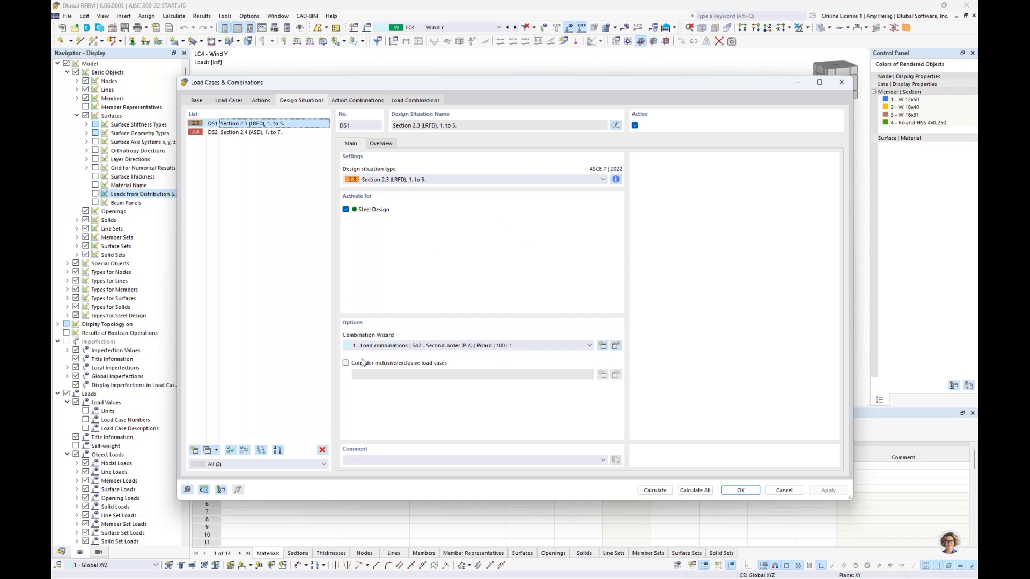
click(615, 347)
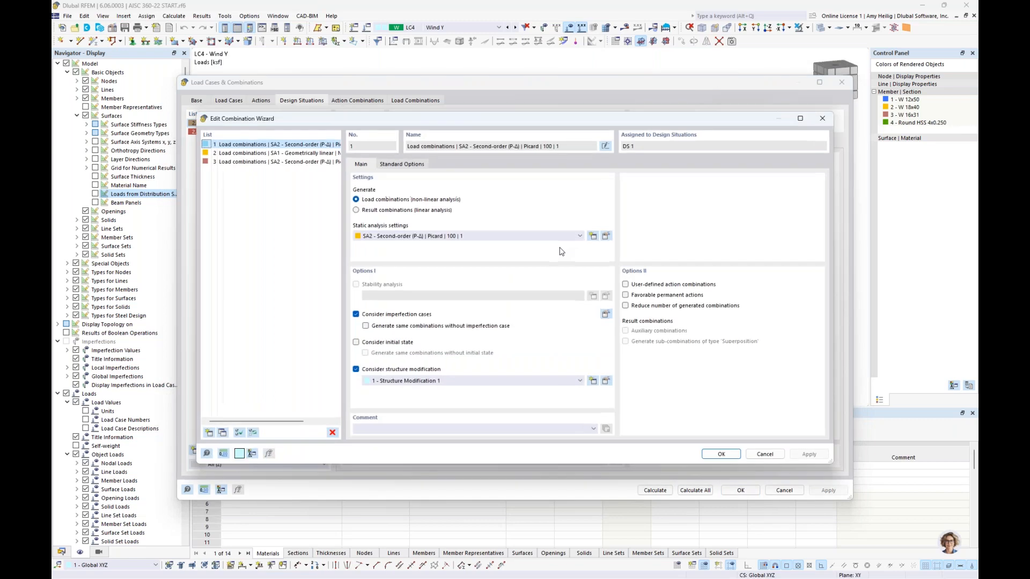
click(511, 241)
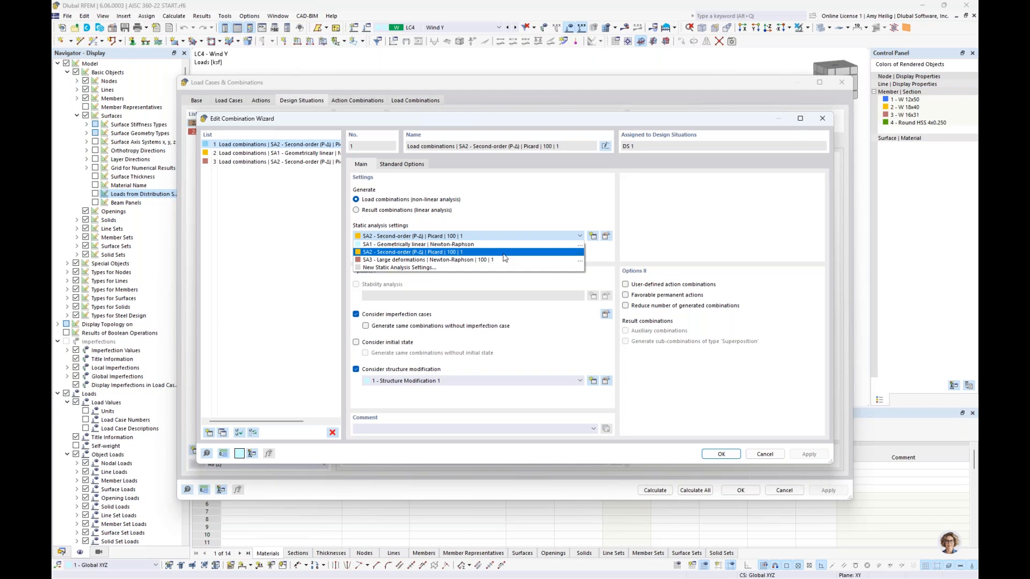
click(531, 203)
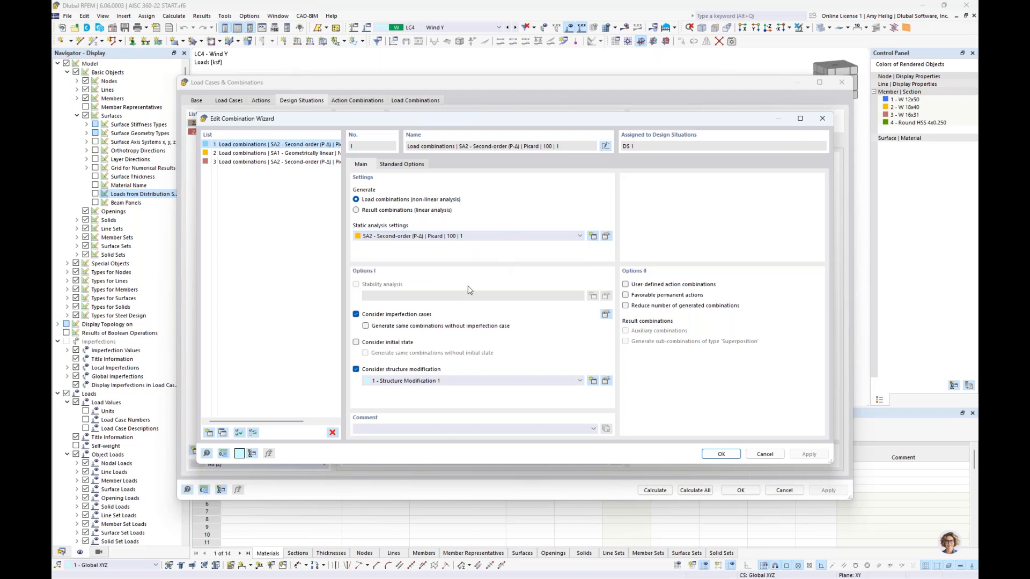
Inspect Structure Modification 1's member stiffness modification and its available types, keeping AISC 360-22 C2.3 | Steel Structures.
click(605, 380)
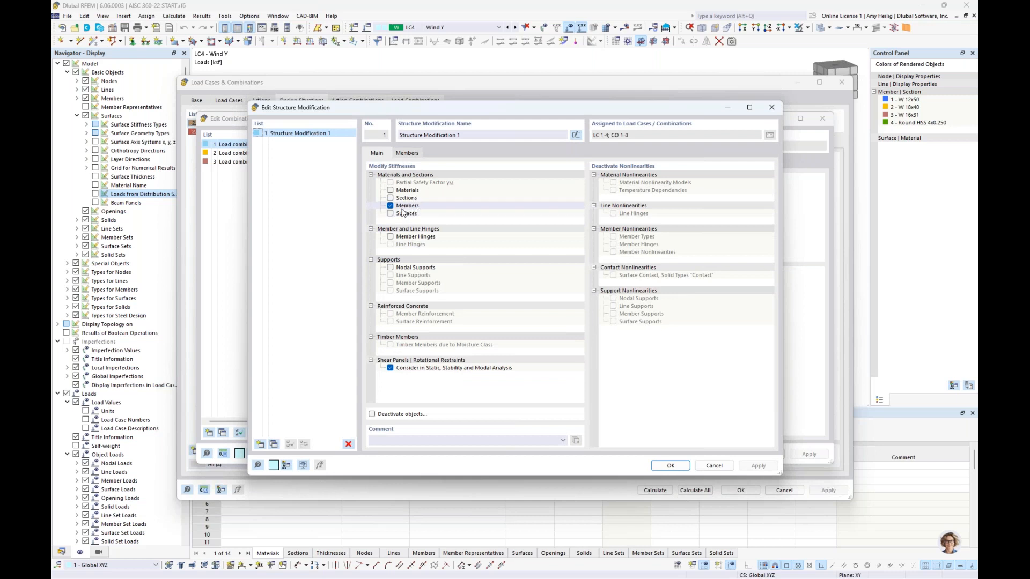
click(409, 153)
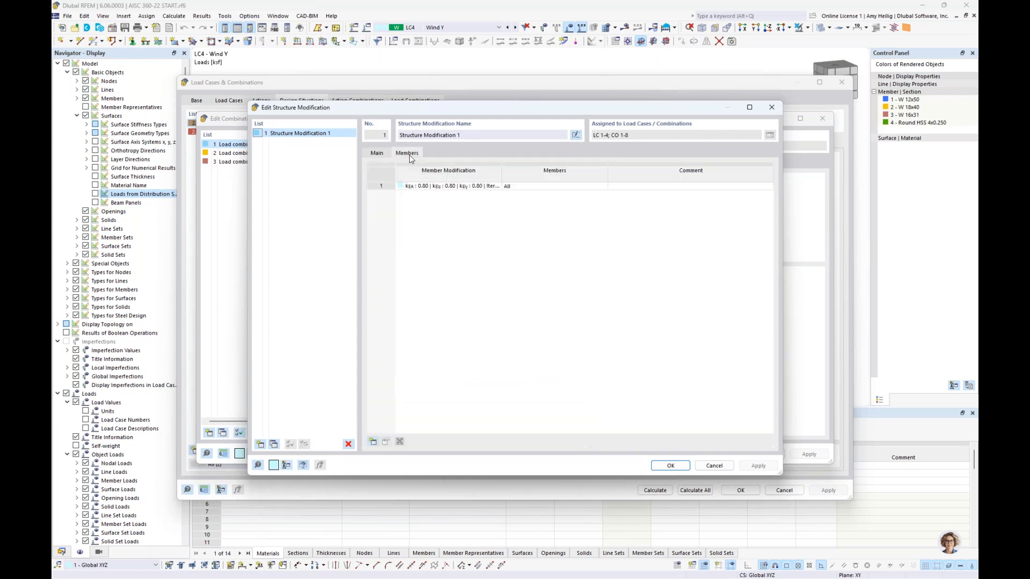
click(489, 188)
click(491, 188)
click(497, 187)
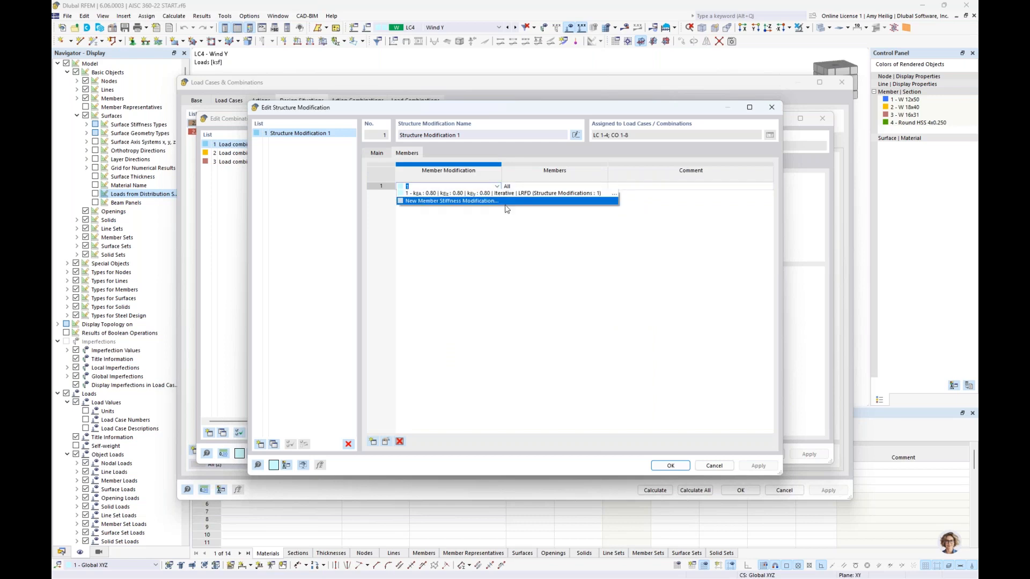
click(615, 195)
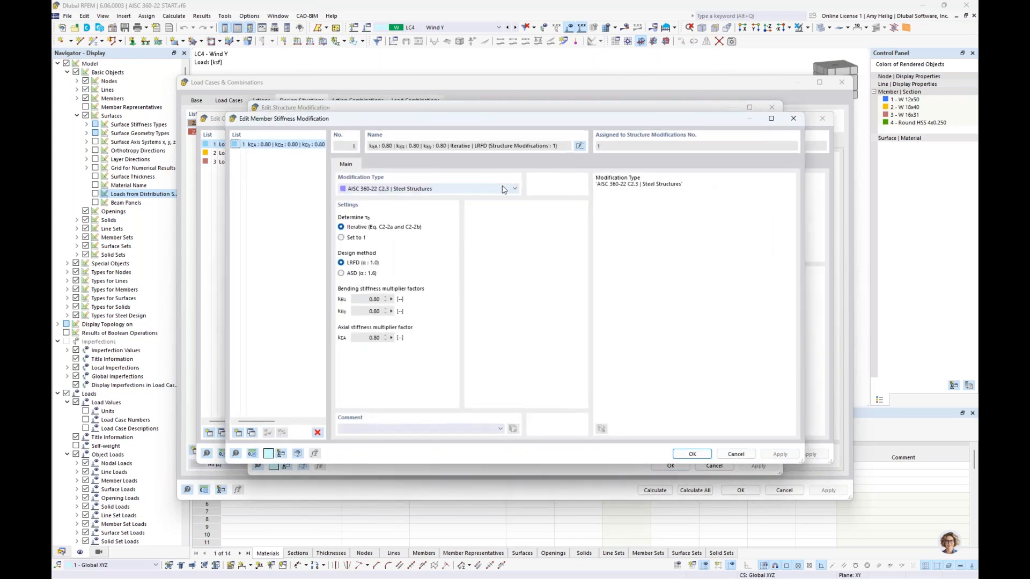
click(505, 188)
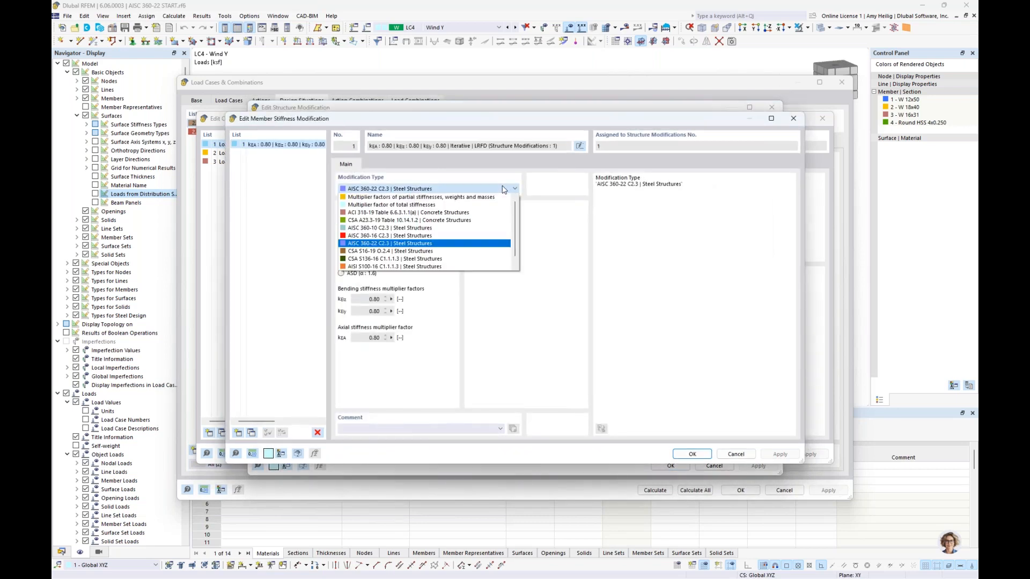
click(380, 246)
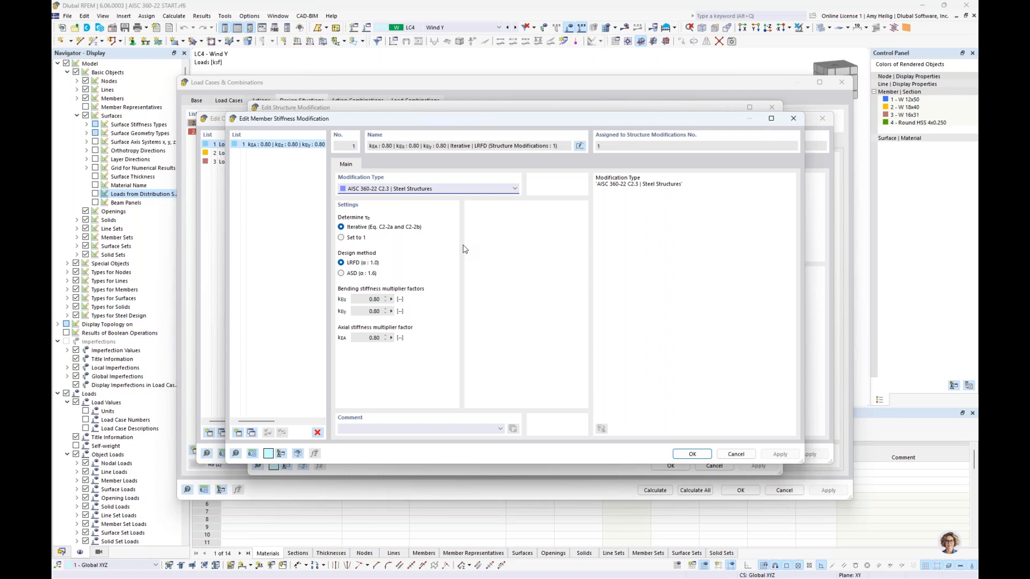
click(722, 456)
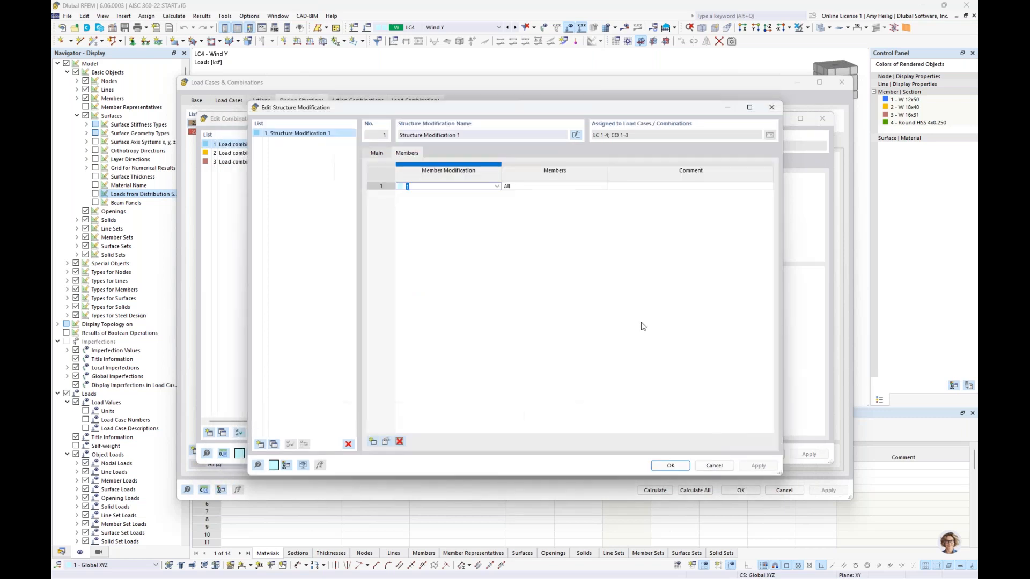
Check which members Structure Modification 1 is assigned to, then leave it without changes.
click(533, 187)
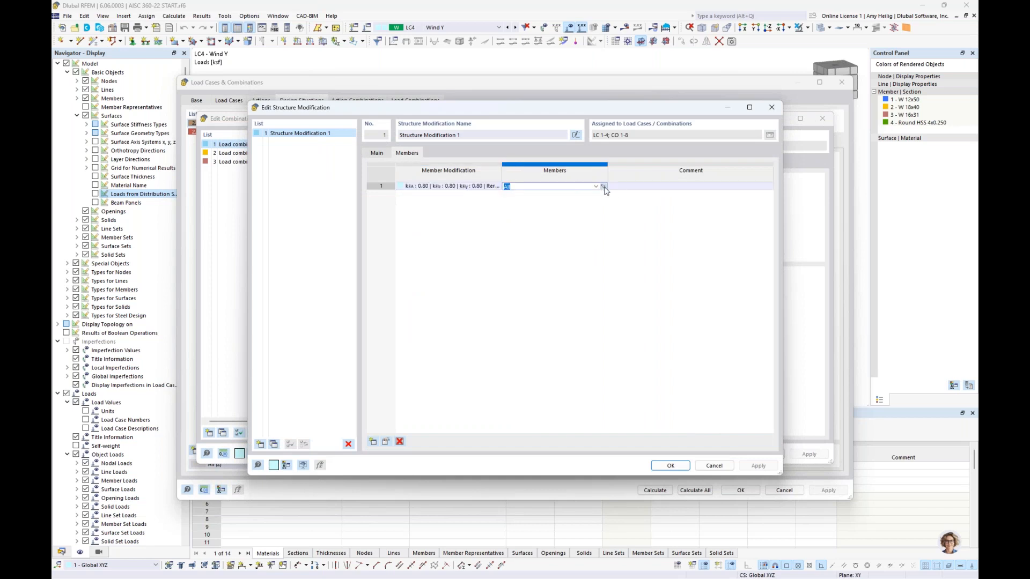
click(541, 186)
click(713, 466)
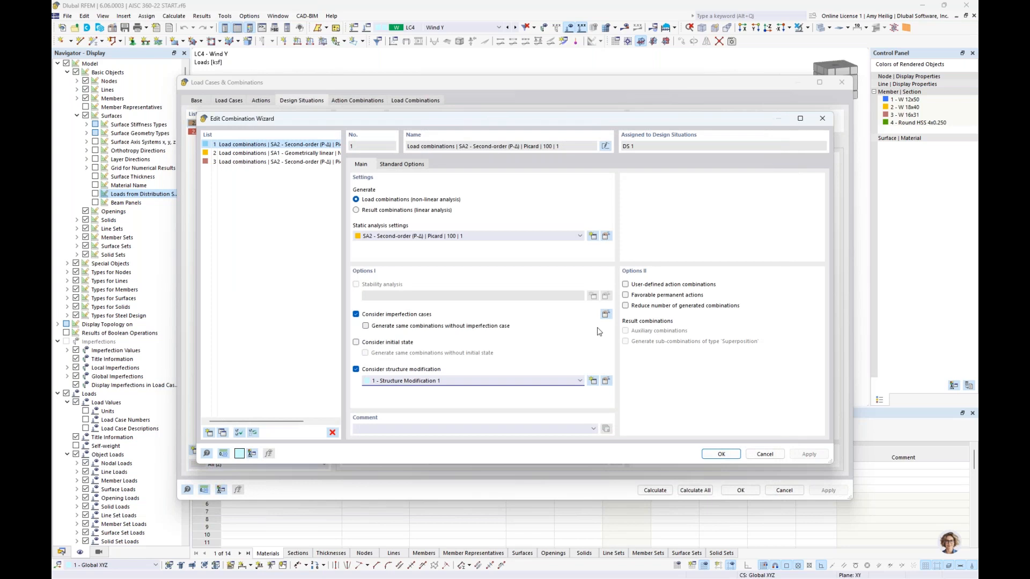
Inspect the settings of combination wizard 3, assigned to DS2, then close the combination wizard without changes.
drag(505, 120, 511, 189)
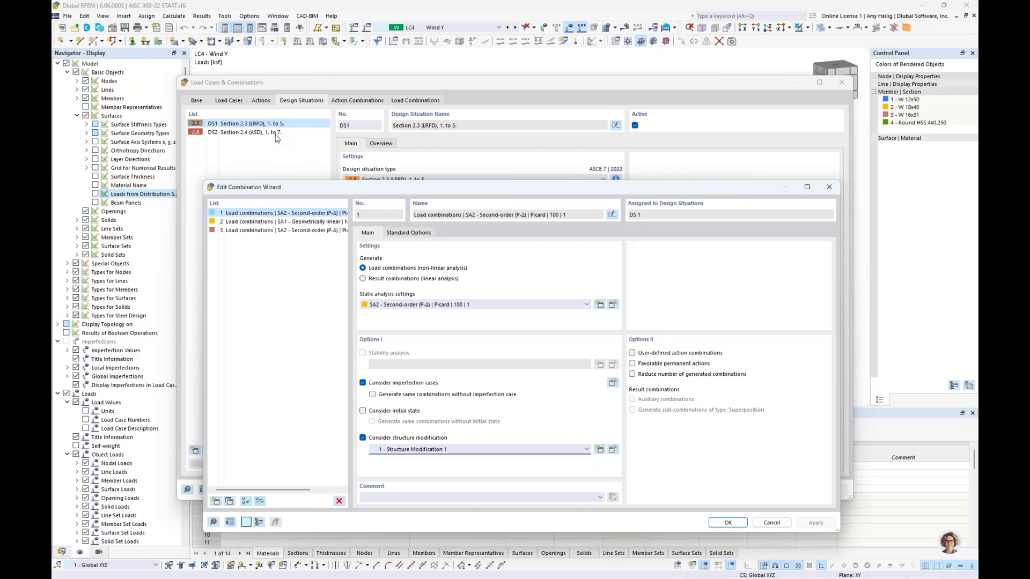
click(283, 232)
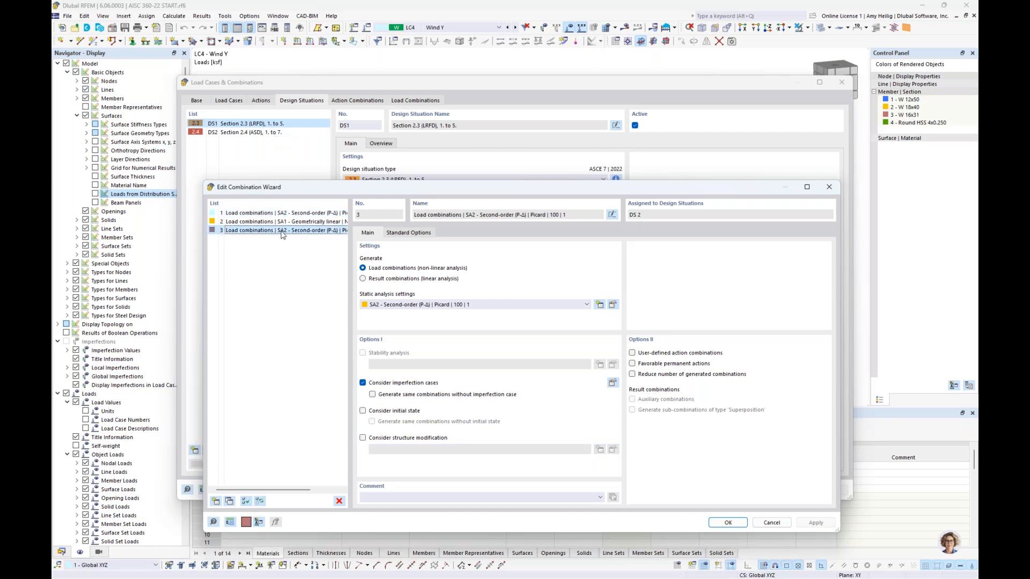
drag(333, 187, 347, 119)
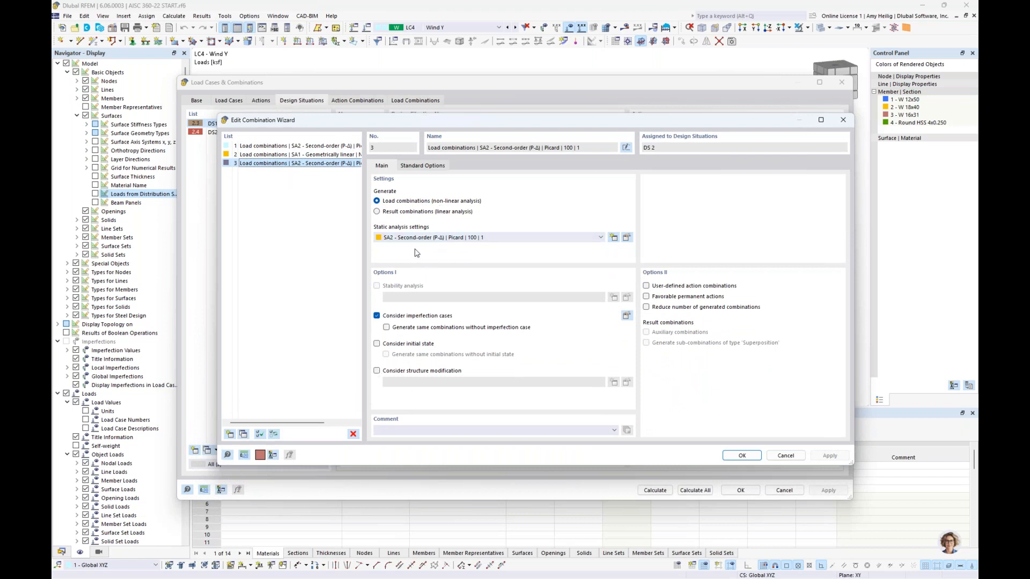
click(786, 455)
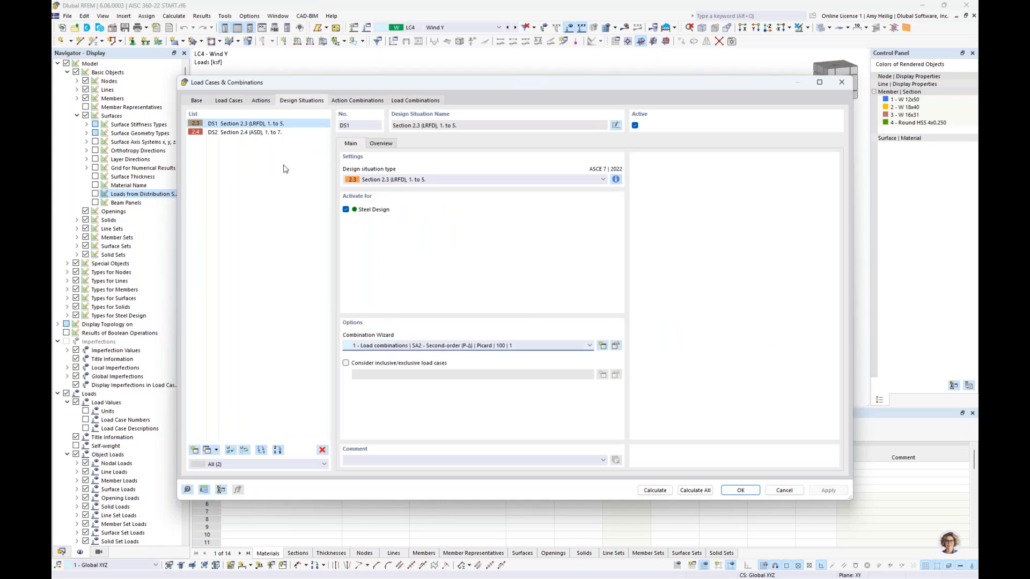
Check the combination wizard choices for DS2 Section 2.4 (ASD), keeping wizard 3 with SA2 - Second-order (P-Δ).
click(277, 135)
click(417, 346)
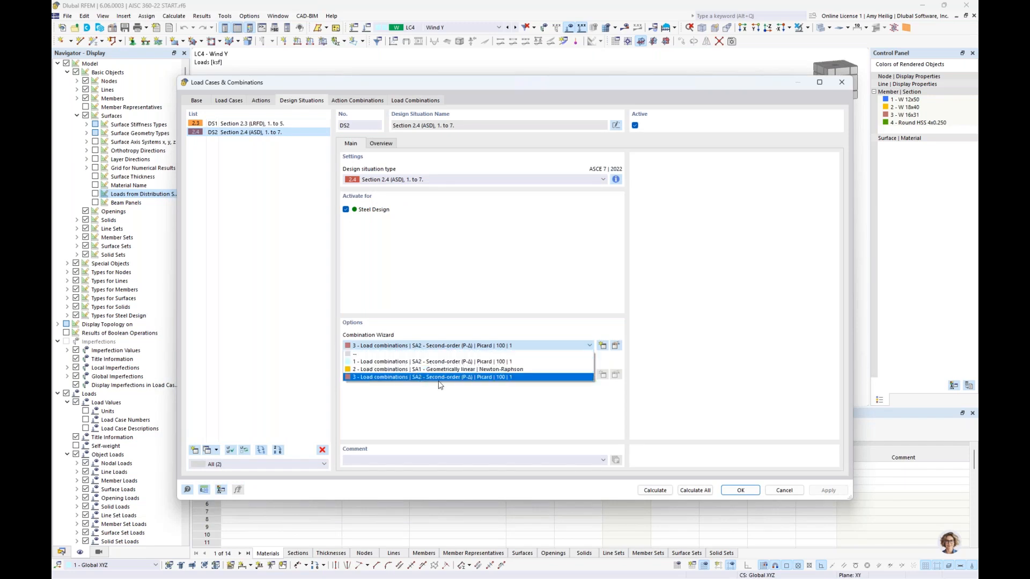
click(435, 378)
Compare the structure modification option of LRFD combinations CO2, CO5 and CO6 with that of ASD combination CO12.
click(435, 101)
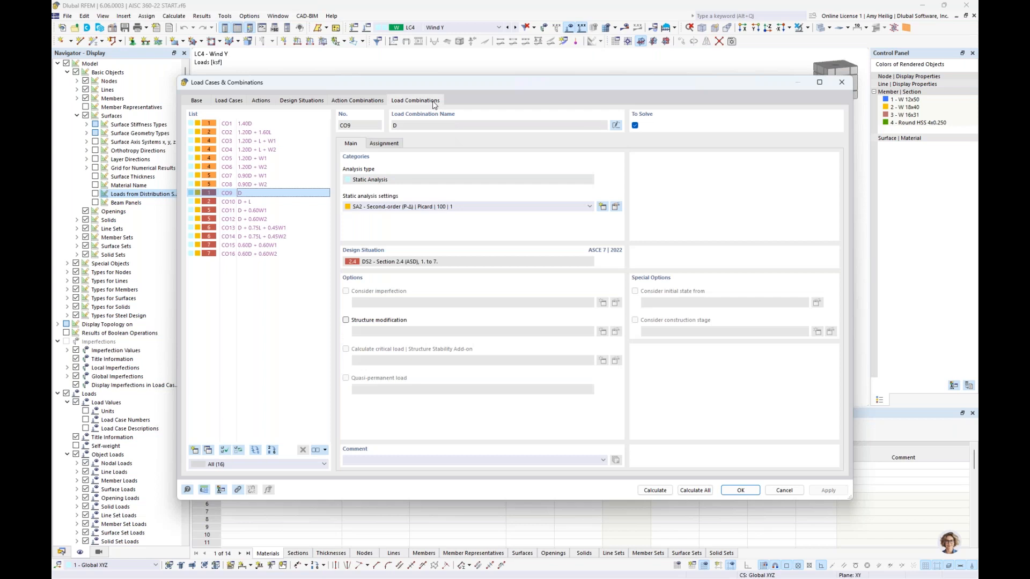
click(289, 133)
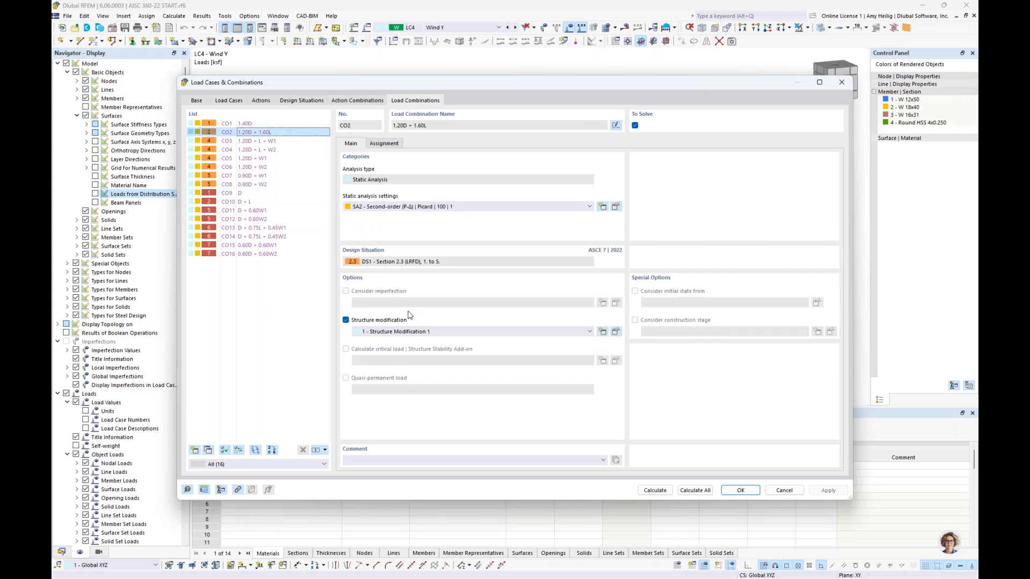
click(275, 159)
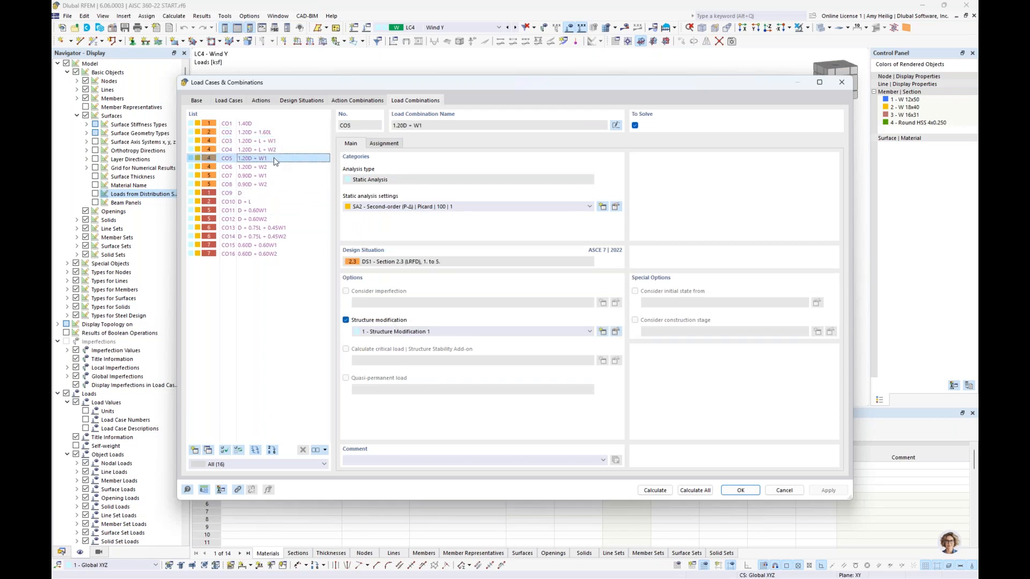
click(275, 168)
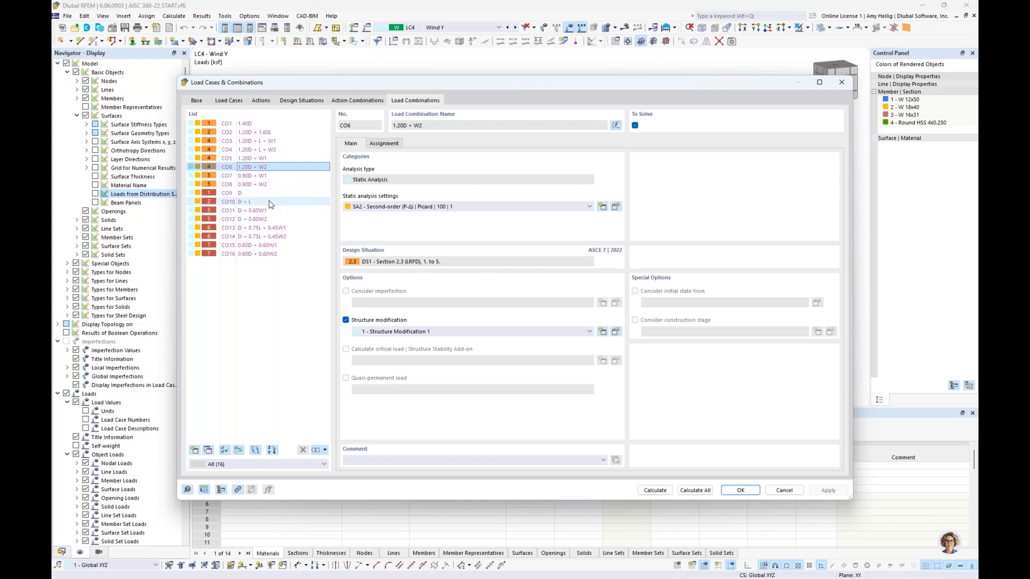
click(252, 219)
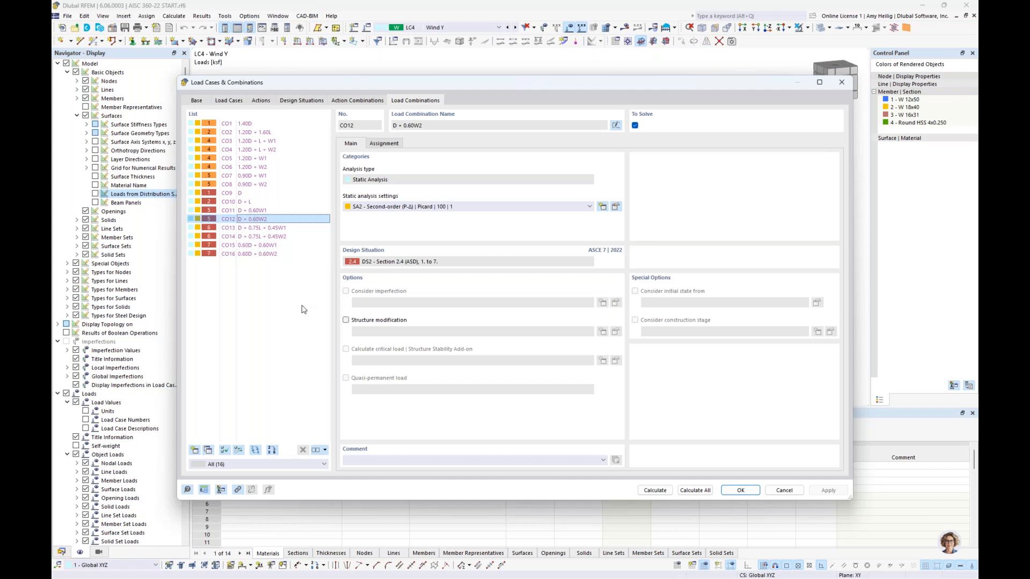
Accept the load cases and combinations settings and hide the loads in the model view.
click(741, 490)
click(569, 27)
middle_drag(488, 175, 397, 171)
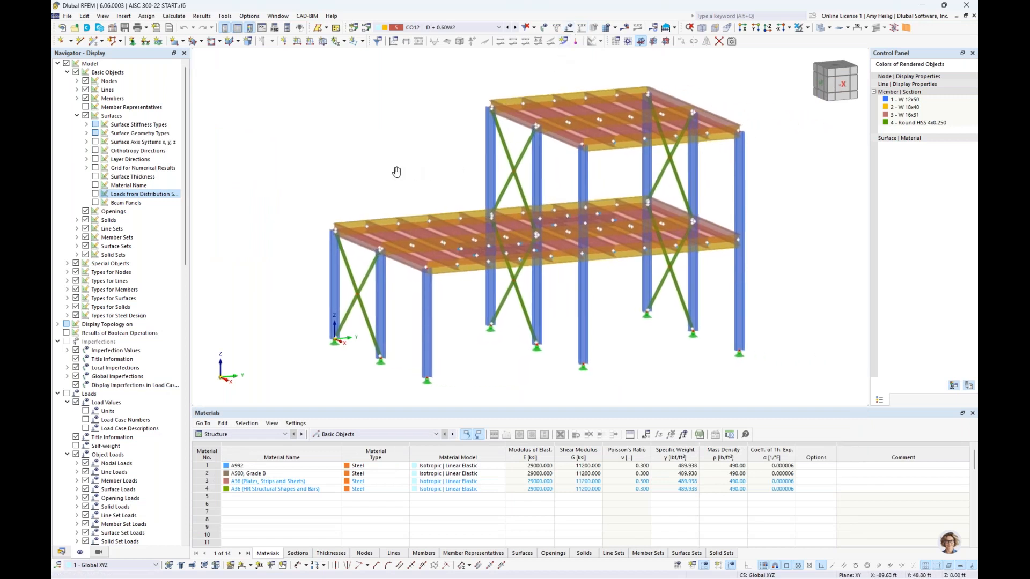
Inspect the steel design properties and design types of a 13 ft W 16x31 edge beam, then close the member without changes.
ctrl+middle_drag(394, 176, 406, 178)
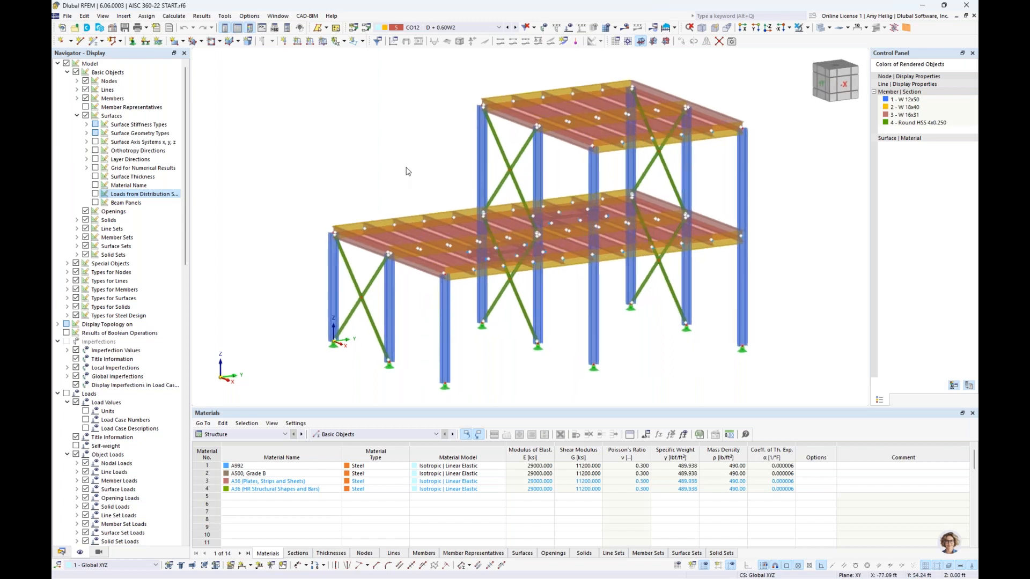
scroll(365, 252, up, 3)
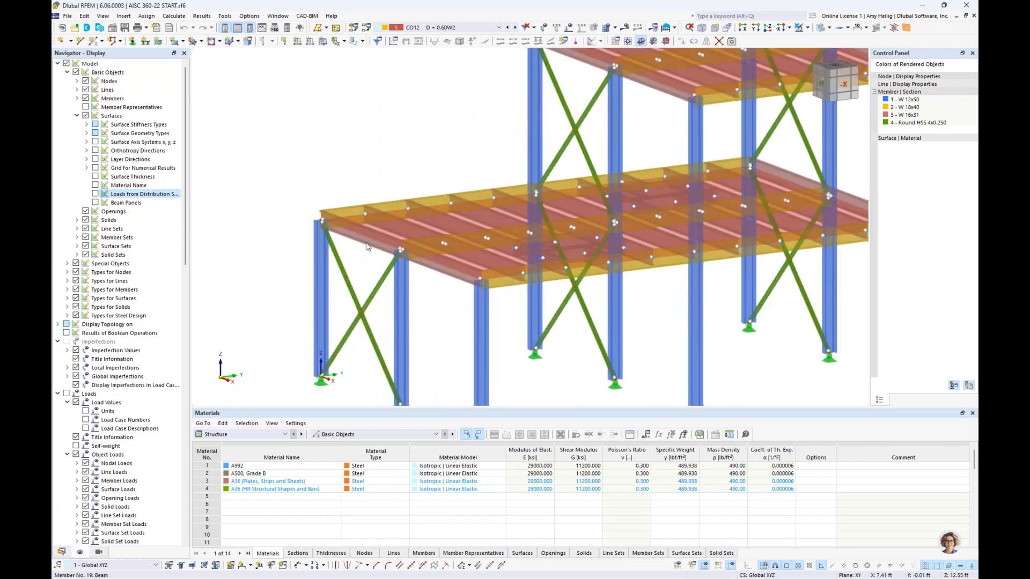
click(368, 243)
double_click(369, 243)
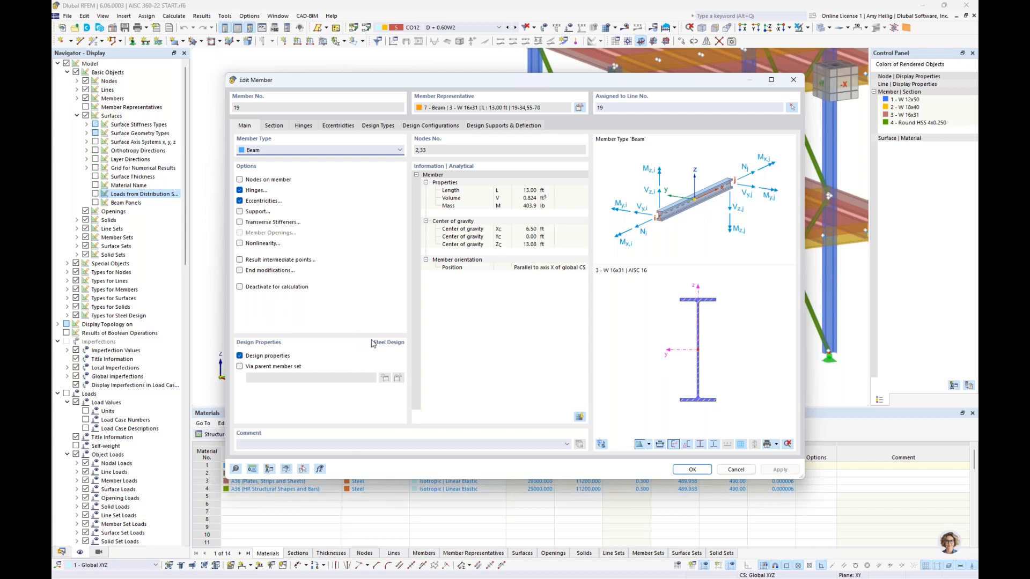
click(240, 356)
click(239, 356)
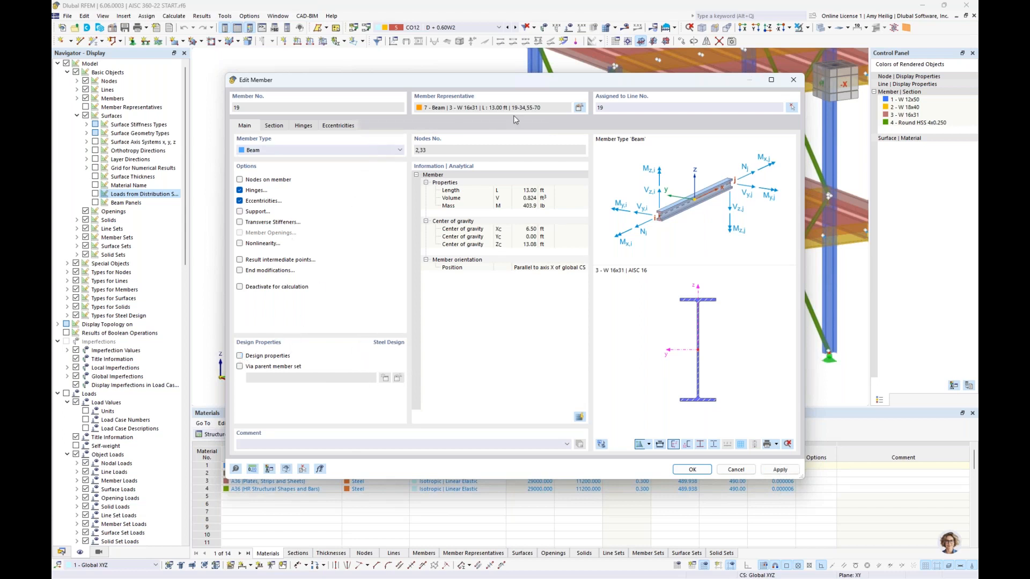
click(240, 356)
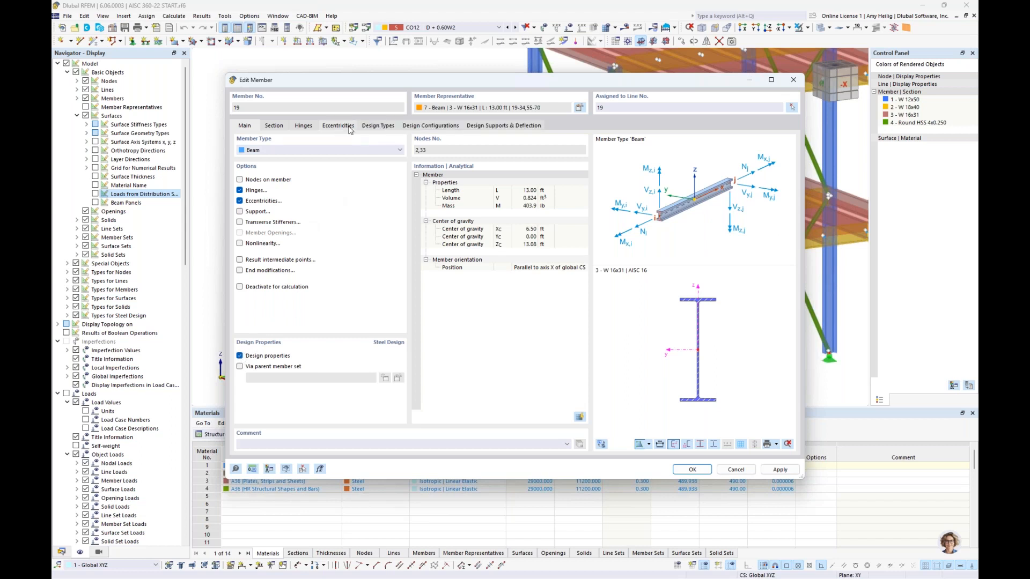
click(375, 129)
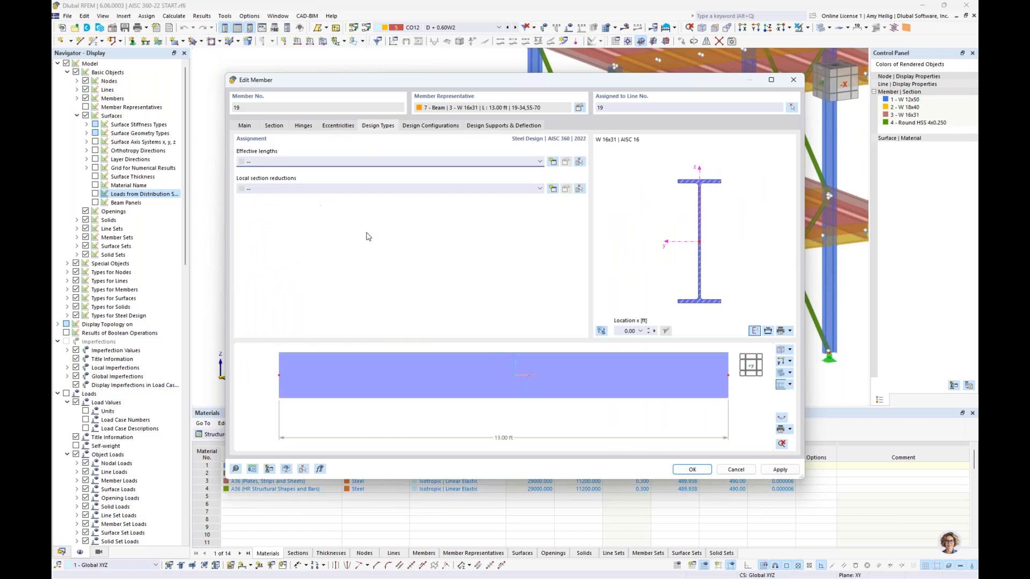
click(736, 470)
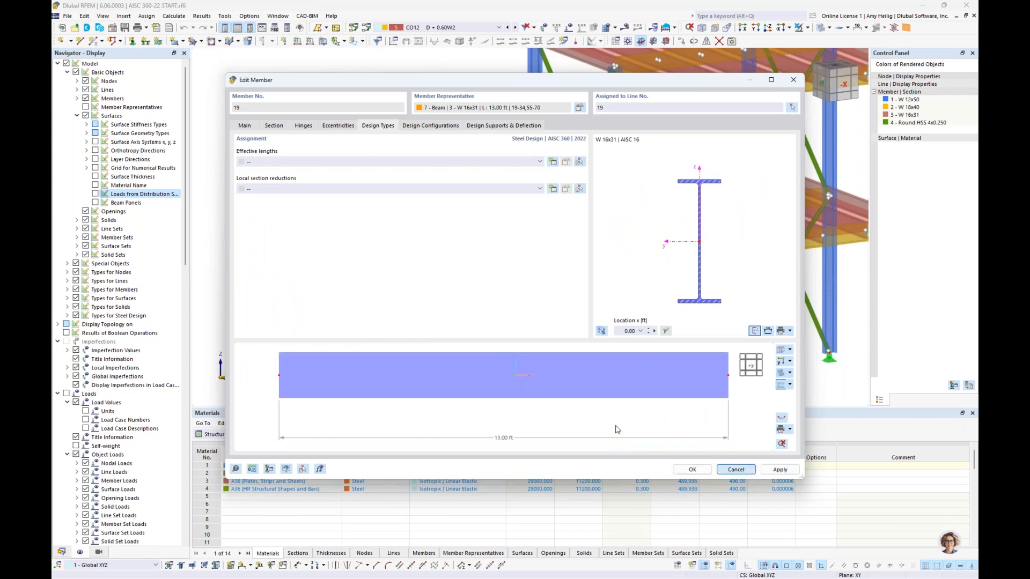
Review the Member Representatives option and the member properties considered by its wizard in the model's base data.
click(61, 552)
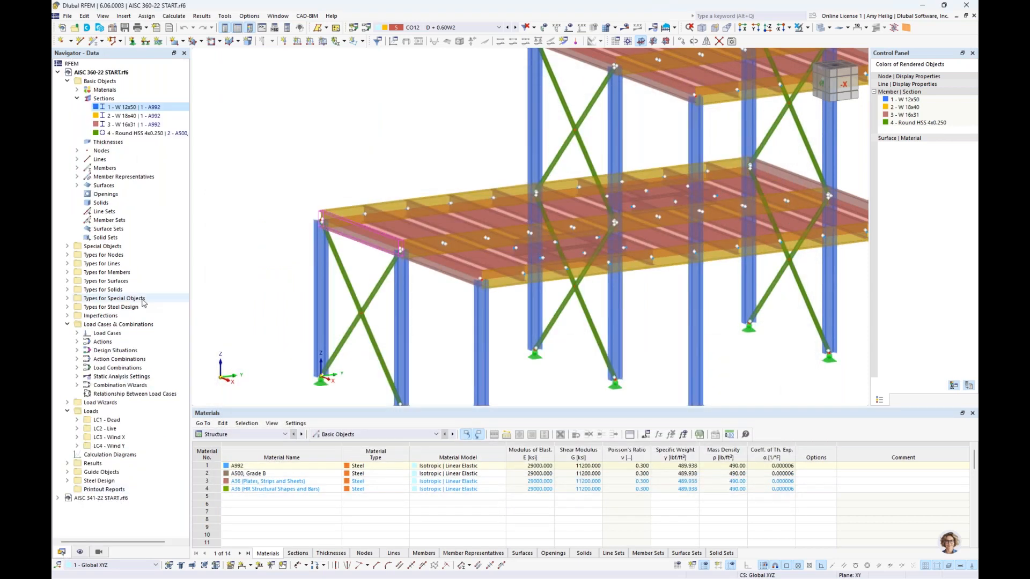
click(77, 98)
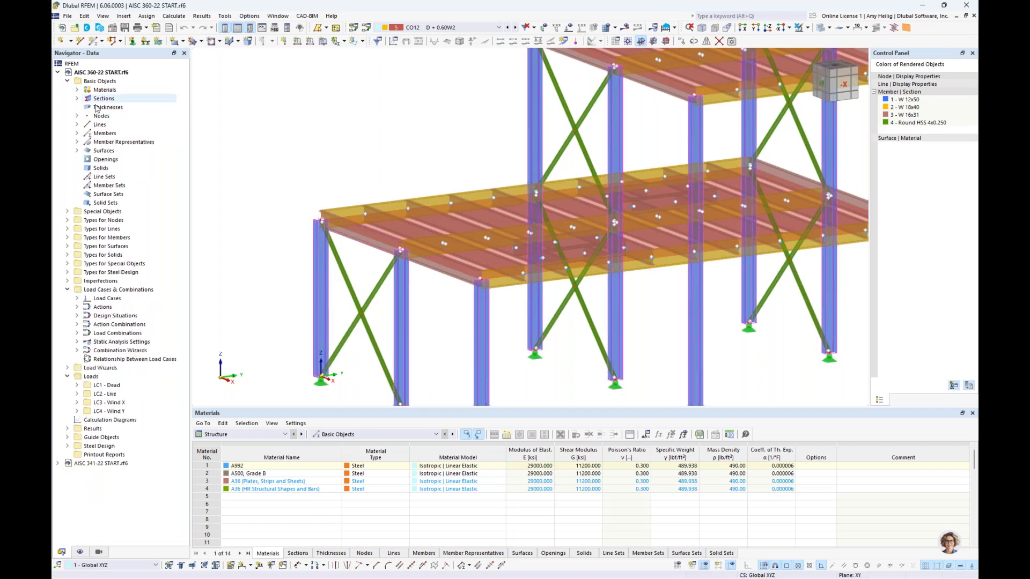
scroll(269, 198, down, 3)
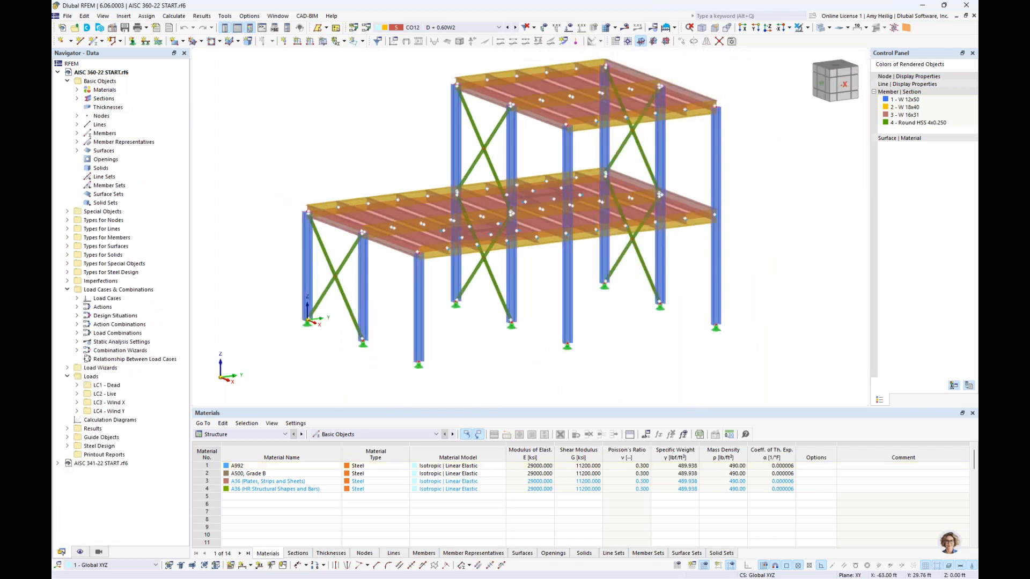
middle_drag(266, 193, 293, 210)
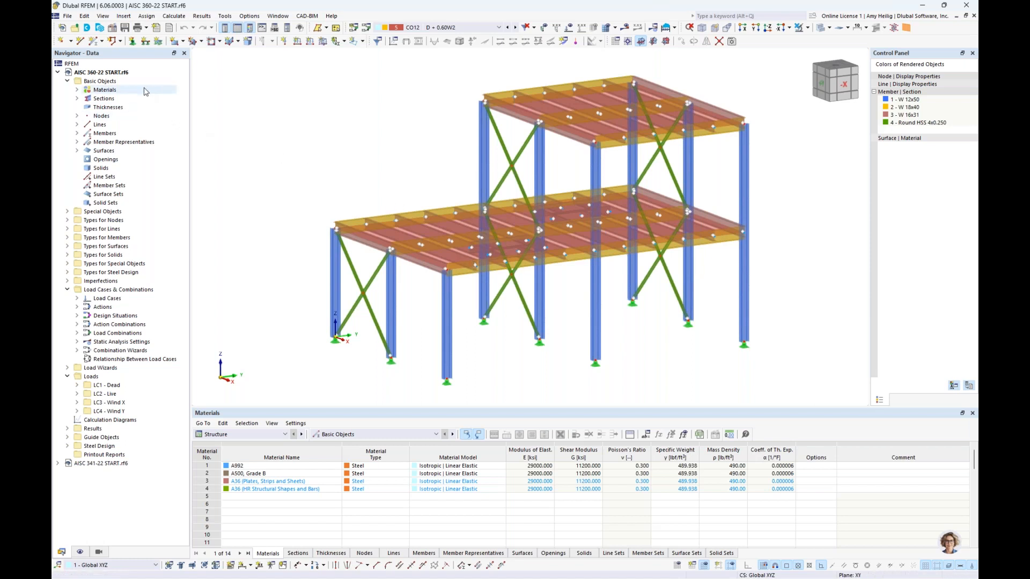
right_click(131, 72)
click(149, 78)
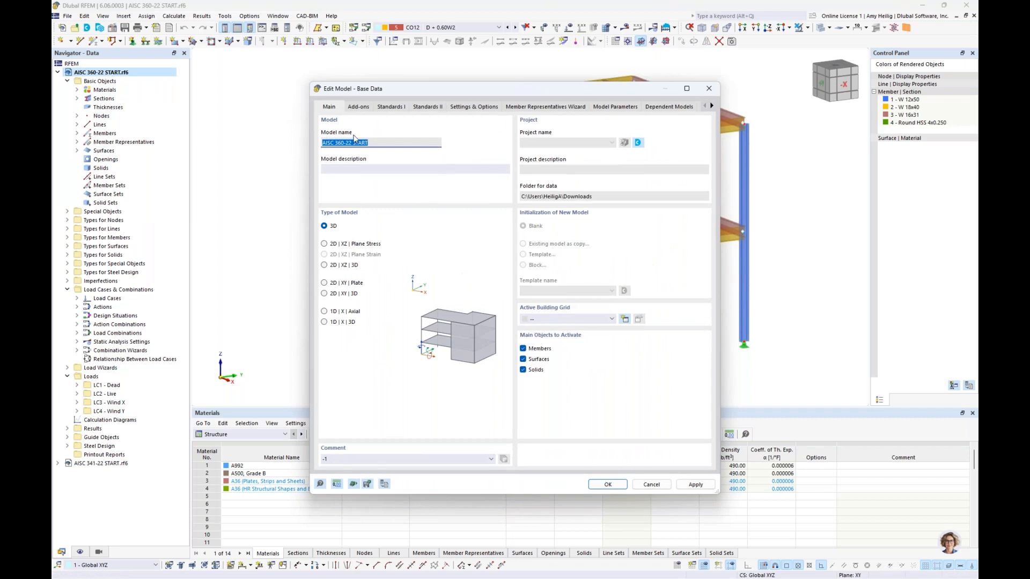
click(374, 143)
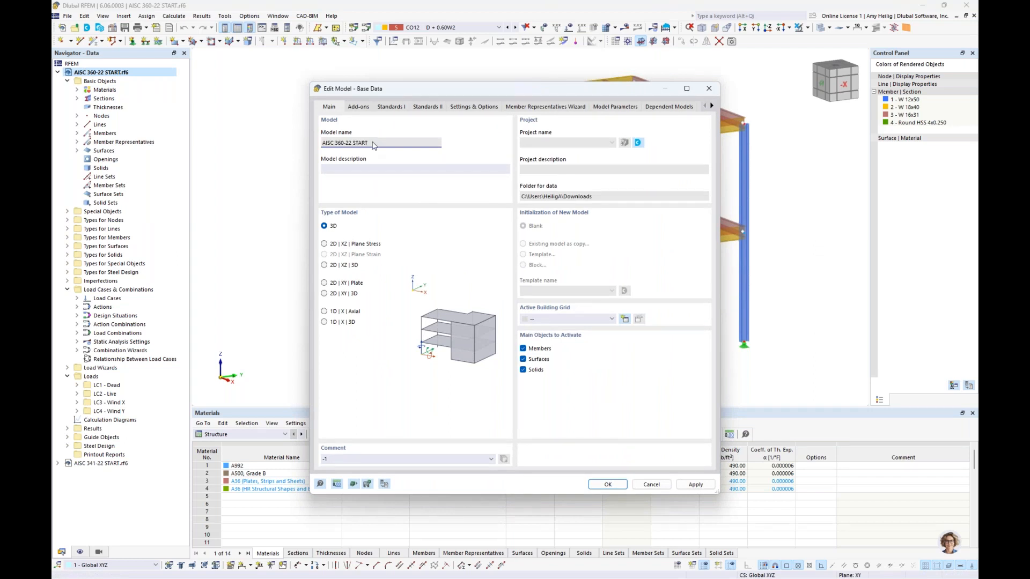
click(489, 108)
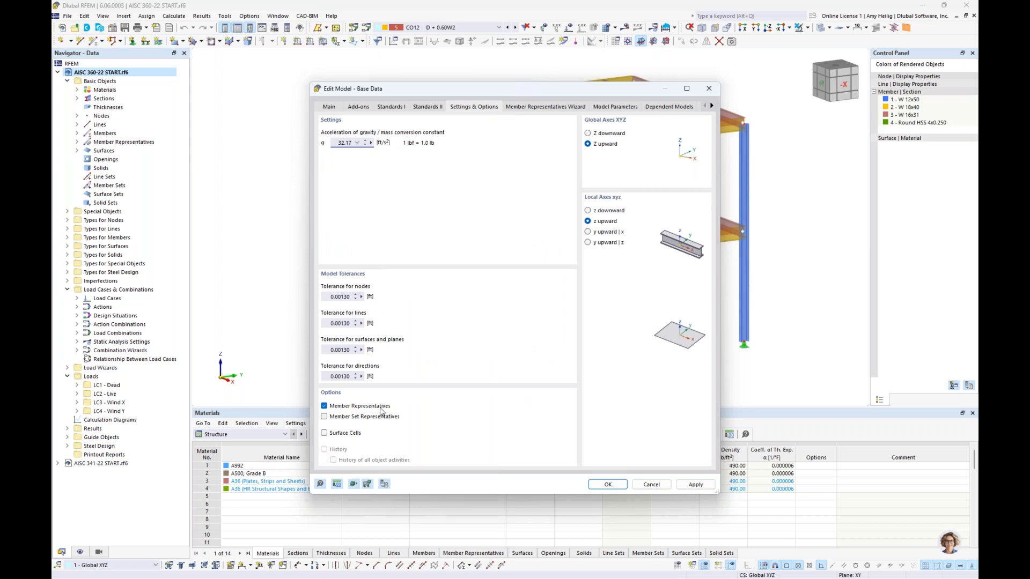
click(539, 107)
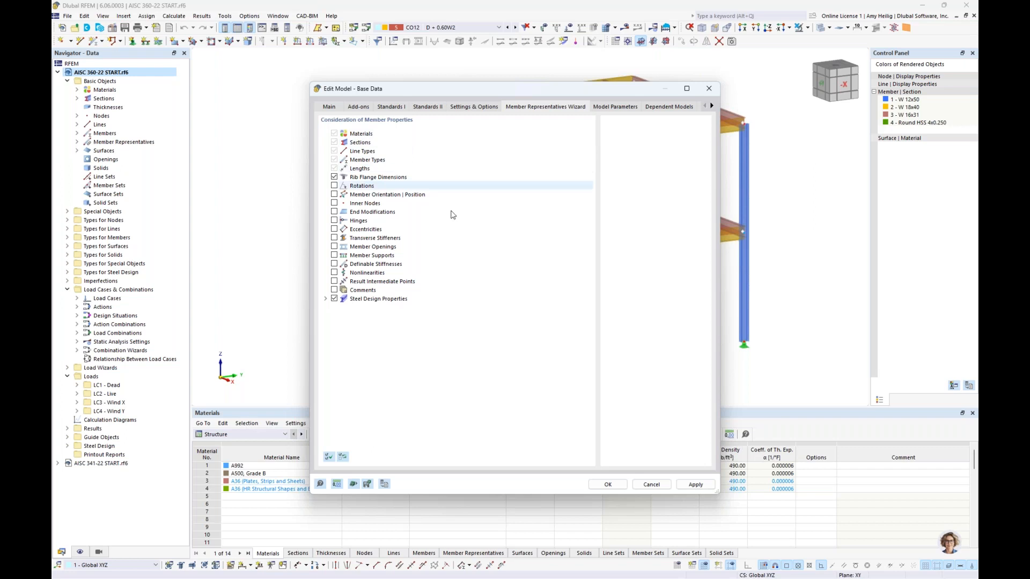
click(619, 489)
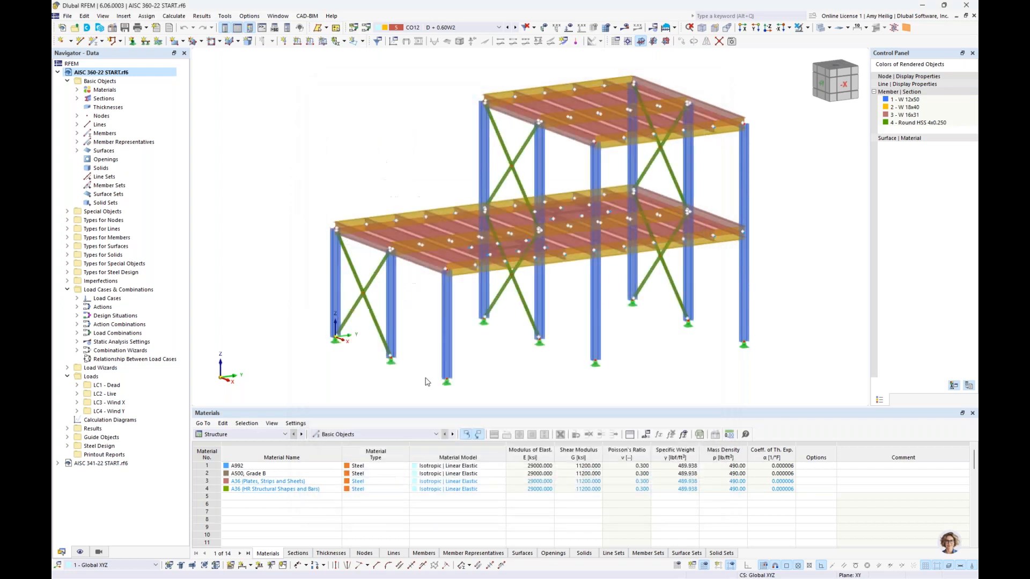
Create a new standard effective lengths definition for member representative 7, the 13 ft W 16x31 beams.
click(77, 143)
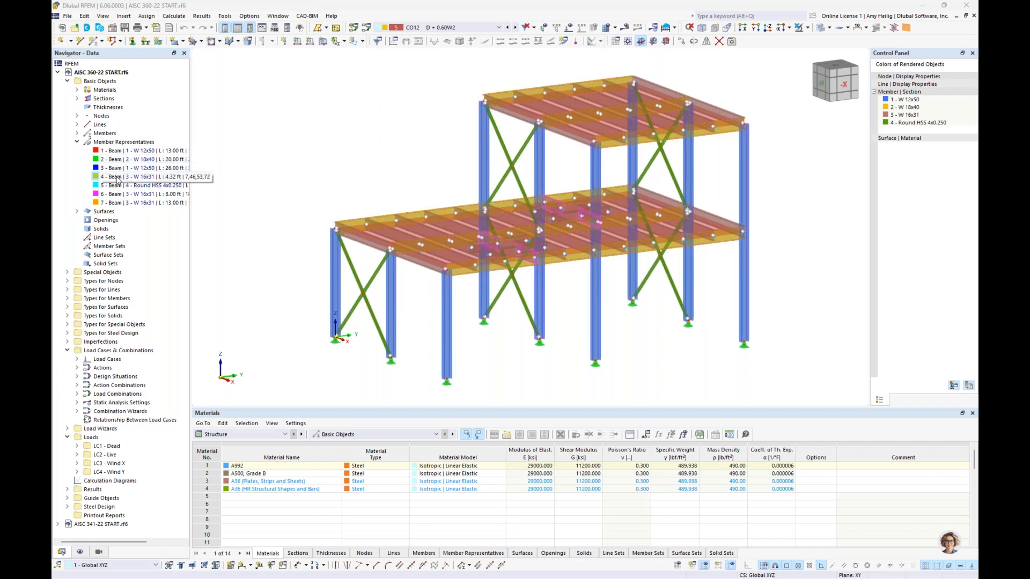
click(114, 186)
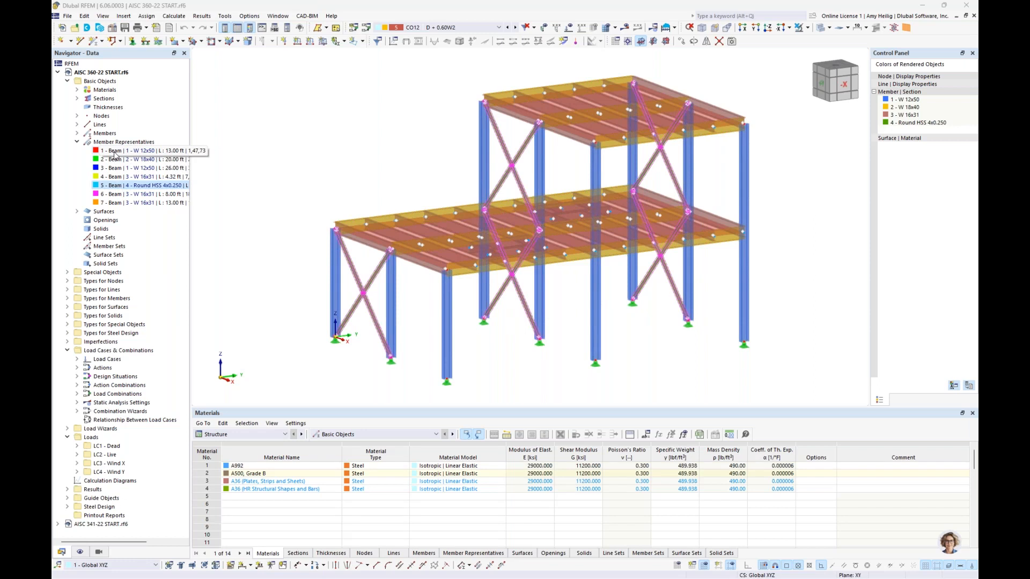
click(116, 203)
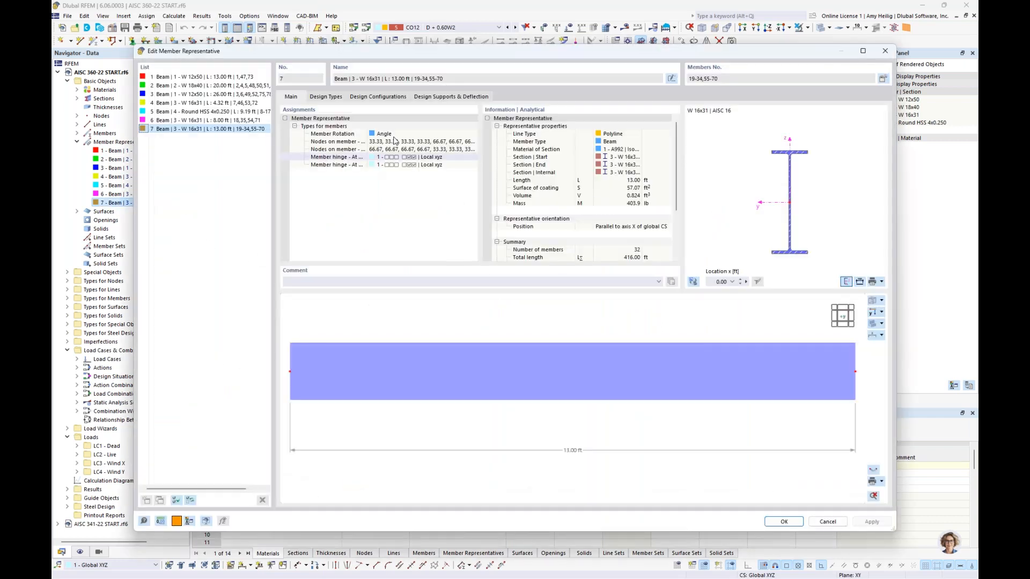
click(337, 100)
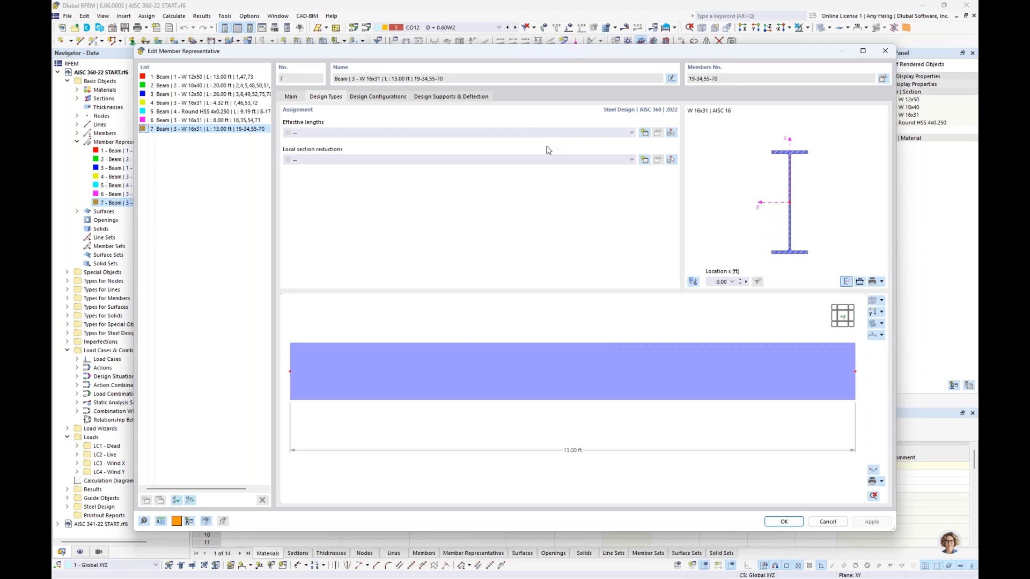
click(644, 134)
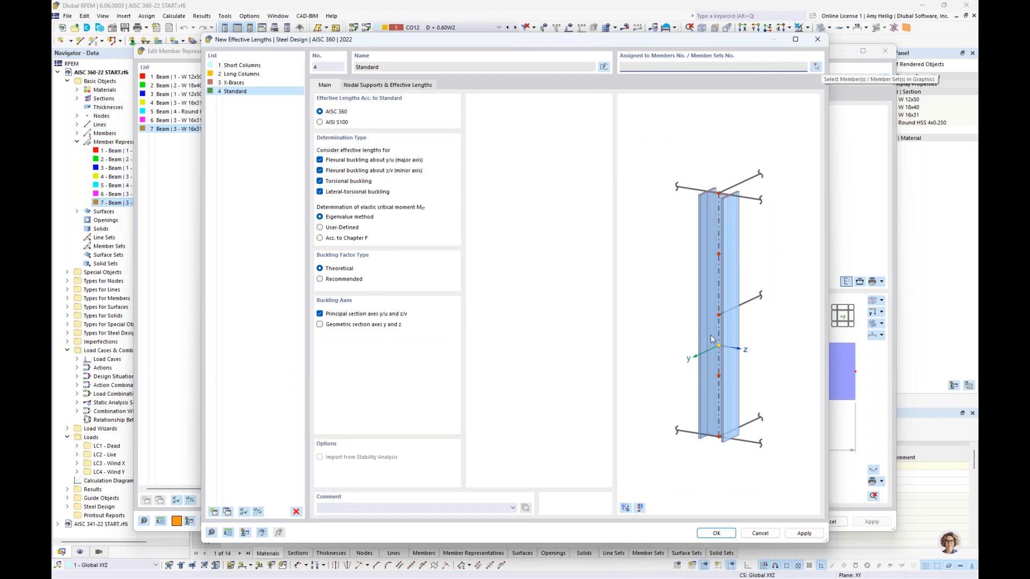
click(715, 533)
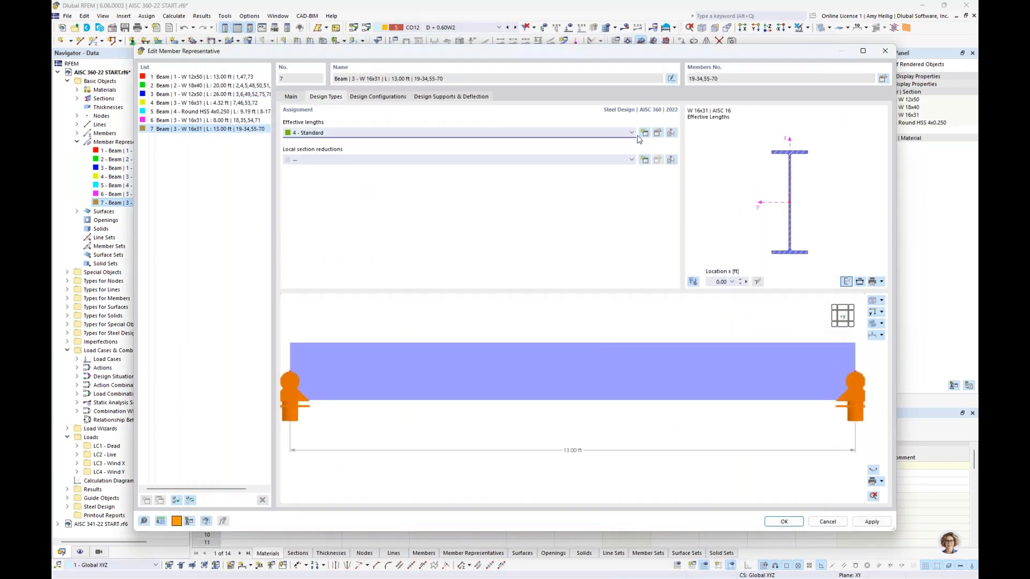
Rename effective lengths 4 as Beams and determine its elastic critical moment according to Chapter F.
click(658, 133)
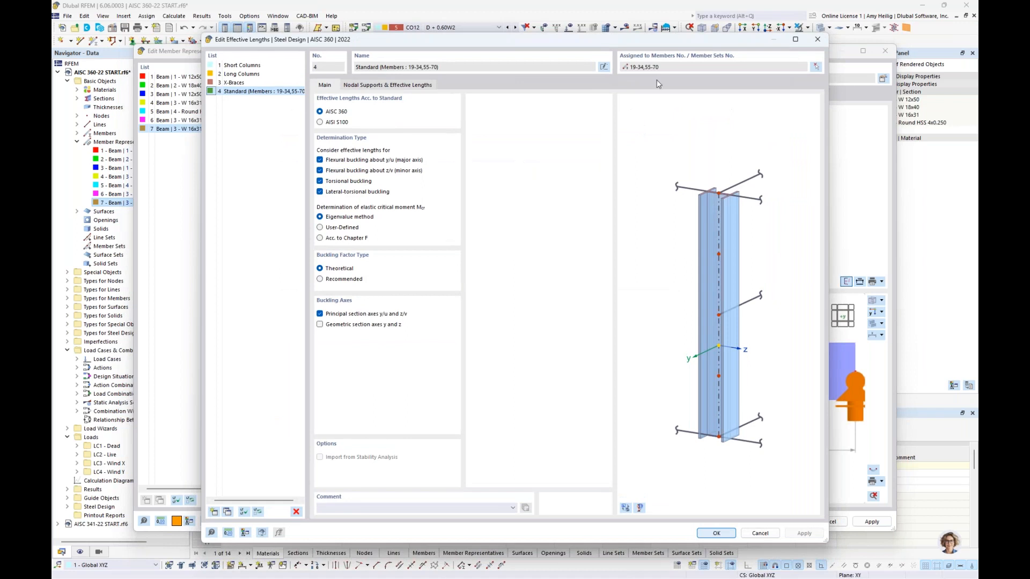
click(625, 507)
scroll(649, 346, up, 5)
scroll(649, 346, up, 5)
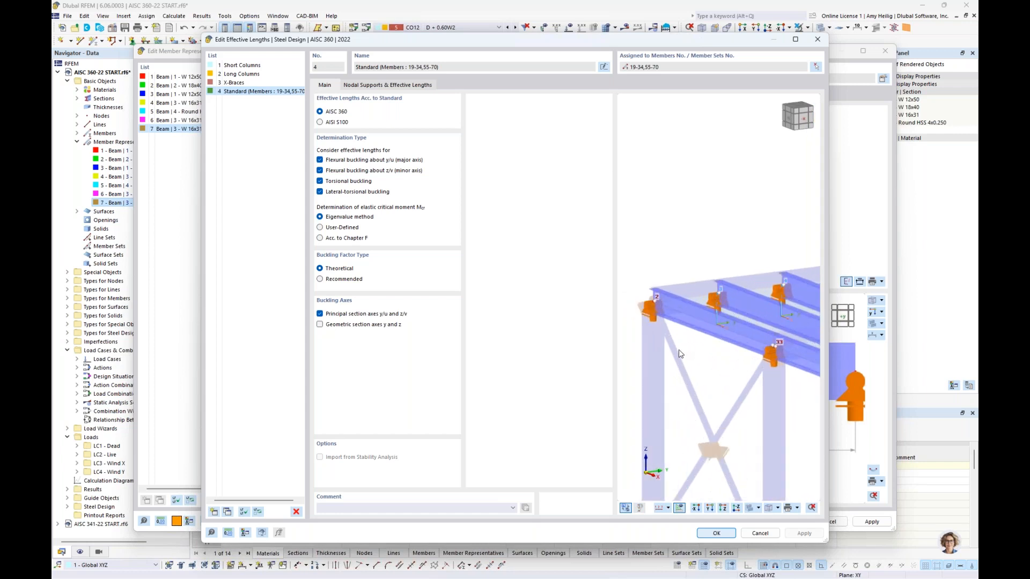
click(604, 67)
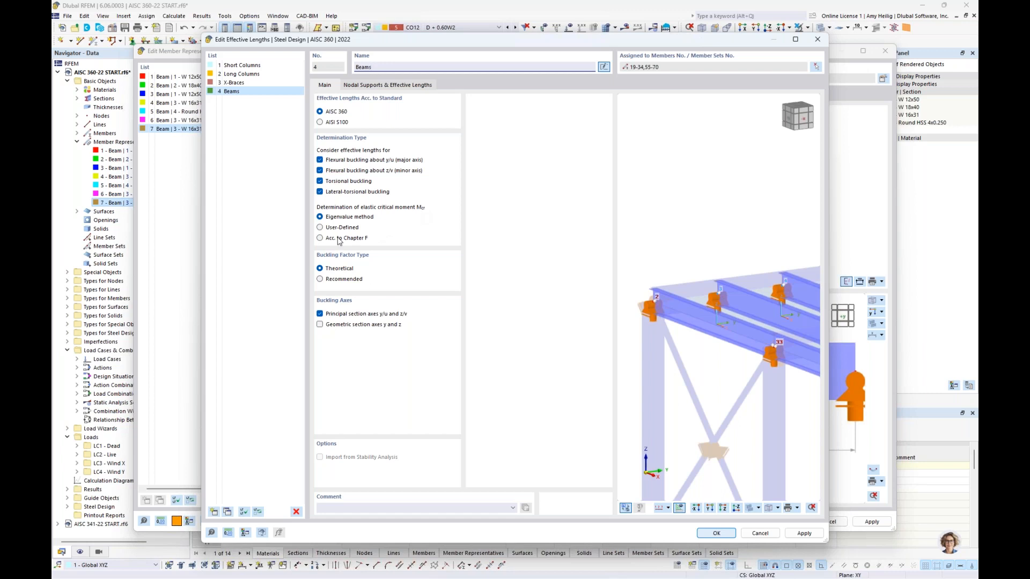
click(321, 238)
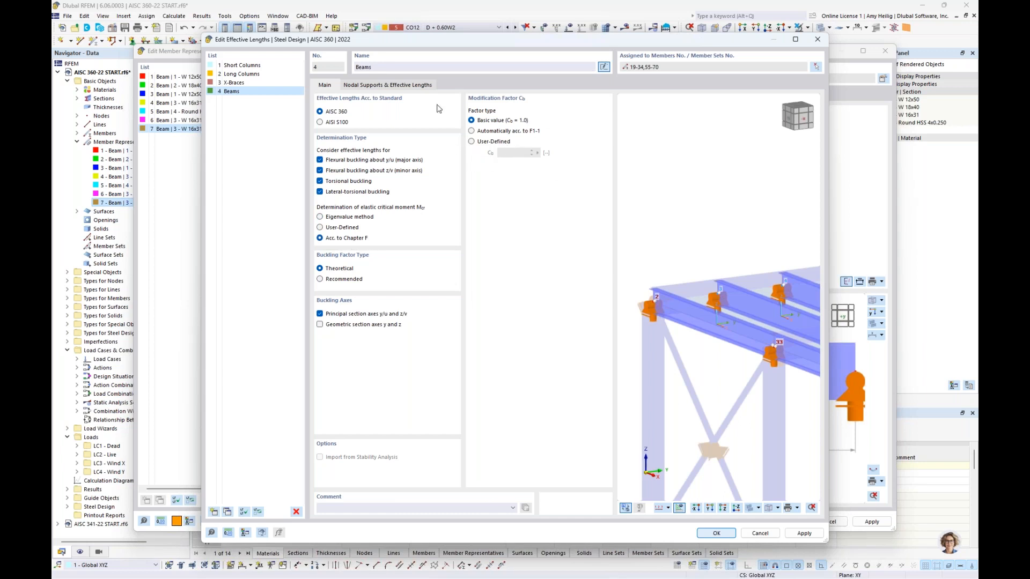
Check the Beams nodal supports and effective lengths as factors and absolute values, then accept the definition with factors.
click(400, 85)
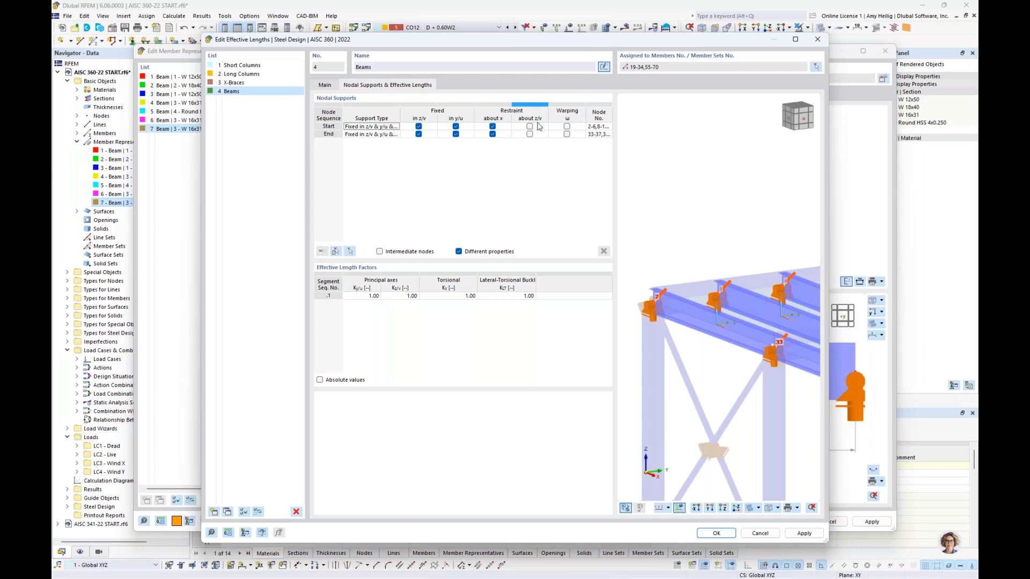
click(752, 508)
ctrl+middle_drag(725, 358, 712, 366)
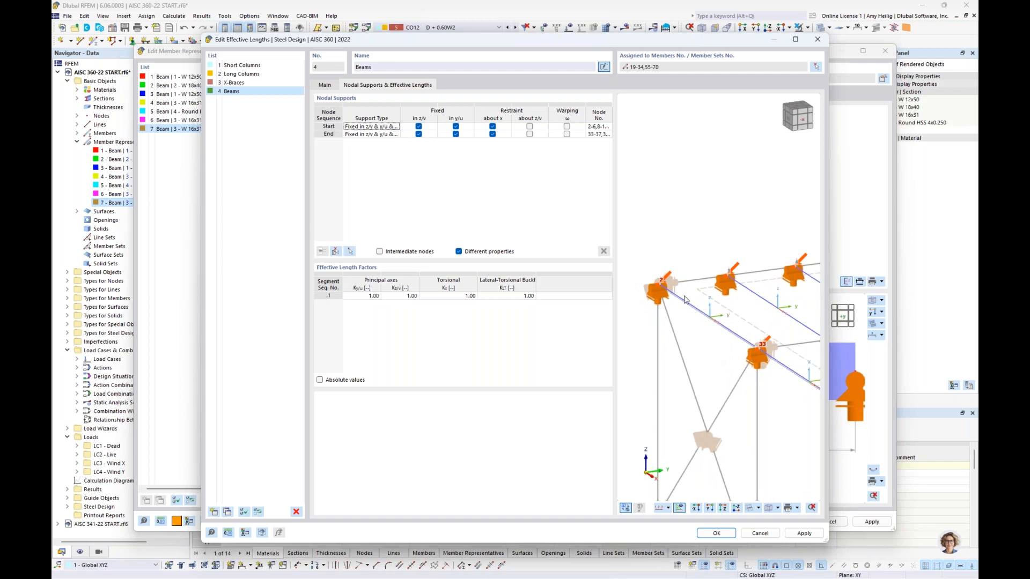
click(750, 508)
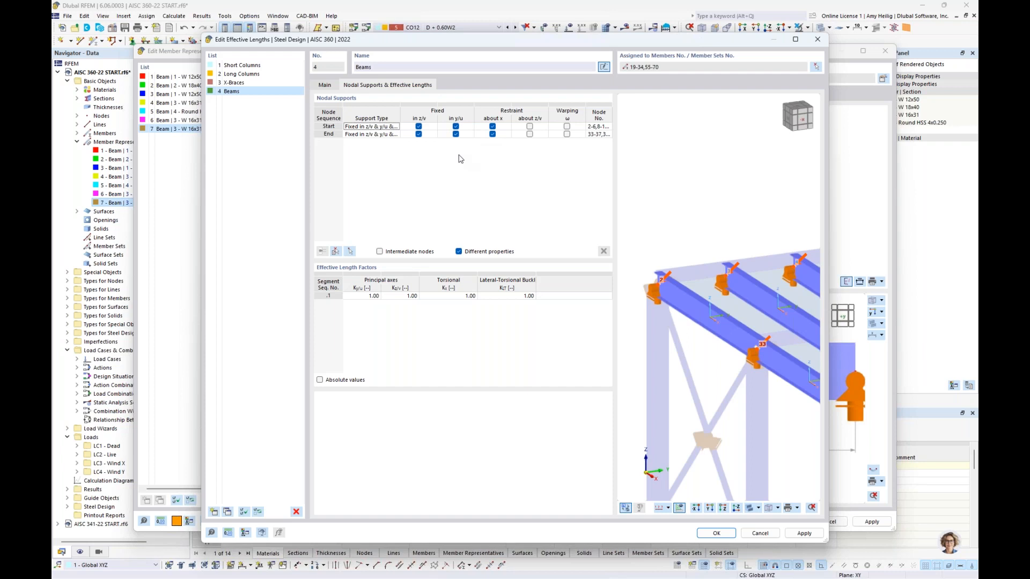
click(319, 381)
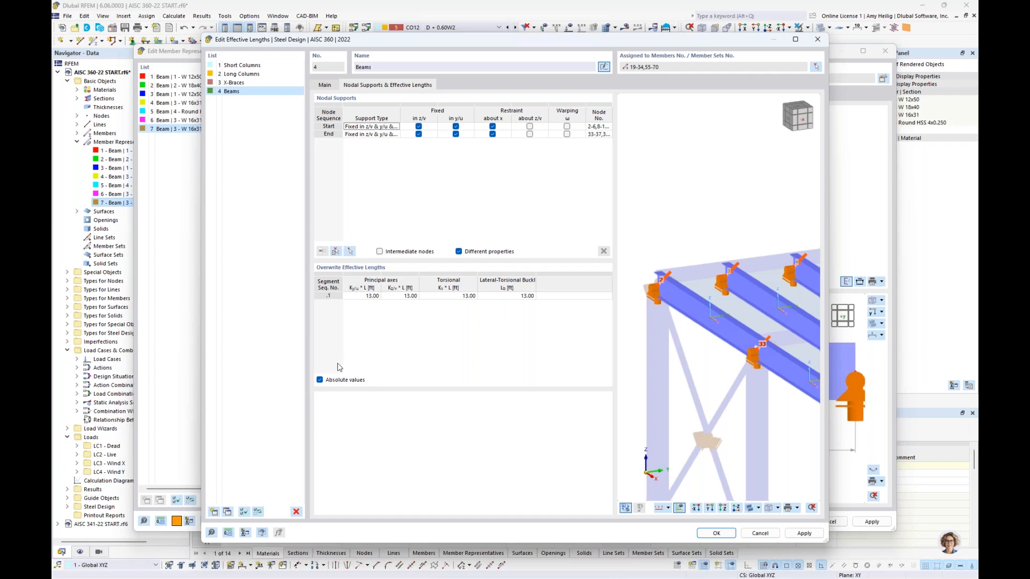
click(320, 380)
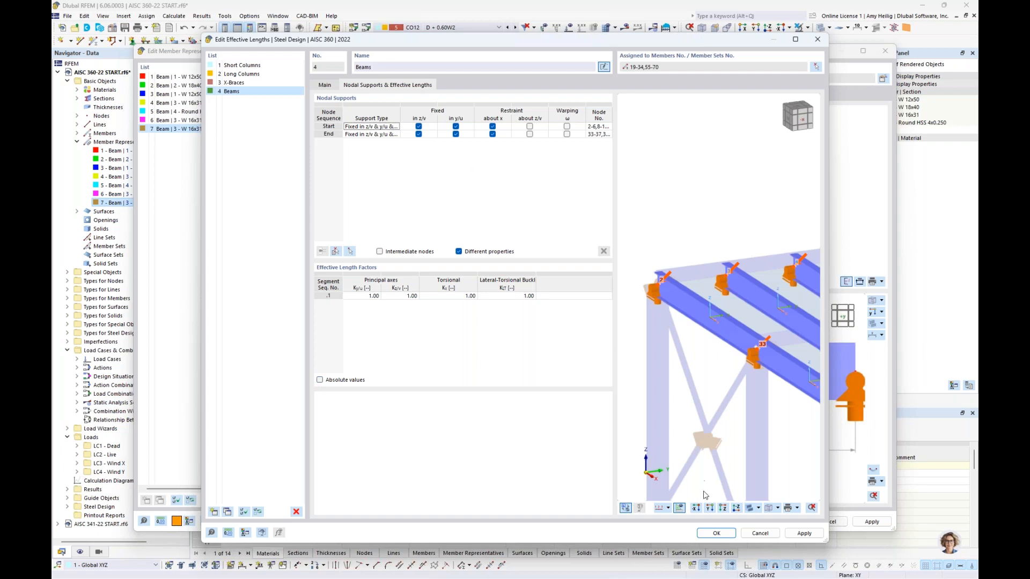
key(Return)
Create a new standard effective lengths definition for member representative 2, the 20 ft W 18x40 beams.
click(209, 85)
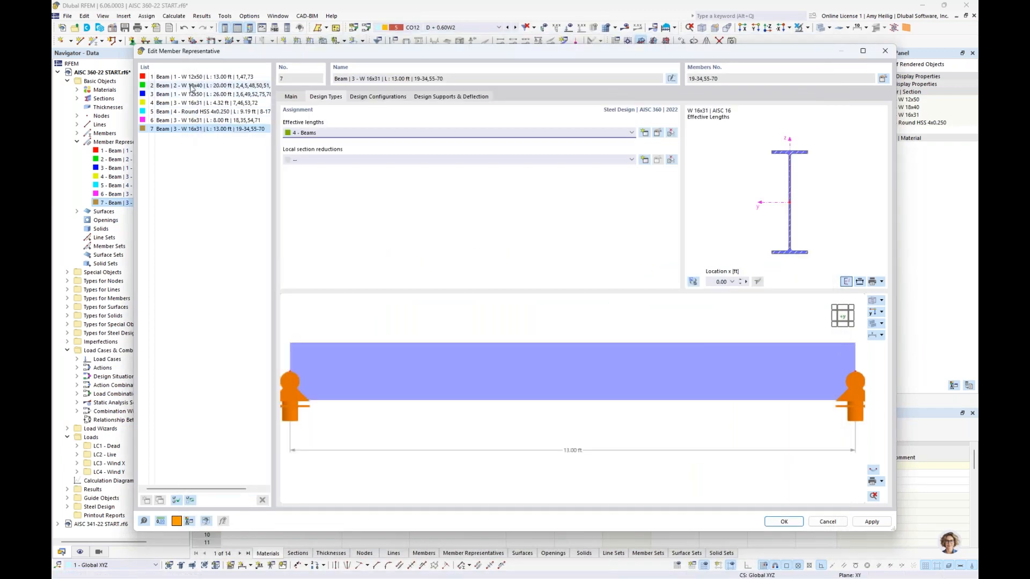
drag(333, 63, 343, 383)
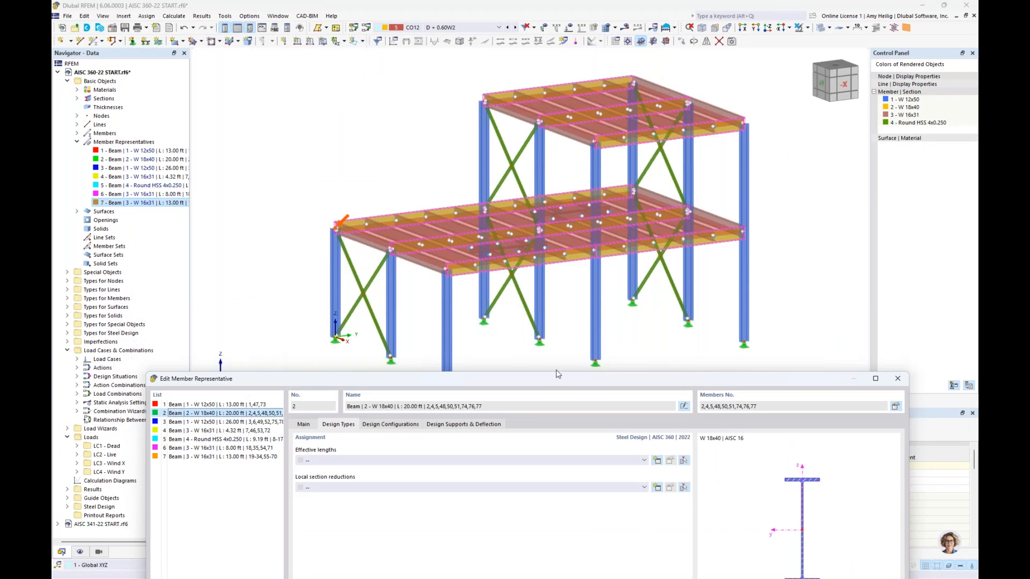
drag(558, 378, 546, 63)
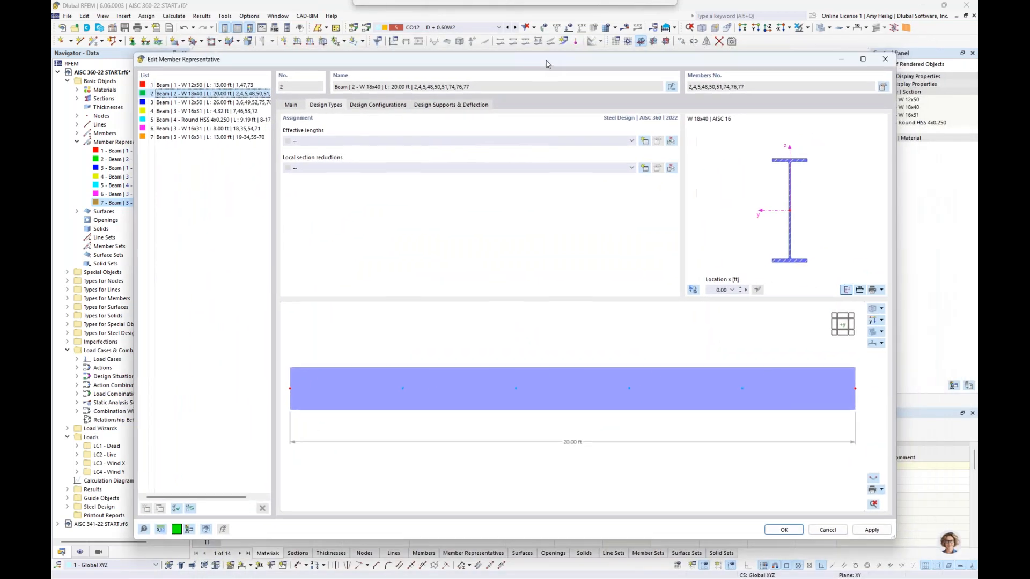
click(645, 141)
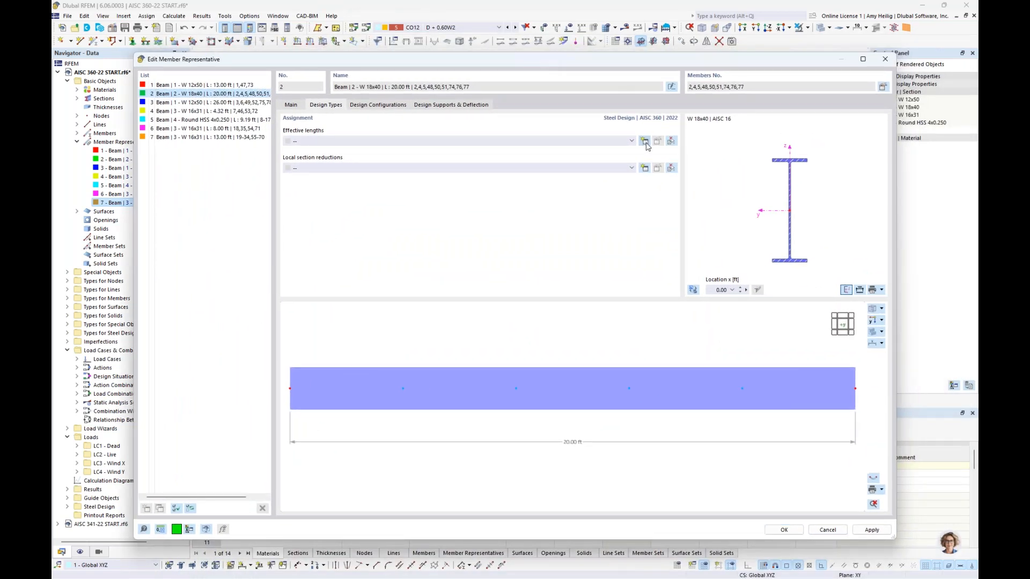
click(716, 533)
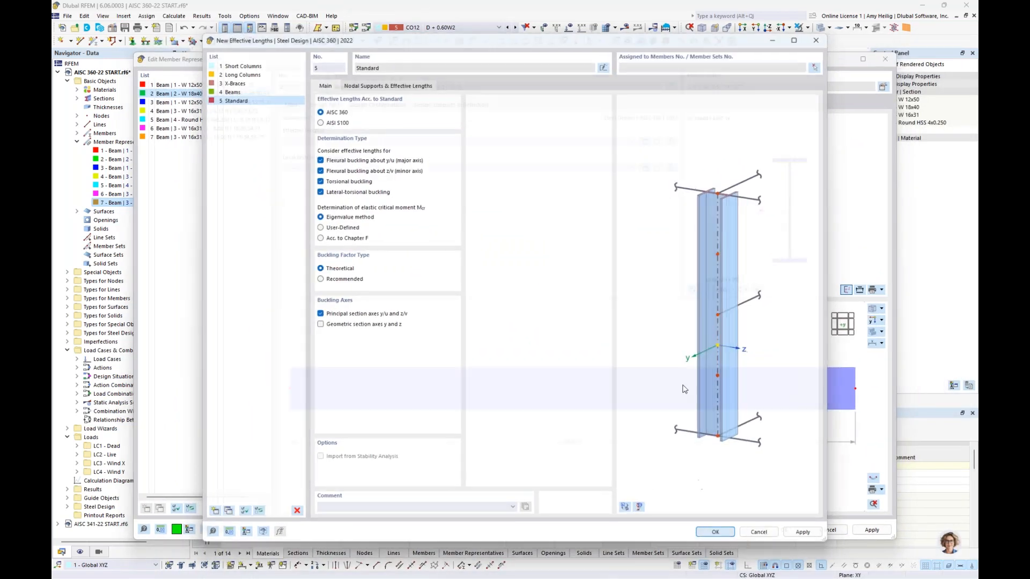
Rename effective lengths 5 as Girders and determine its elastic critical moment according to Chapter F.
click(658, 142)
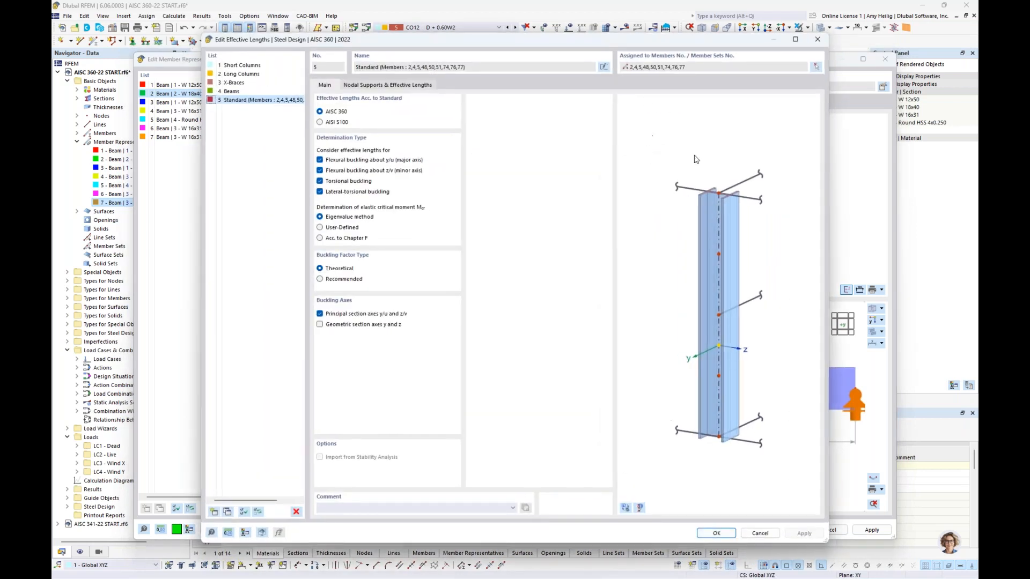
click(630, 507)
scroll(702, 346, up, 4)
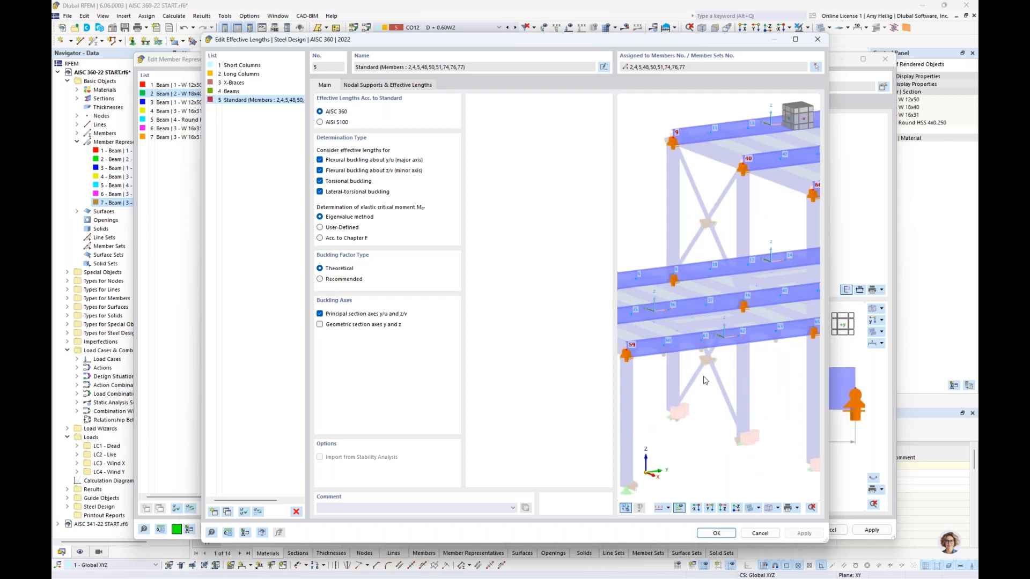
click(333, 239)
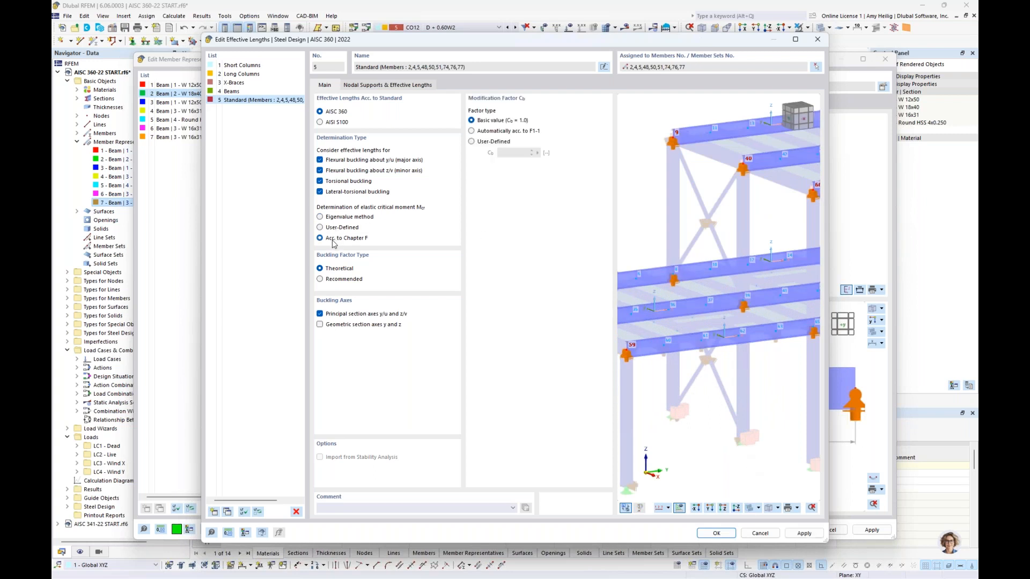
click(601, 70)
text(Girders)
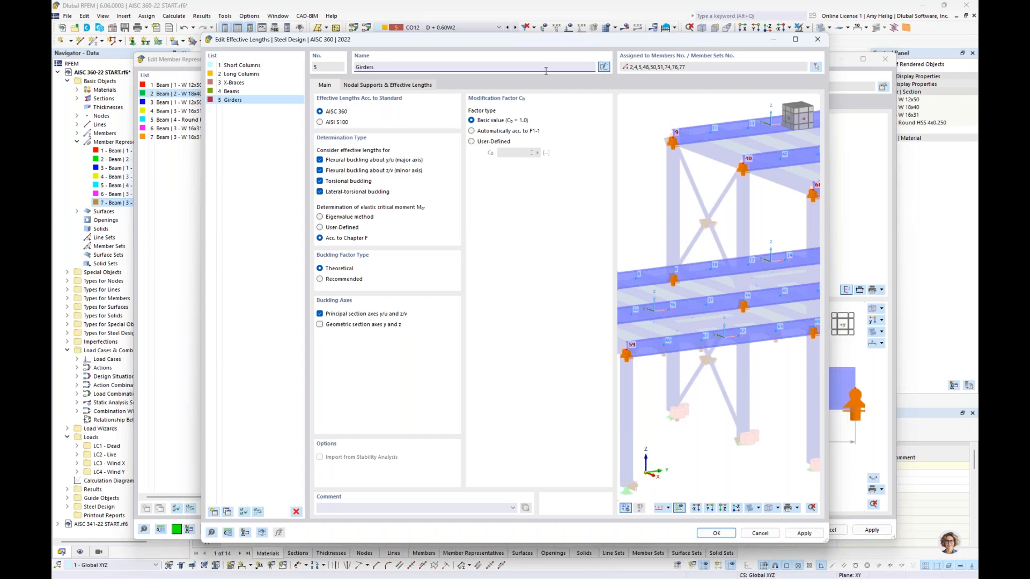
Add intermediate nodes to the Girders nodal supports by picking member 74 in the model, and check where each node lies.
click(382, 84)
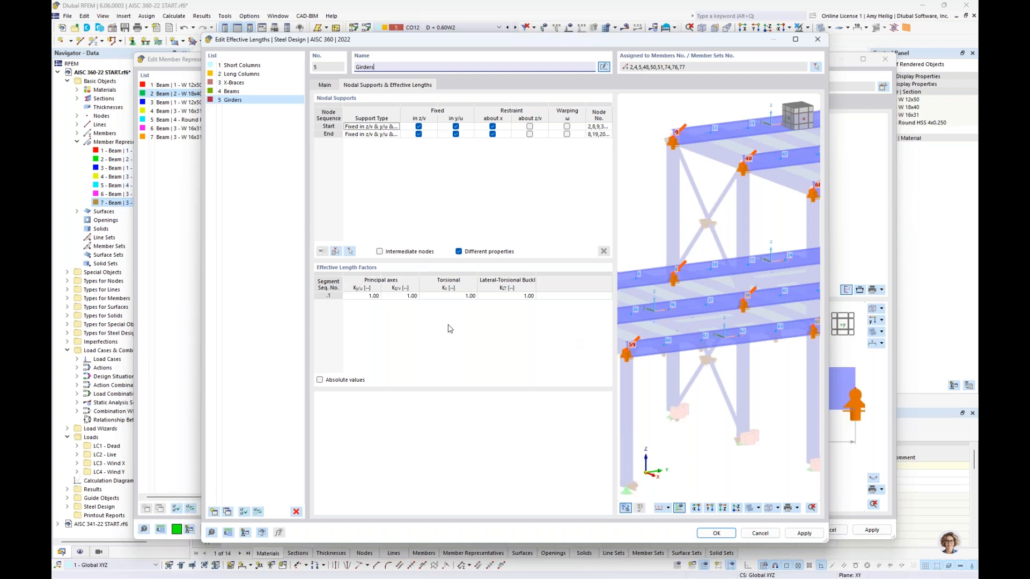
click(380, 251)
click(336, 252)
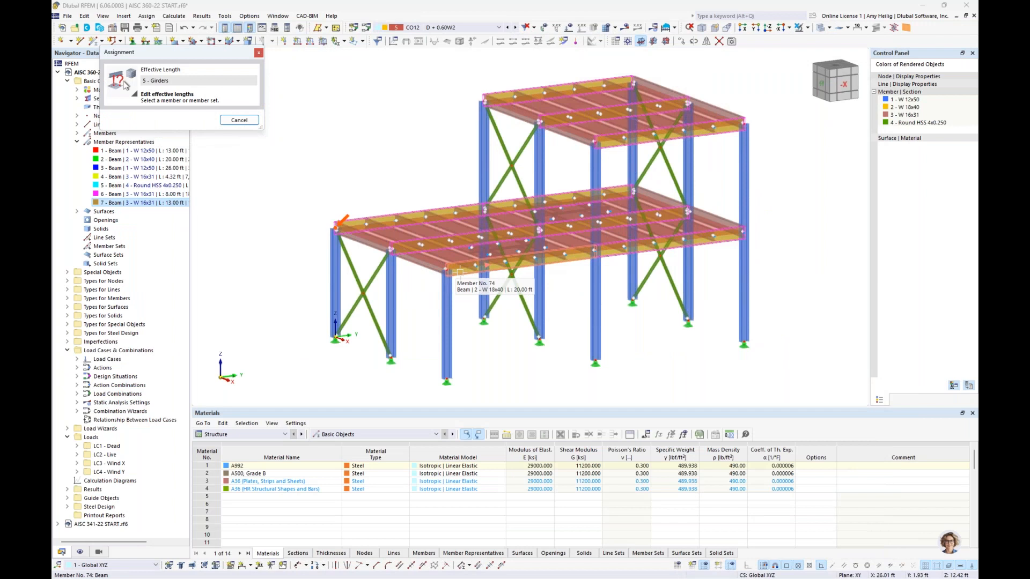
click(459, 272)
click(432, 135)
click(433, 142)
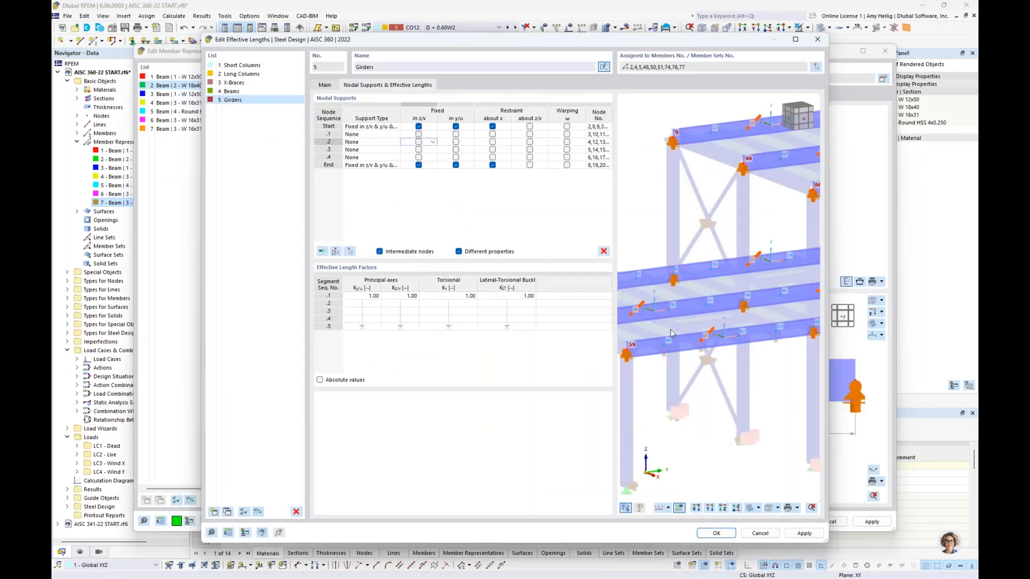
click(427, 151)
click(431, 159)
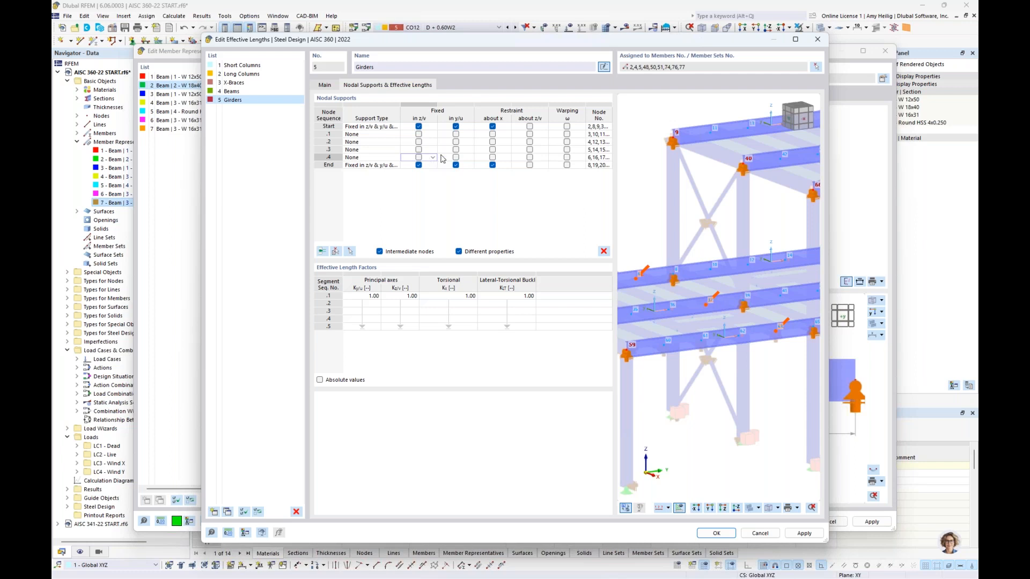
Fix the Girders intermediate nodes .1 to .4 in y/u.
click(465, 136)
click(466, 136)
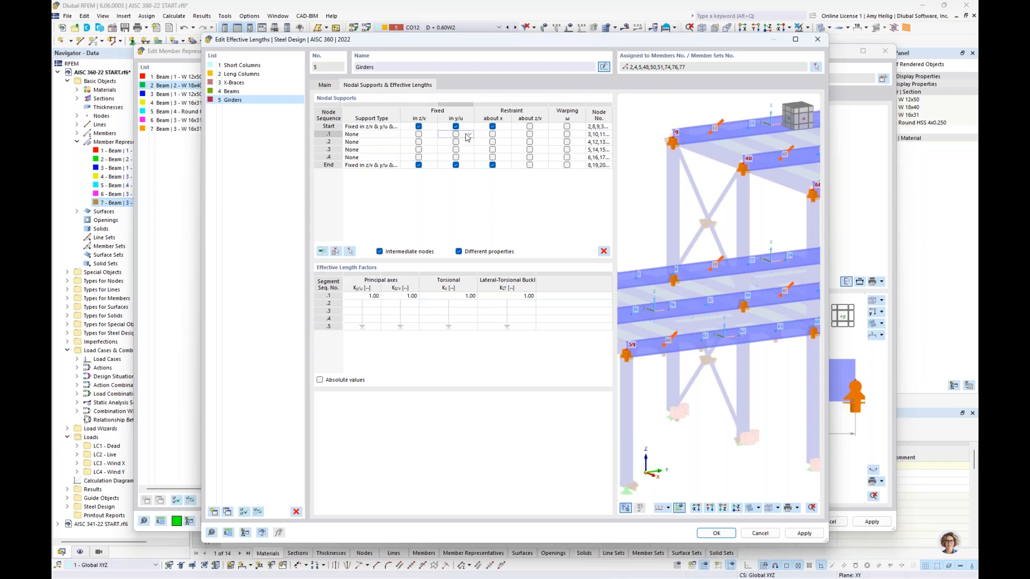
click(455, 134)
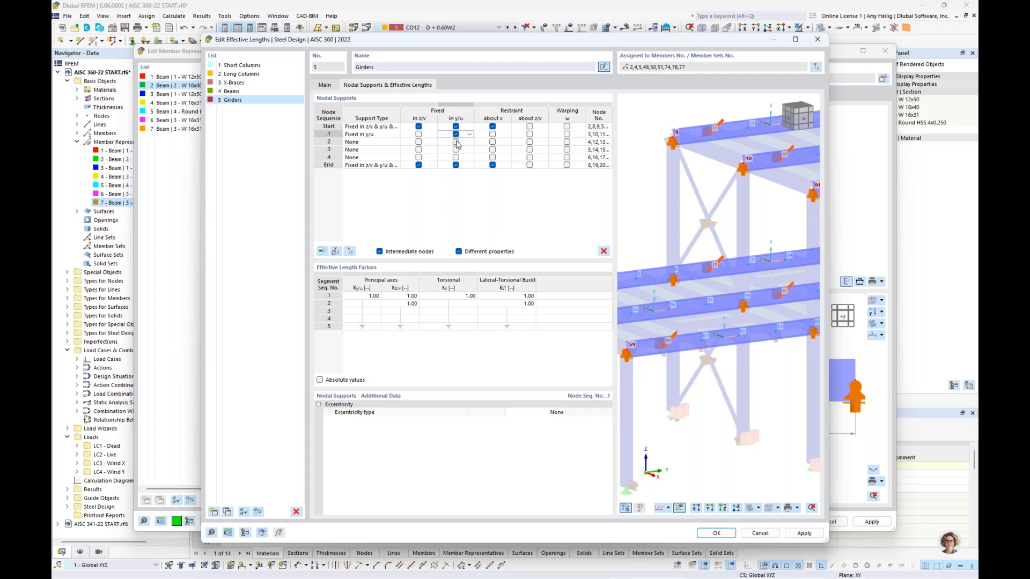
shift+click(465, 157)
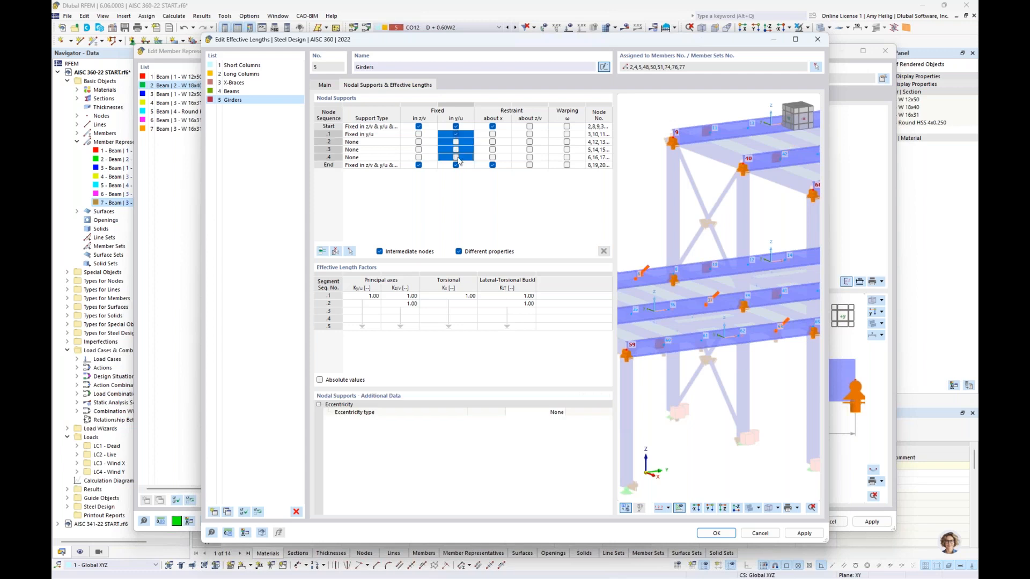
key(space)
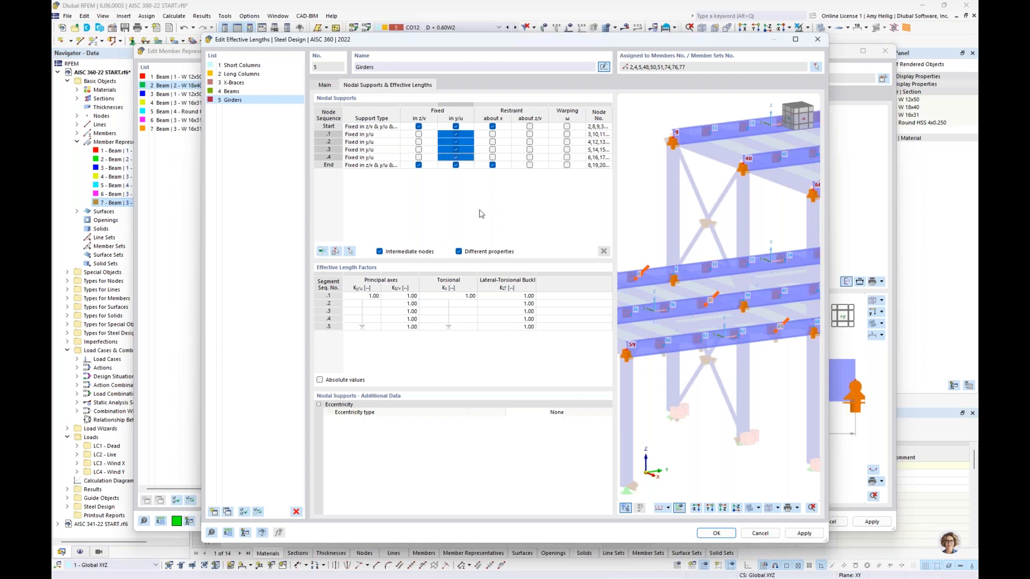
Review the eccentricity type options for the nodal support at Girders intermediate node .4.
click(545, 413)
click(552, 413)
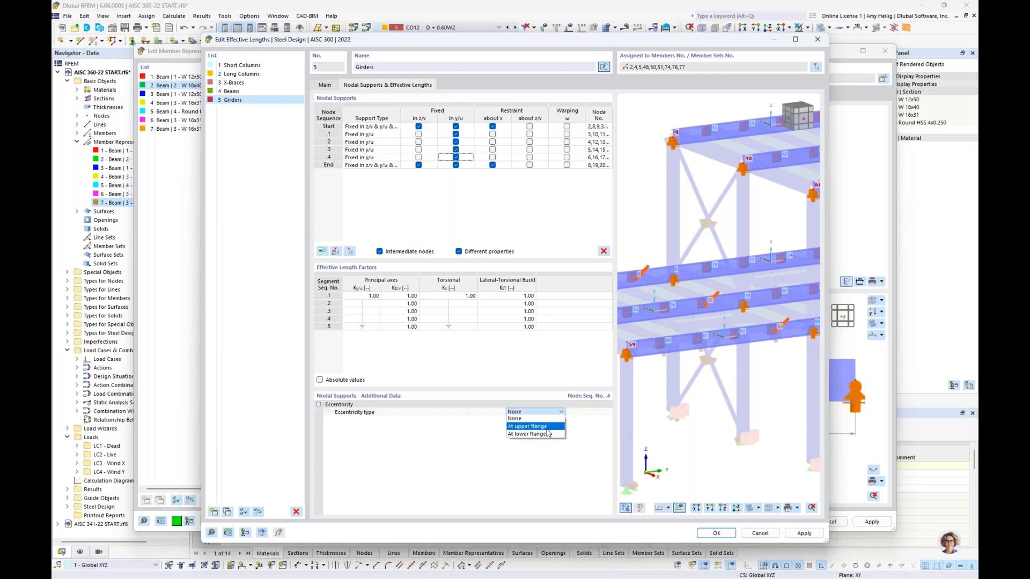
click(547, 454)
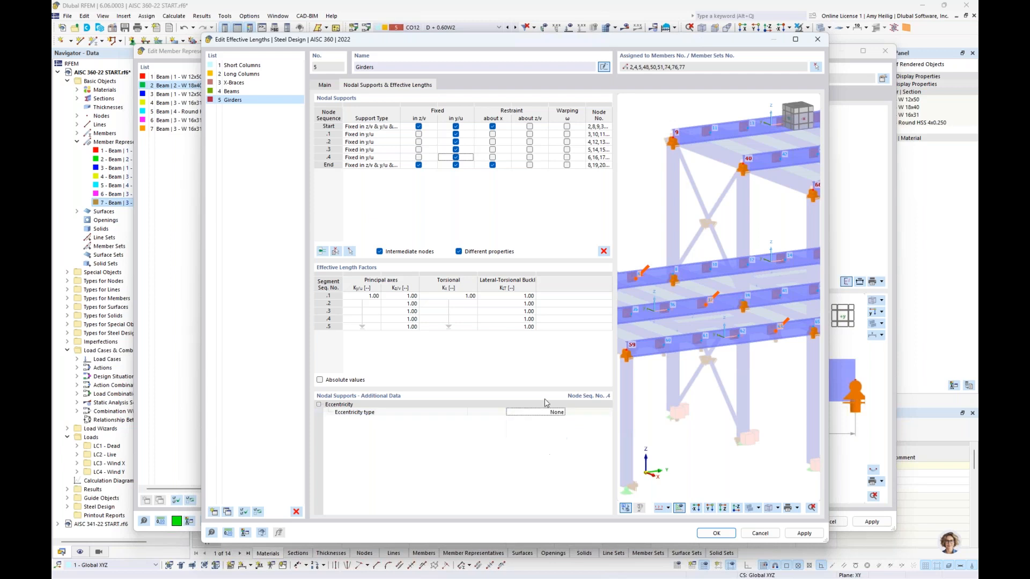
Restrain the Girders intermediate nodes .1 to .4 about x and show the preview model as wireframe.
click(500, 134)
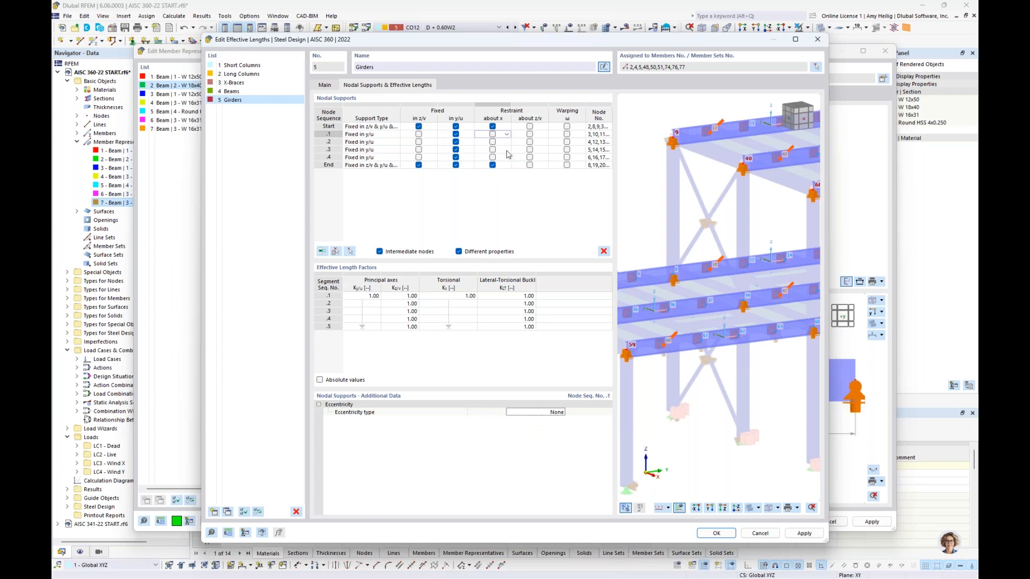
shift+click(507, 159)
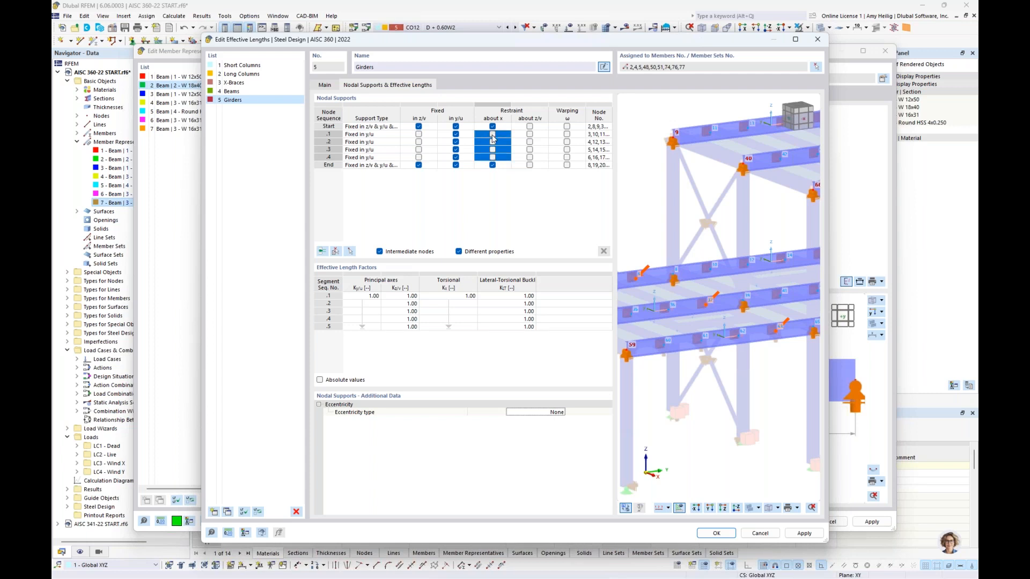
click(492, 136)
click(472, 223)
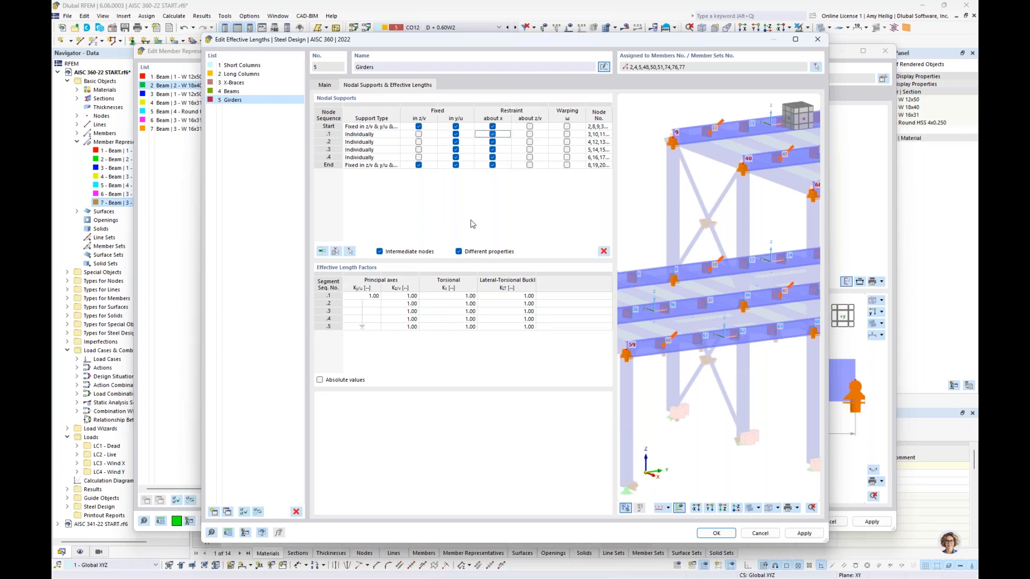
click(749, 508)
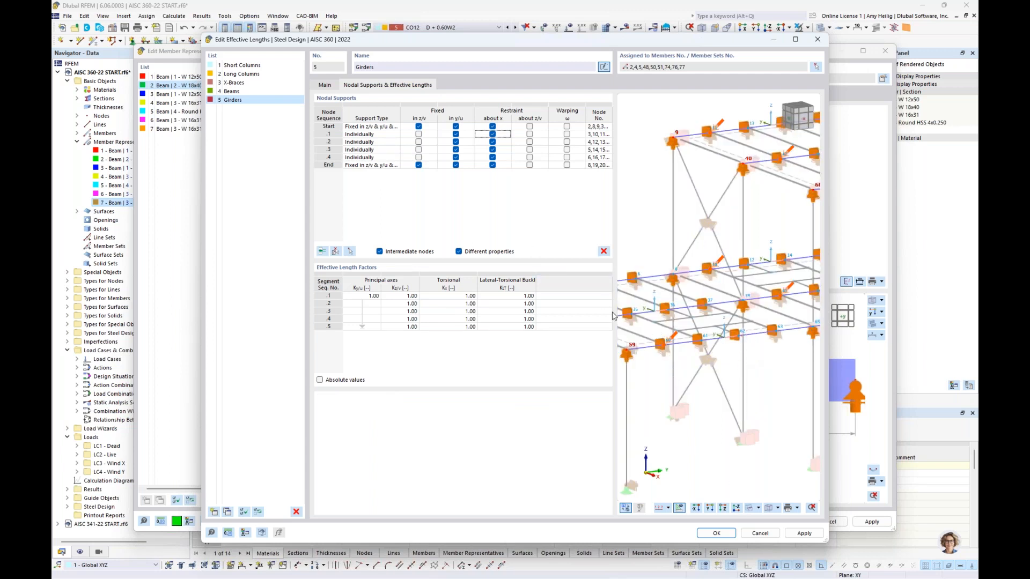
Check the Girders effective lengths as absolute values and the buckling types set for X-Braces, then accept the definitions with factors.
click(319, 380)
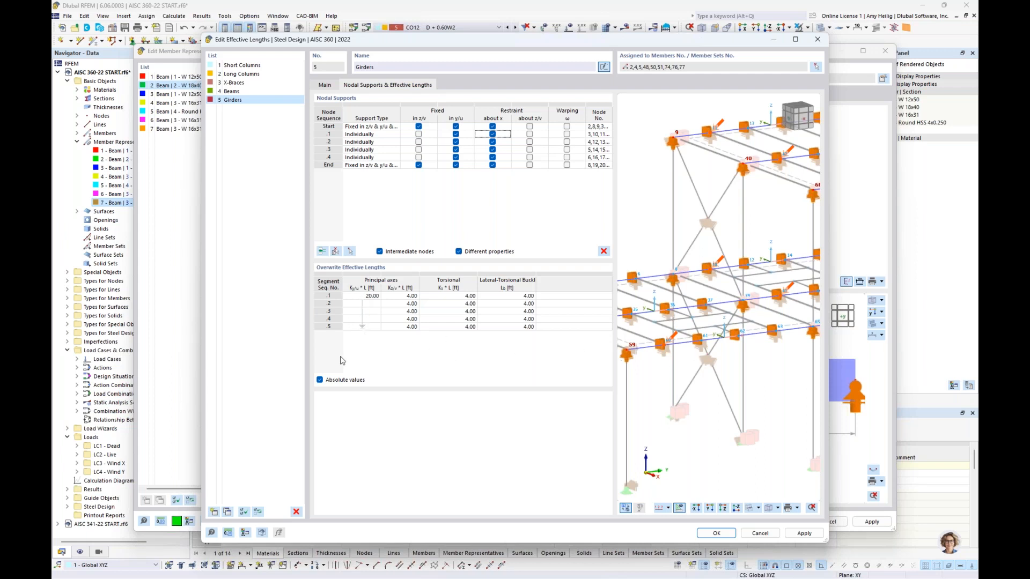
click(321, 380)
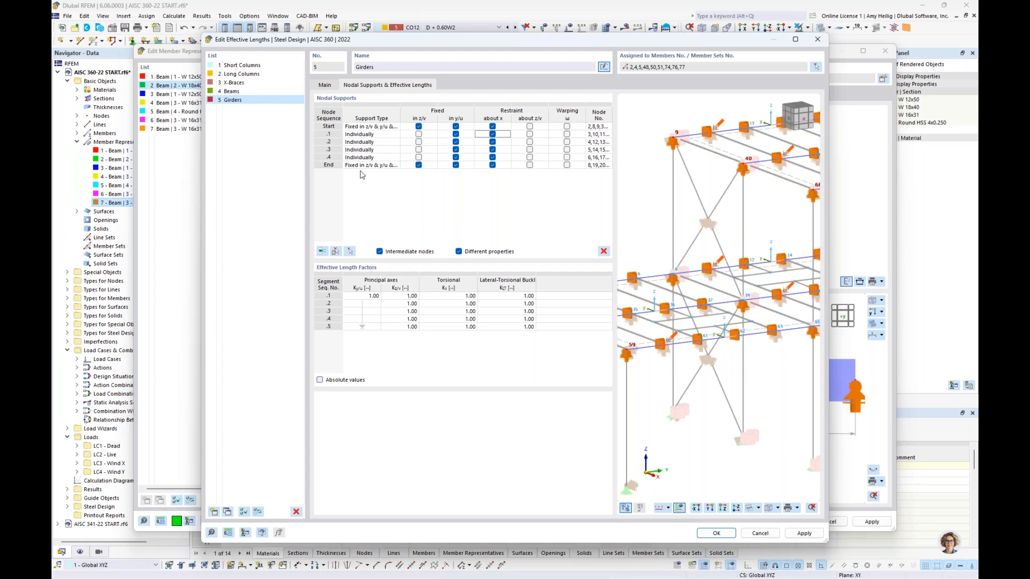
click(326, 86)
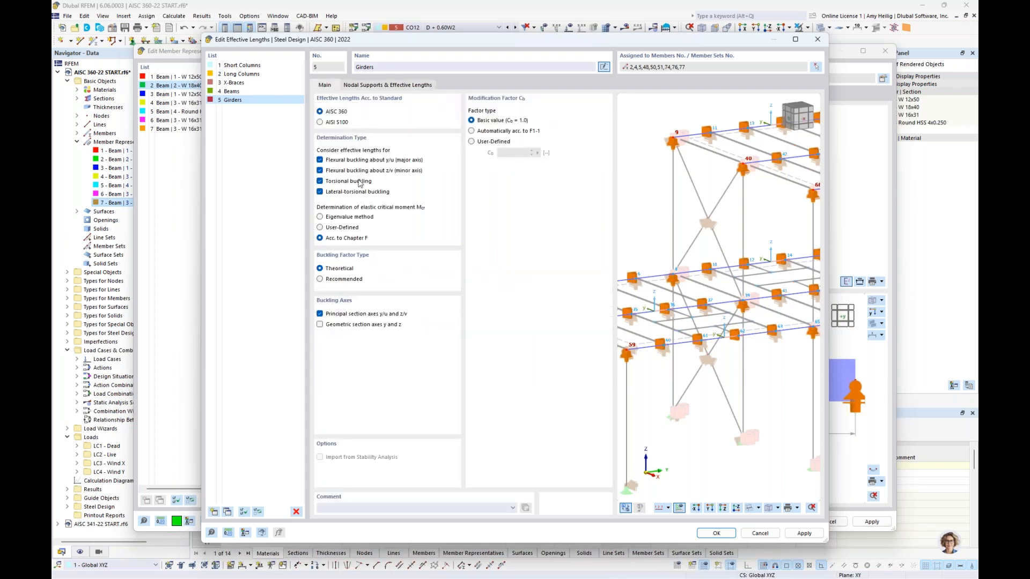
click(256, 84)
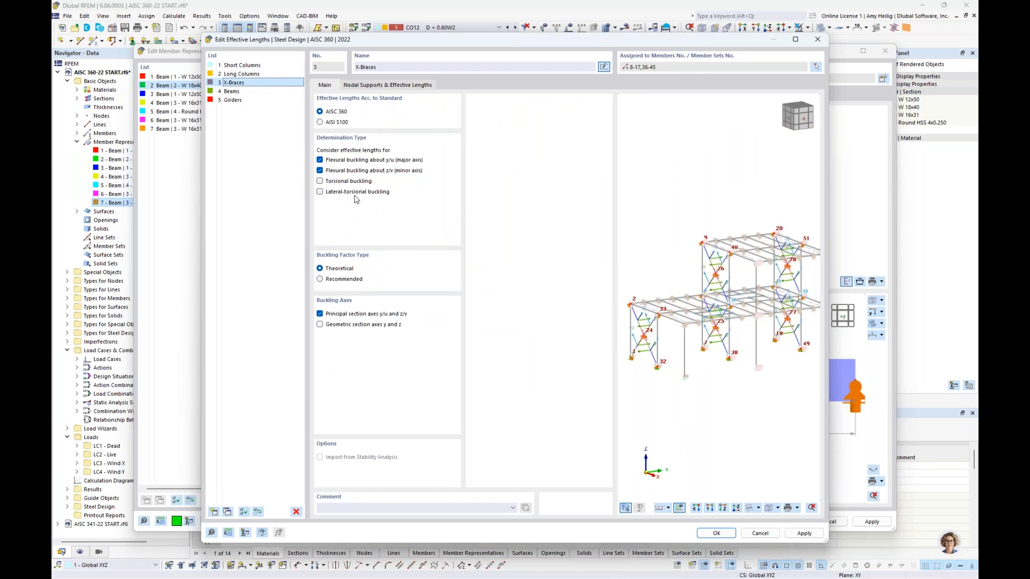
click(715, 534)
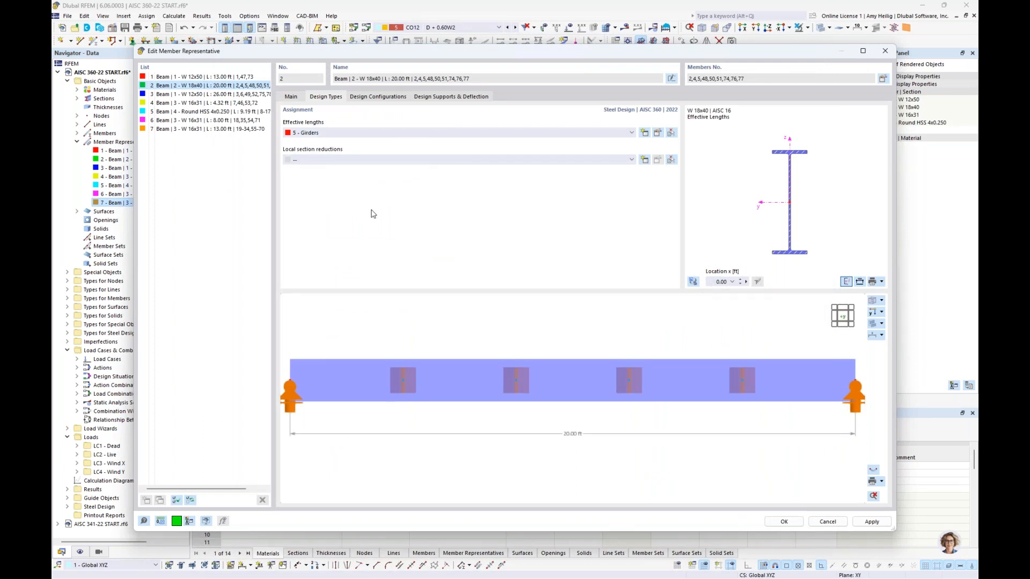
Review the Design Parameters type in a new local section reduction for member representative 2, and discard the reduction.
click(644, 160)
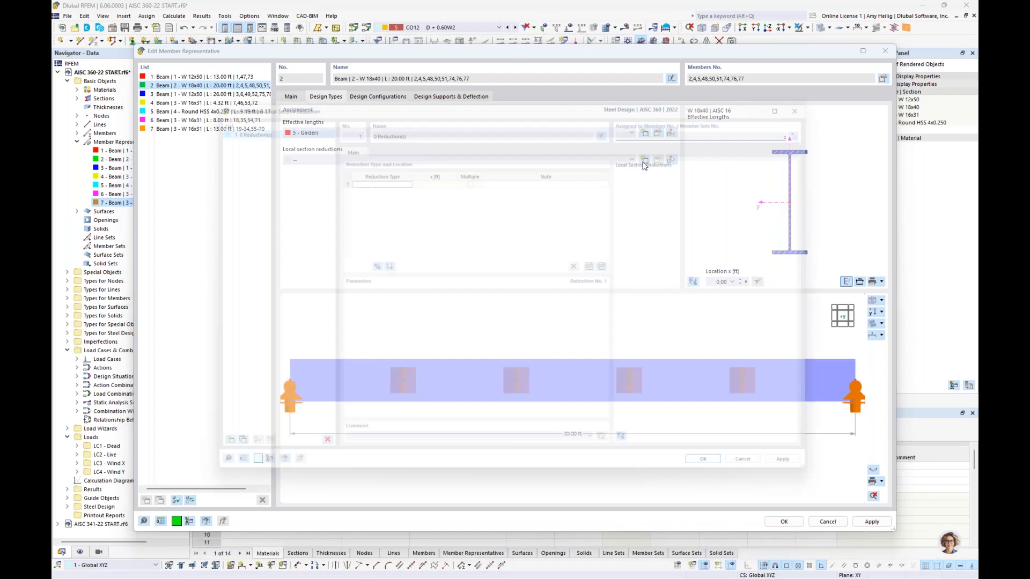
click(397, 175)
click(401, 175)
click(399, 183)
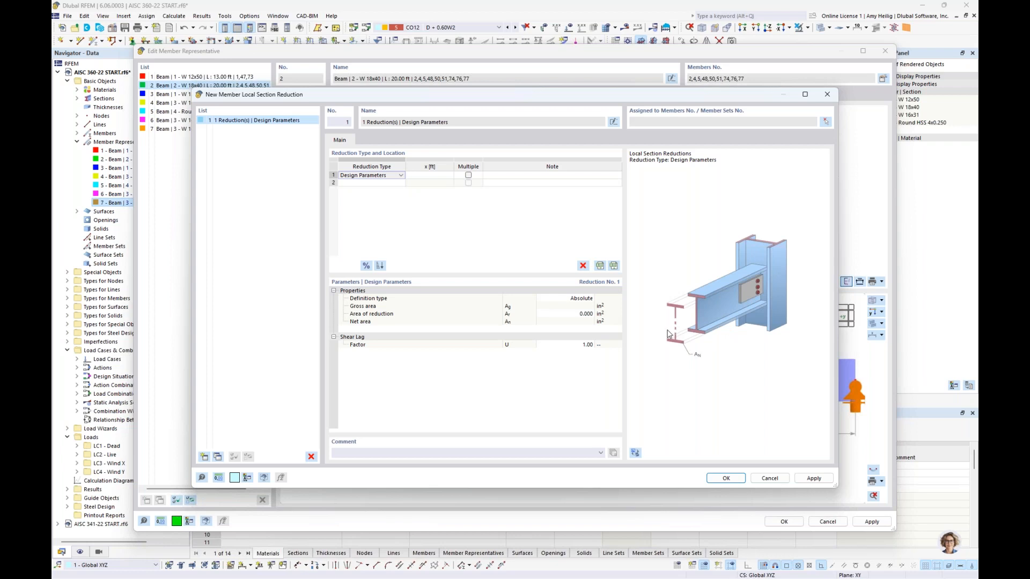
click(770, 477)
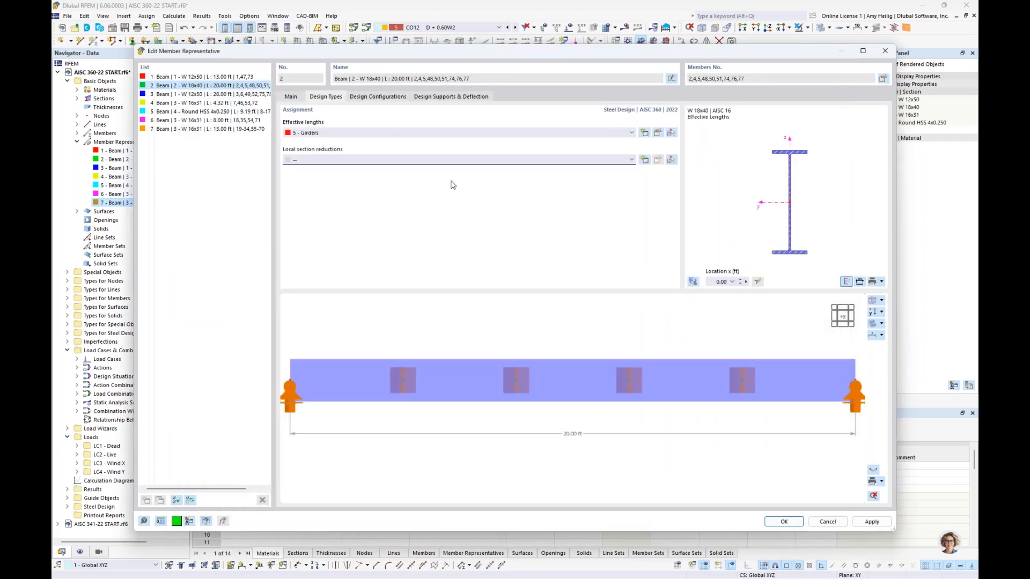
Review the design configurations of member representative 2 and the design parameters of the Default strength configuration, leaving it without changes.
click(377, 99)
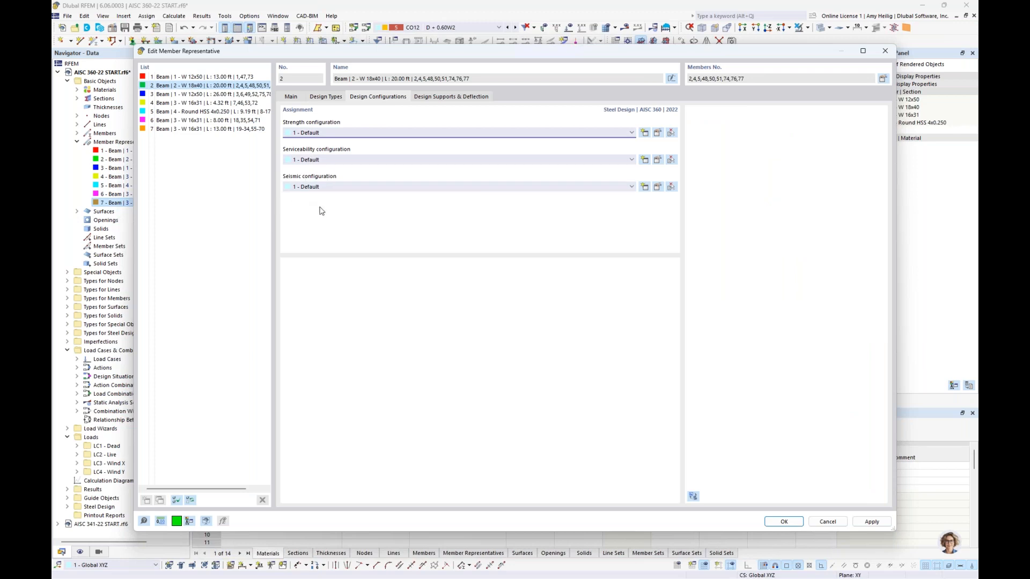
click(657, 133)
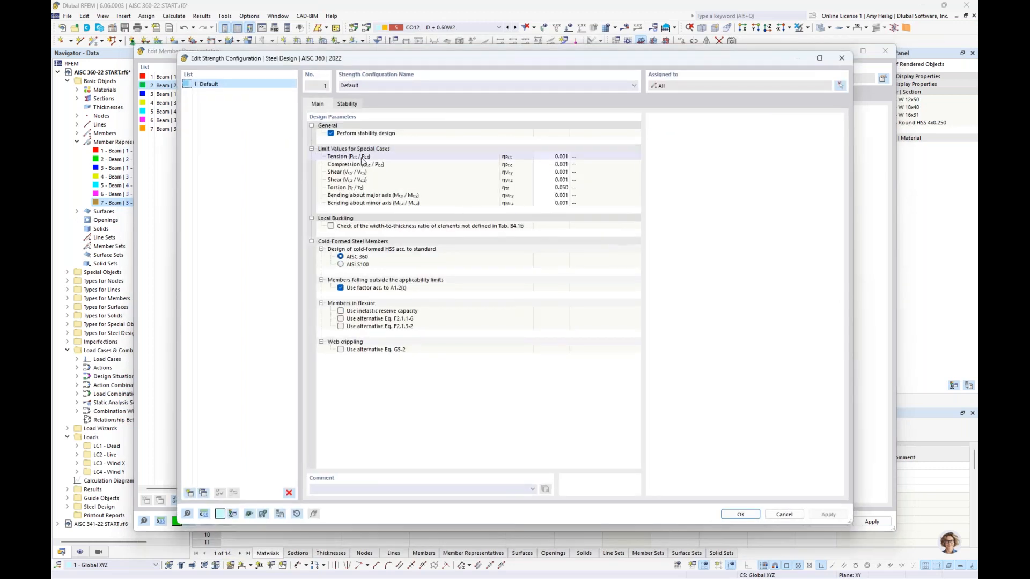
click(312, 242)
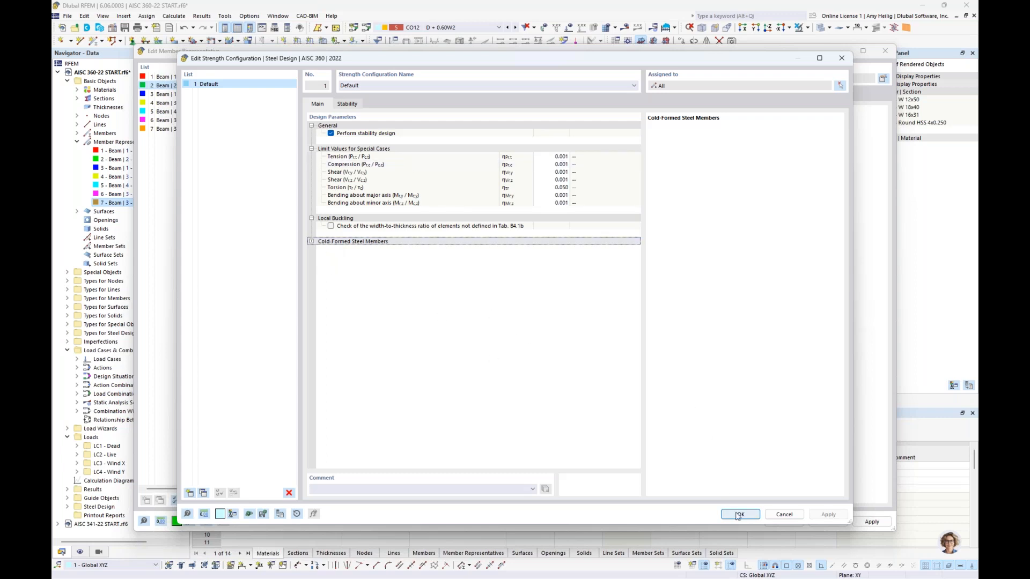
click(784, 515)
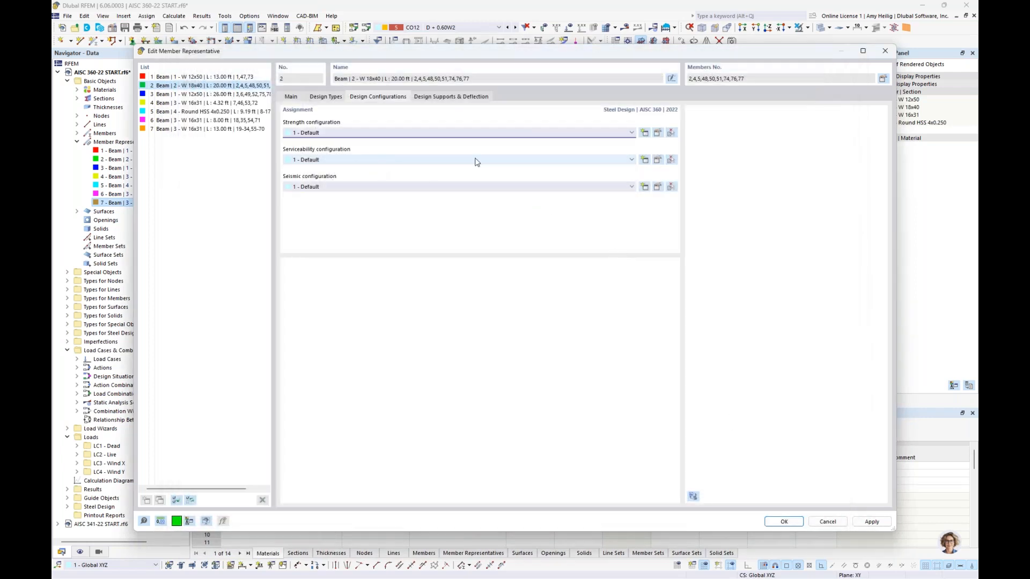
Review the beam and cantilever deflection limits in the Default serviceability configuration of member representative 2, leaving it without changes.
click(658, 160)
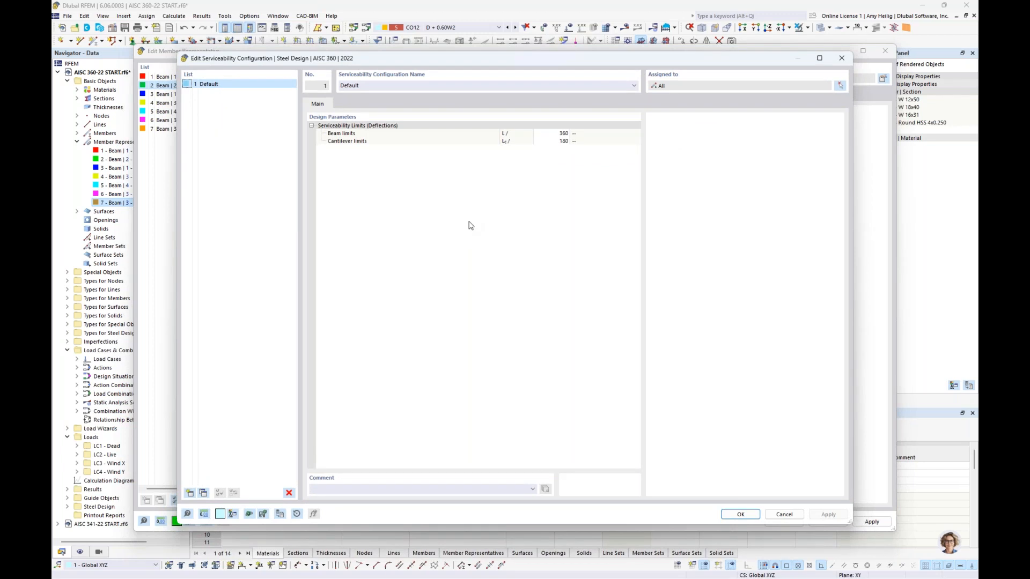
click(543, 142)
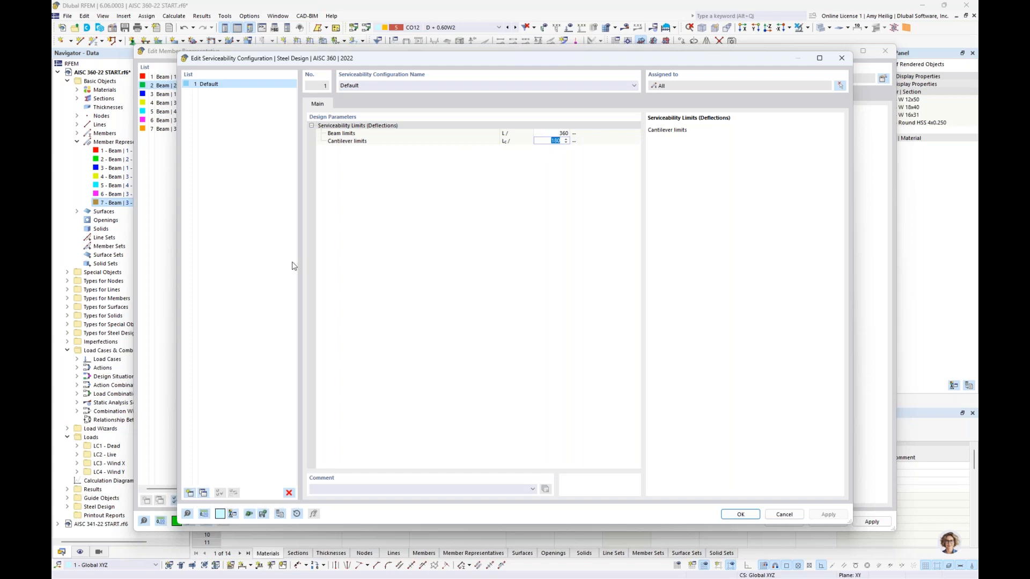
click(550, 140)
click(784, 515)
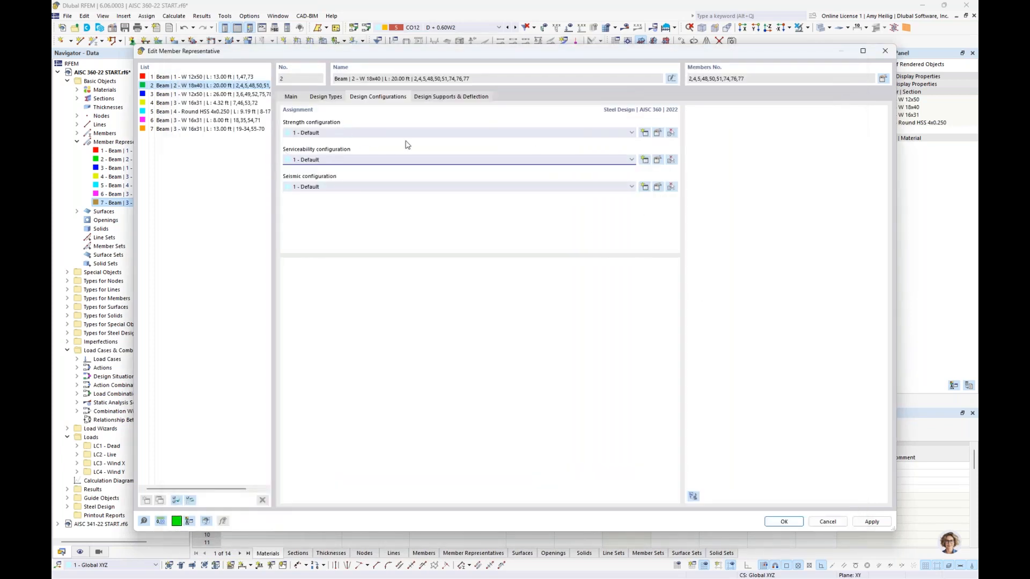
Examine the design supports of member representative 2 and compare the settings of the "x and y" and "y only" support definitions.
click(440, 101)
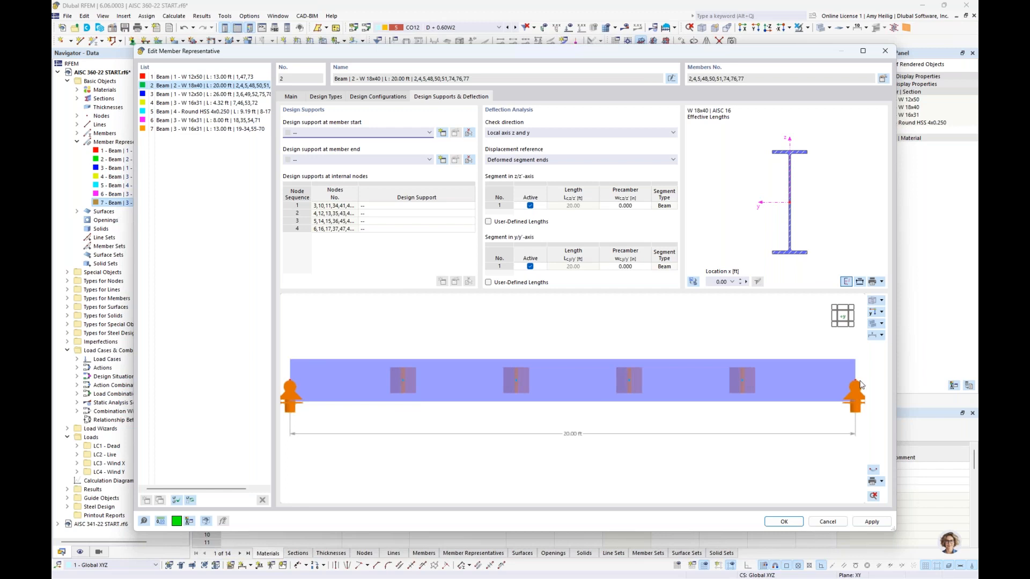
ctrl+middle_drag(419, 418, 486, 443)
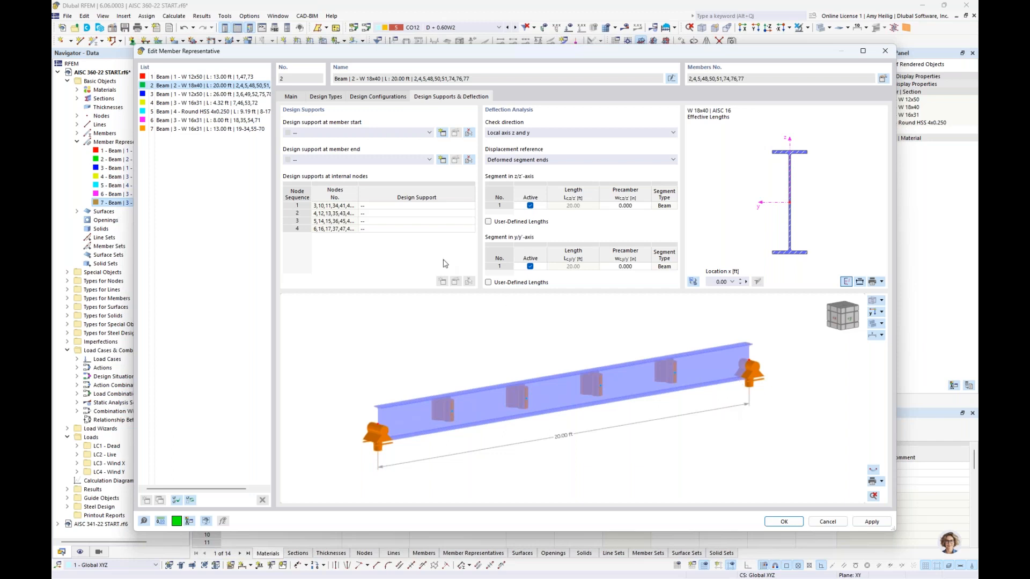
click(424, 210)
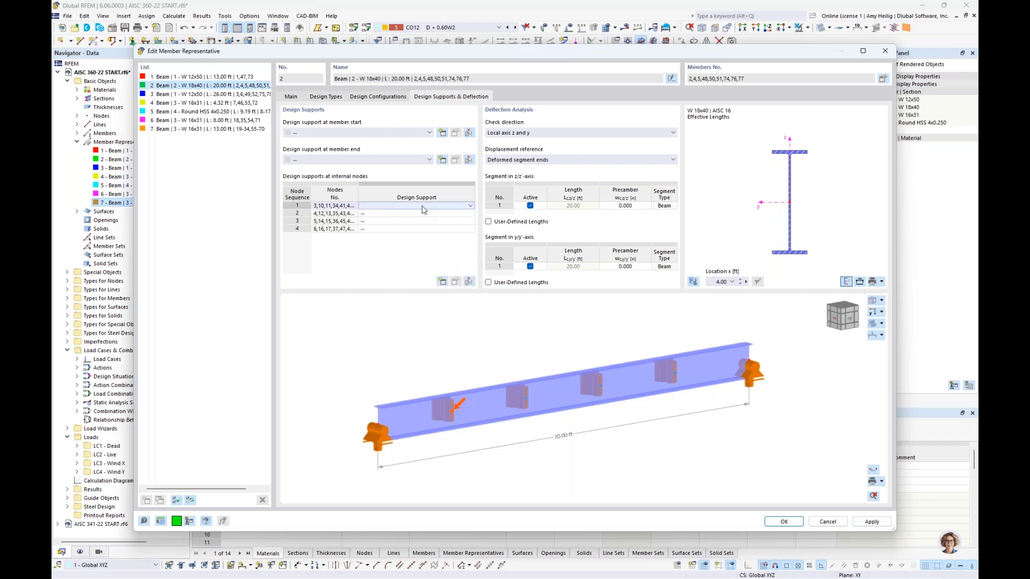
click(470, 206)
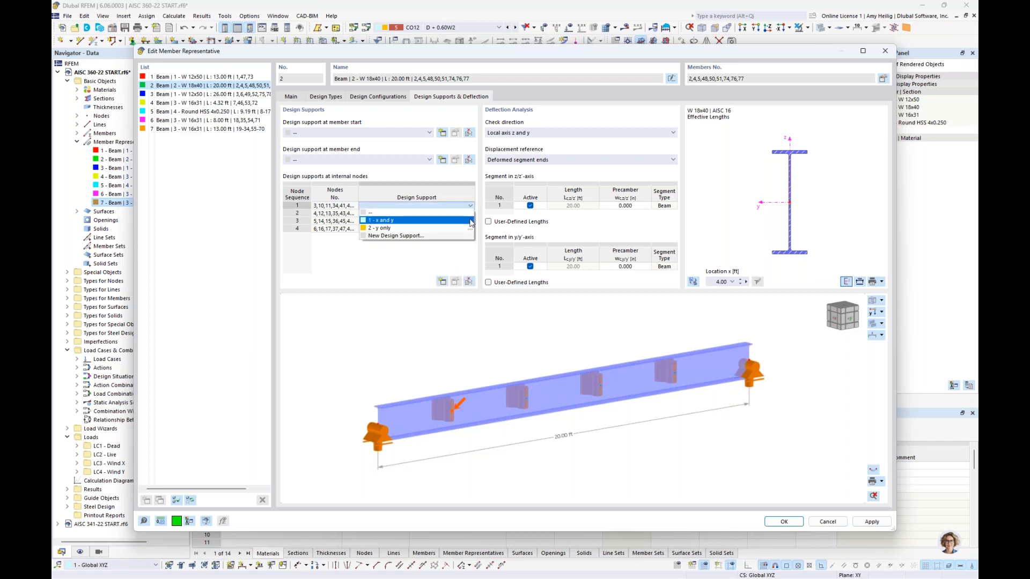
click(471, 223)
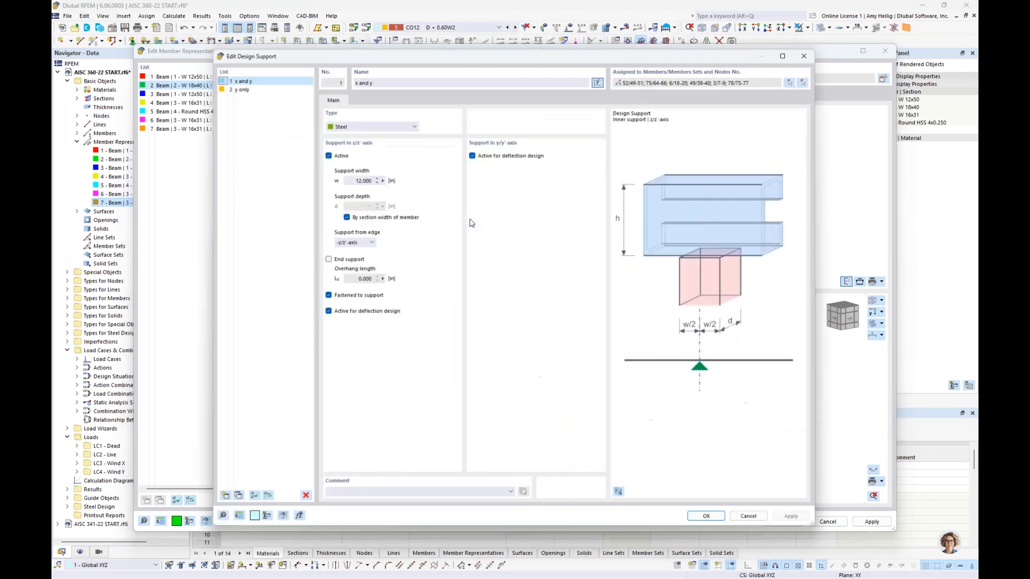
click(236, 84)
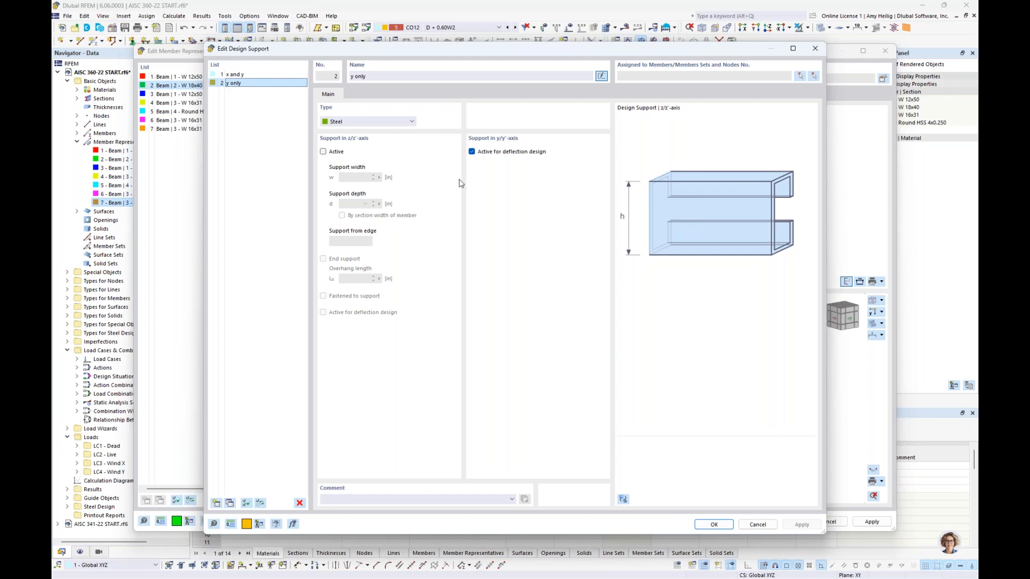
click(259, 76)
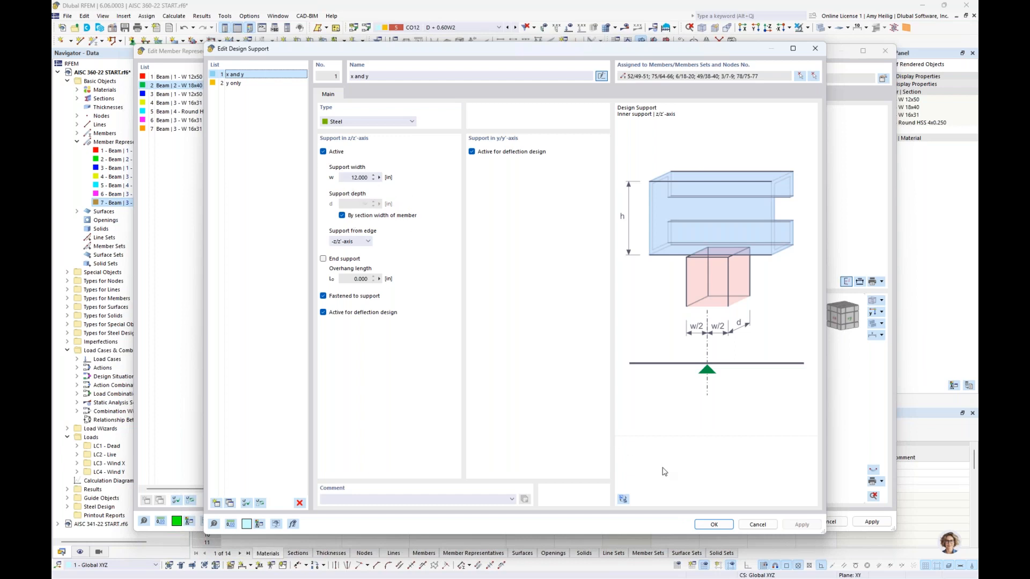
click(263, 84)
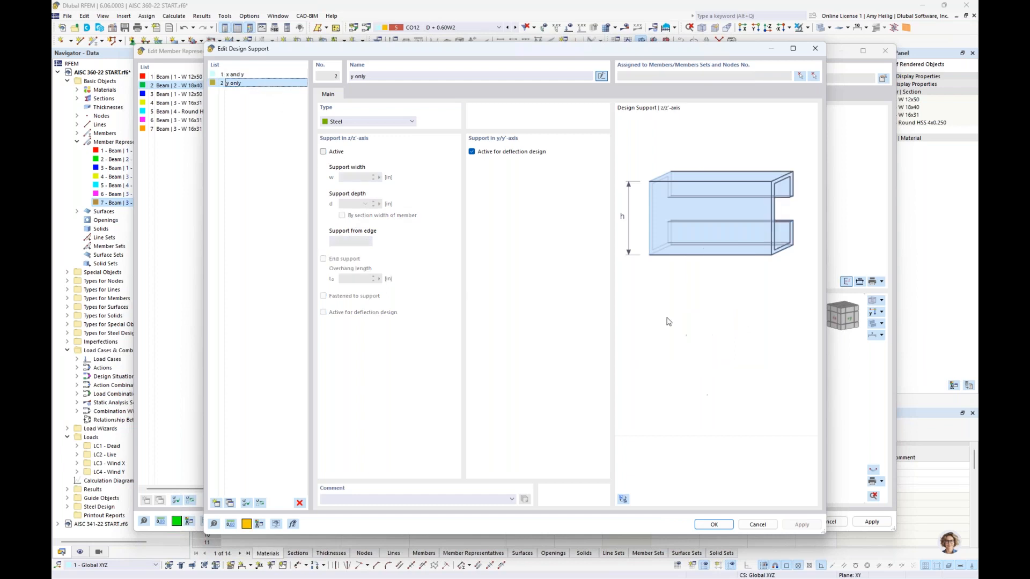
click(717, 525)
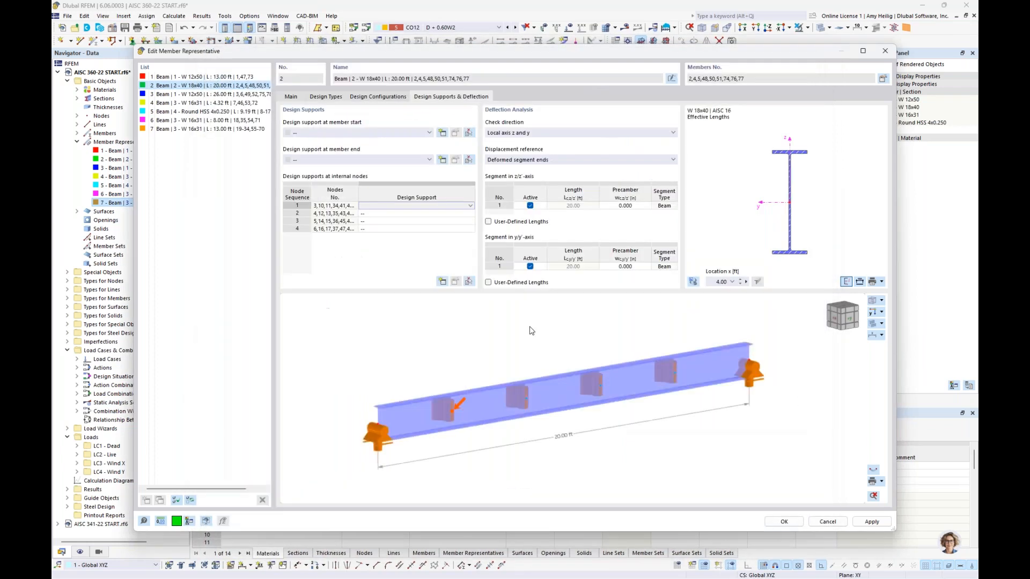
Assign the "y only" design support to all four internal nodes of member representative 2.
click(389, 206)
click(383, 229)
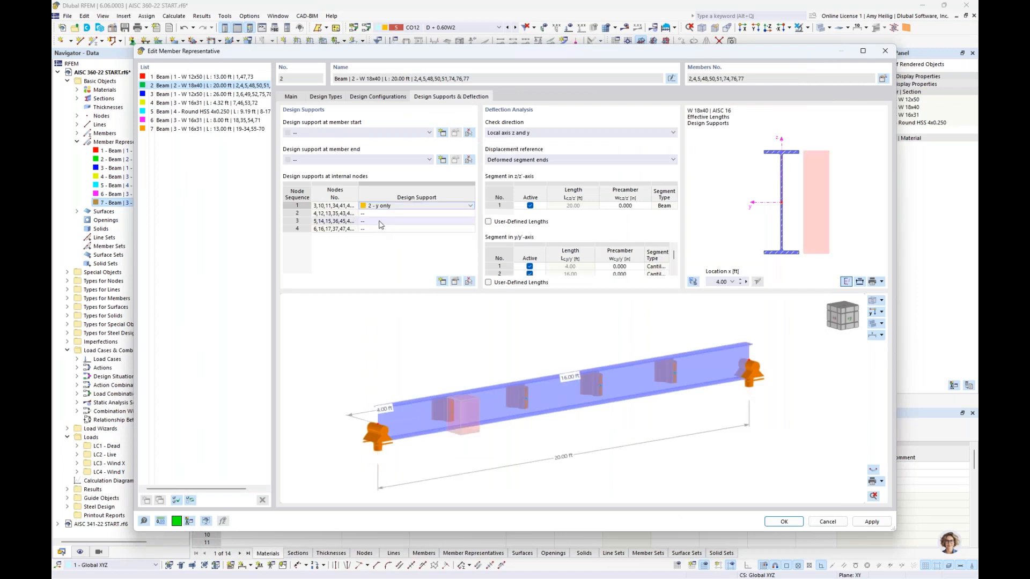
key(Down)
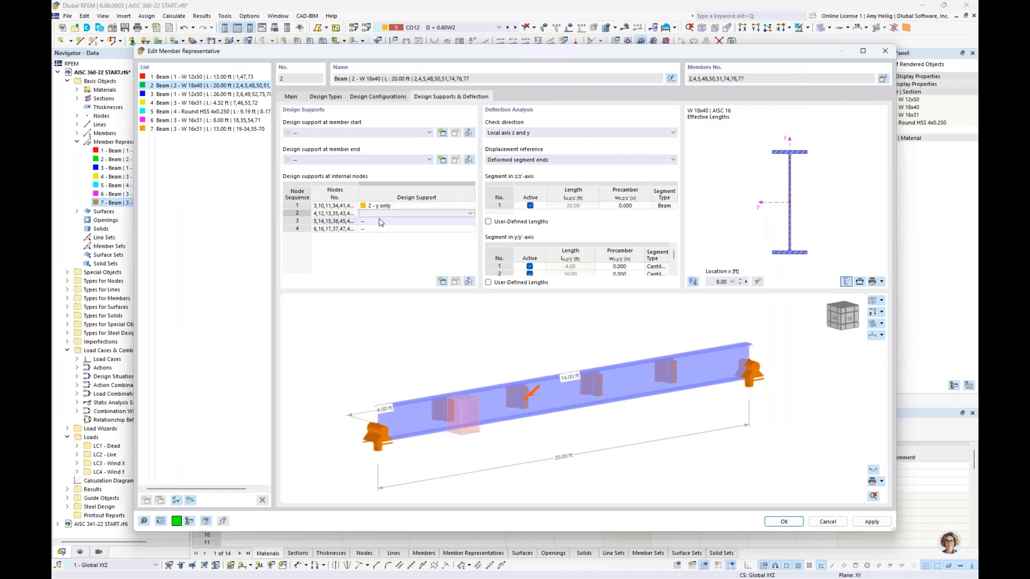
key(2)
key(Down)
key(2)
key(Down)
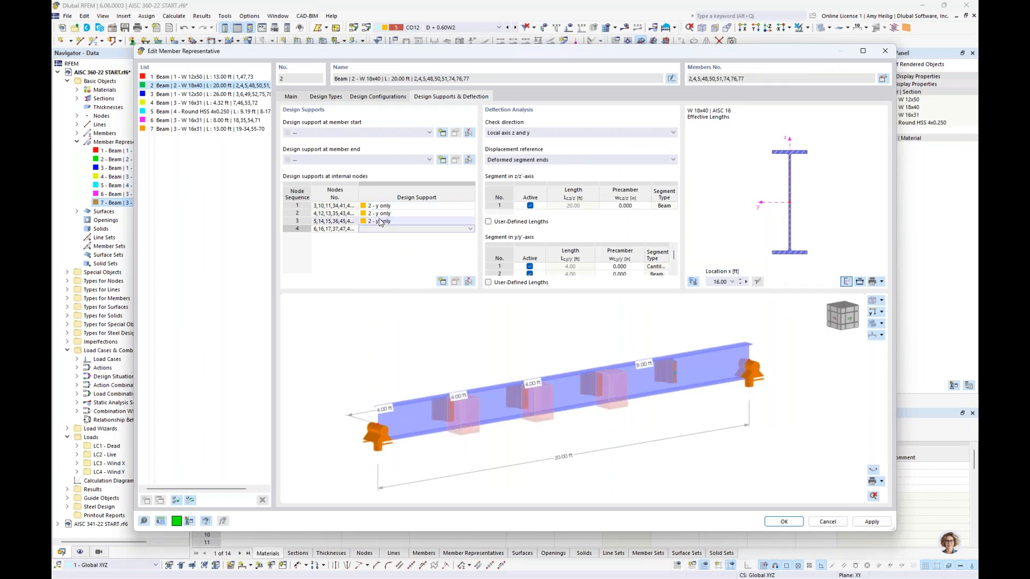
key(2)
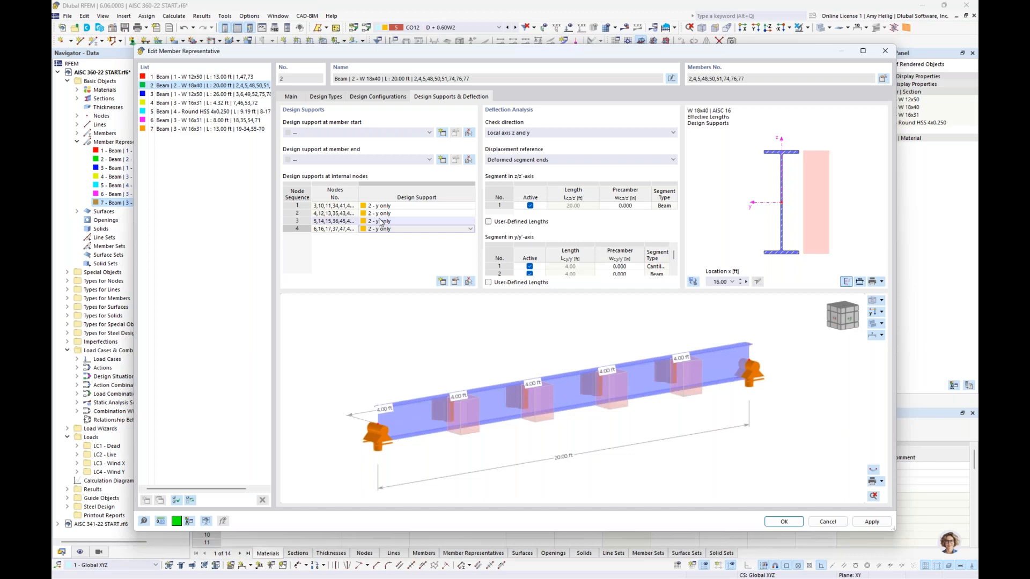
click(483, 360)
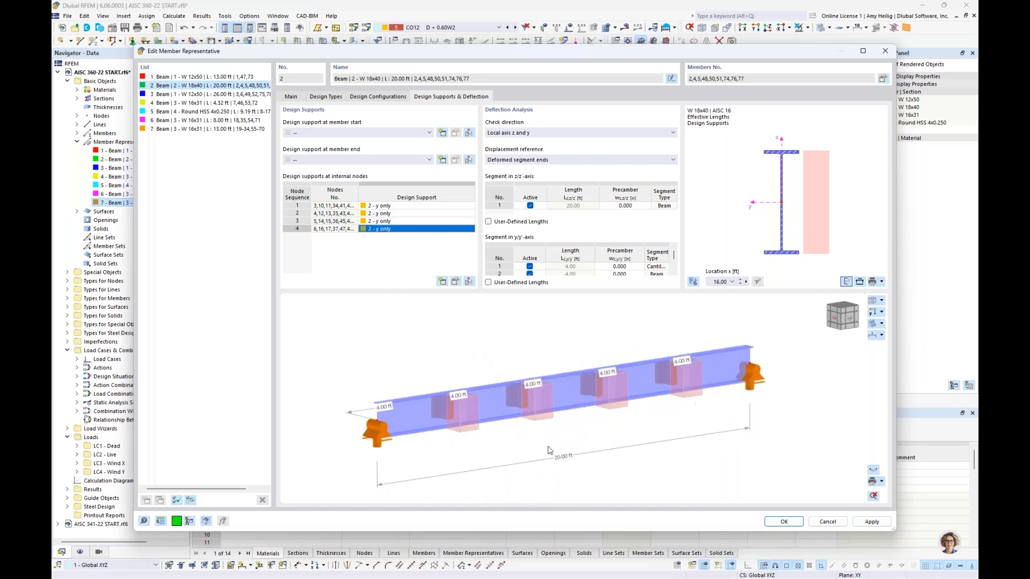
Assign the "x and y" design support to the start and end of member representative 2 and accept the member representative's settings.
click(391, 134)
click(384, 148)
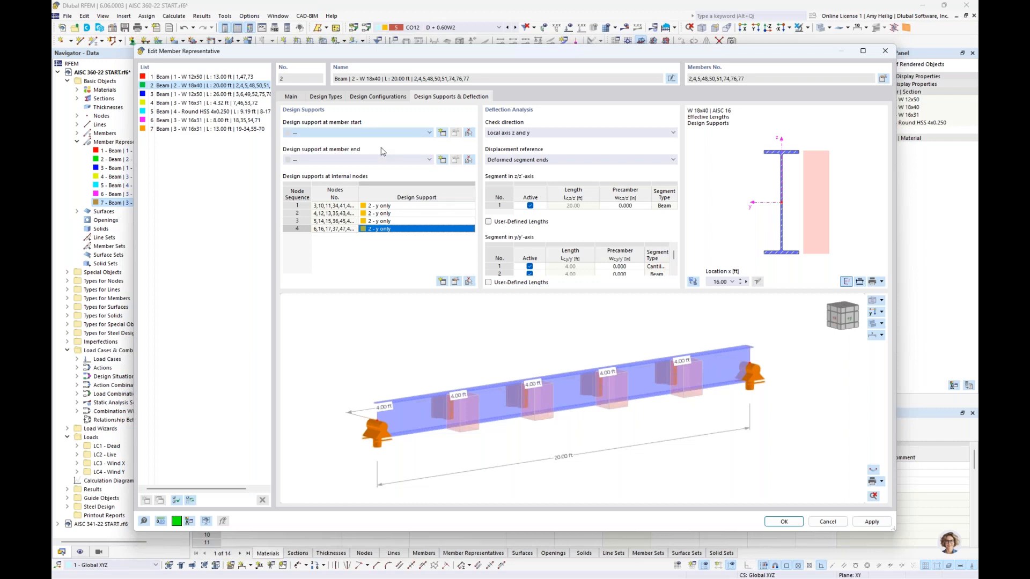
click(376, 159)
click(369, 176)
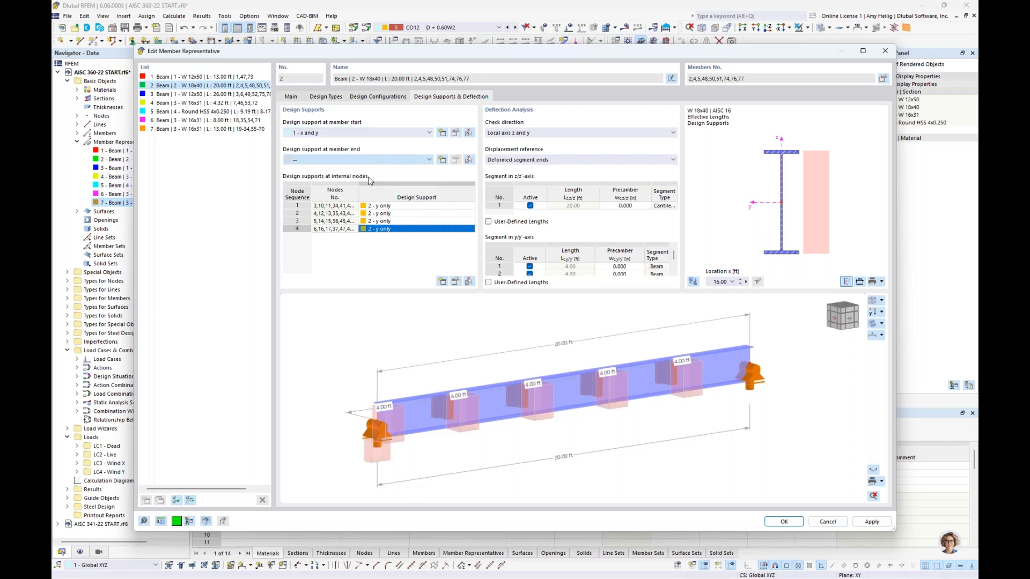
middle_drag(548, 443, 520, 425)
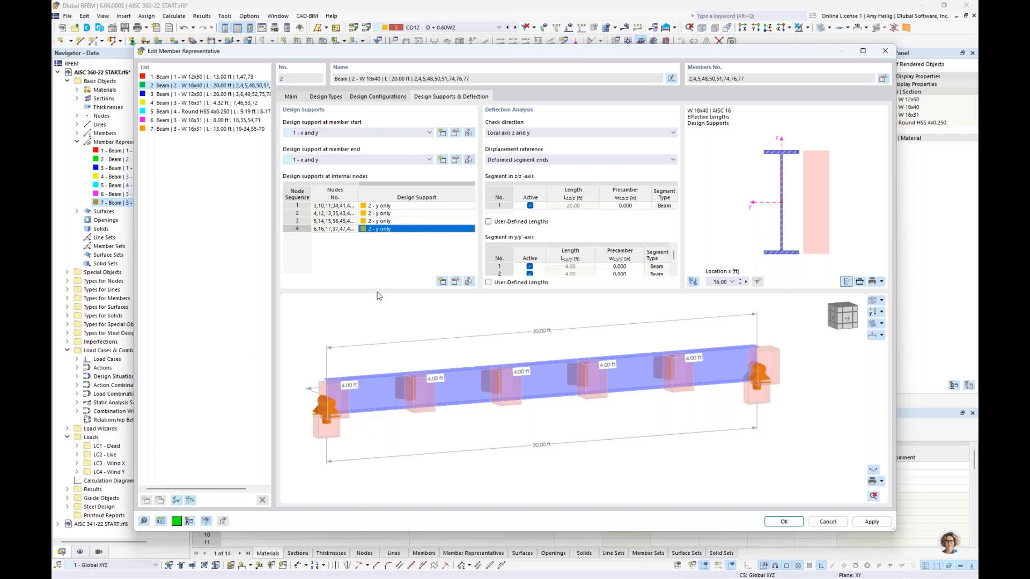
click(782, 522)
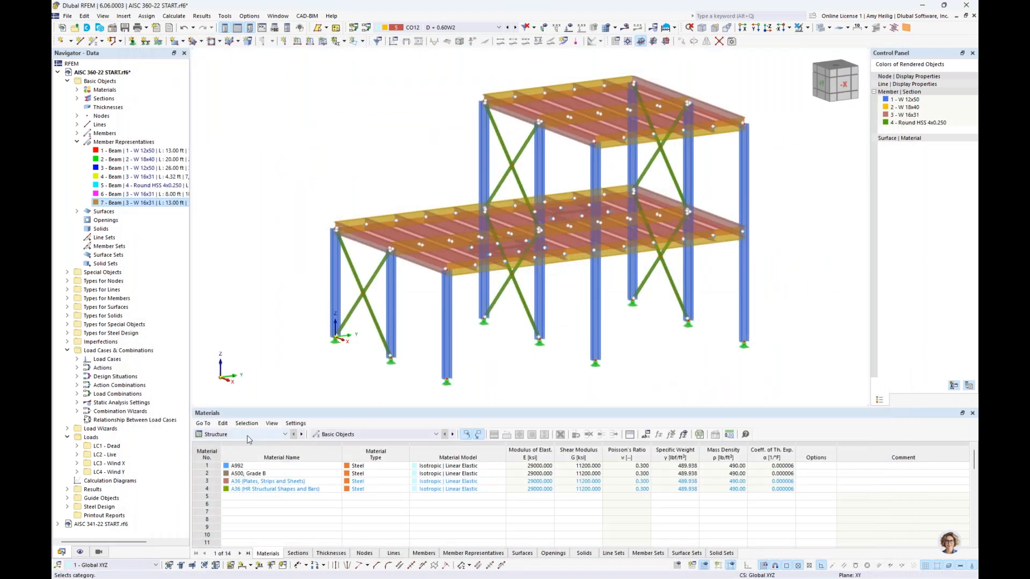
Show the Steel Design input data in an enlarged table area and display its design situations.
click(248, 436)
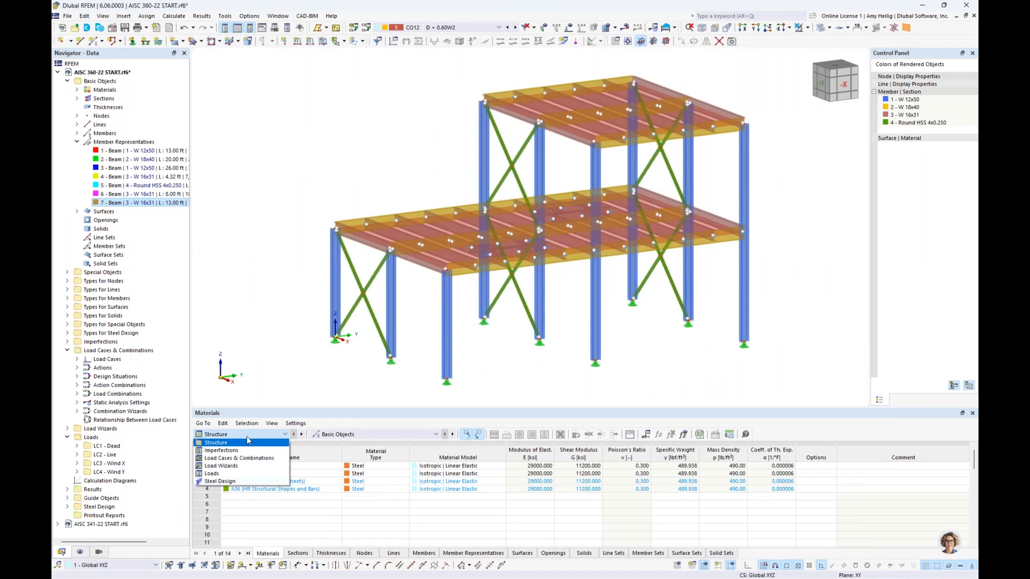
click(235, 483)
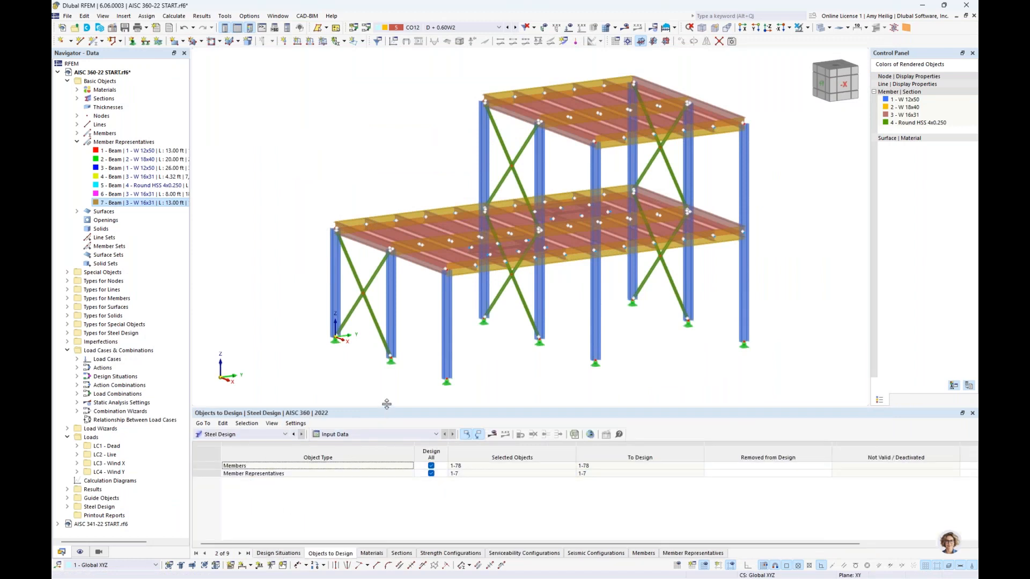
drag(384, 409, 384, 372)
click(280, 553)
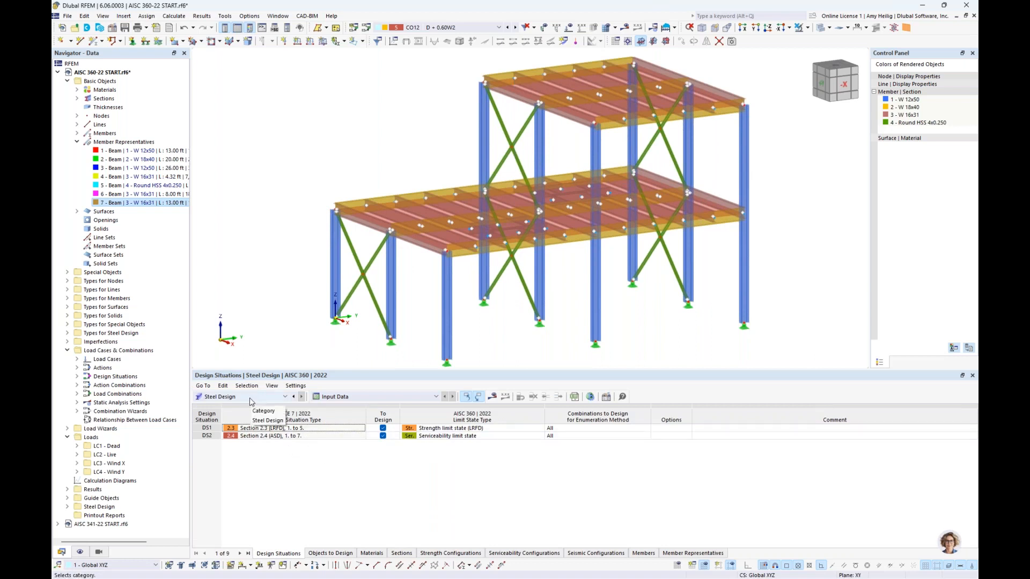
Check the limit state types available for design situations DS1 and DS2, keeping Strength limit state (LRFD) and Serviceability limit state.
click(486, 429)
click(486, 428)
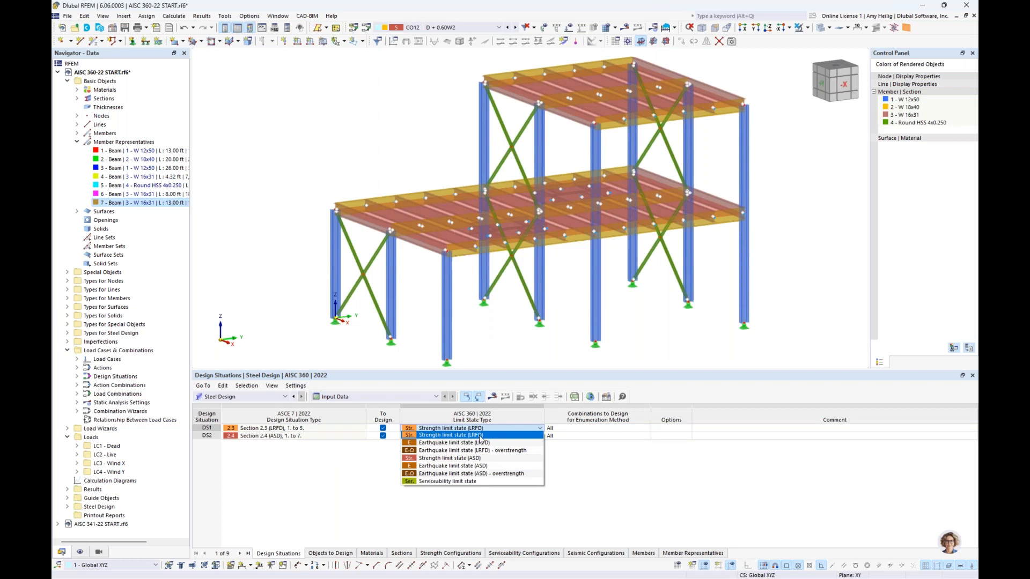
click(335, 484)
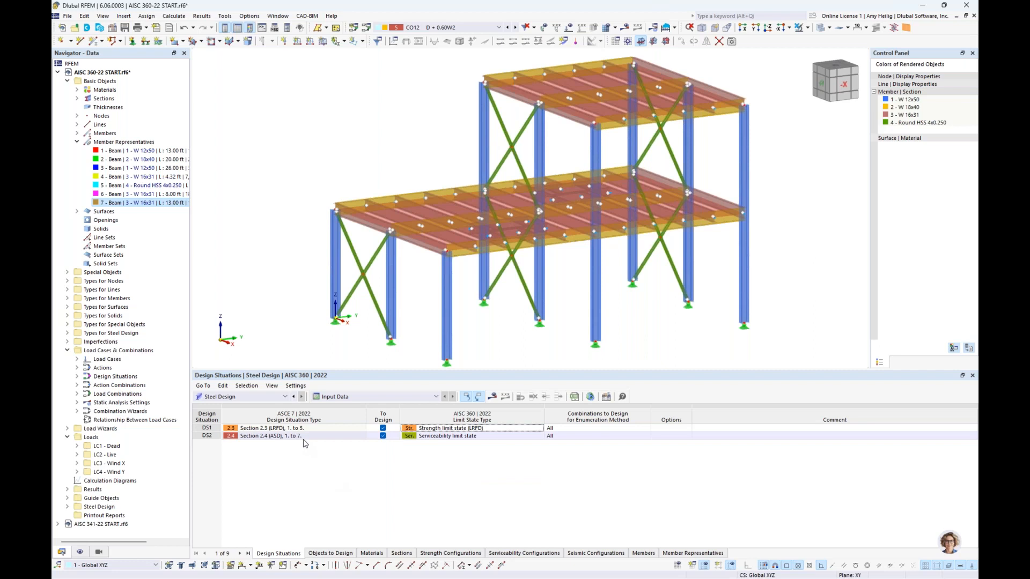
click(475, 435)
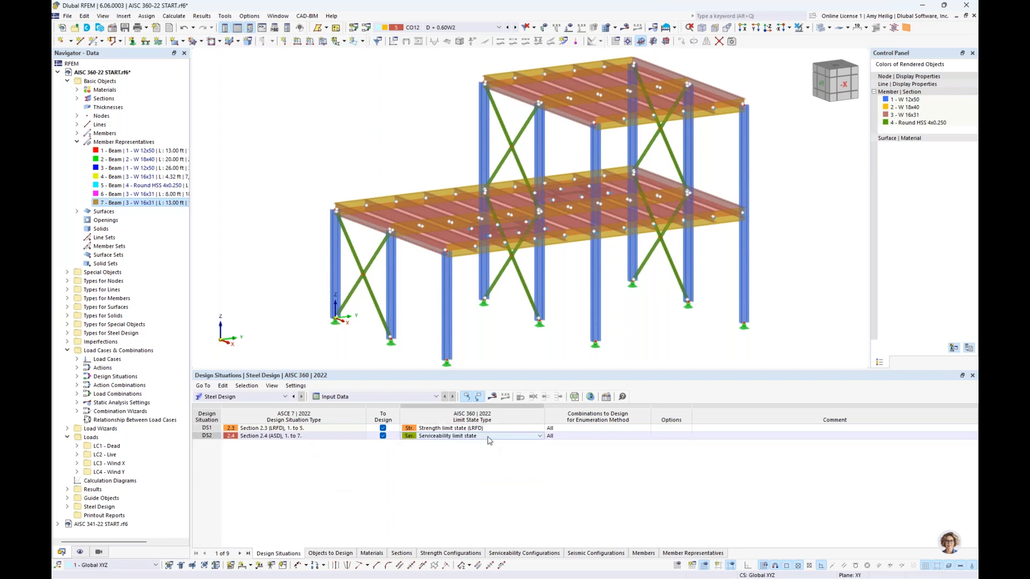
click(475, 436)
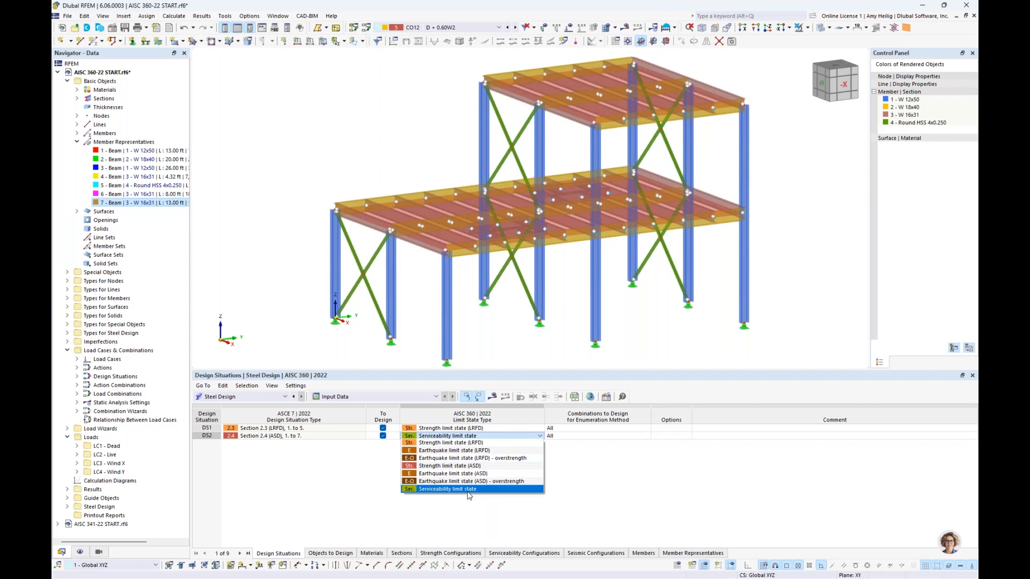
click(466, 518)
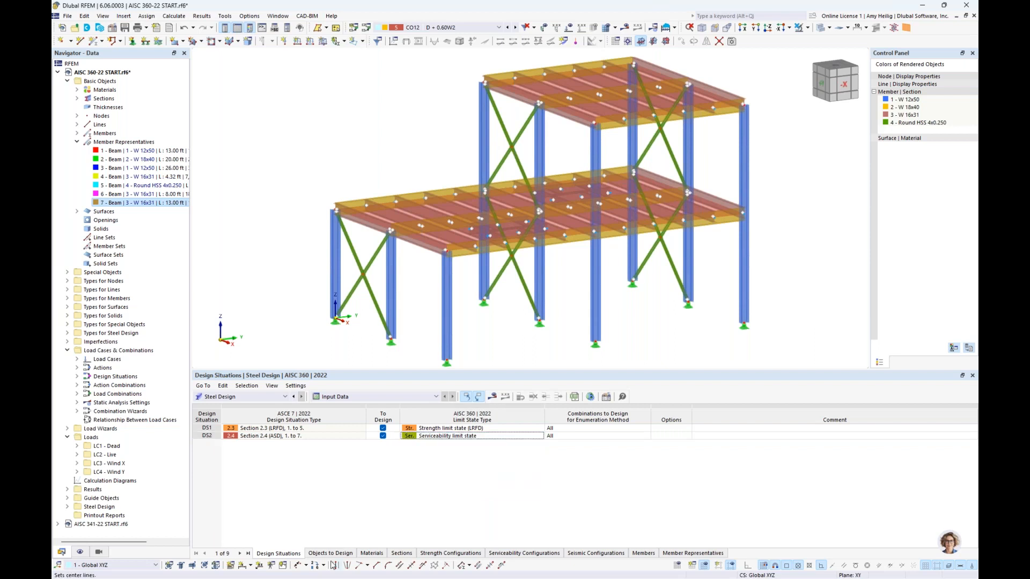
Check the members and member representatives selected as objects to design, and run the steel design calculation.
click(338, 554)
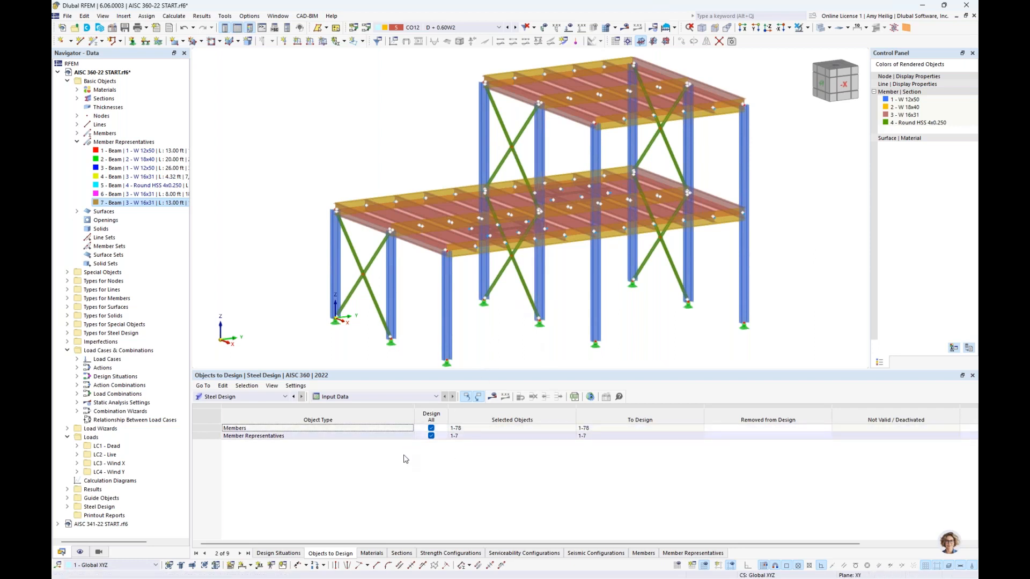
click(493, 397)
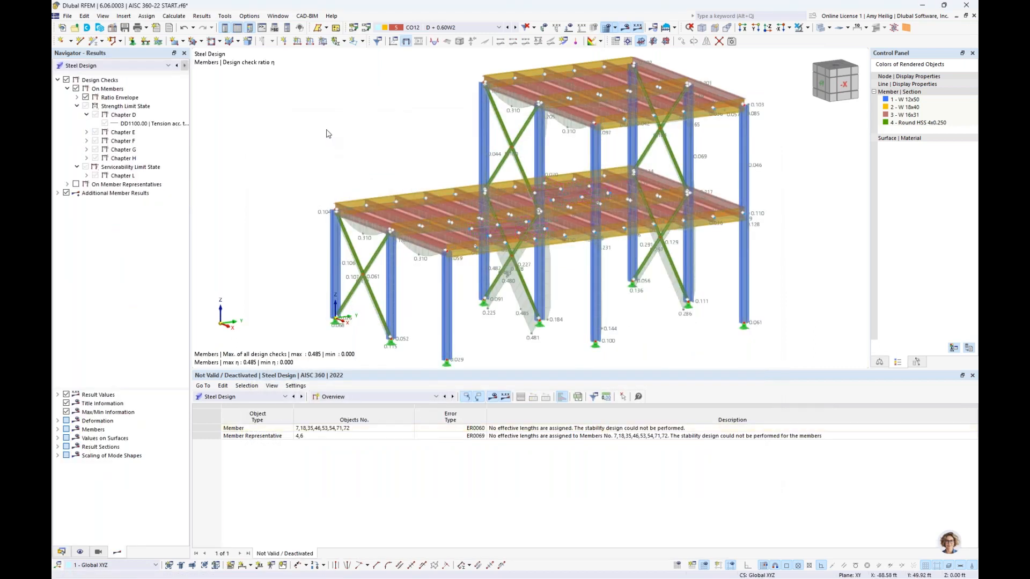
Switch the displayed results from steel design to static analysis.
scroll(365, 200, down, 1)
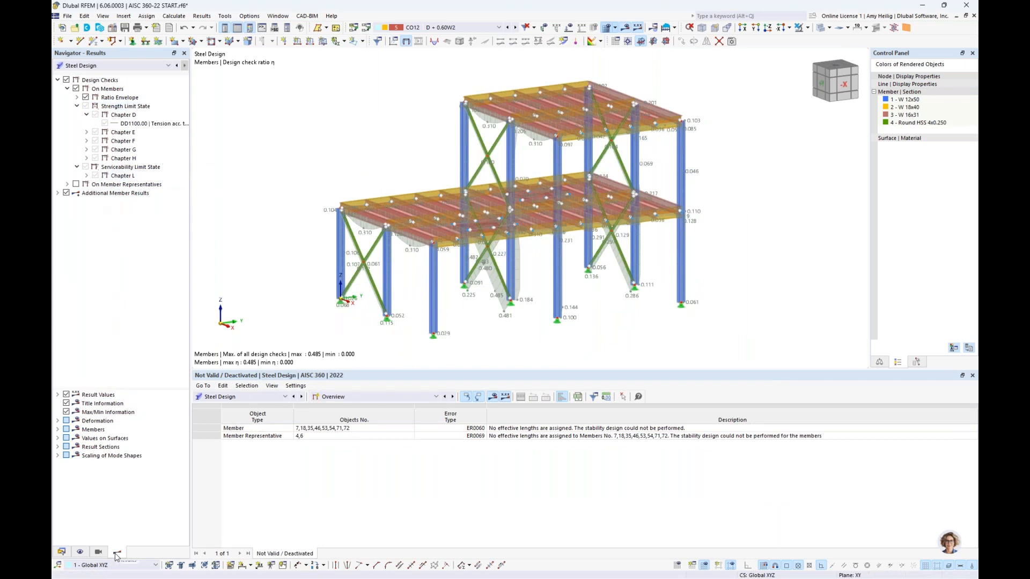
click(148, 66)
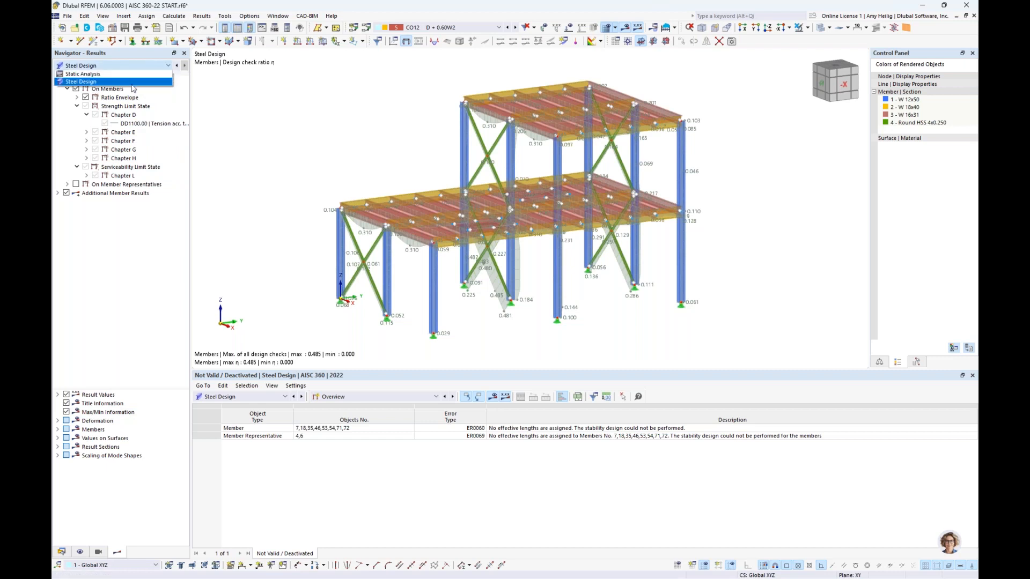
click(134, 74)
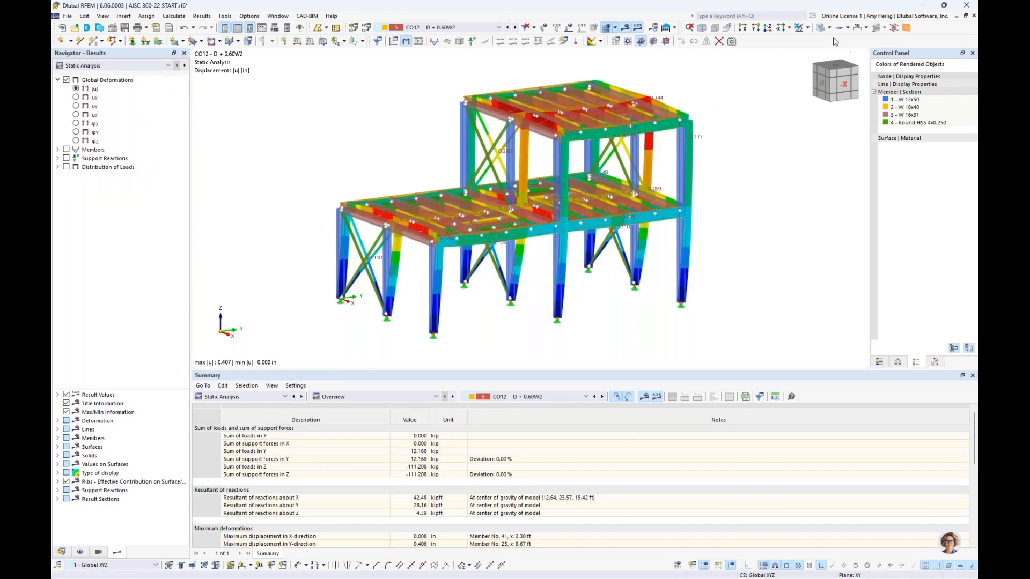
Step through the load combinations from CO1 to CO4 (1.20D + L + W2) to view the structure's global deformations.
scroll(725, 184, down, 1)
middle_drag(725, 184, 712, 224)
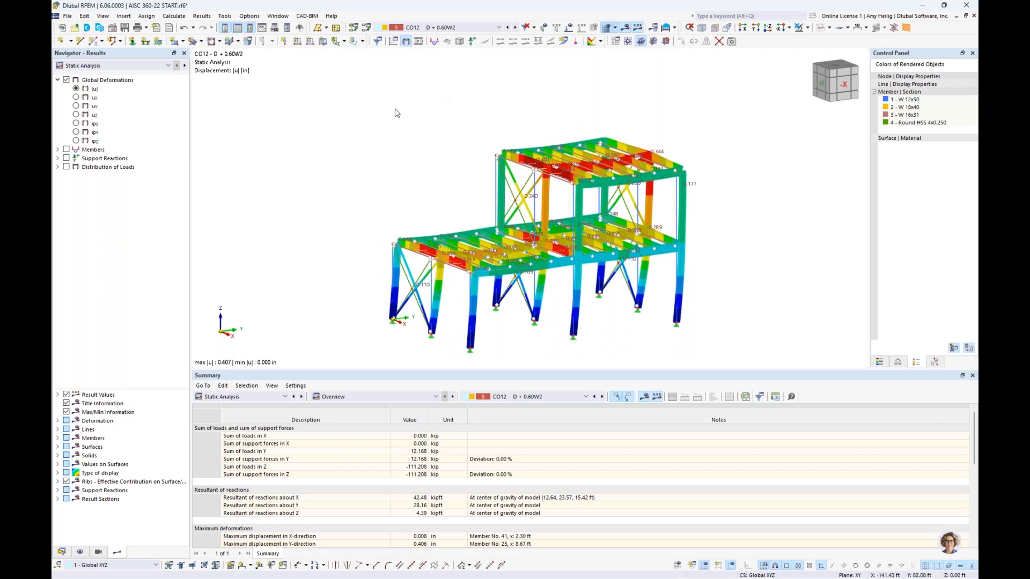
click(482, 31)
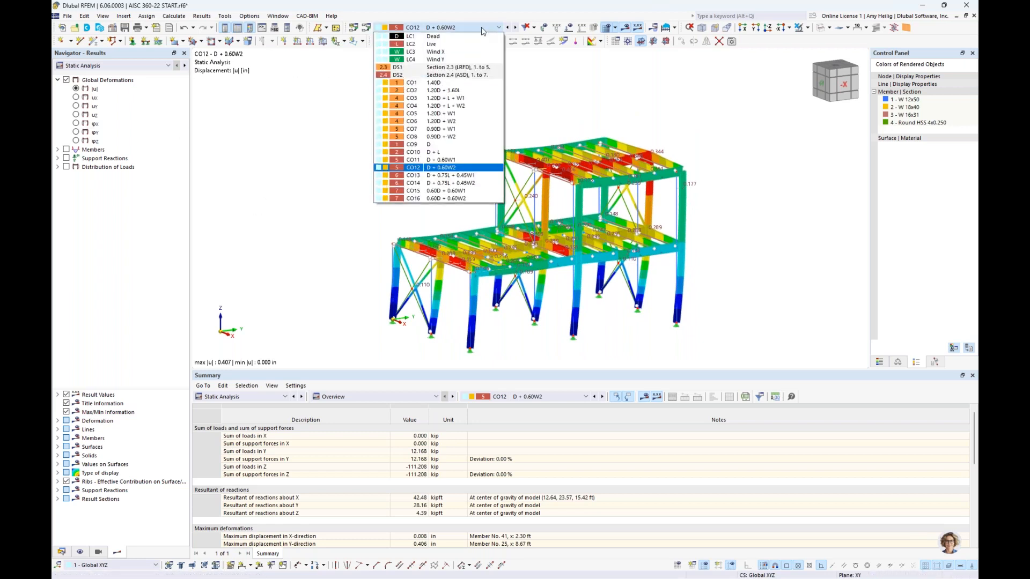
click(456, 84)
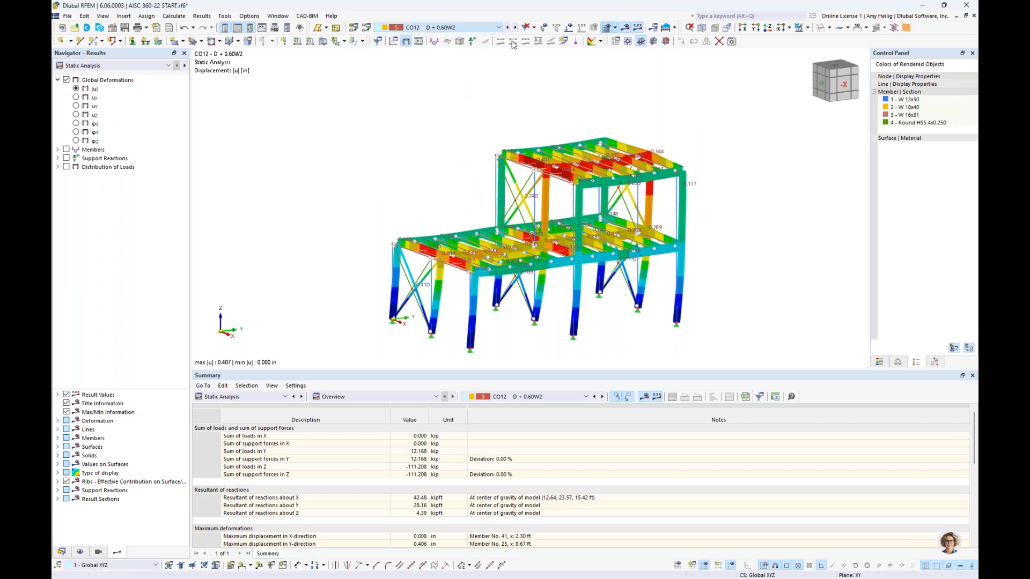
click(516, 30)
click(516, 30)
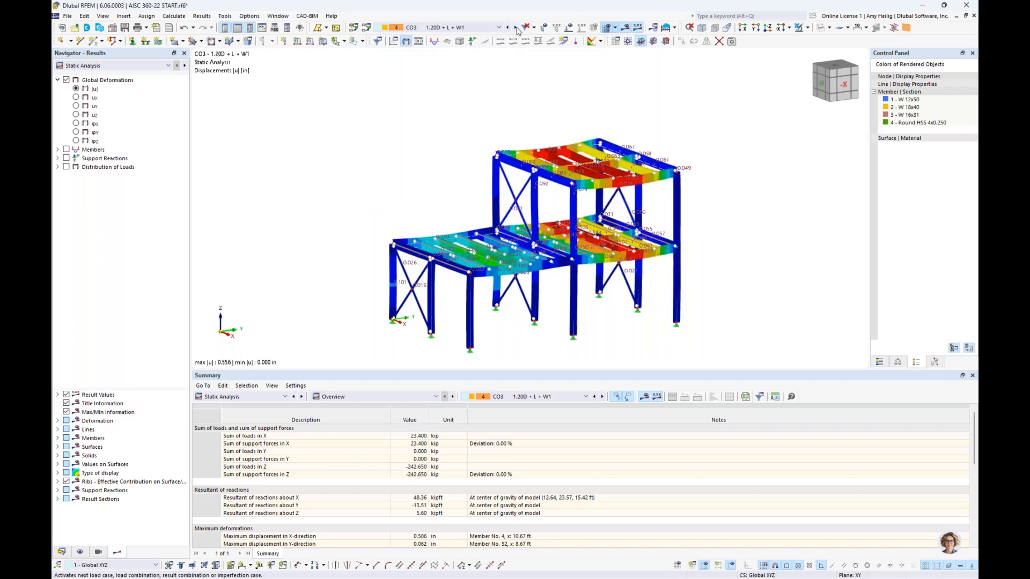
click(516, 29)
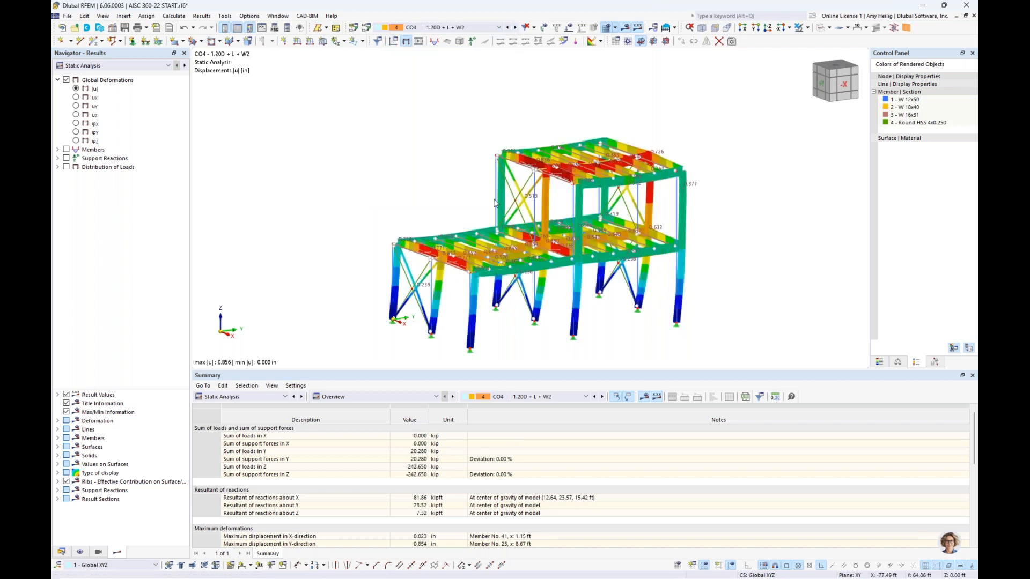
Display the member internal forces in place of deformations, viewing N, Vz and My for CO4.
middle_drag(484, 206, 479, 185)
scroll(479, 185, up, 1)
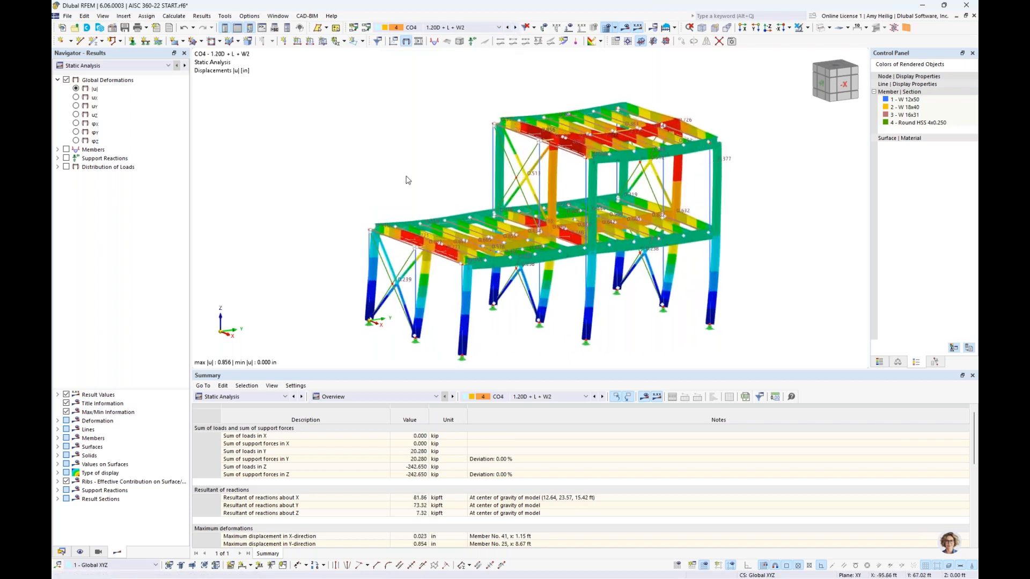
click(58, 150)
click(66, 149)
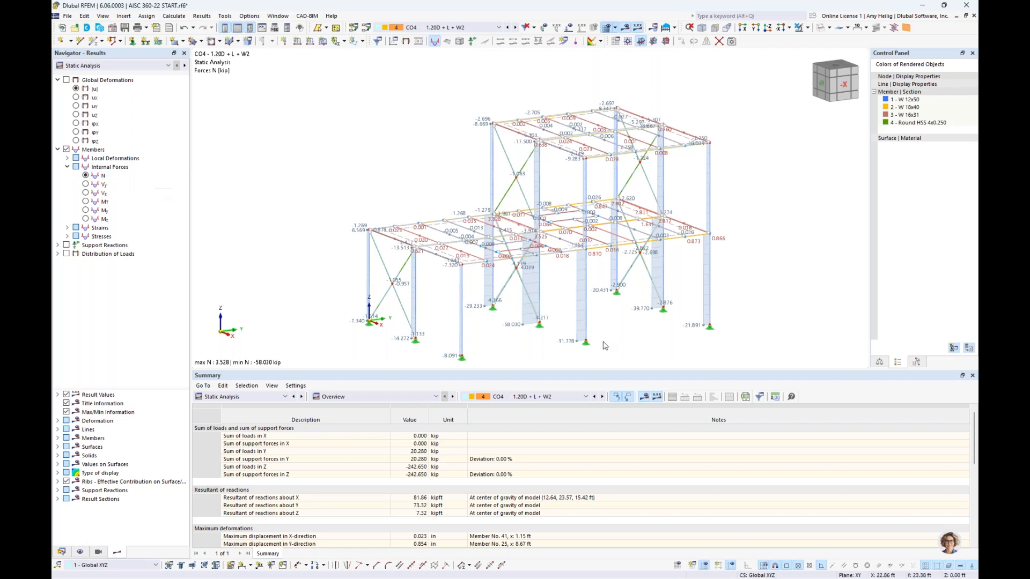
click(86, 193)
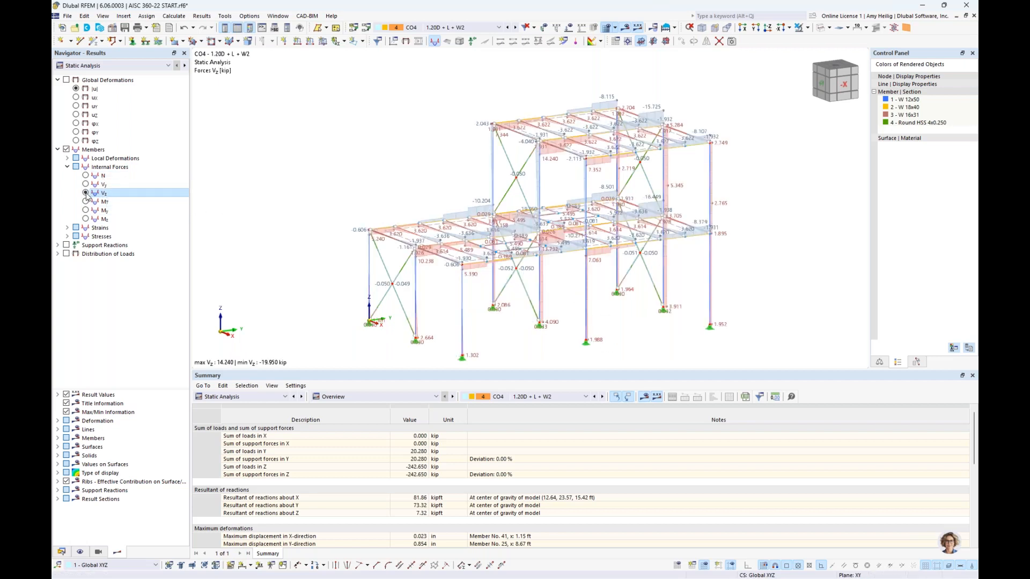
click(86, 211)
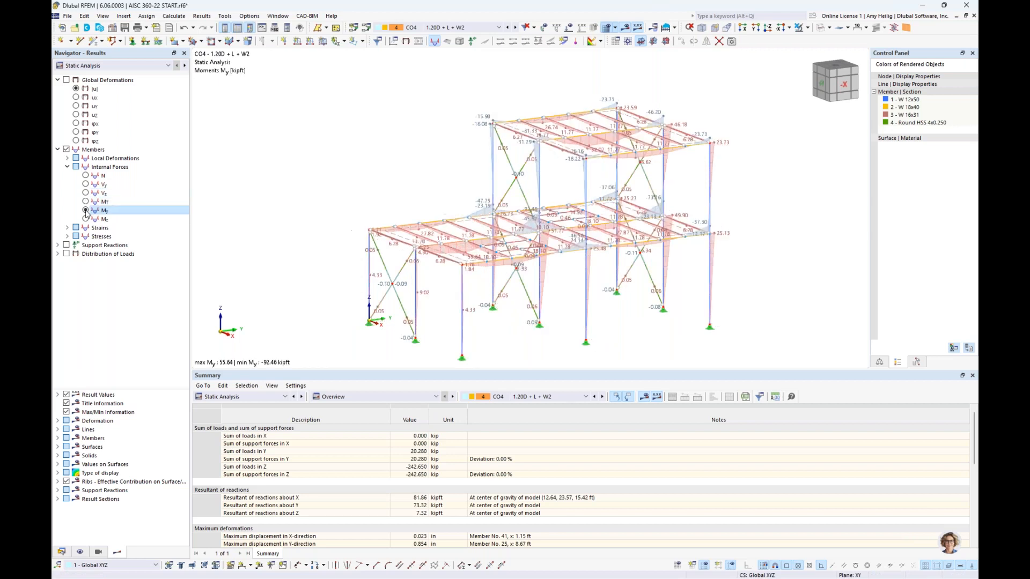
Open the result diagrams for member 74, the beam along the front edge of the lower floor.
scroll(596, 322, up, 1)
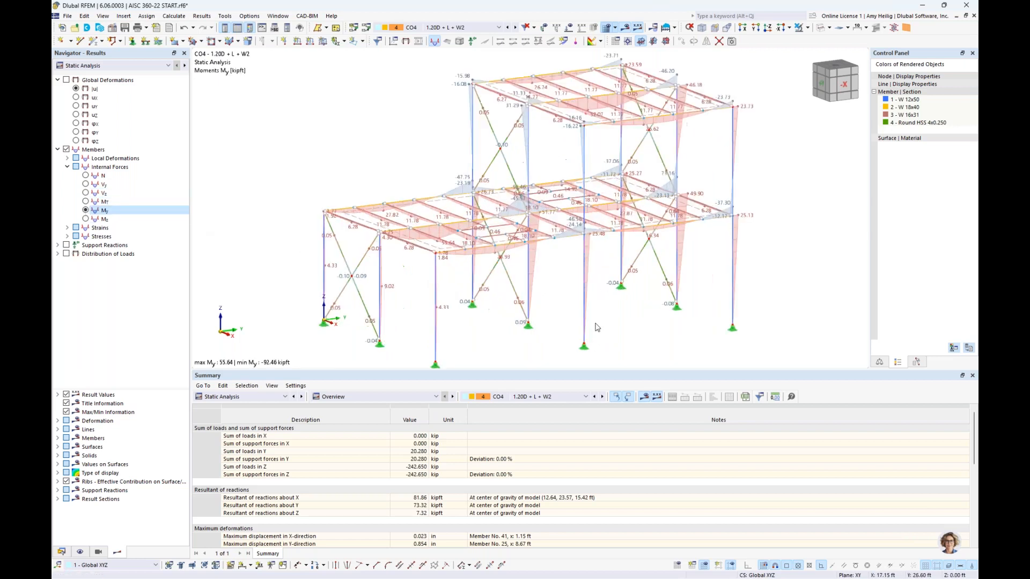
right_click(570, 241)
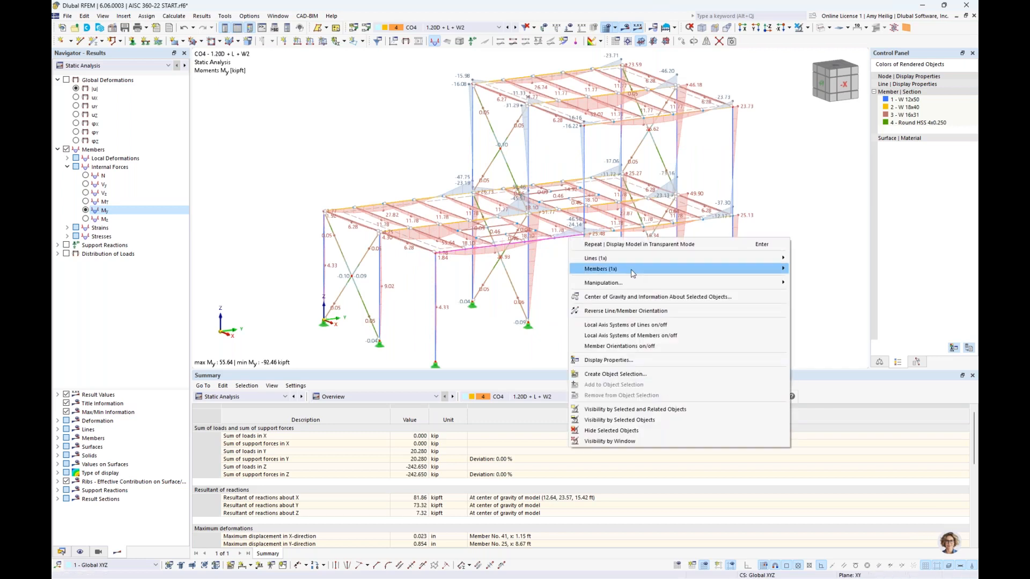
mouse_move(632, 273)
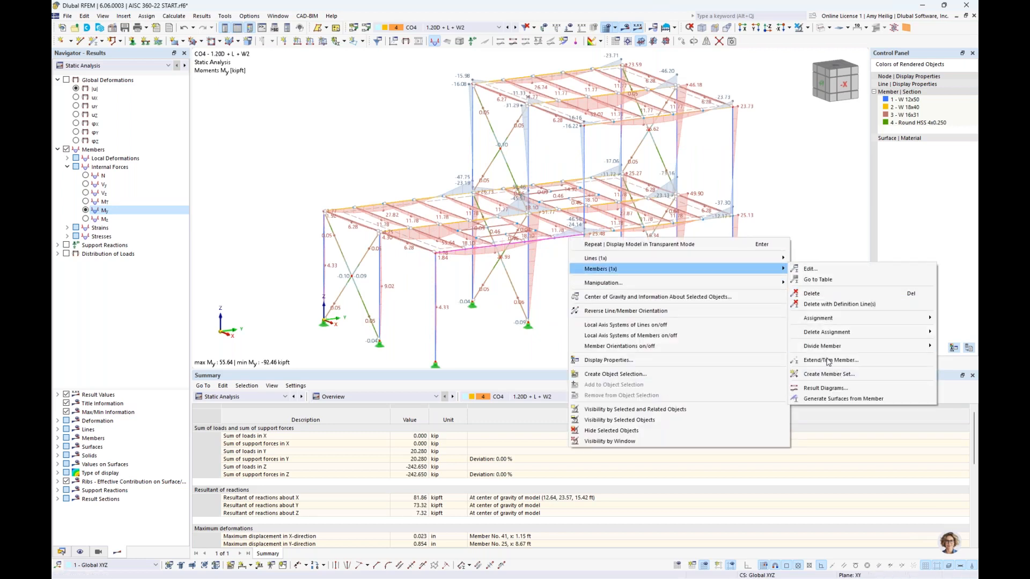
click(820, 388)
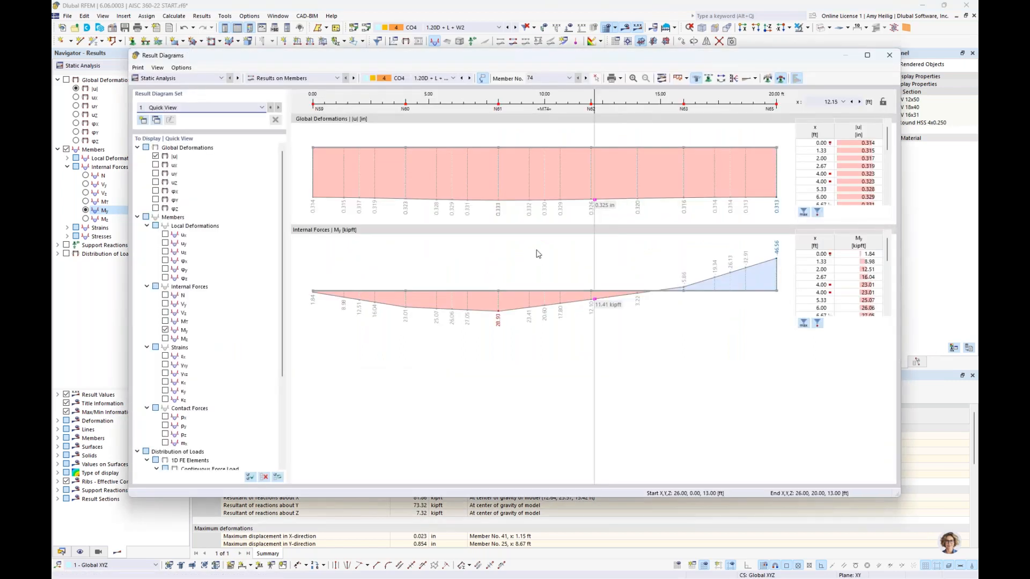
Add the N and Vz internal force diagrams for member 74, inspect values along the beam, and close the diagrams.
click(165, 295)
click(165, 312)
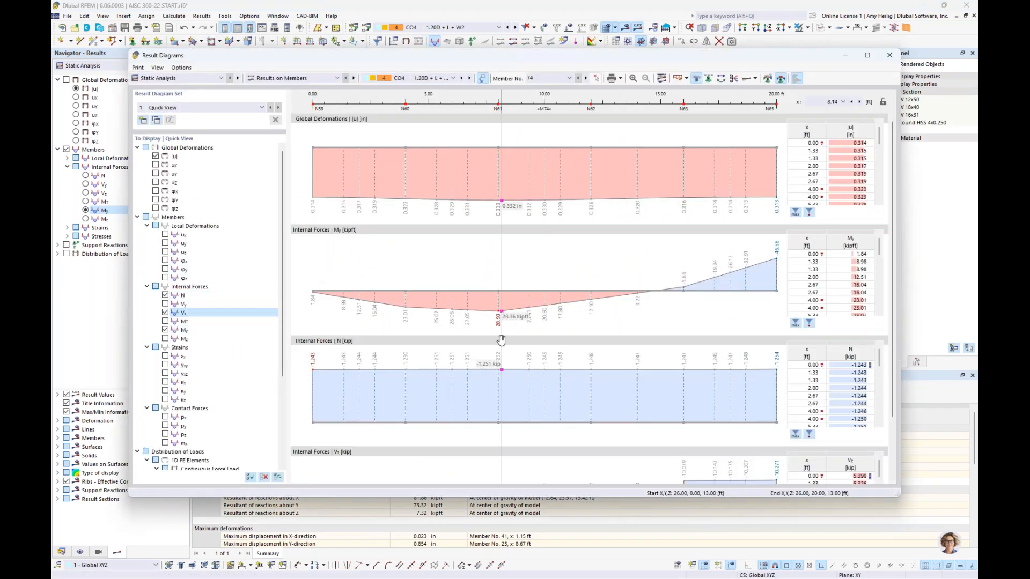
click(417, 78)
click(417, 79)
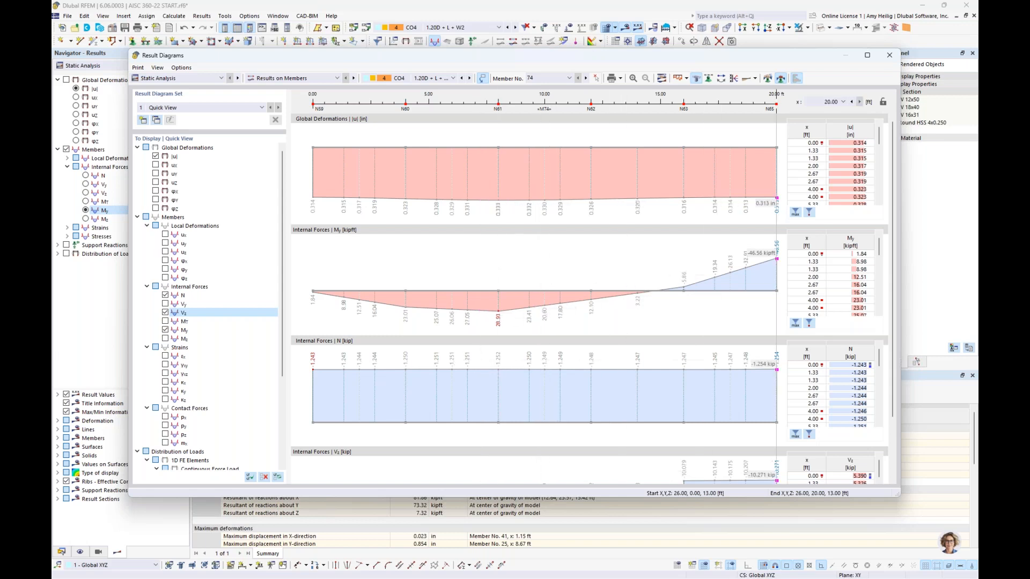
click(890, 55)
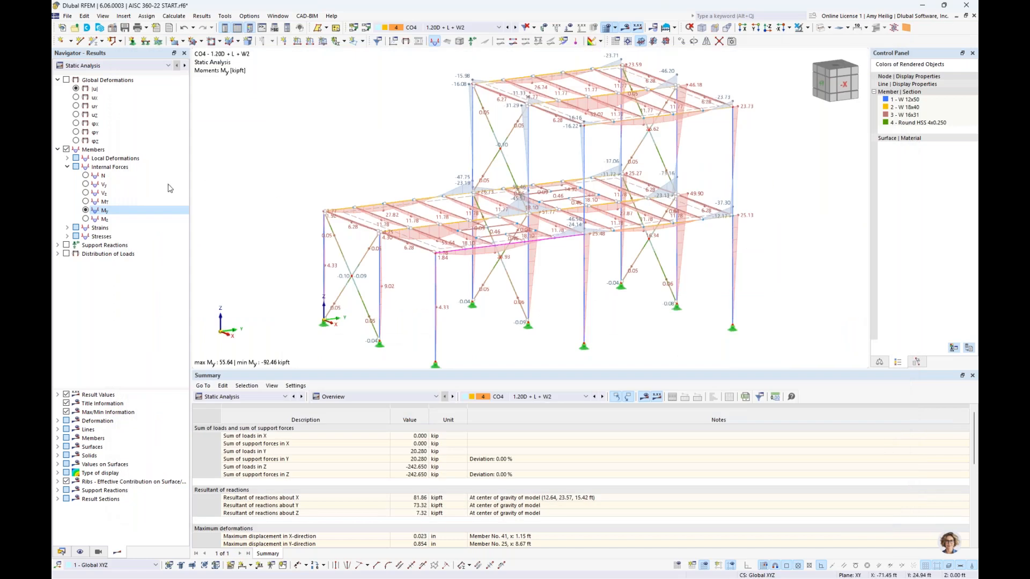
Show and hide the support reactions, and list the static analysis table results by member.
click(66, 245)
click(67, 245)
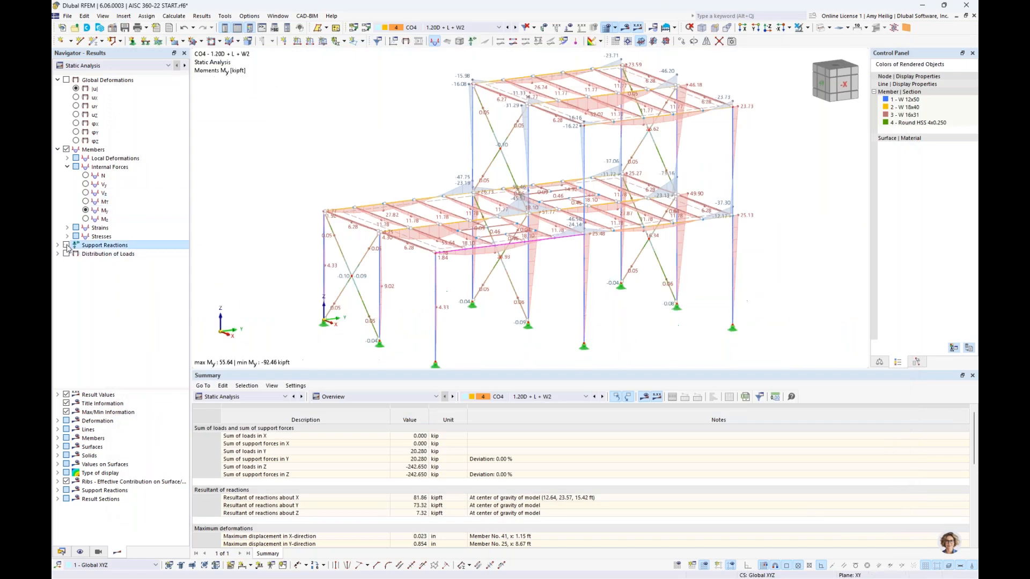
click(364, 401)
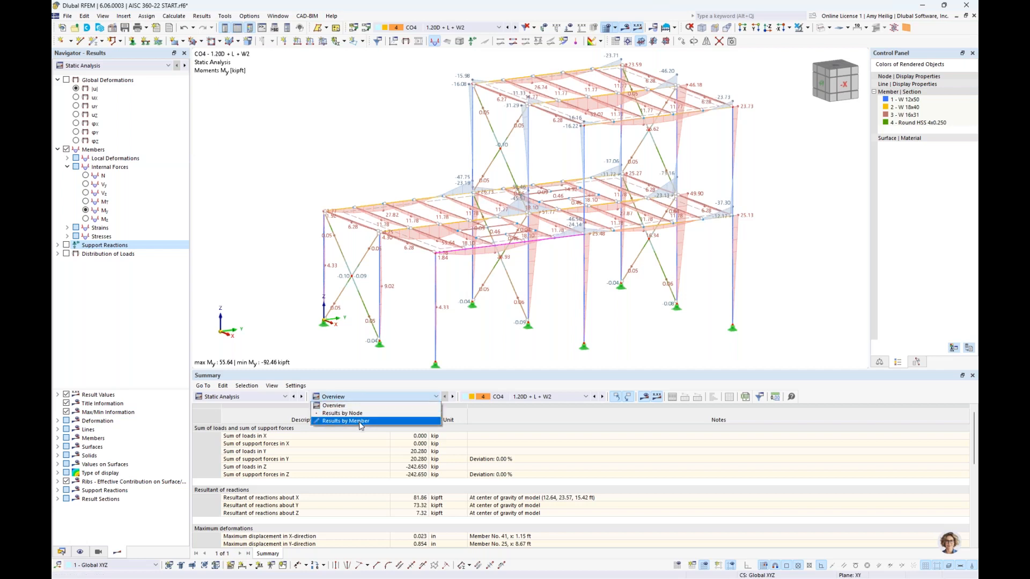
click(361, 421)
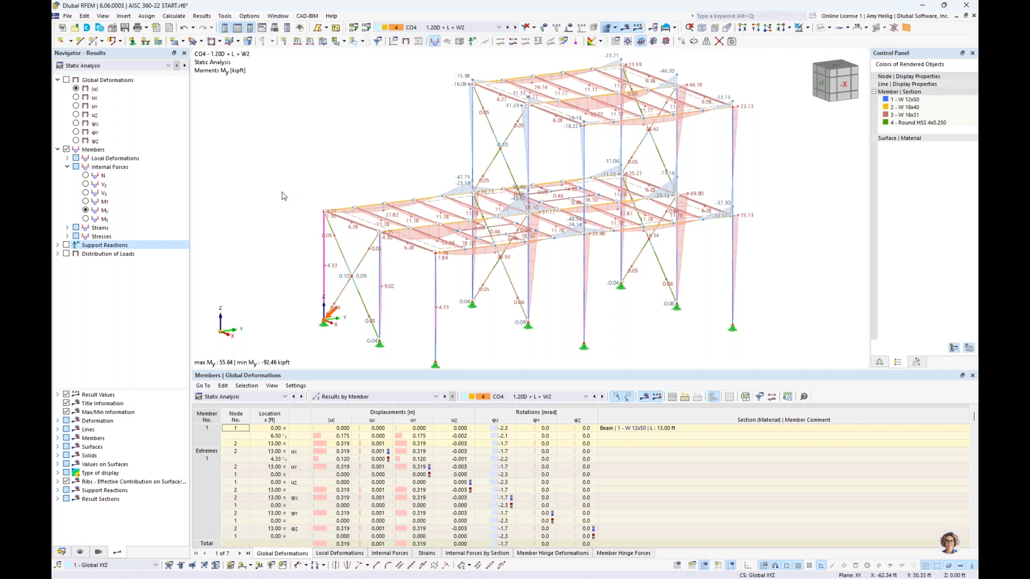
Return to the steel design results and list the design ratios on members by member in an enlarged table.
click(147, 71)
click(141, 84)
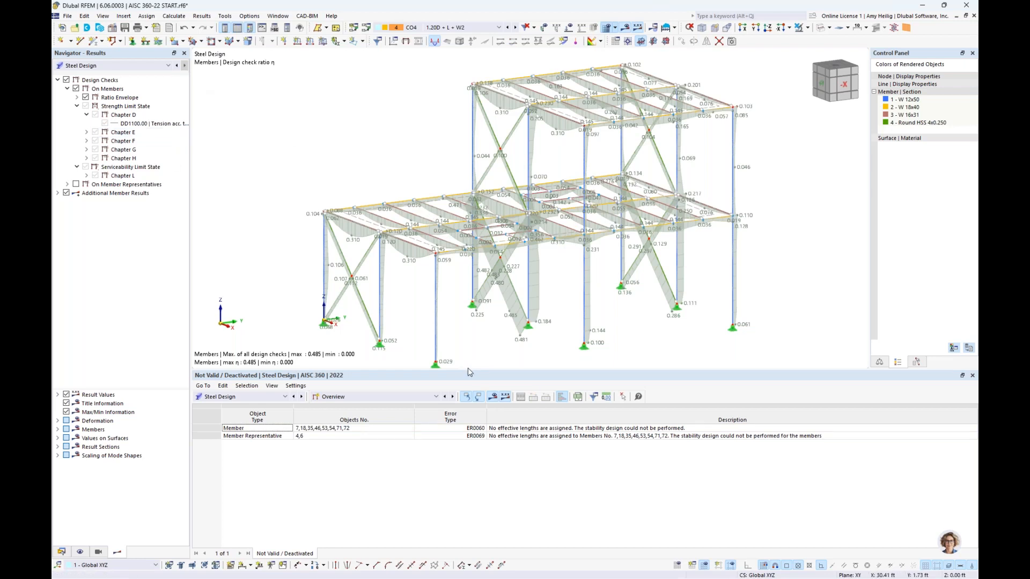
drag(470, 371, 470, 328)
click(394, 354)
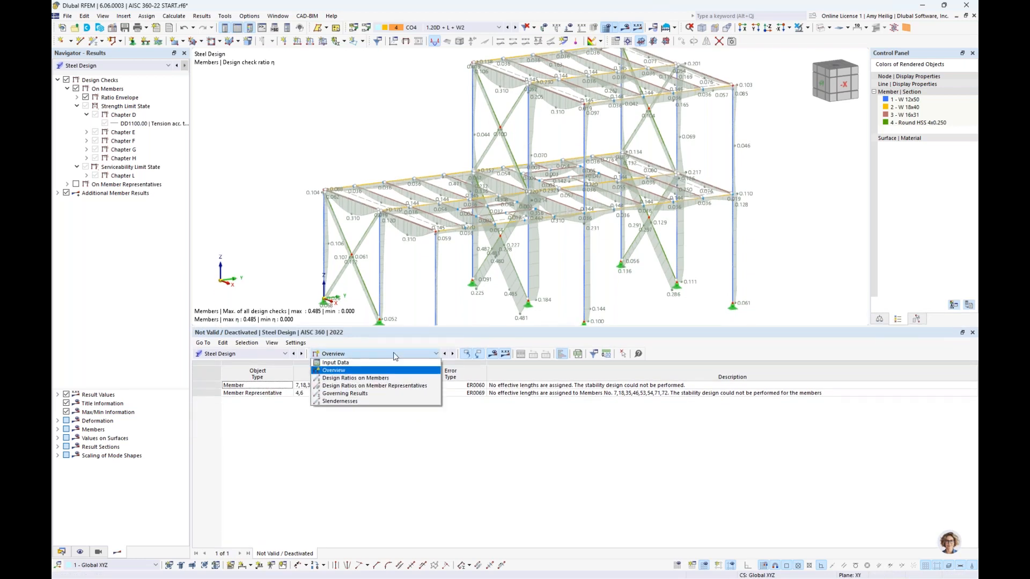
click(386, 379)
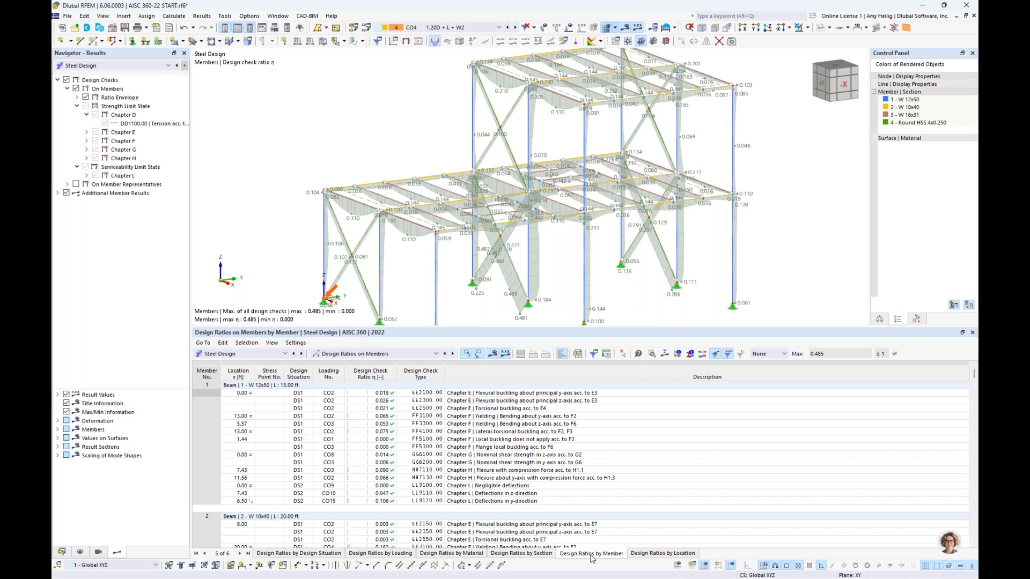
Examine member 1's design checks, including torsional buckling to E4 and lateral-torsional buckling to F2, F3, enlarging the table further.
scroll(590, 185, down, 4)
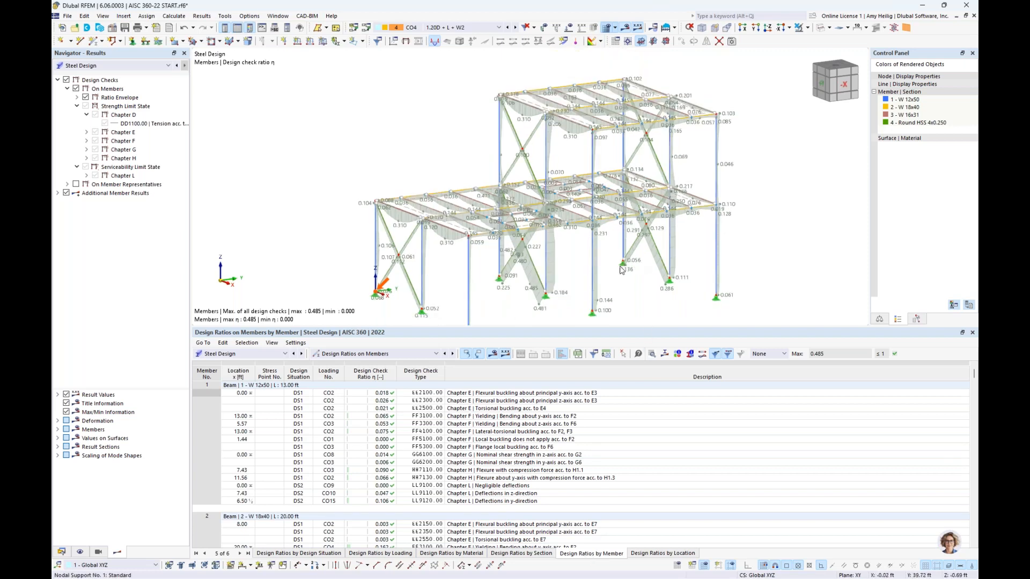
click(547, 408)
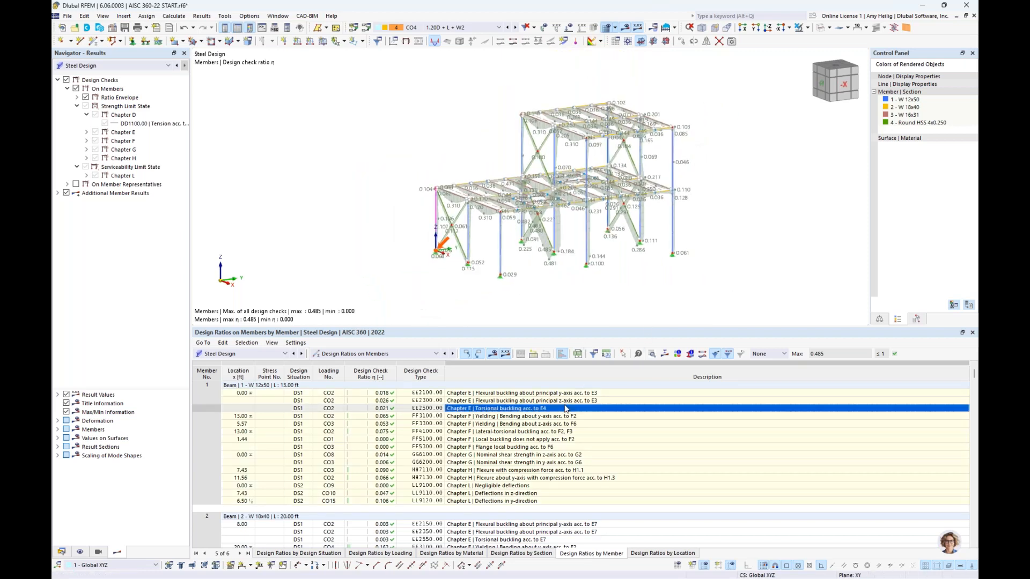
click(547, 432)
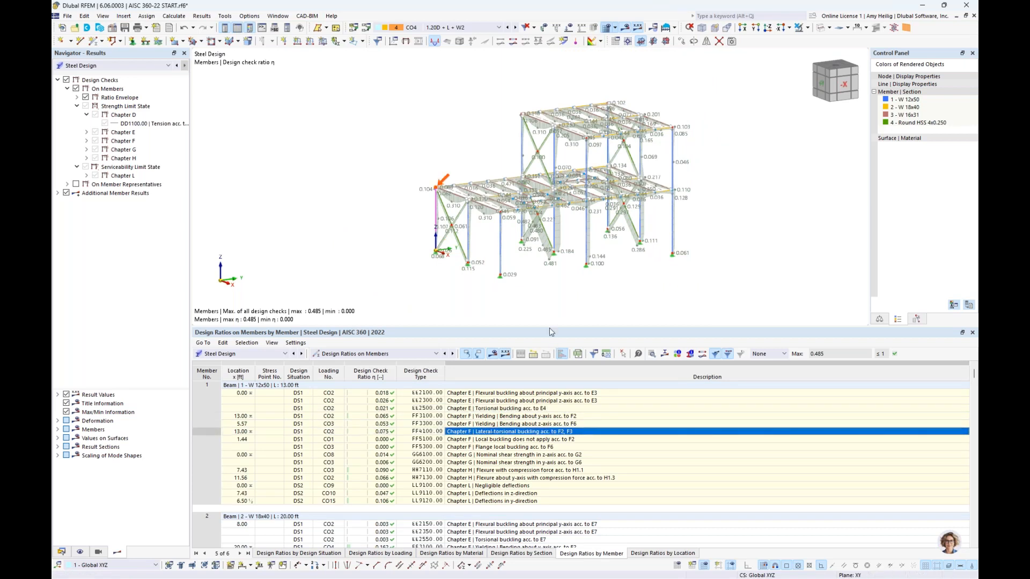
drag(552, 325, 547, 289)
click(537, 412)
Examine member 2's design checks for lateral-torsional buckling, flexure with compression, deflections and yielding about the z-axis.
scroll(539, 418, down, 1)
click(536, 503)
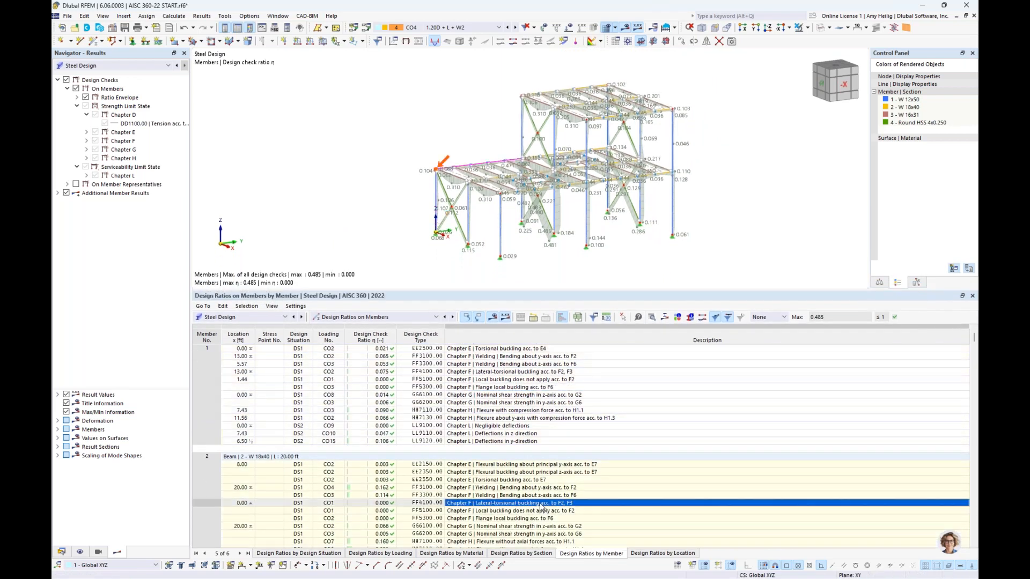
scroll(533, 435, down, 5)
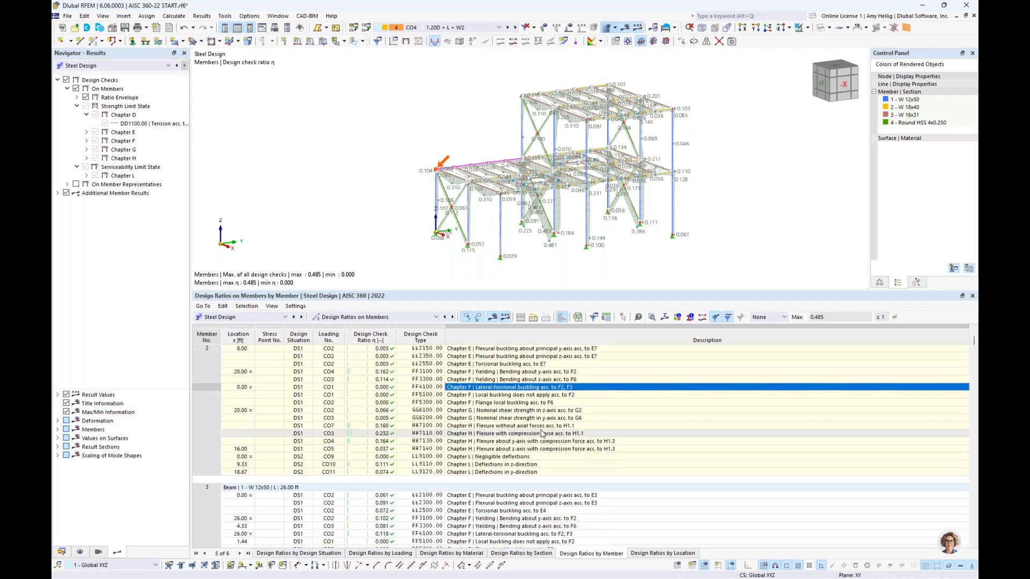
click(533, 433)
click(531, 457)
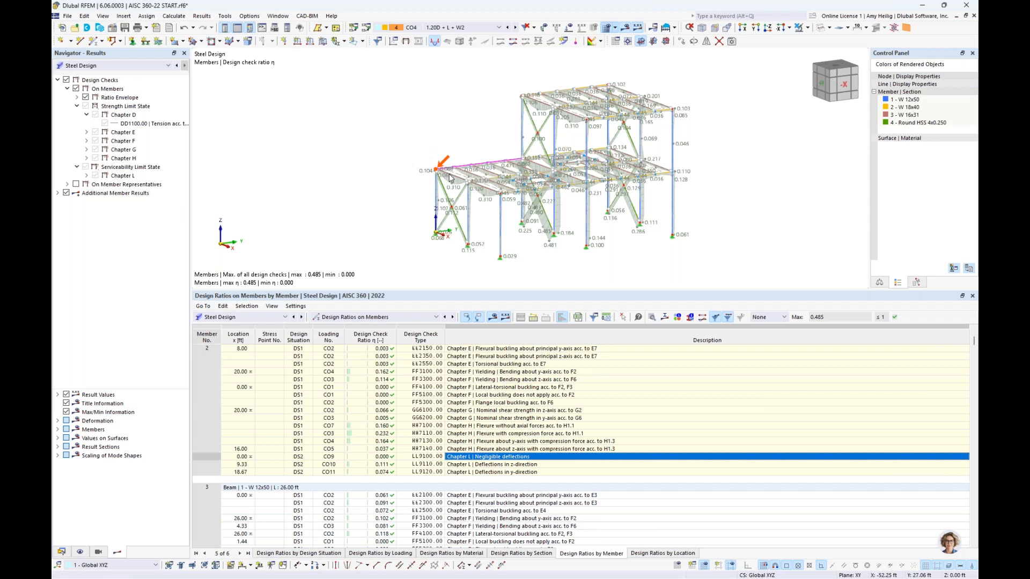
click(493, 380)
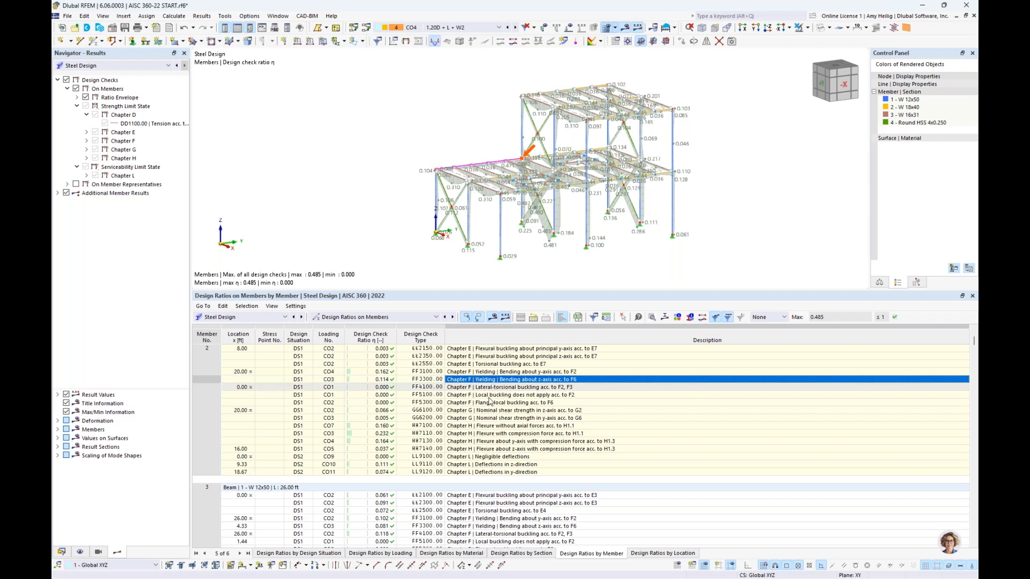
scroll(493, 413, up, 1)
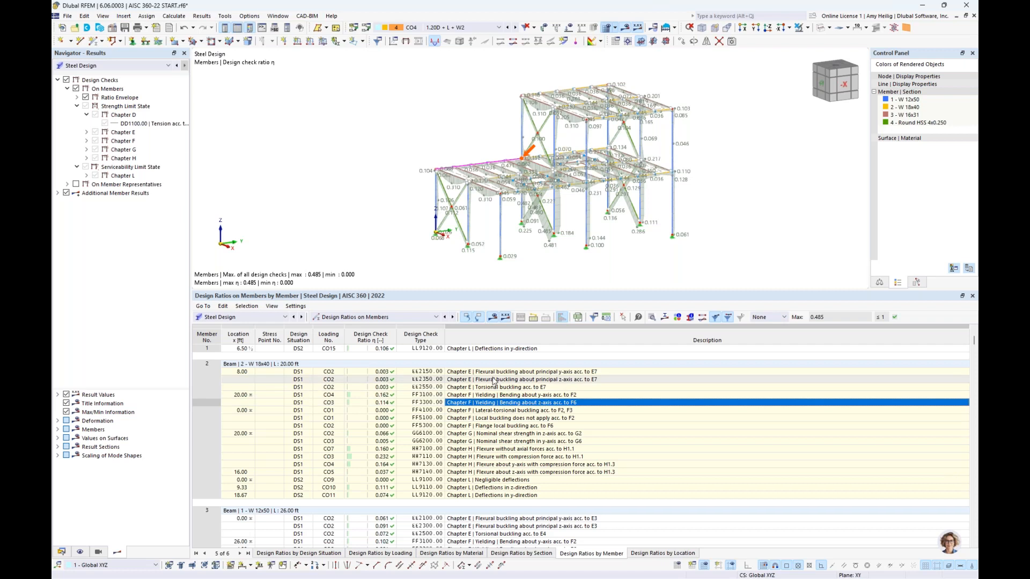
scroll(489, 429, down, 1)
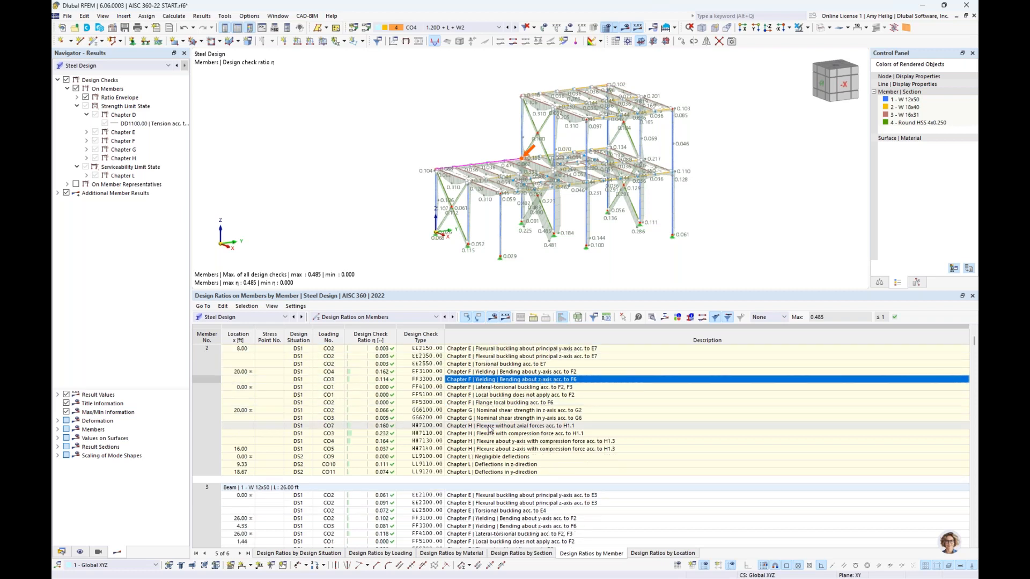
scroll(489, 429, up, 1)
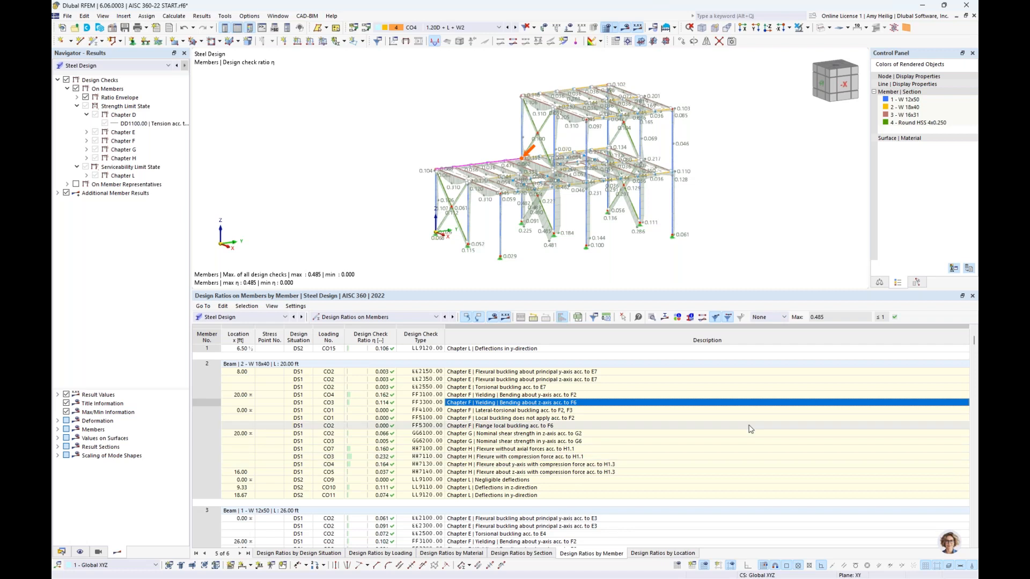
Filter the design ratios to the maximum check per member, review the shortened list, and restore the unfiltered list.
click(784, 317)
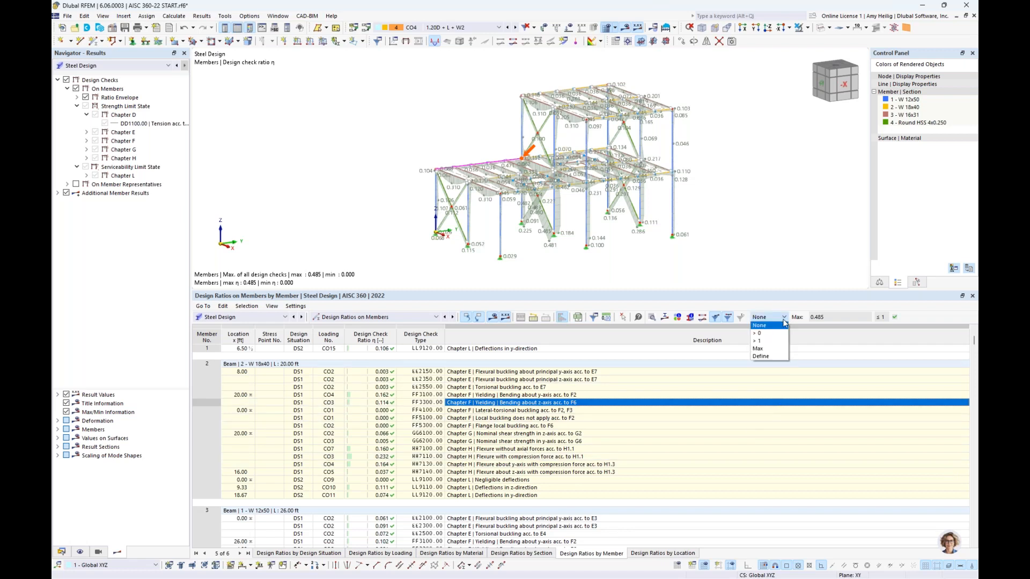
click(775, 349)
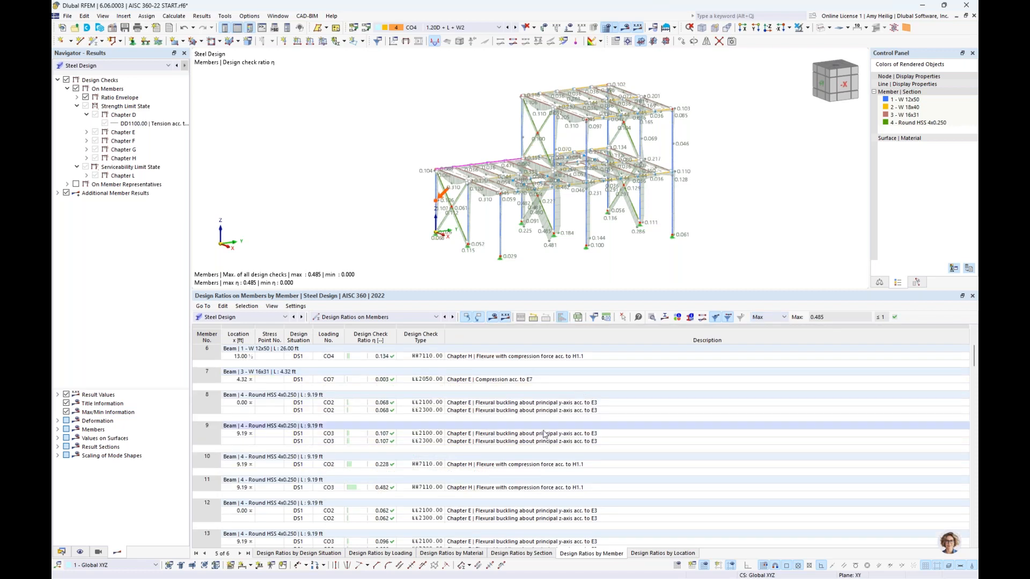
scroll(541, 436, down, 5)
scroll(423, 456, down, 4)
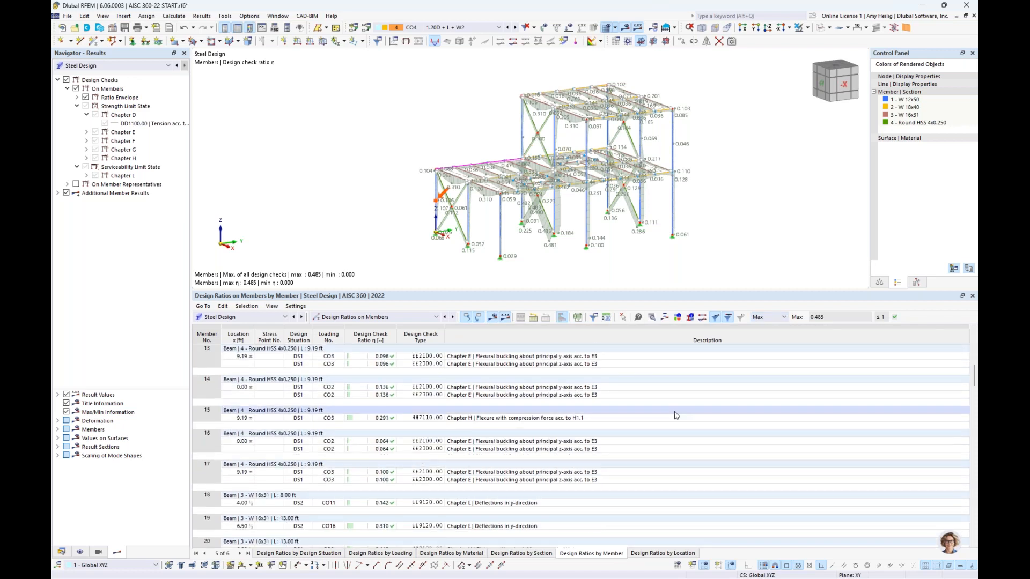
click(766, 318)
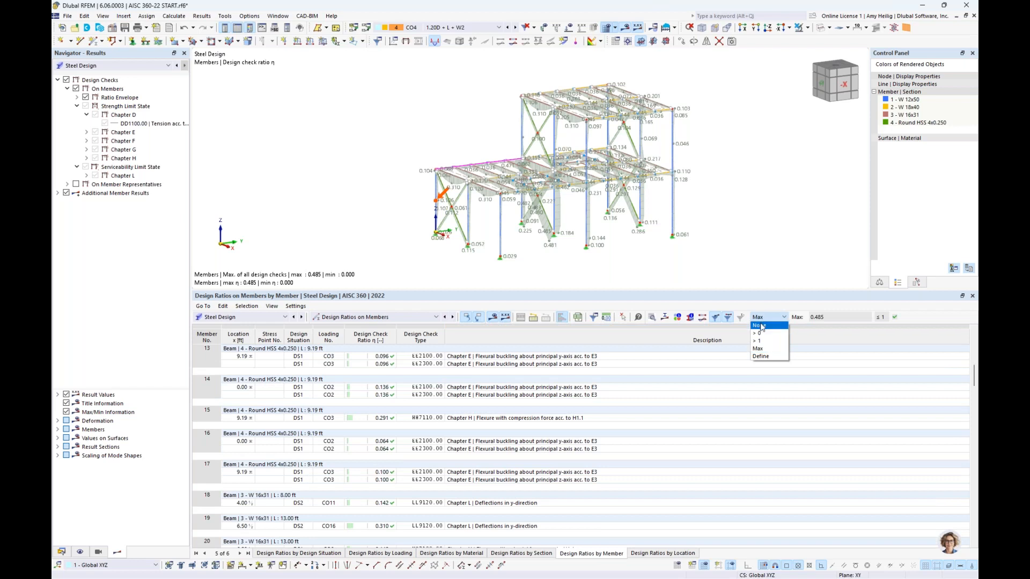
click(761, 325)
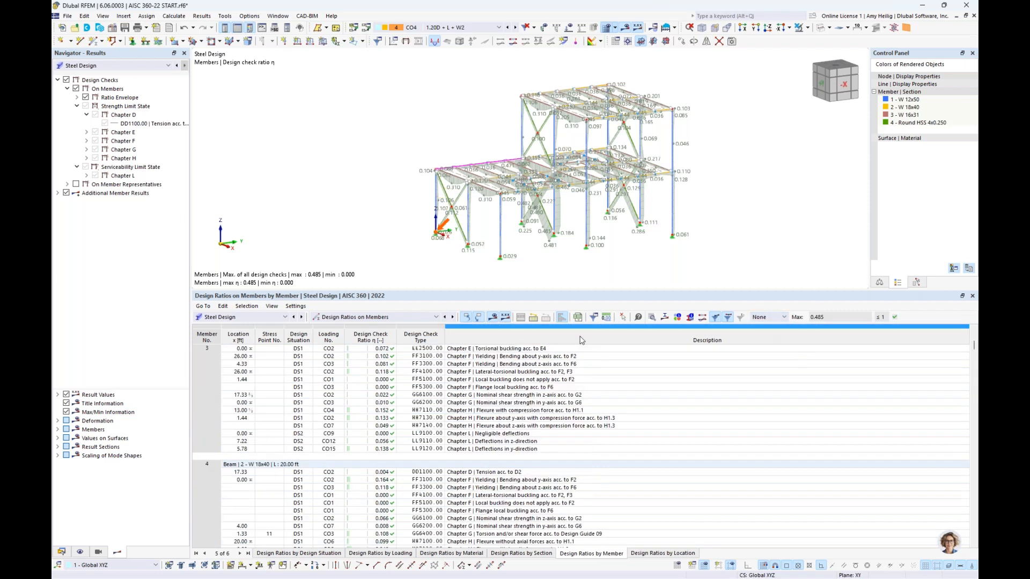
Locate member 3's flexure with compression force check to H1.1 and open its design check details.
click(582, 379)
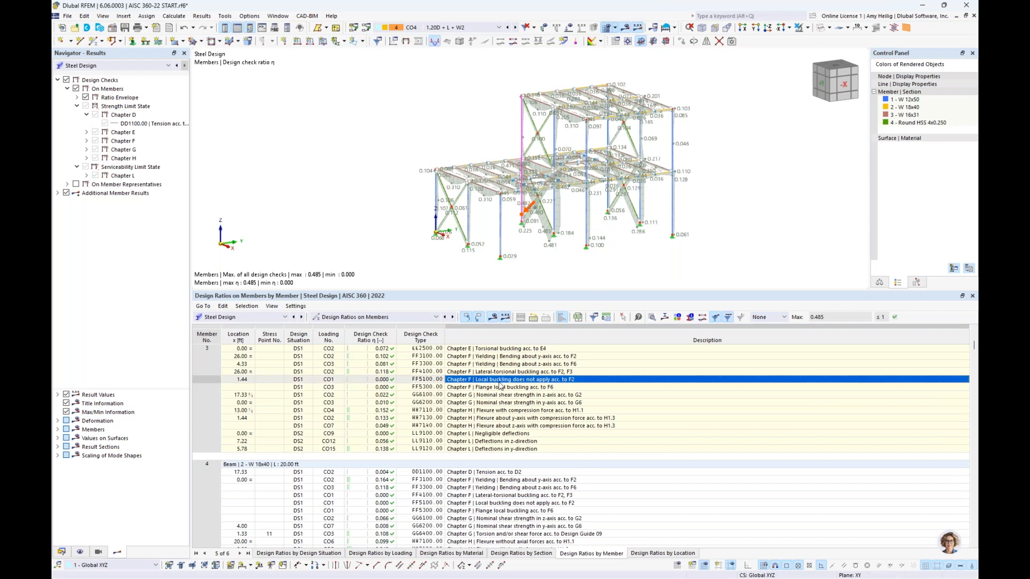
click(498, 411)
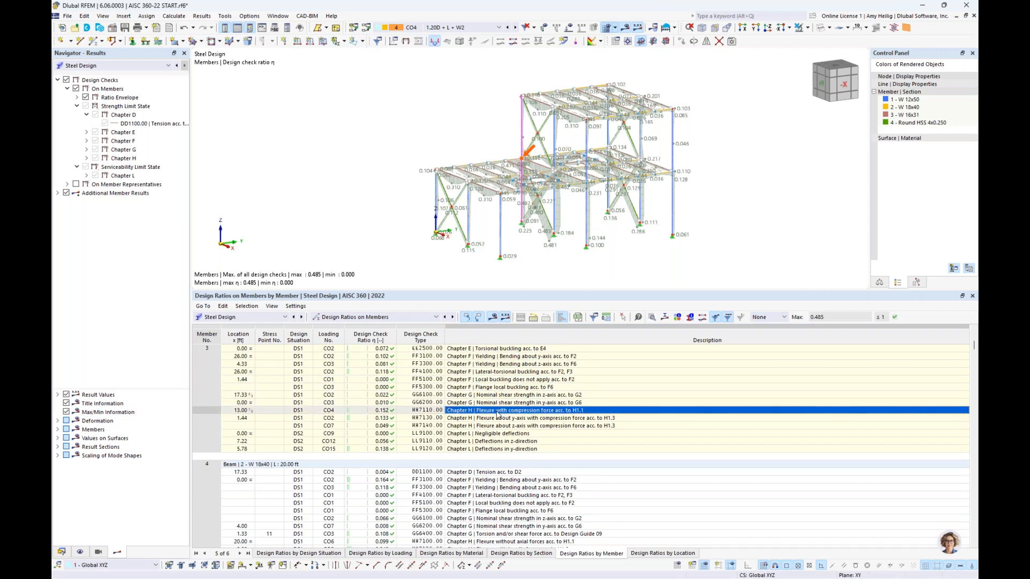
click(652, 317)
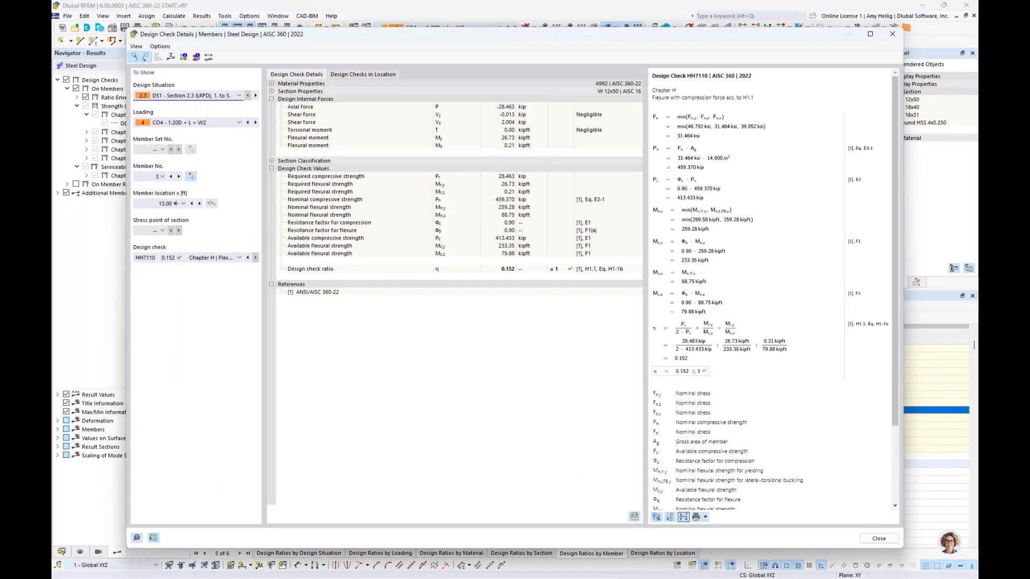
Read the enlarged design check formulas, and expand the section classification down to the Element No. 1 flange in flexure.
ctrl+scroll(689, 154, up, 3)
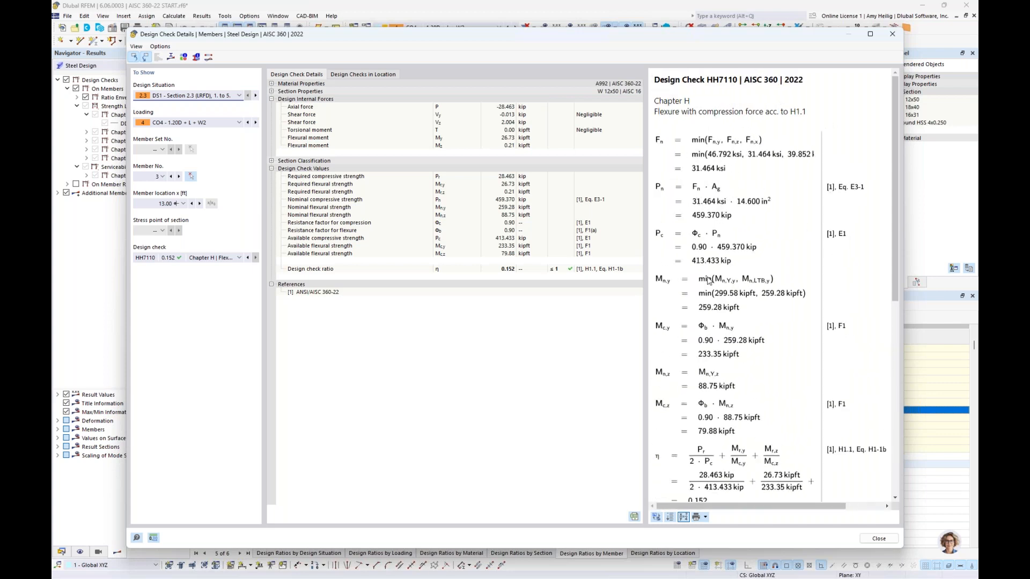
scroll(708, 280, down, 1)
scroll(709, 280, down, 2)
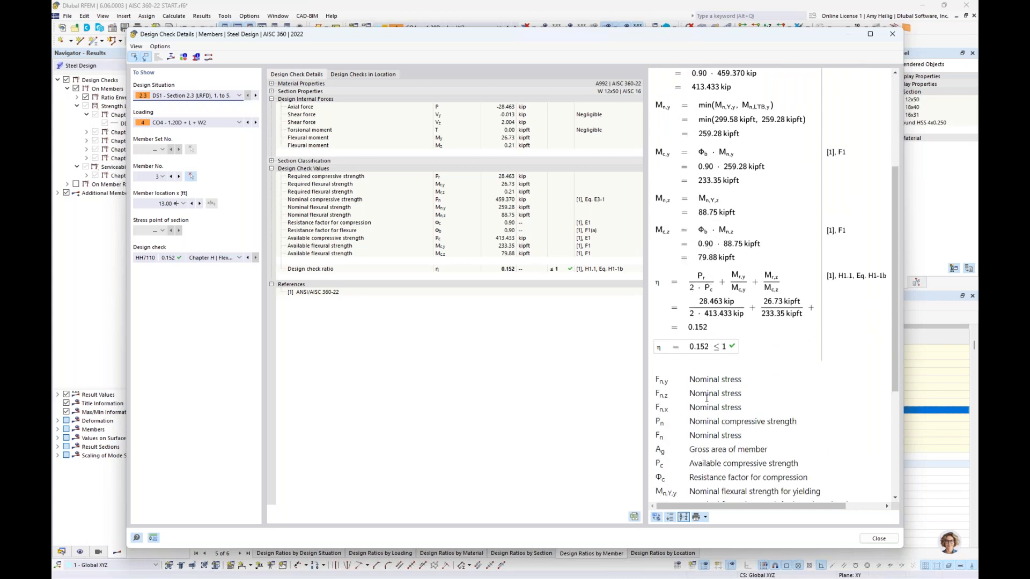
click(271, 161)
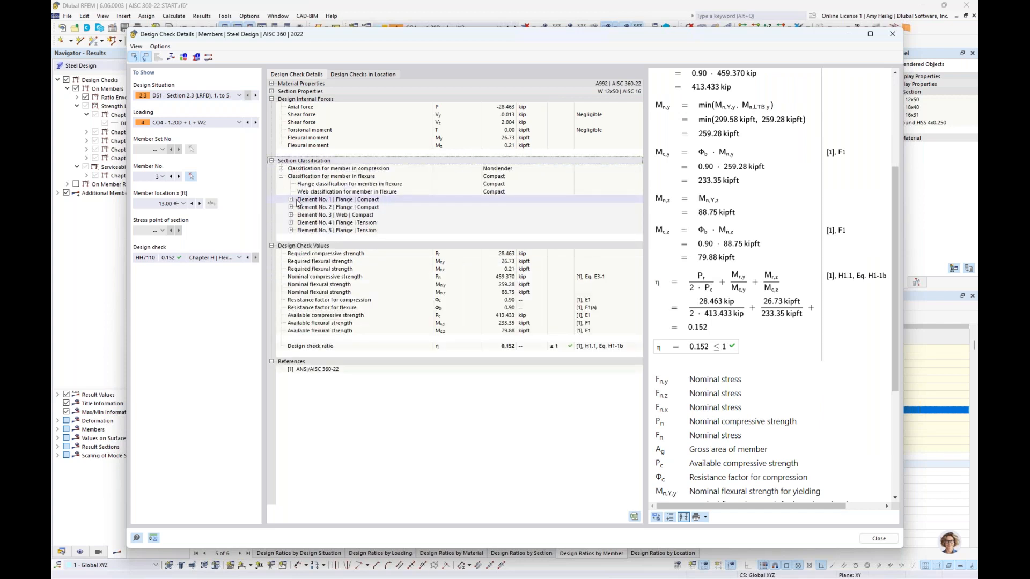
click(291, 200)
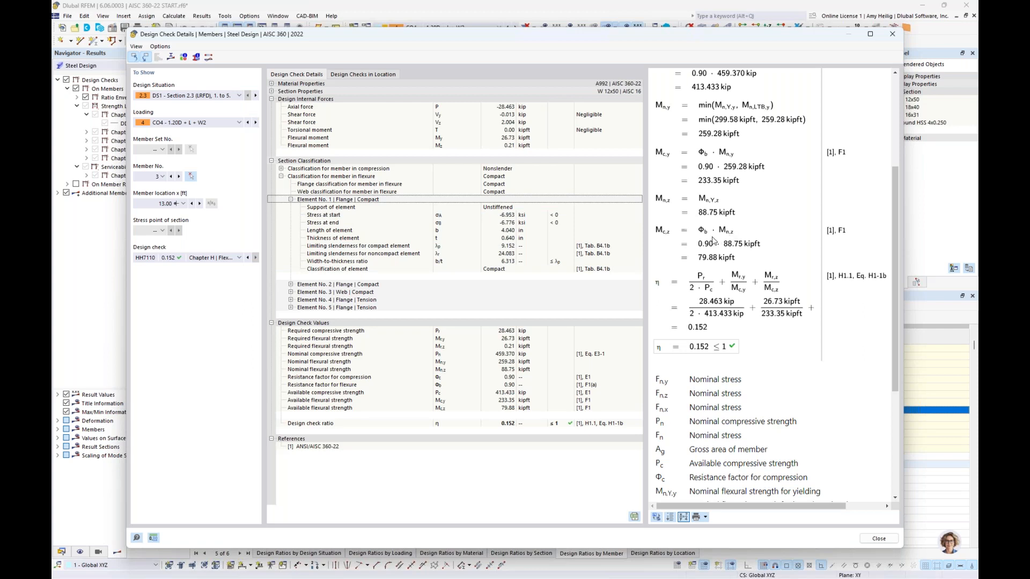
View the section stress diagram of member 3 as von Mises equivalent stress, and close the diagram and the check details.
click(171, 60)
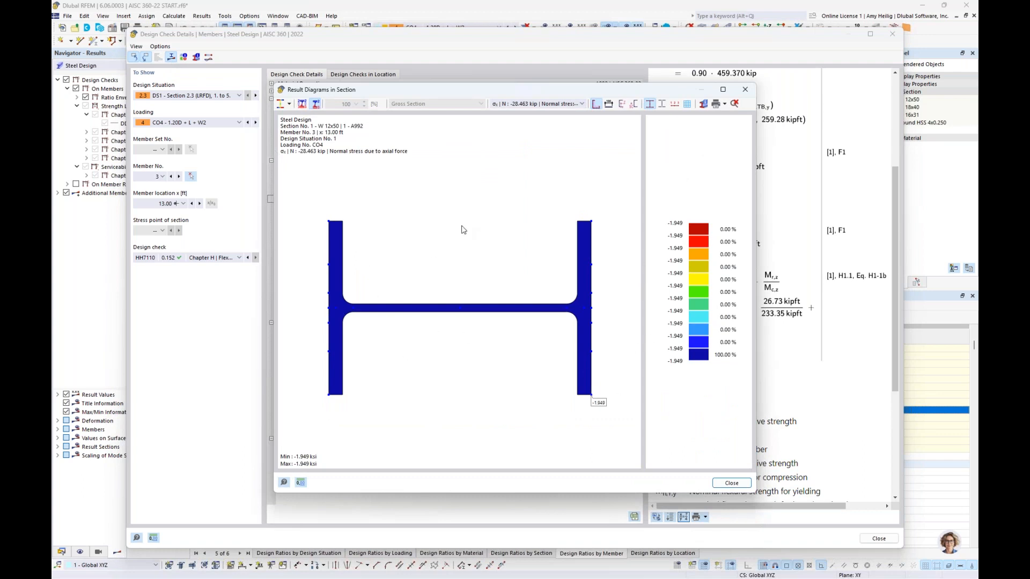
click(289, 106)
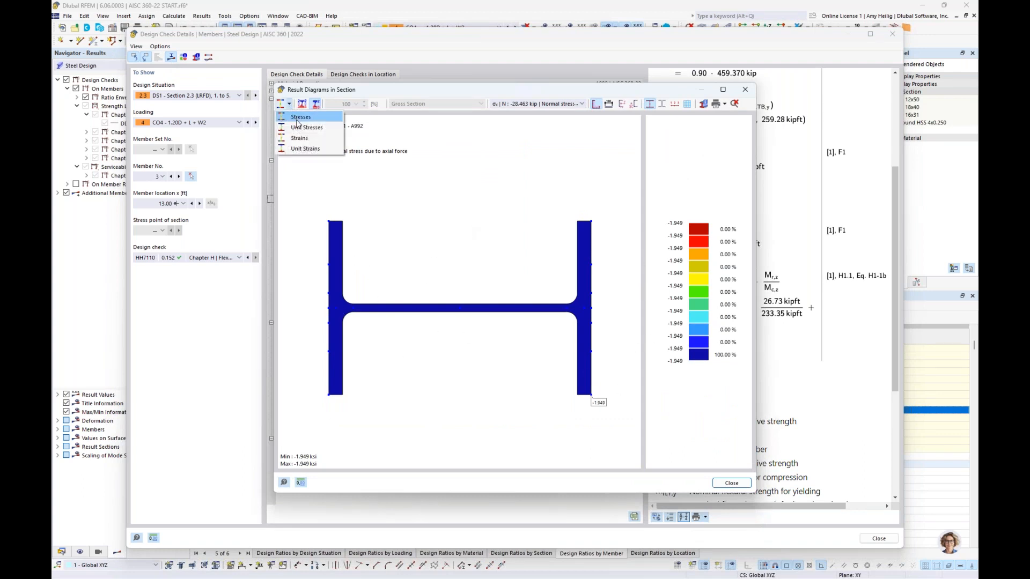
click(418, 133)
click(559, 104)
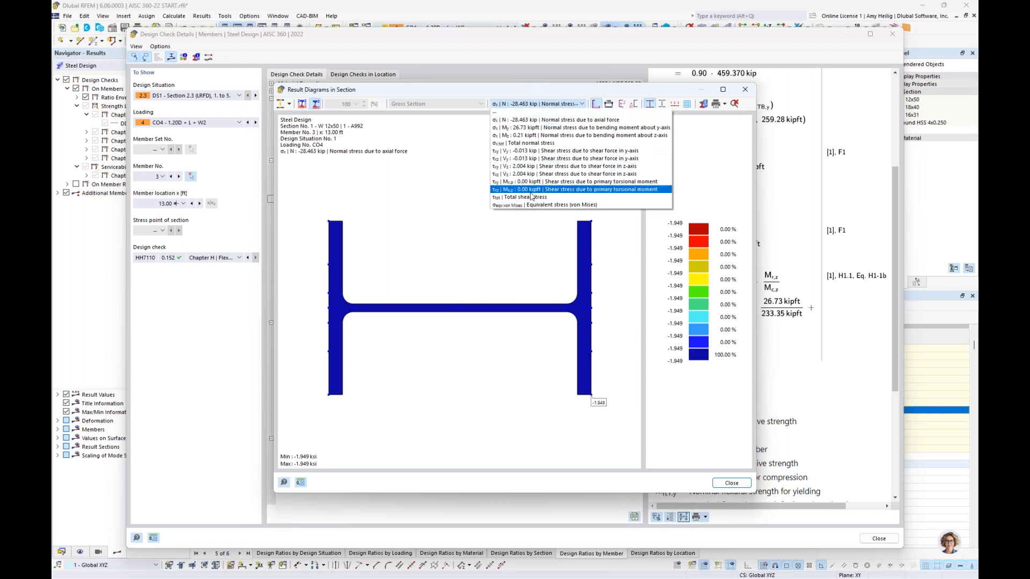
click(529, 207)
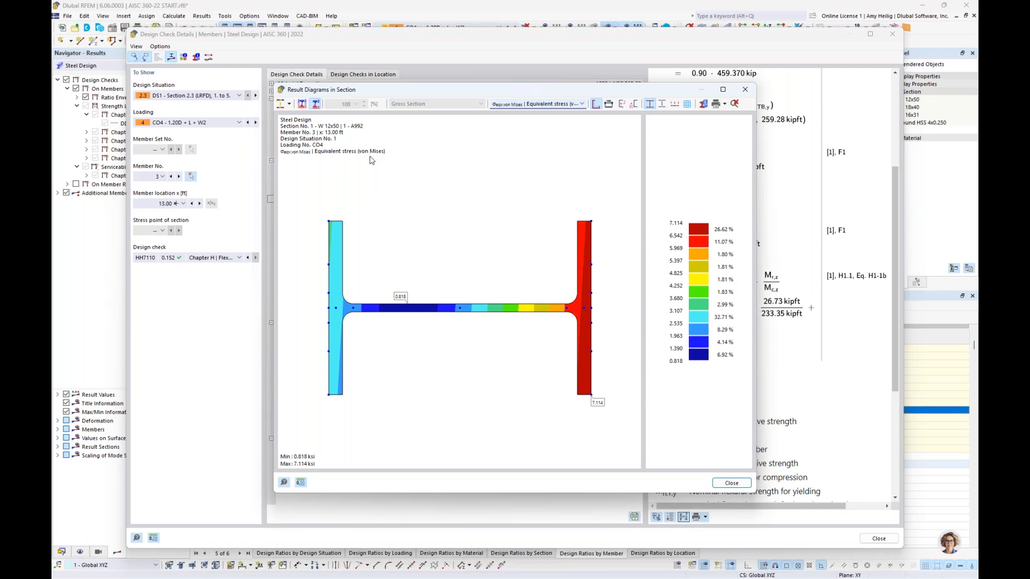
click(732, 483)
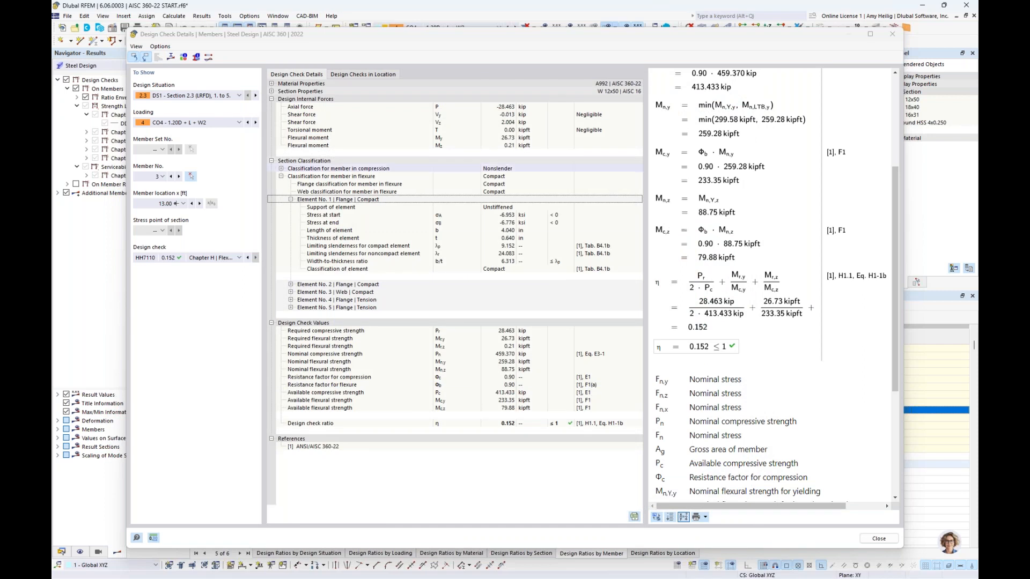
click(879, 539)
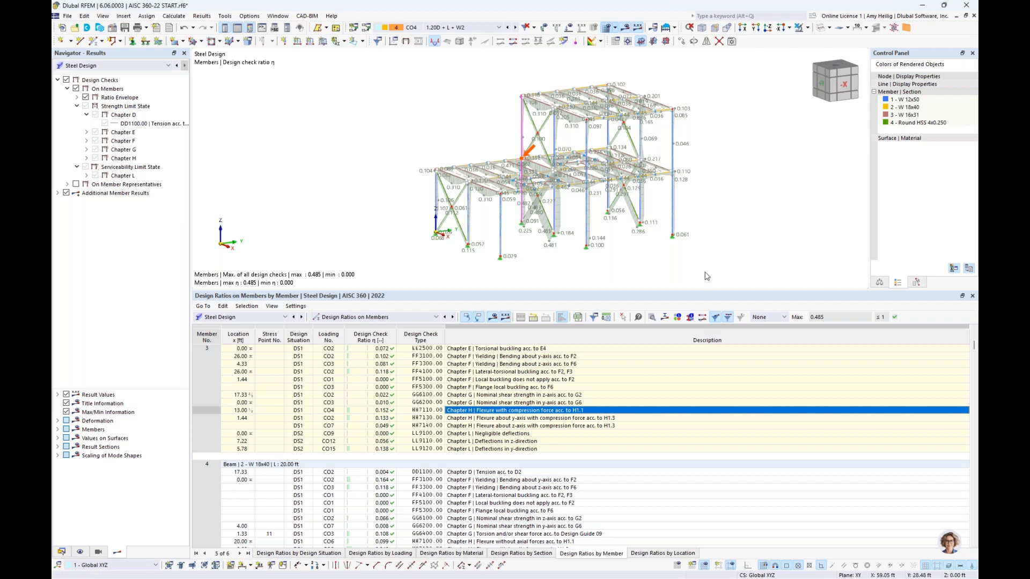
Clear the member selection, shrink the results table to enlarge the model view, and switch to the model AISC 341-22 START.rf6.
click(706, 276)
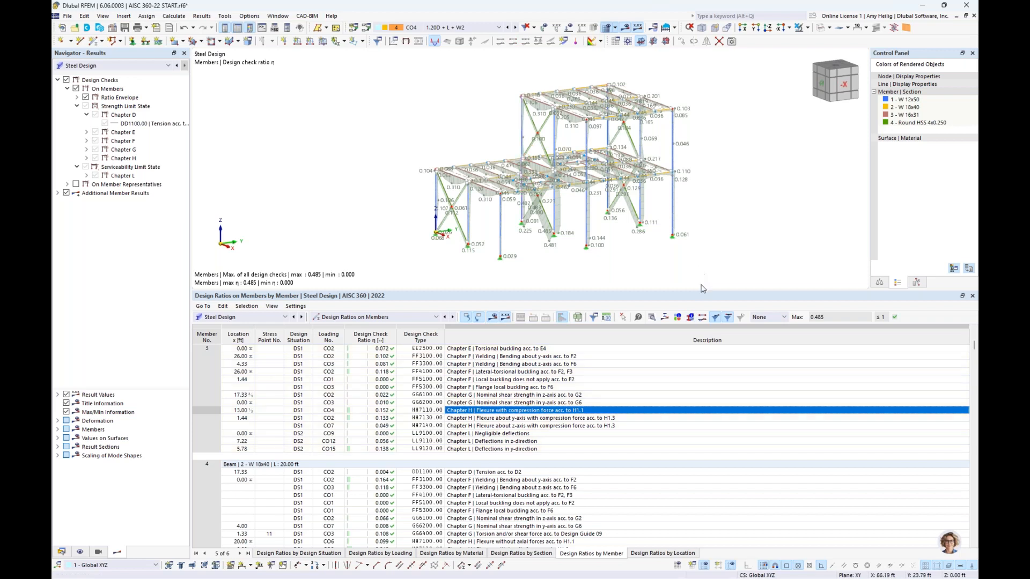
drag(697, 291, 692, 368)
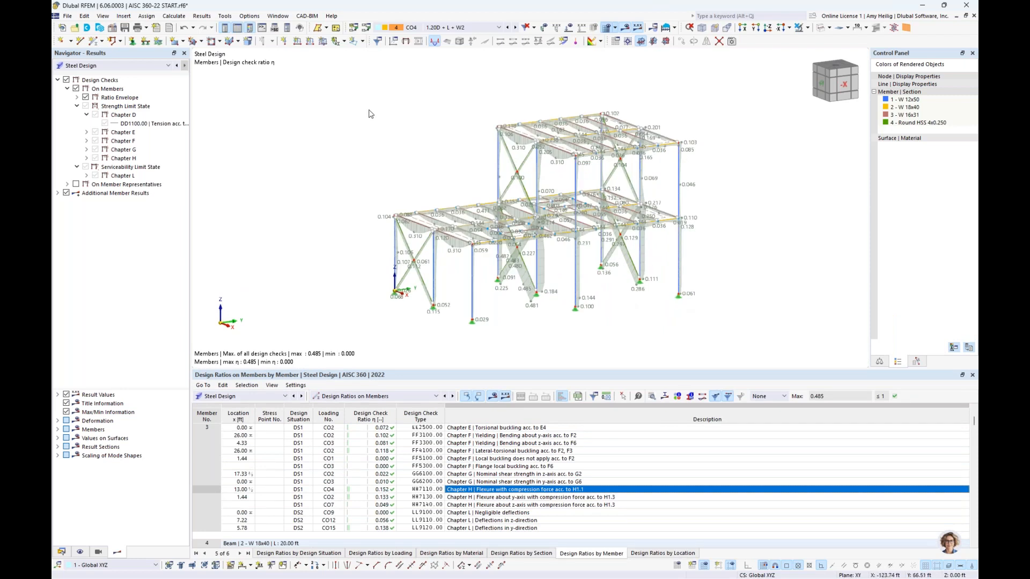
click(278, 16)
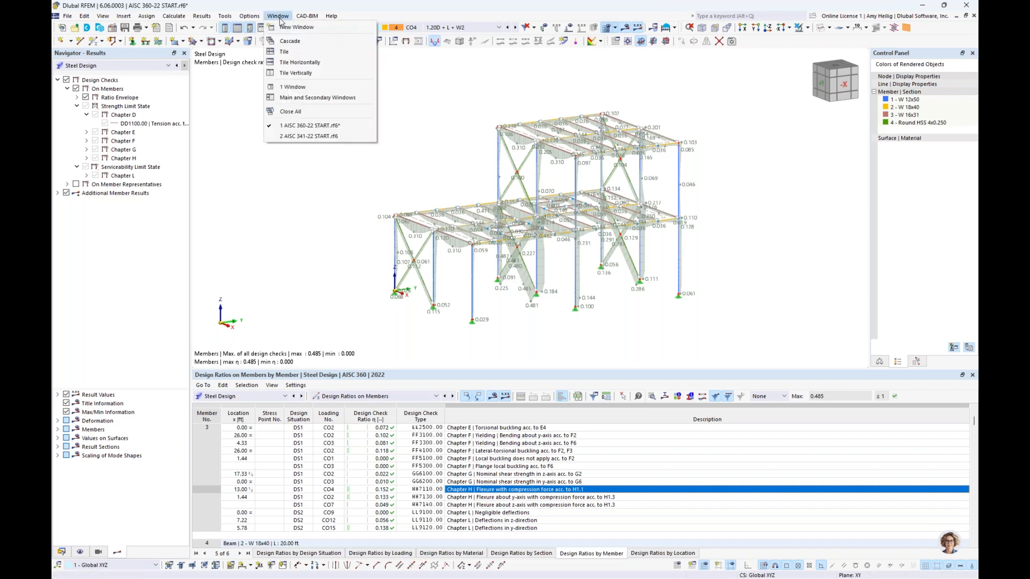
click(289, 136)
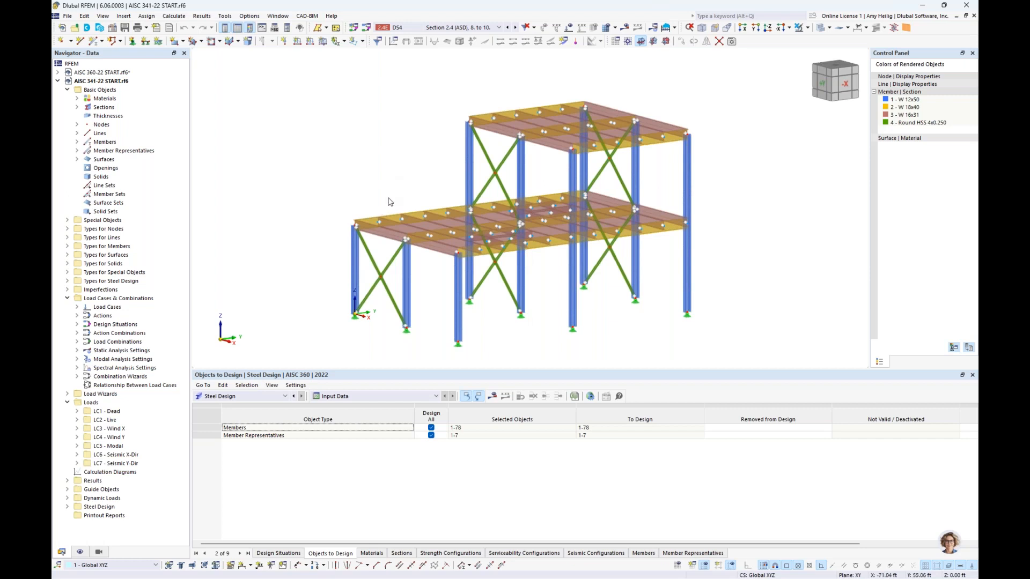
scroll(390, 202, up, 1)
scroll(396, 201, down, 1)
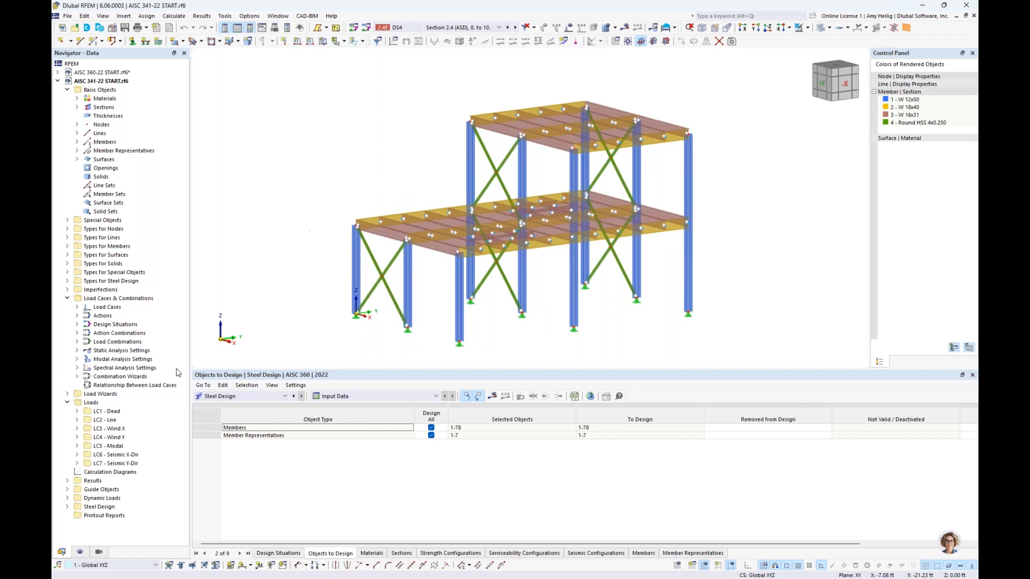
Show the saved SFRS view of the seismic frames in an enlarged model area and look at it from another angle.
click(100, 552)
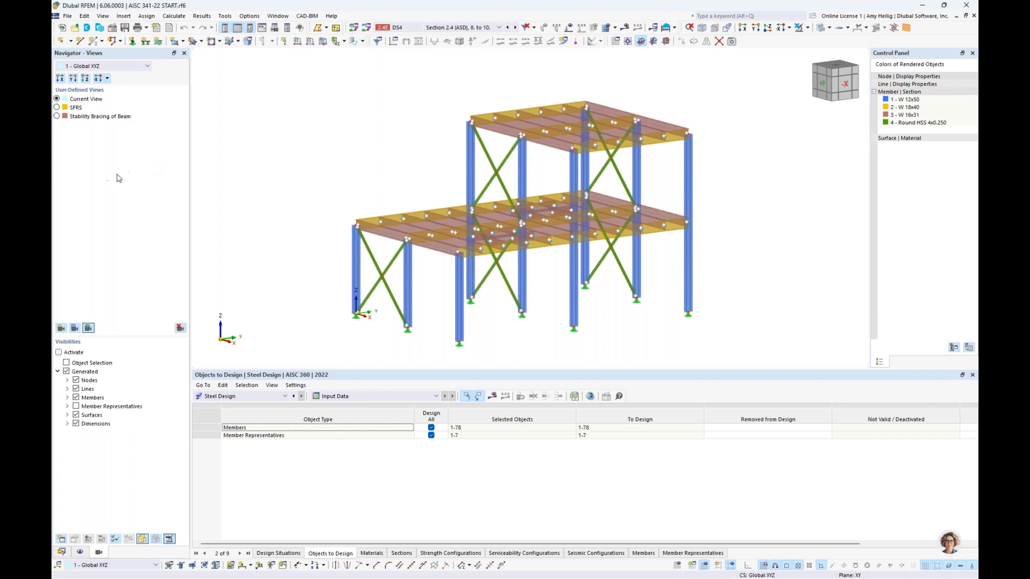
click(57, 108)
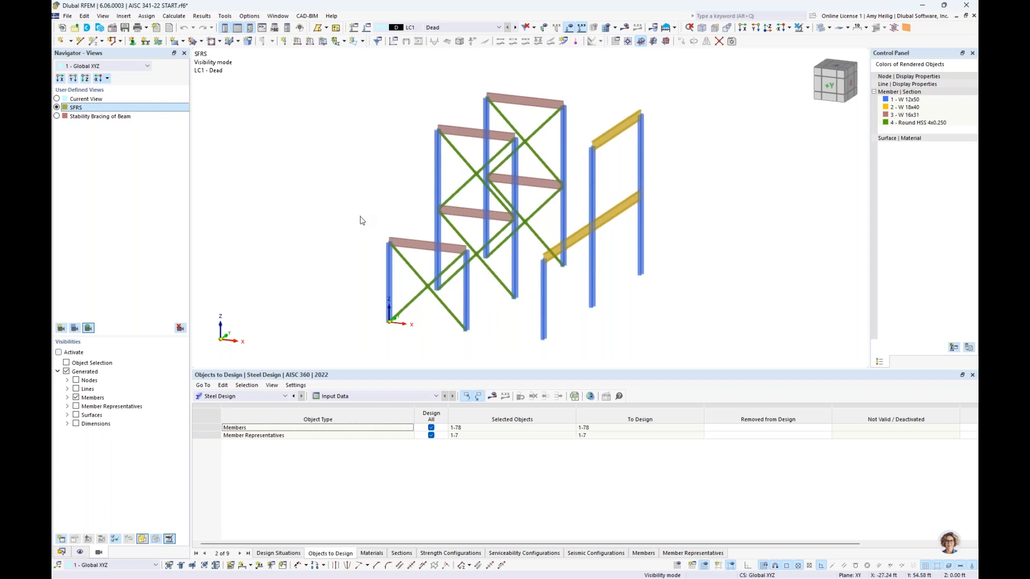
ctrl+middle_drag(361, 219, 344, 217)
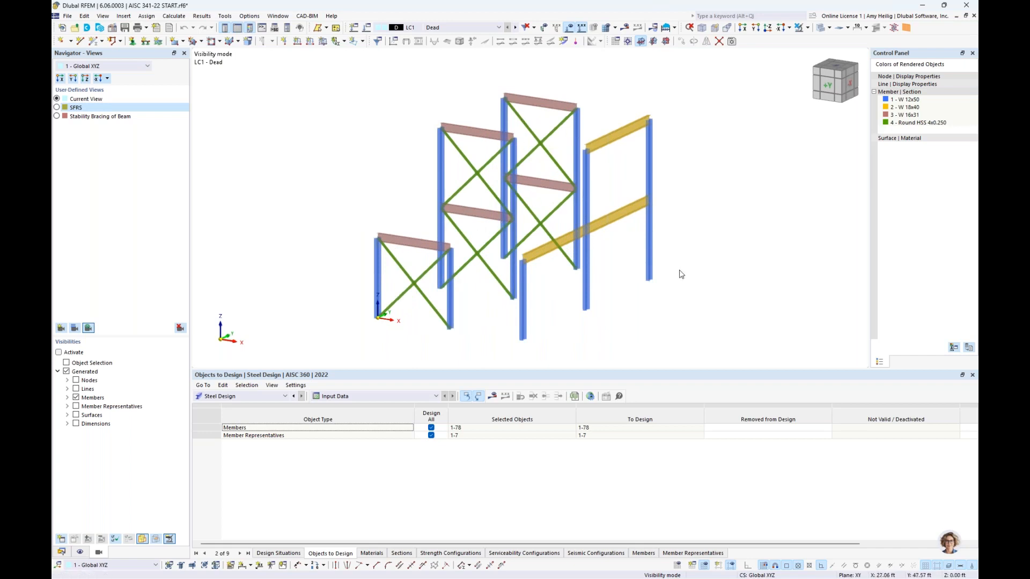
scroll(675, 302, up, 1)
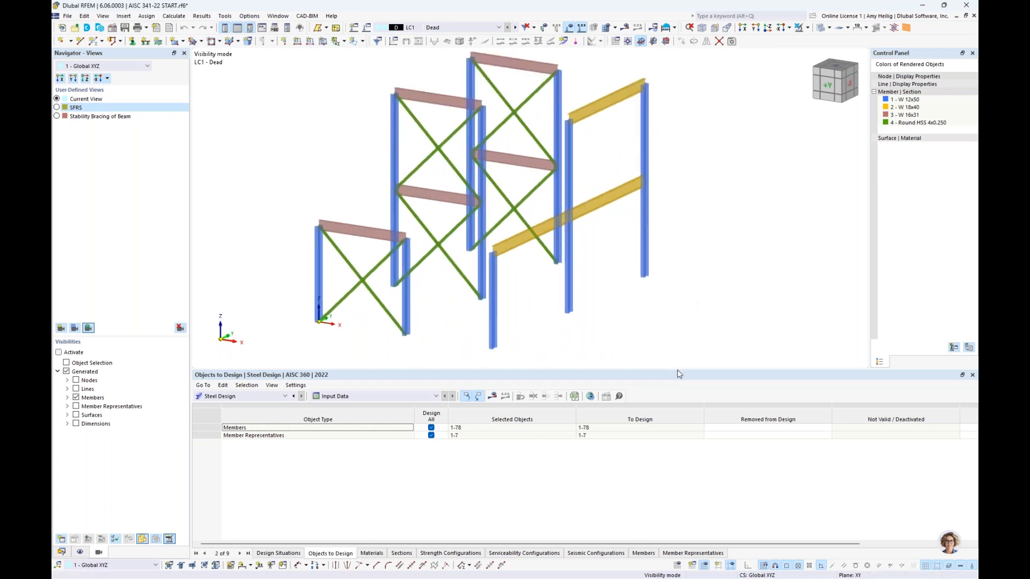
drag(678, 374, 678, 448)
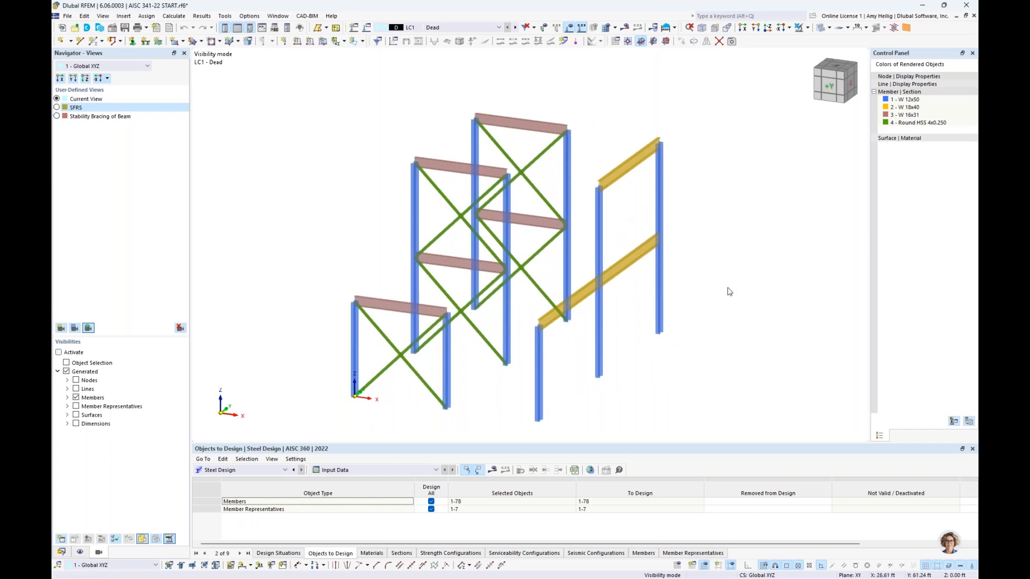
ctrl+middle_drag(727, 290, 754, 309)
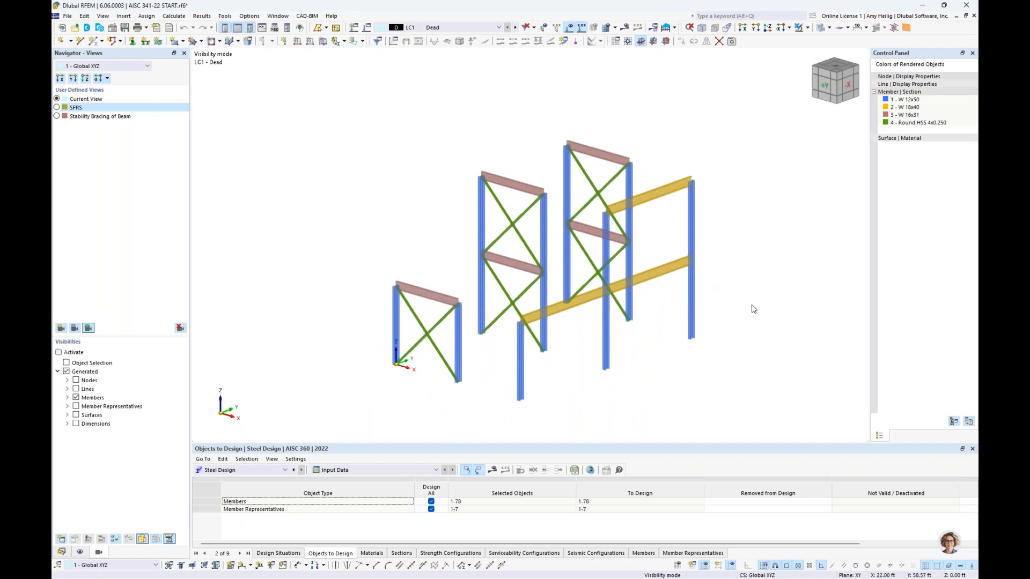
Examine the analysis type and settings of load cases LC5 Modal, LC6 Seismic X-Dir and LC7 Seismic Y-Dir.
click(368, 30)
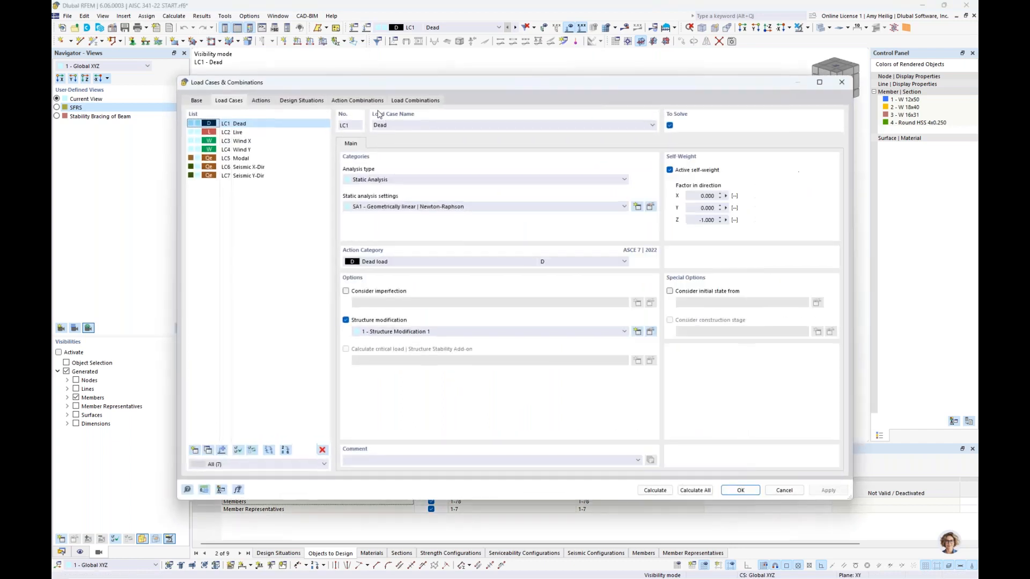
click(248, 160)
click(249, 167)
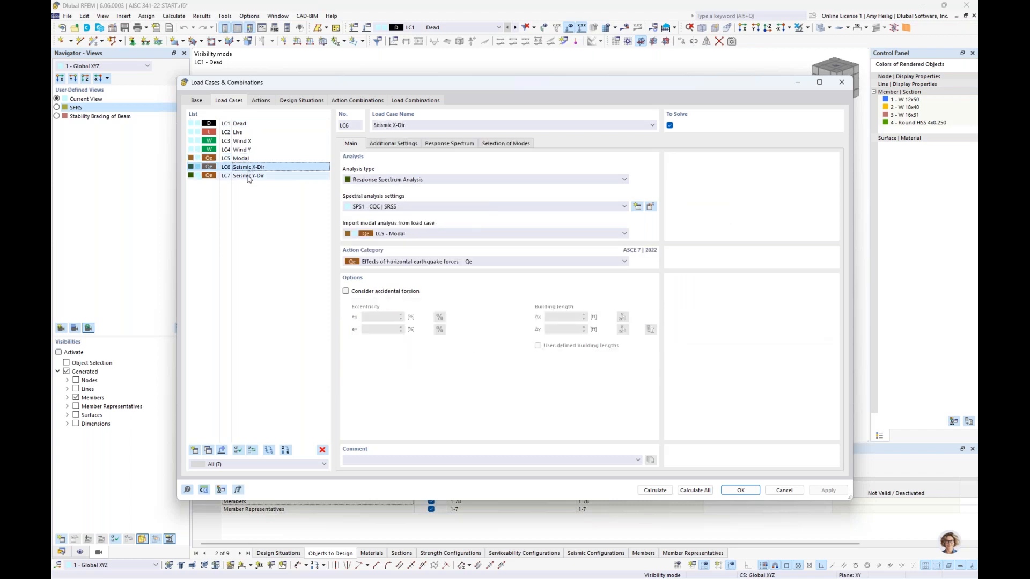
click(247, 176)
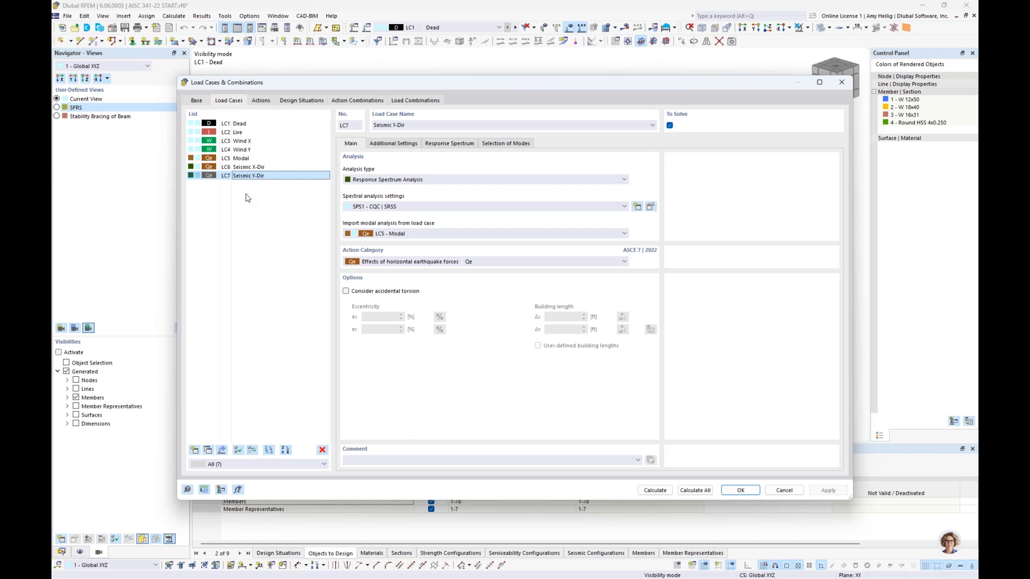
click(252, 159)
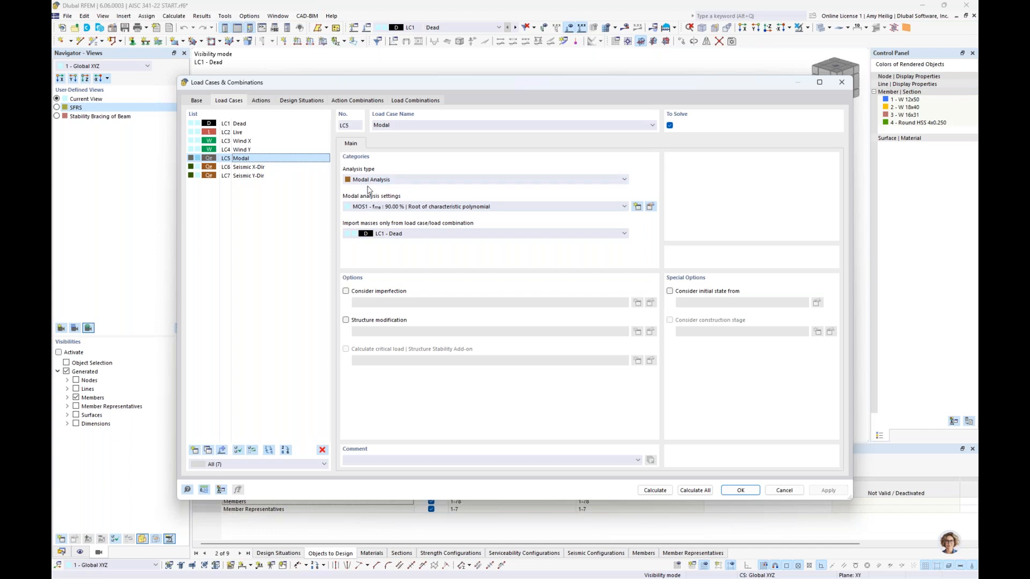
click(274, 167)
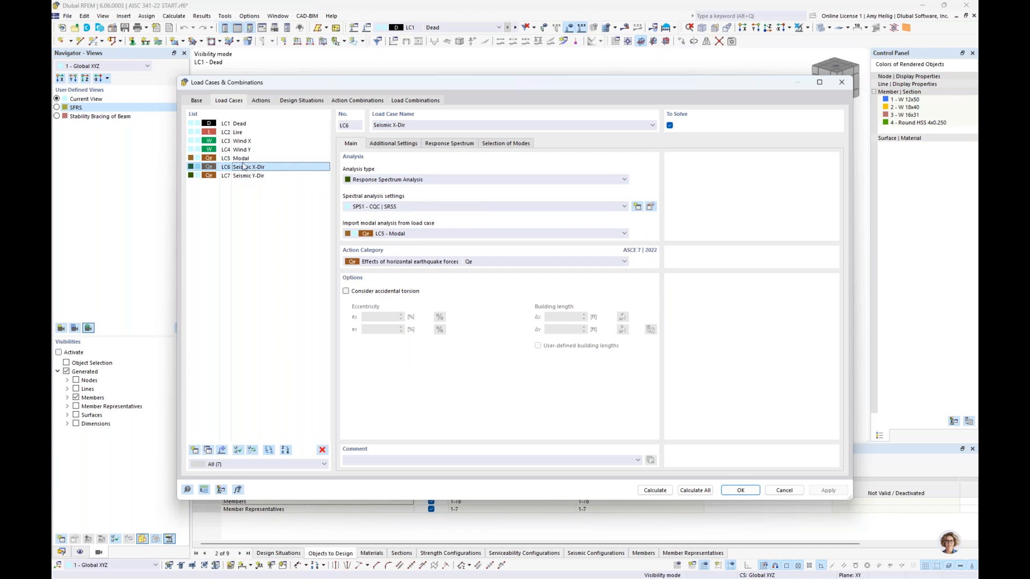
click(260, 178)
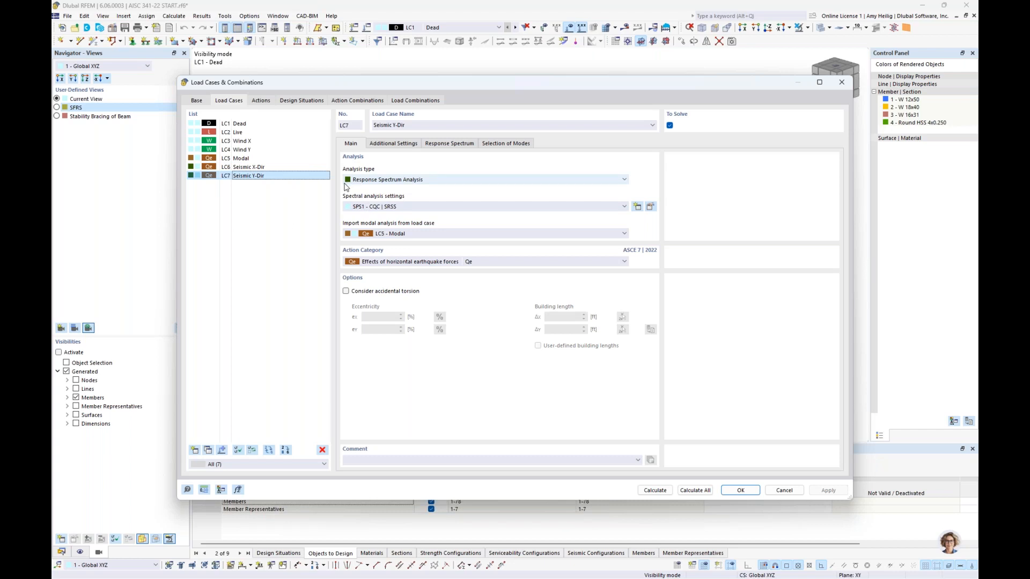
Examine the response spectrum of load case LC6 Seismic X-Dir, including its response modification factor, and close it without changes.
click(279, 170)
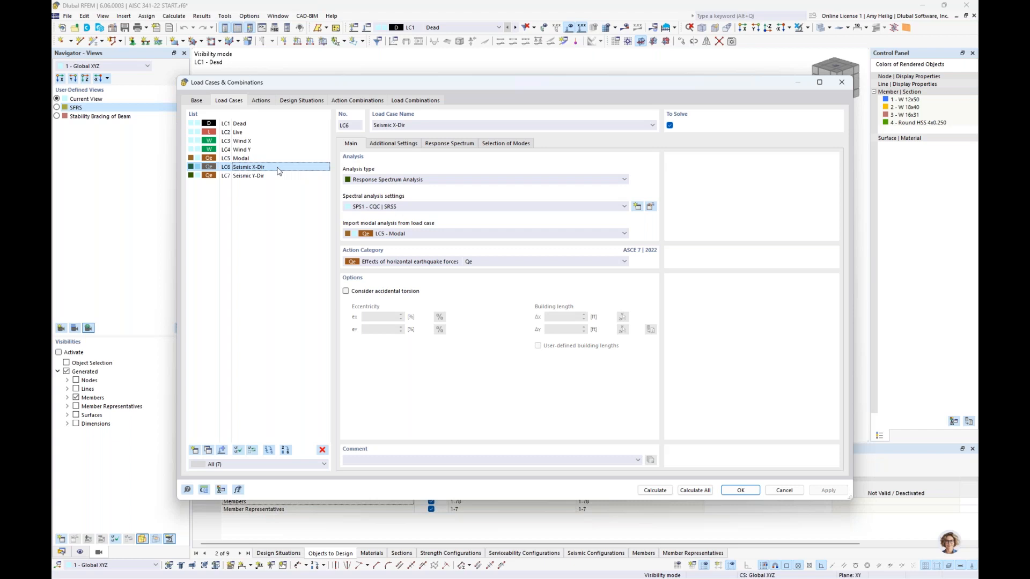
click(448, 144)
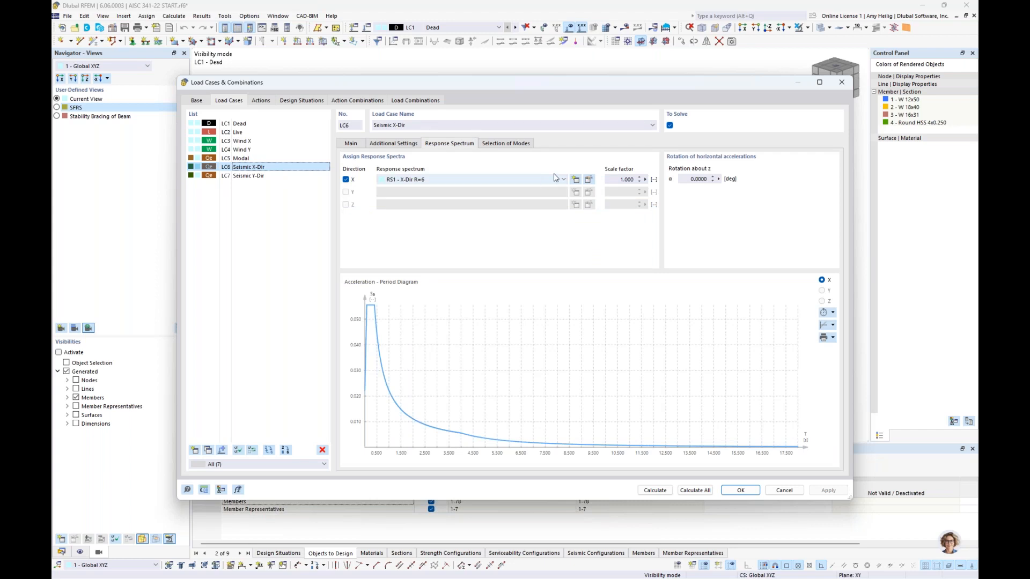
click(589, 180)
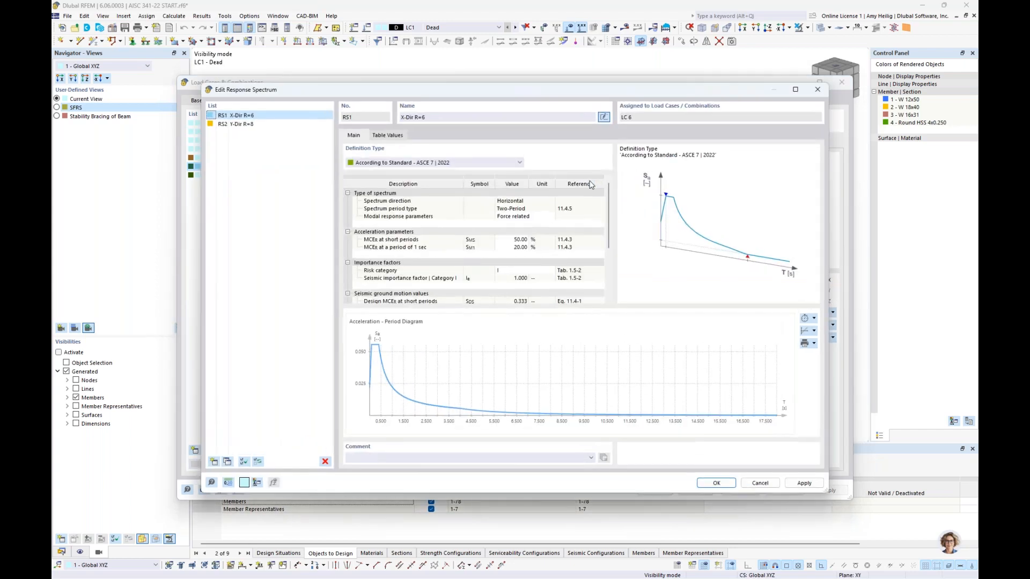
scroll(609, 199, down, 3)
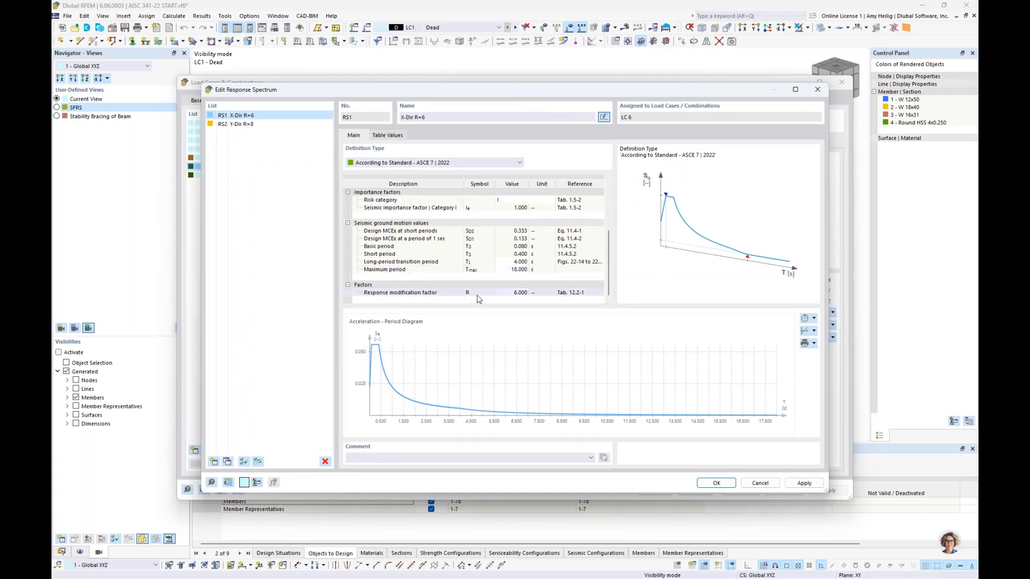
click(760, 483)
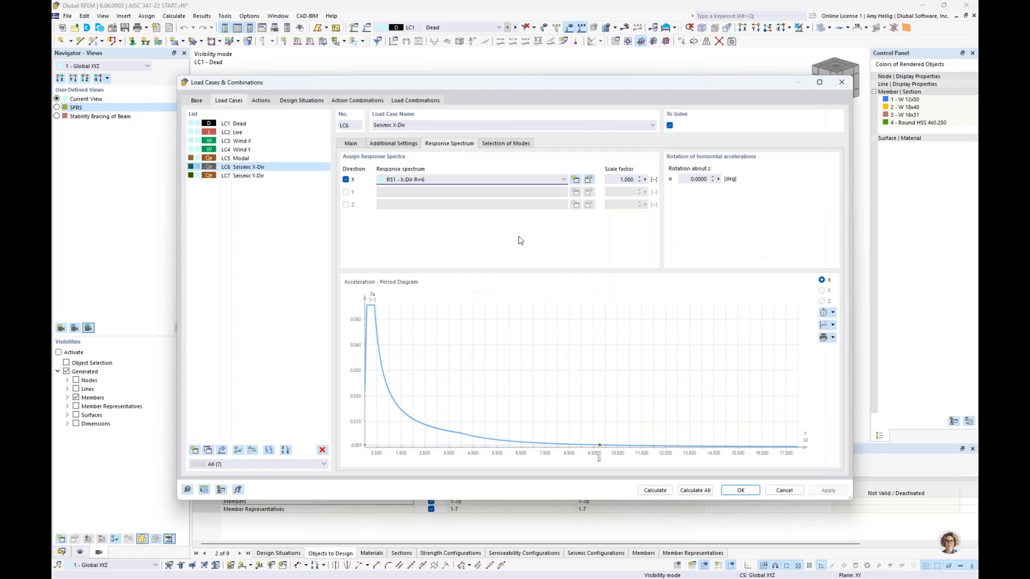
Examine the Y-direction response spectrum assigned to load case LC7 Seismic Y-Dir, and close it without changes.
click(268, 177)
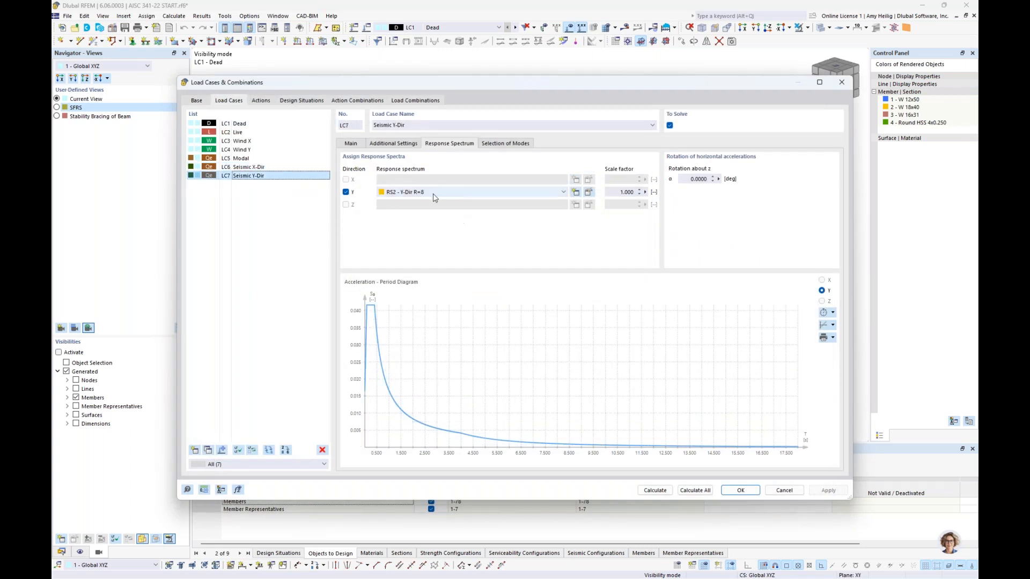
click(589, 192)
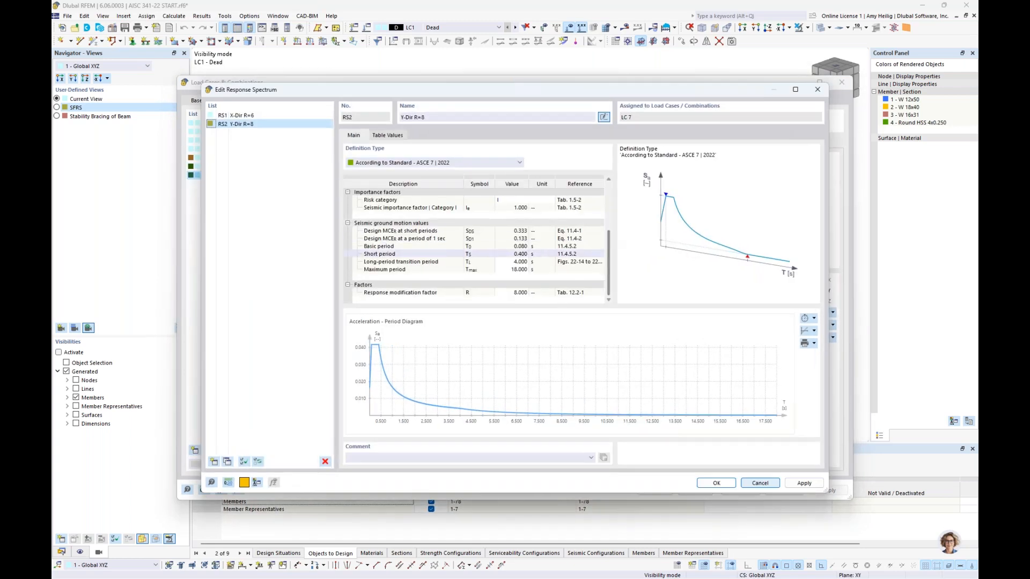
click(759, 482)
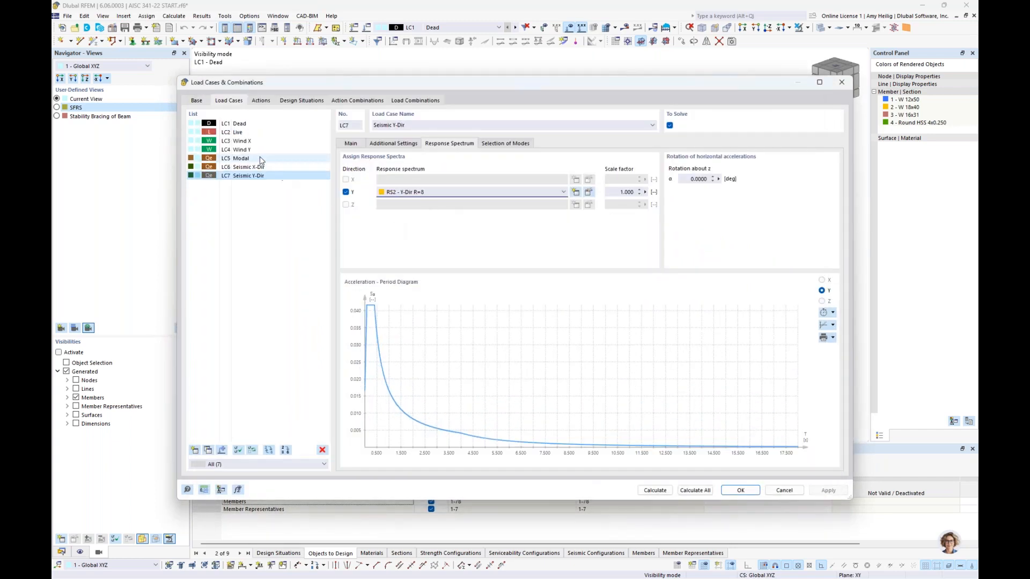
Examine the redundancy, overstrength and orthogonal combination factors of the ASCE 7 | 2022 combination wizard, and switch to the presentation slide about these factors.
click(261, 159)
click(201, 102)
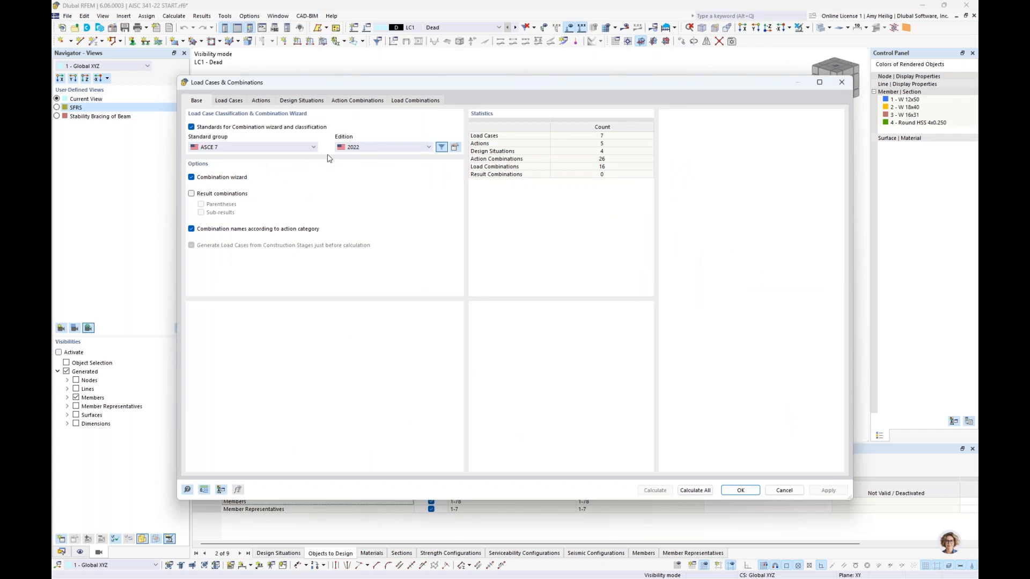
click(455, 148)
drag(470, 122, 485, 191)
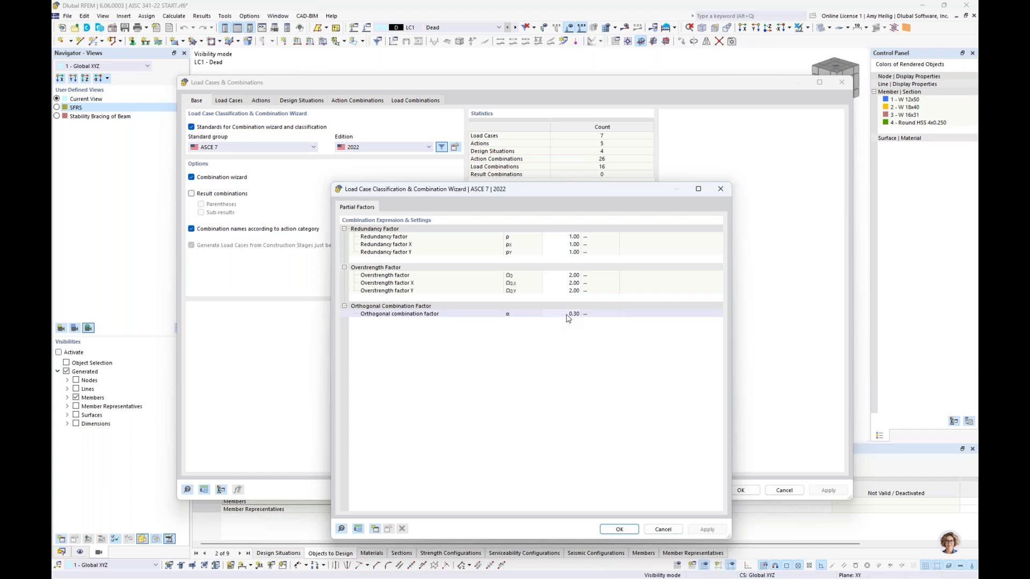
click(466, 253)
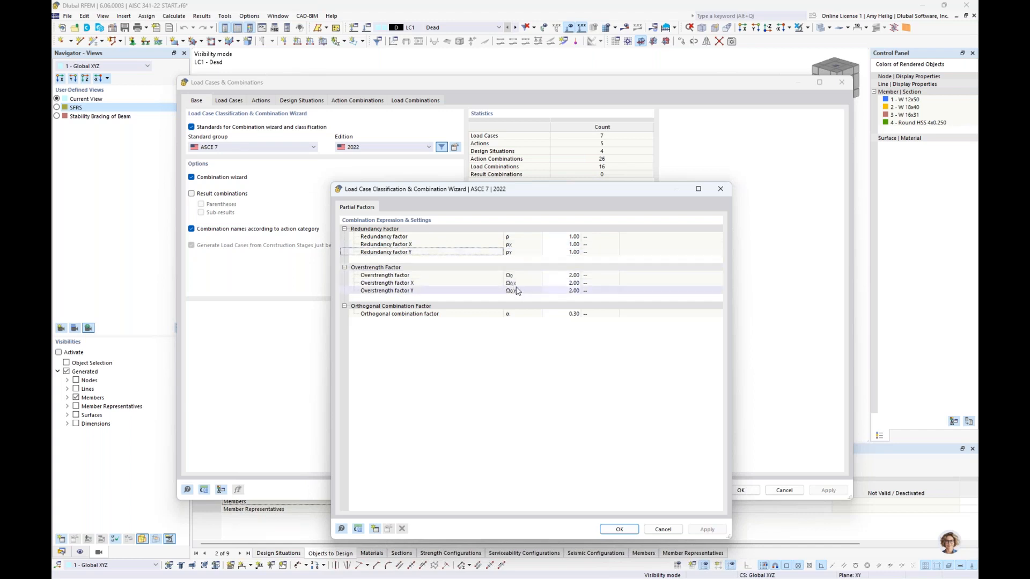
key(super+Tab)
click(463, 292)
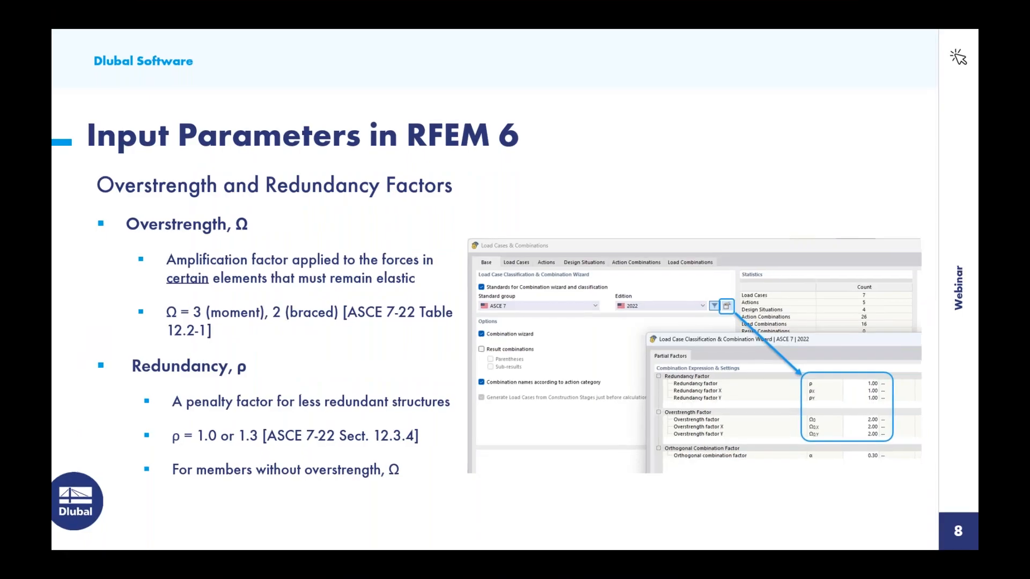
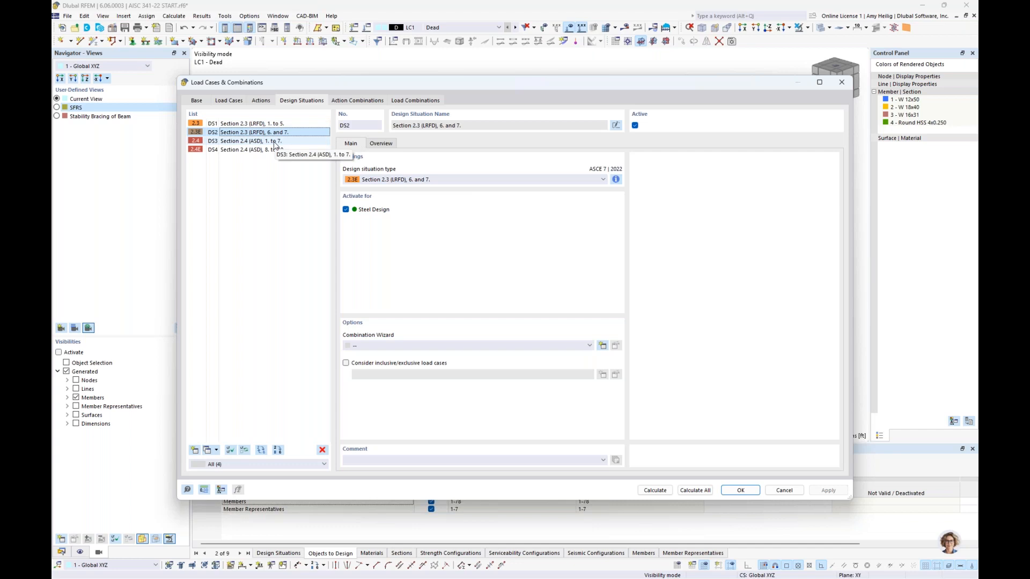
Look over the available types for design situation DS2 and view the combination rules of Section 2.3 (LRFD), 6. and 7.
click(421, 183)
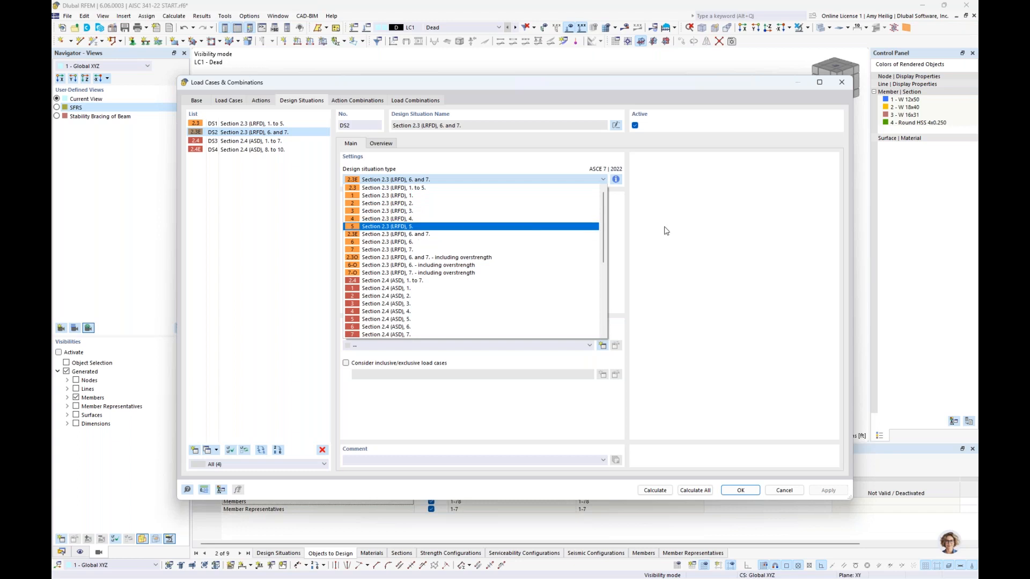
click(616, 180)
click(616, 179)
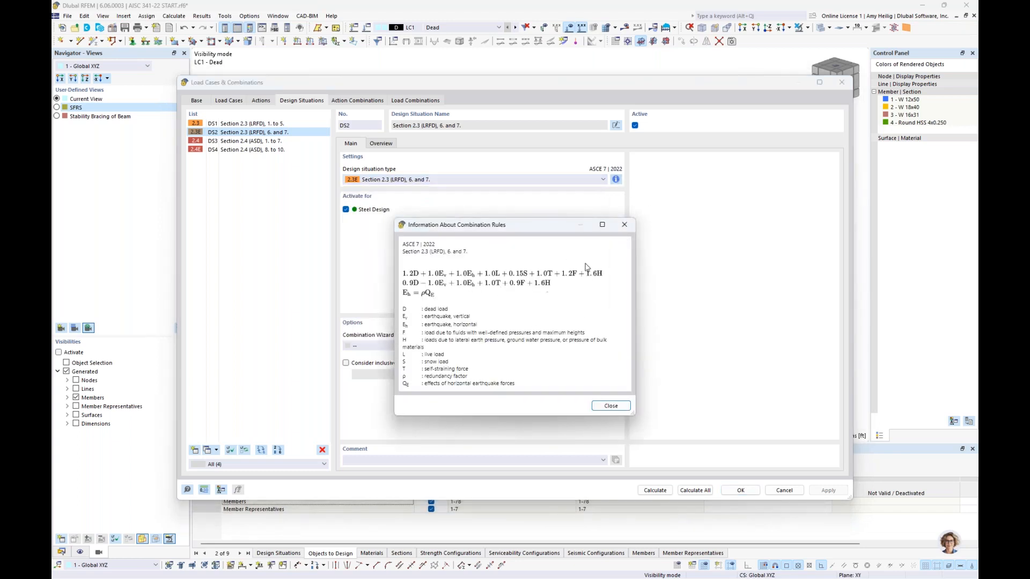
click(625, 224)
Compare the existing design situations by highlighting the LRFD pair DS1 and DS2, and the ASD pair DS3 and DS4.
click(273, 151)
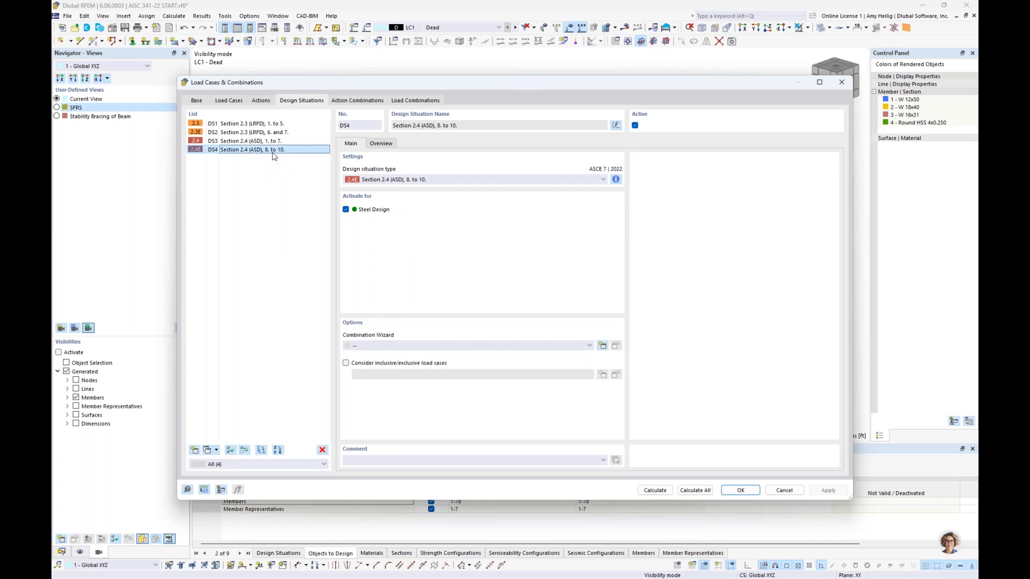
click(301, 126)
ctrl+click(301, 133)
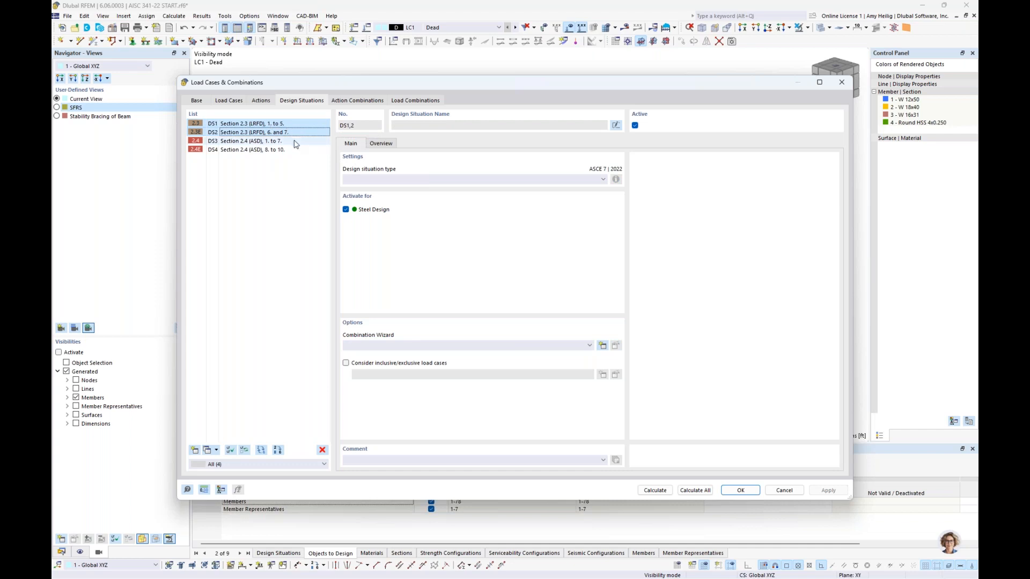
click(296, 142)
ctrl+click(295, 150)
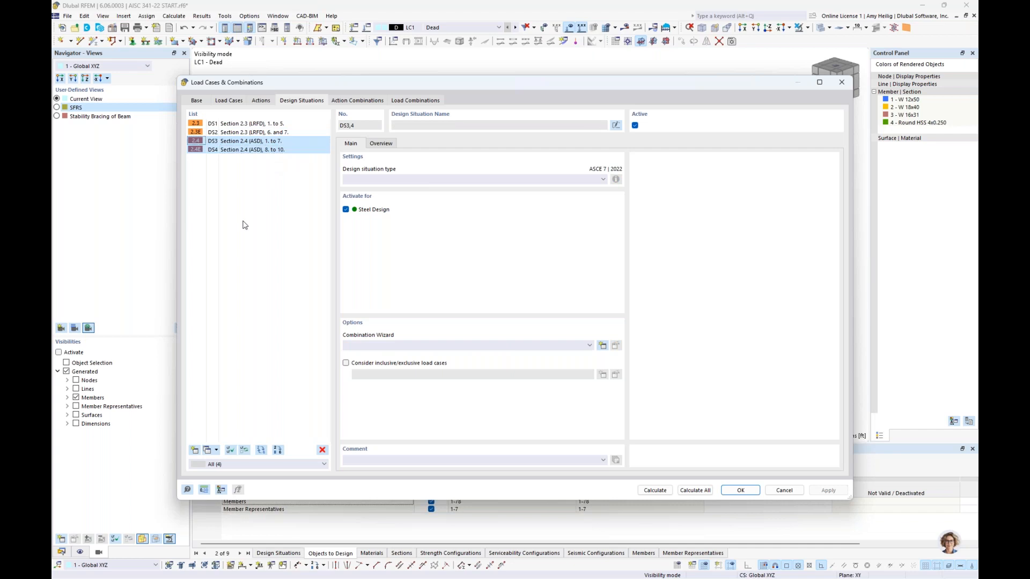
click(295, 150)
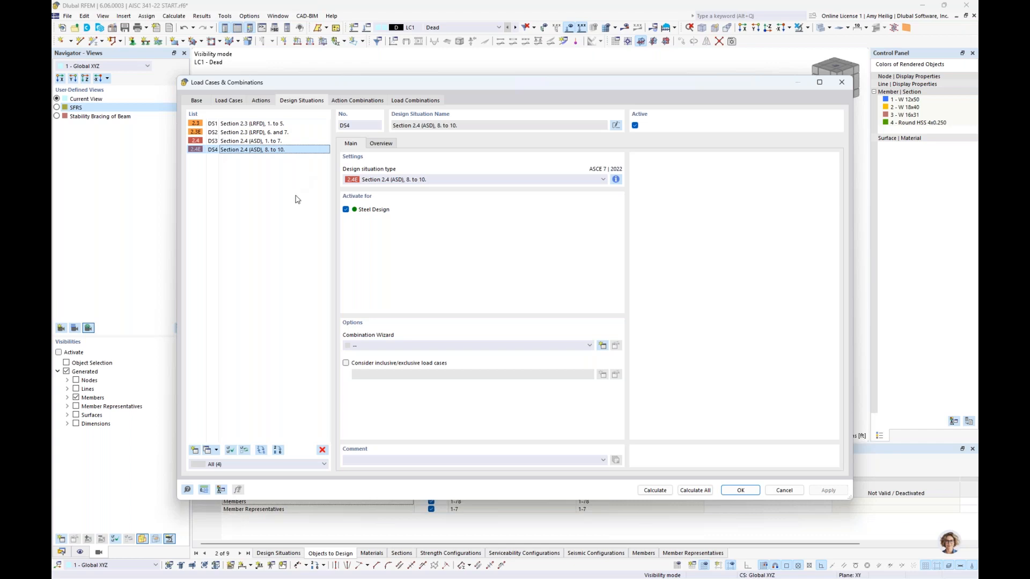
Add a new design situation of type Section 2.3 (LRFD), 1. to 5.
click(195, 452)
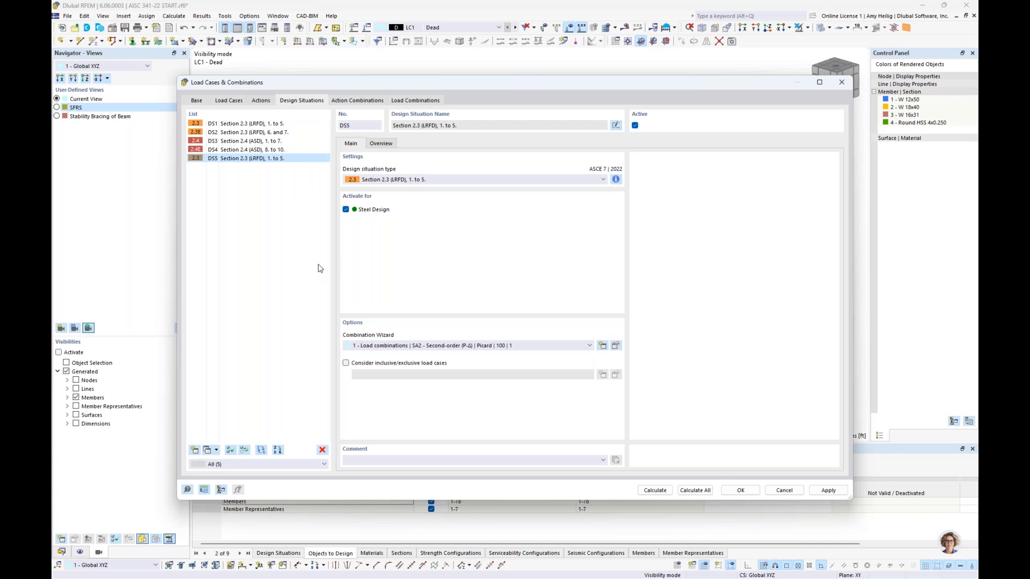
click(435, 179)
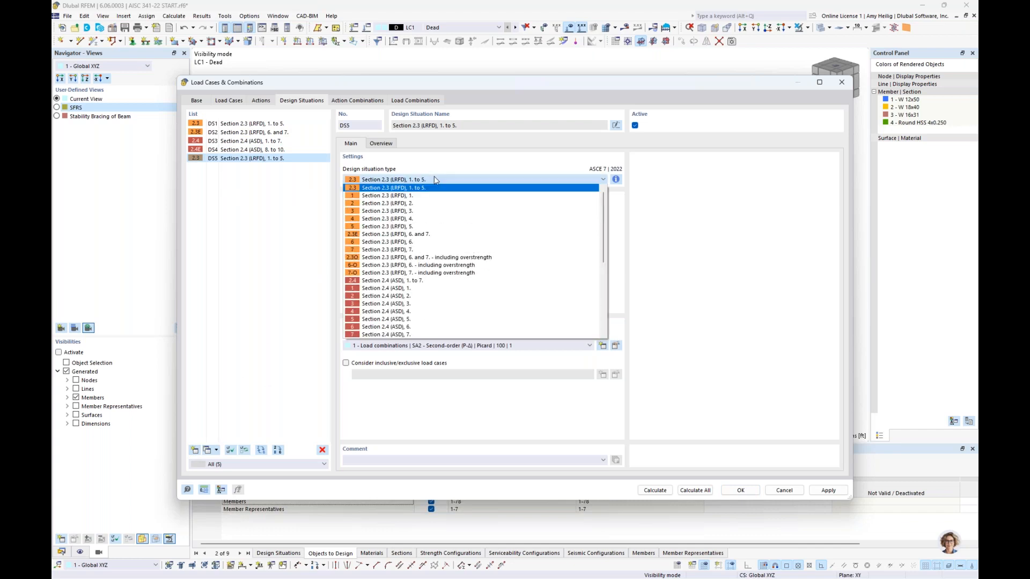
click(430, 234)
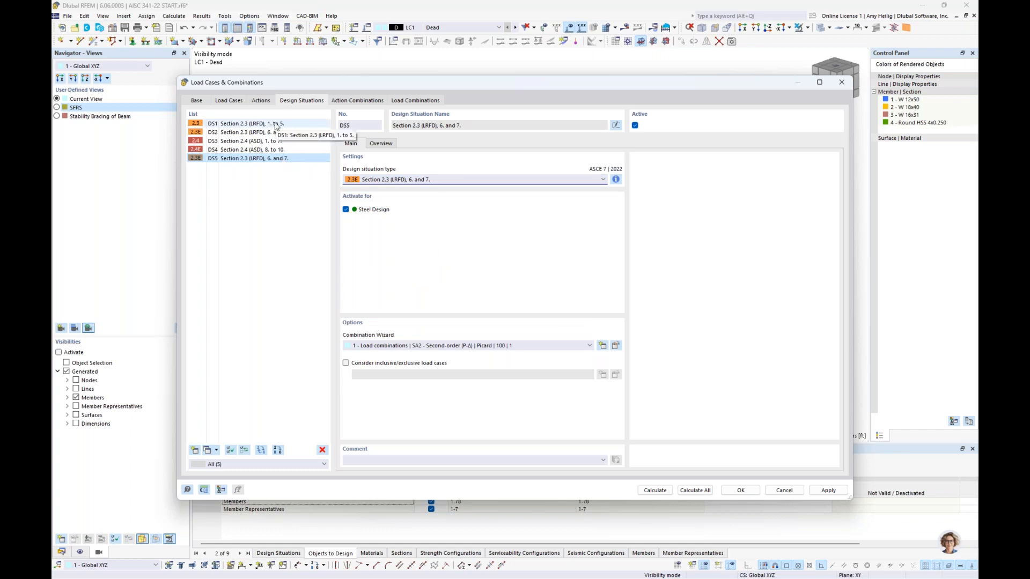
click(435, 180)
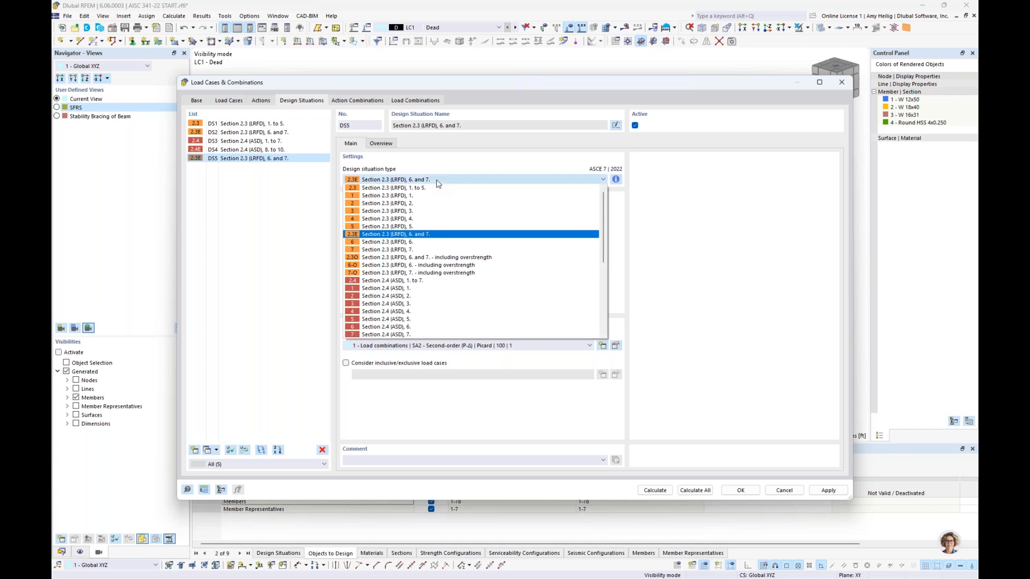
click(435, 188)
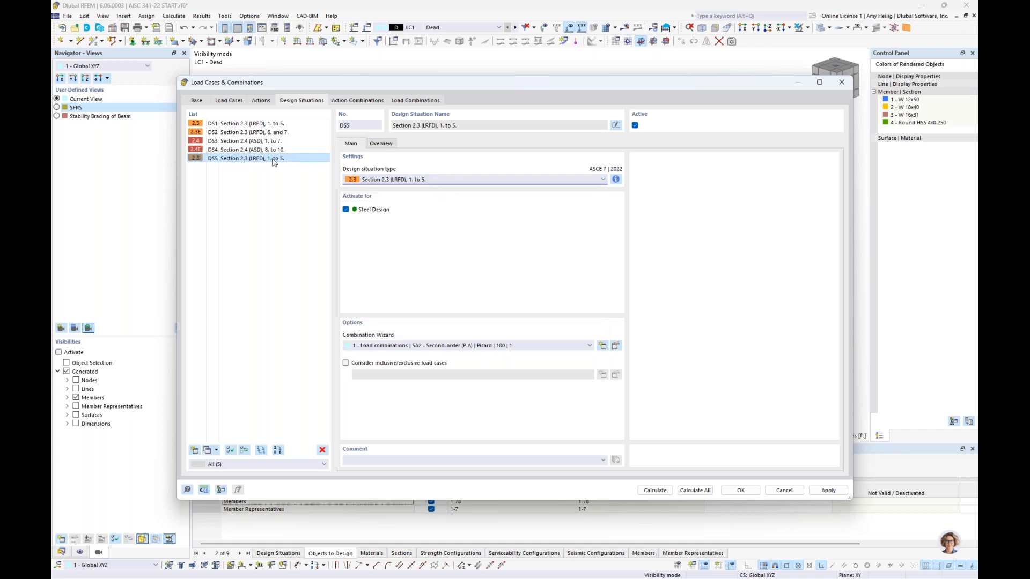
Add another design situation and set its type to Section 2.3 (LRFD), 6. and 7.
click(195, 450)
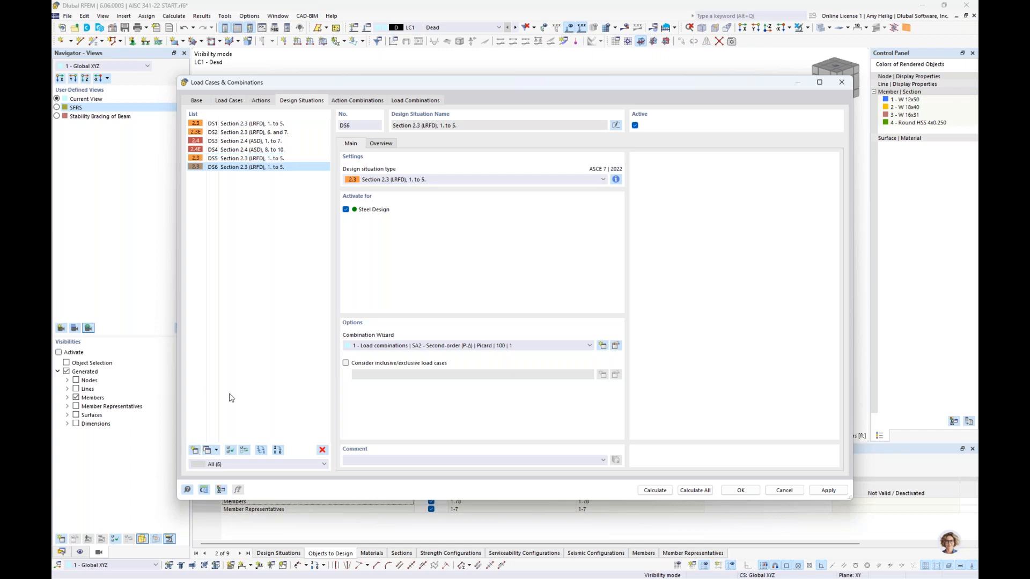
click(406, 180)
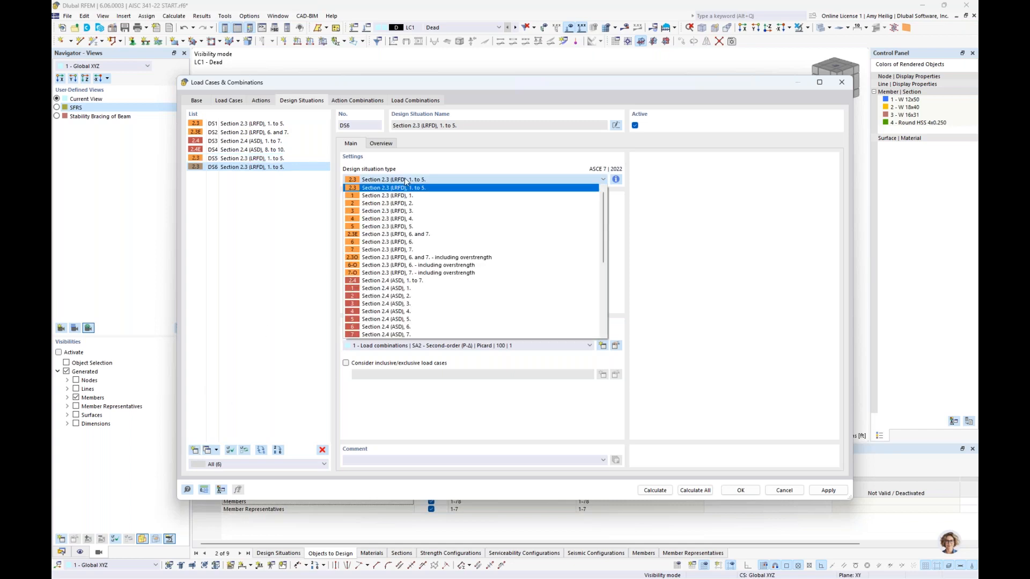
click(411, 235)
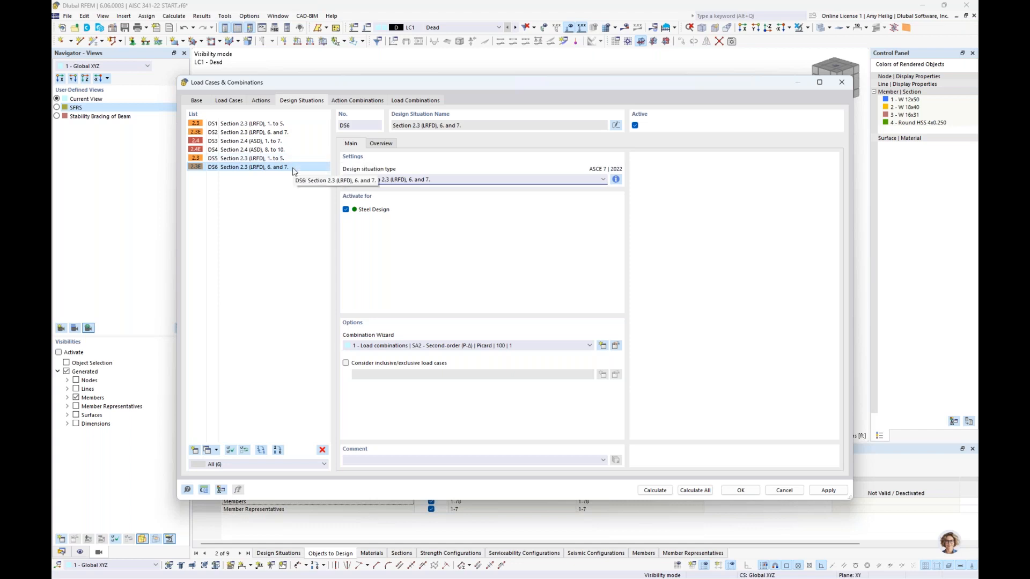
Add a design situation of type Section 2.3 (LRFD), 6. and 7. - including overstrength, and view its combination rules.
click(194, 449)
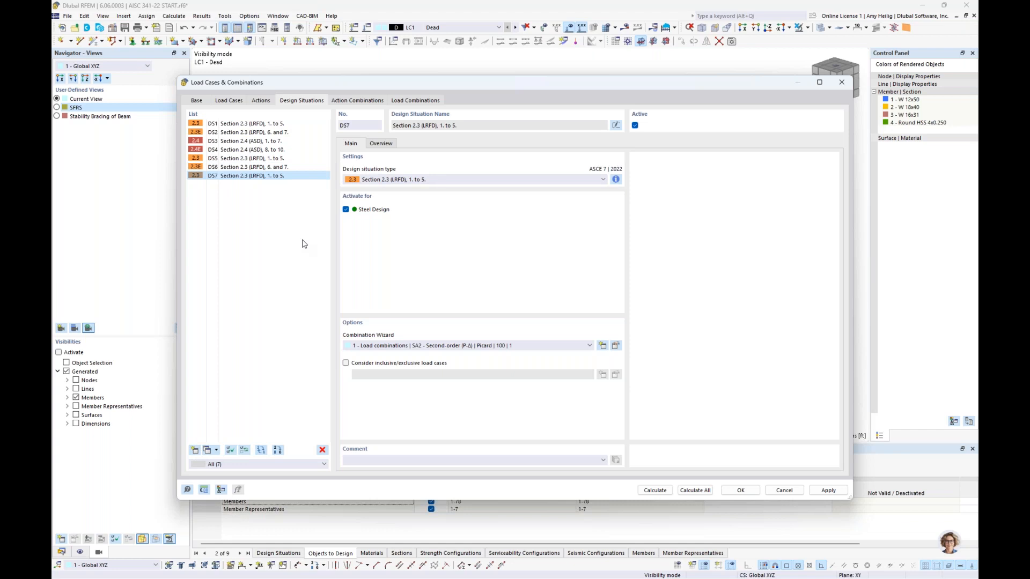
click(435, 180)
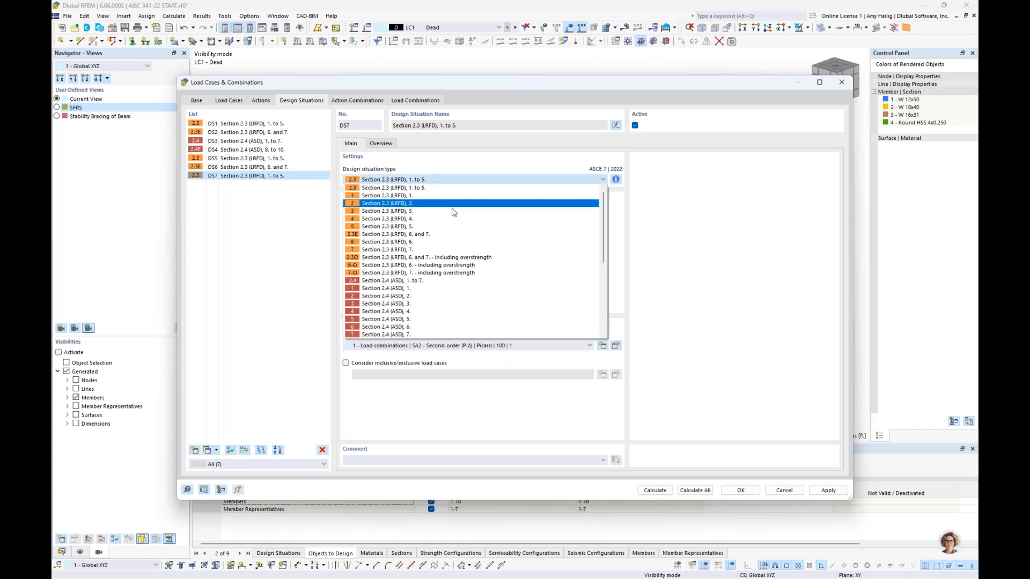
click(469, 259)
click(615, 179)
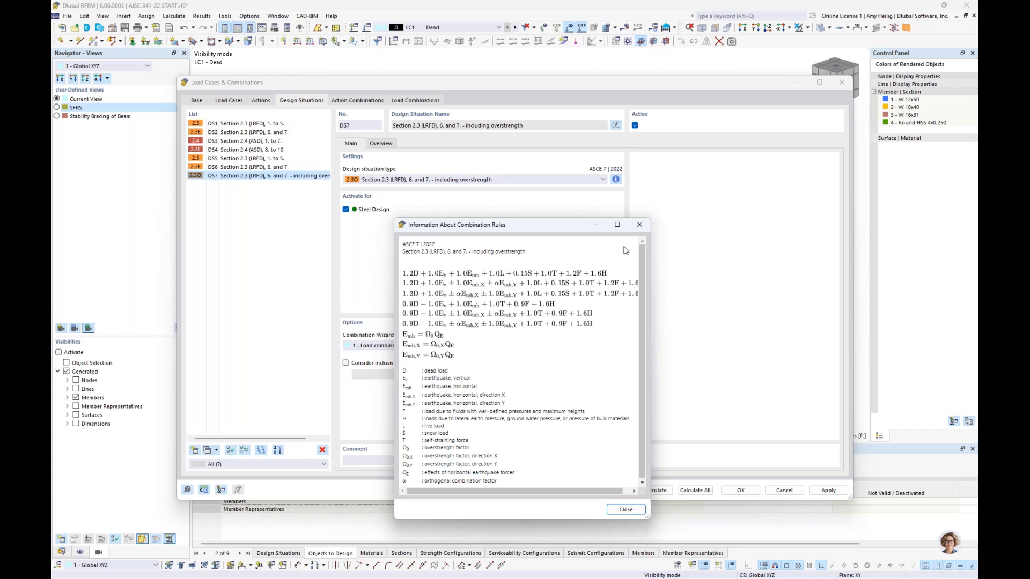
click(639, 224)
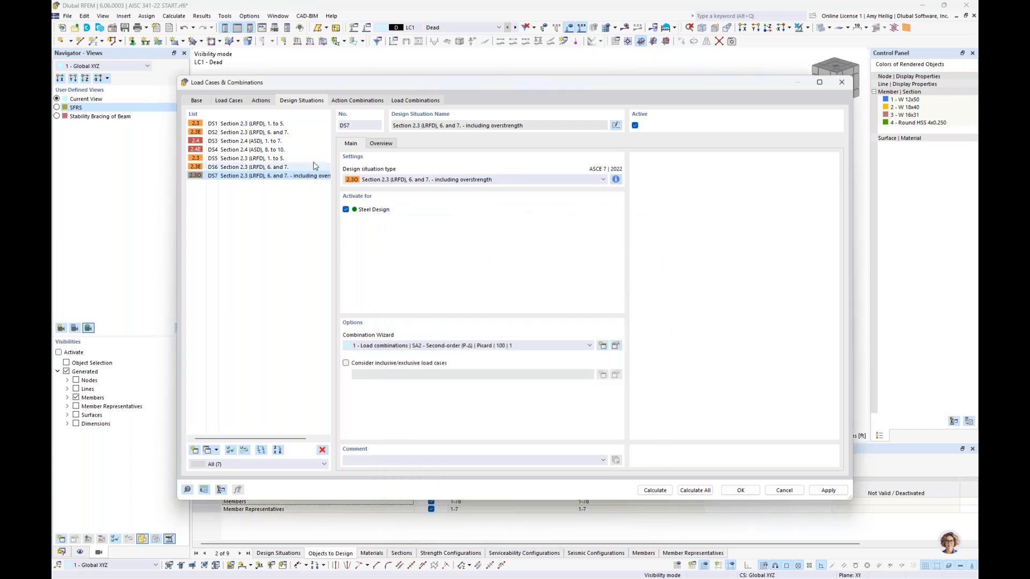
Highlight the three new design situations DS5 to DS7 together, and show the settings of DS5 alone.
drag(315, 159, 314, 177)
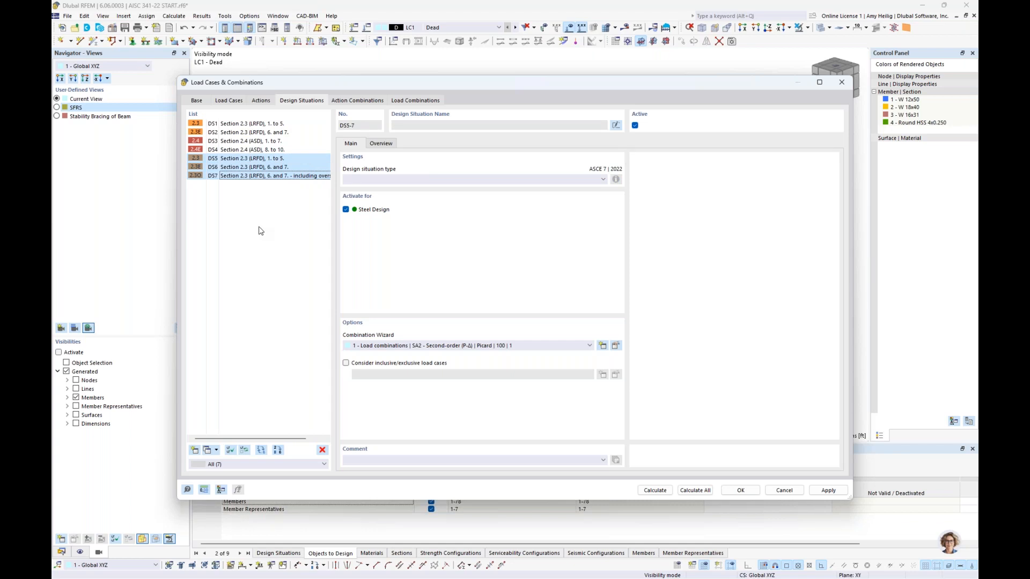
click(267, 222)
click(297, 161)
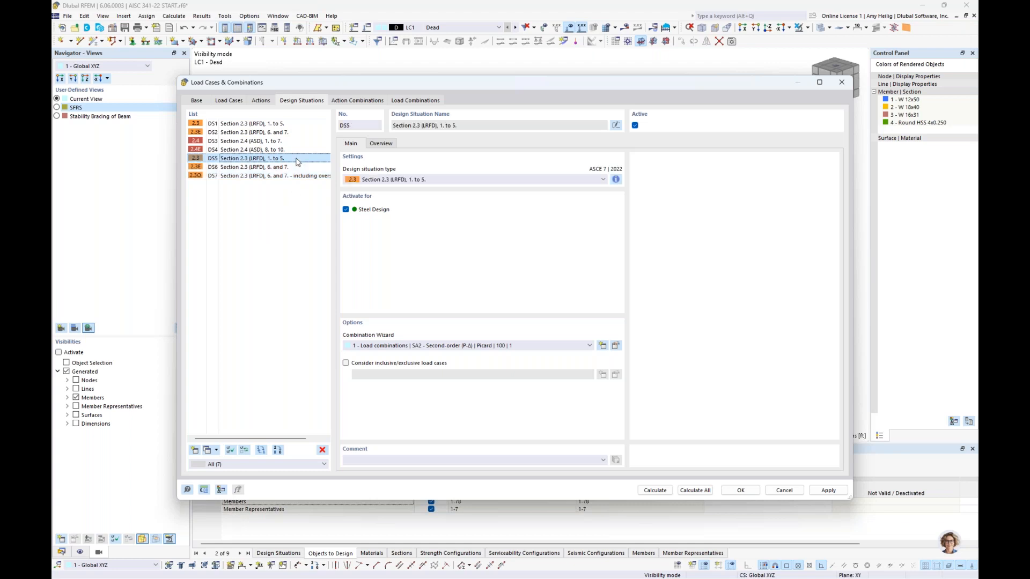
Select the seismic design situations DS2, DS4, DS6 and DS7 together.
click(295, 134)
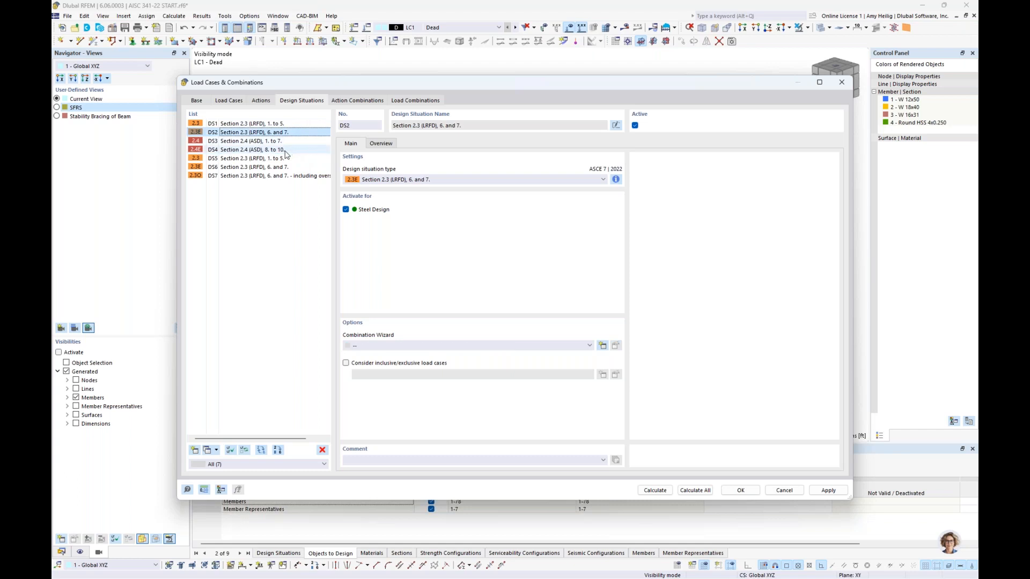
ctrl+click(286, 152)
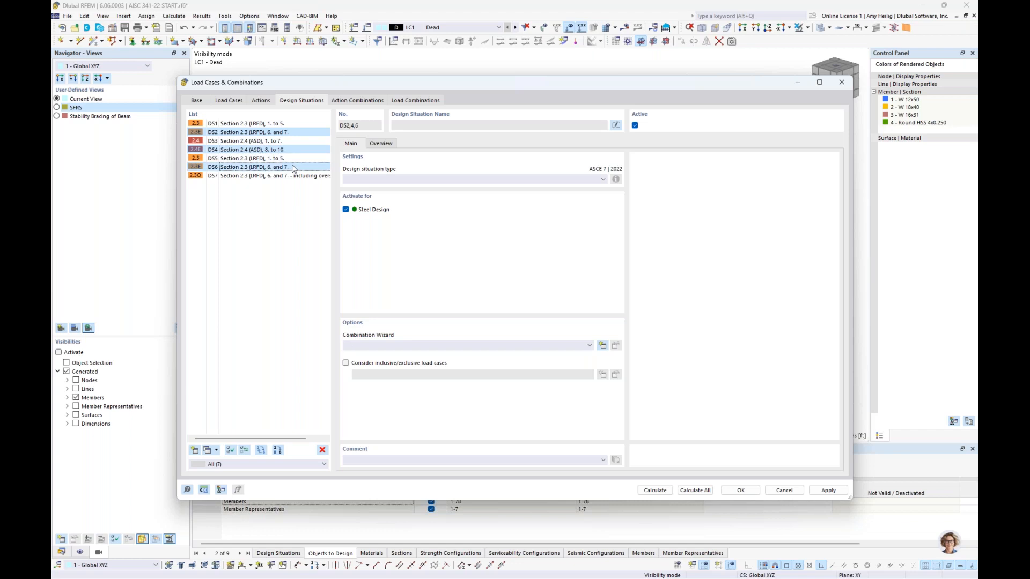
click(284, 167)
shift+click(284, 176)
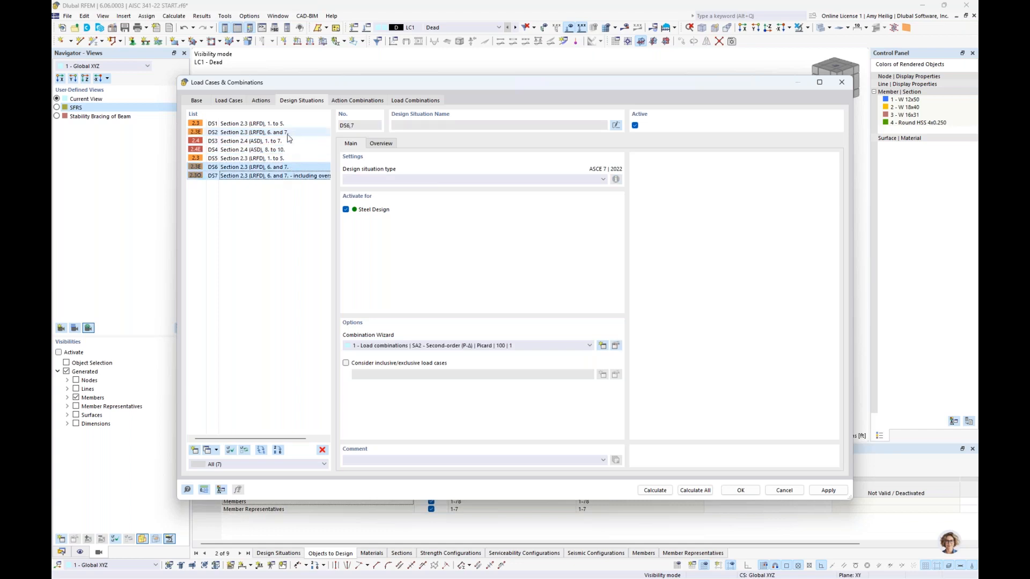
ctrl+click(222, 133)
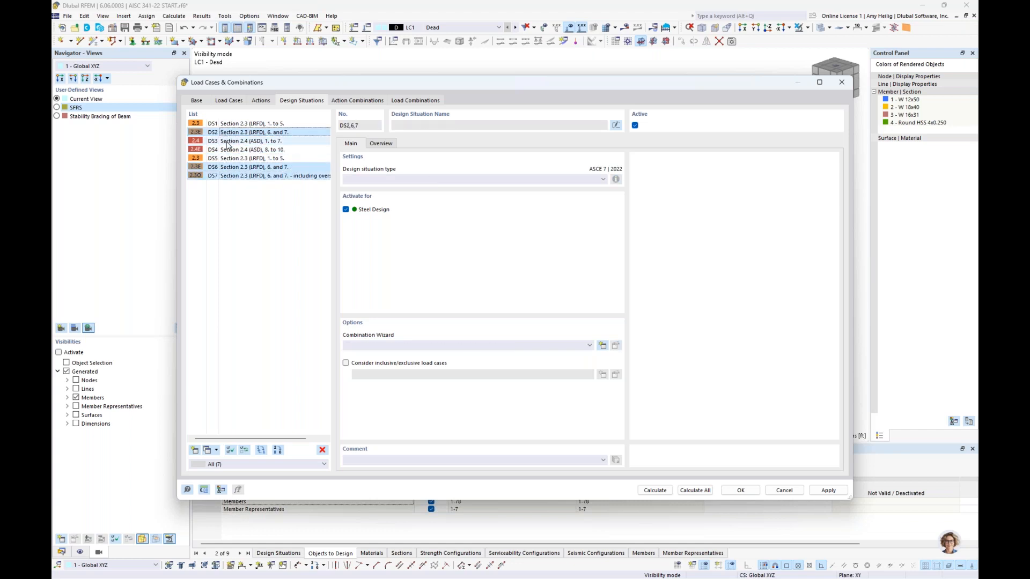
ctrl+click(224, 151)
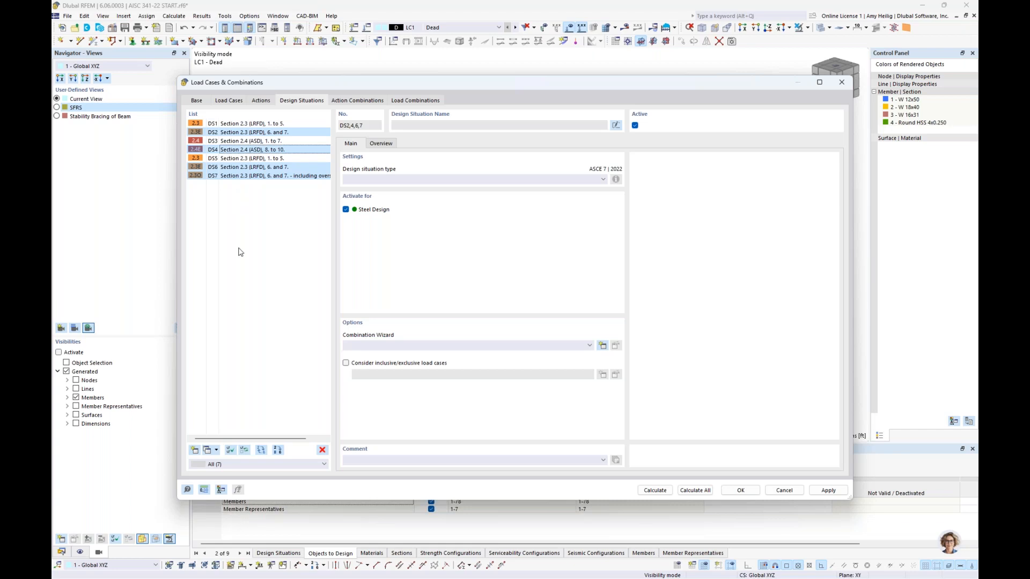
Enable result combinations in the combination options and agree to save the changes made so far.
click(198, 101)
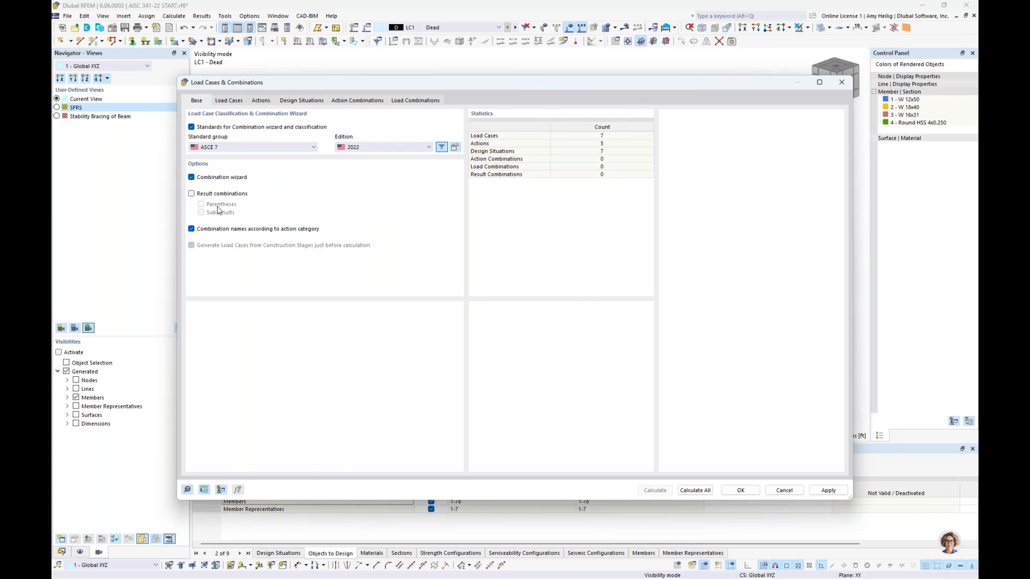
click(191, 194)
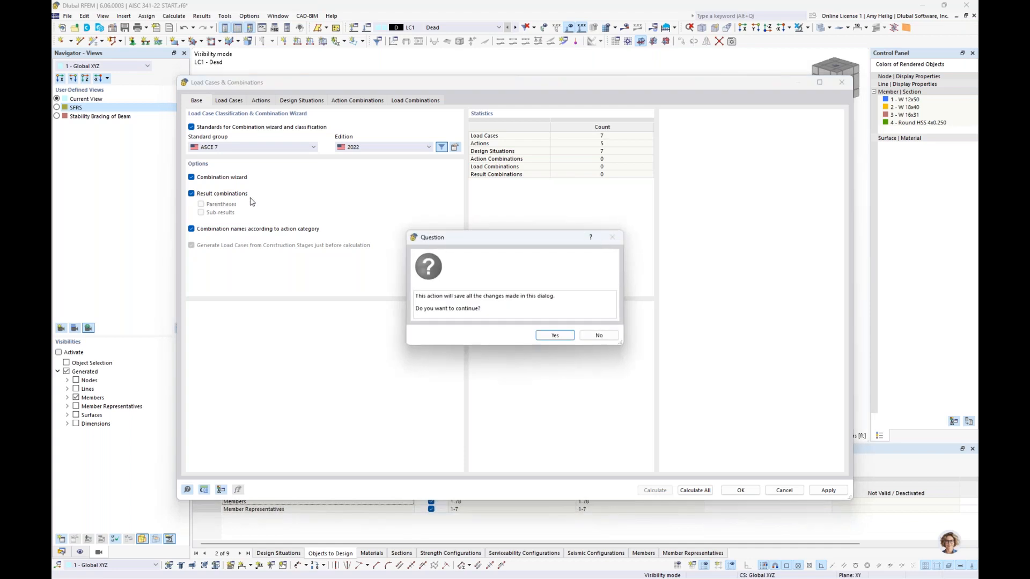
click(545, 337)
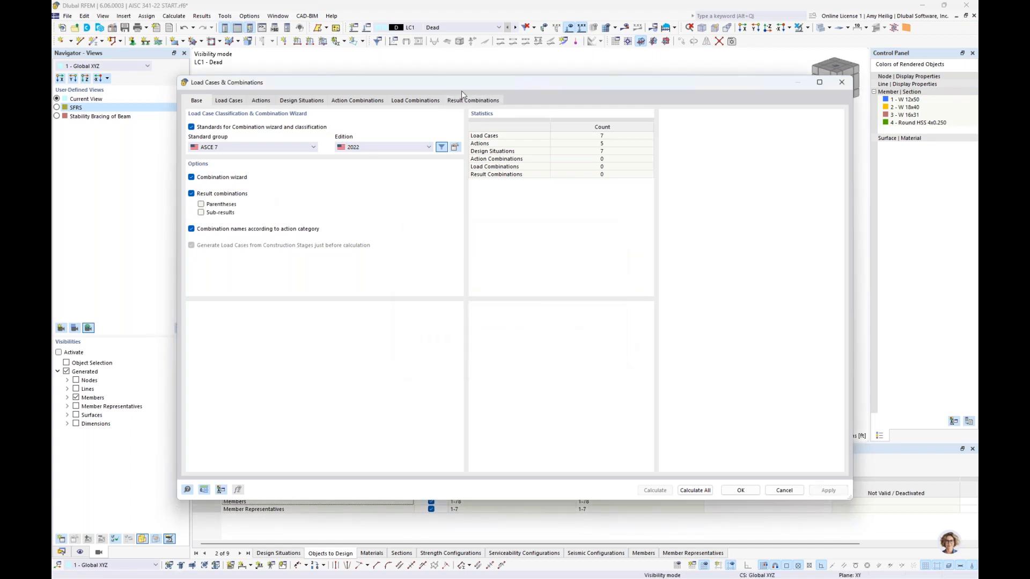
Create a combination wizard that generates result combinations (linear analysis) for the selected seismic design situations.
click(302, 101)
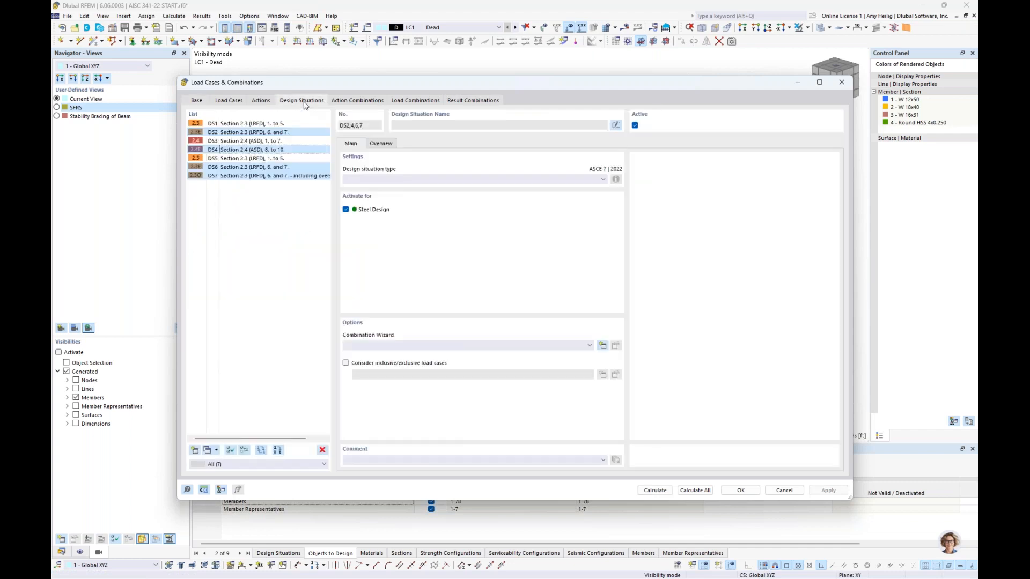
click(602, 347)
click(393, 211)
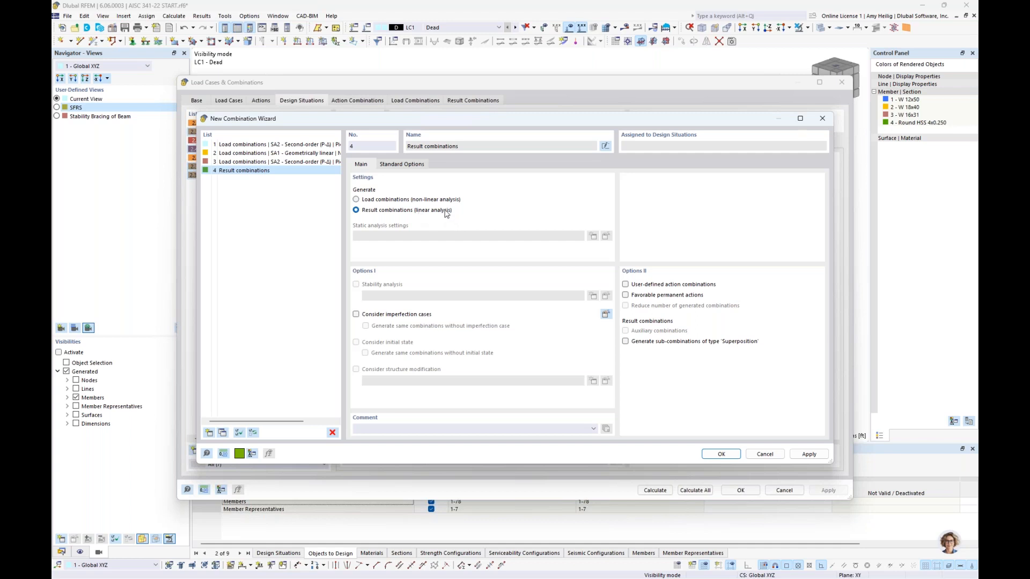
click(719, 453)
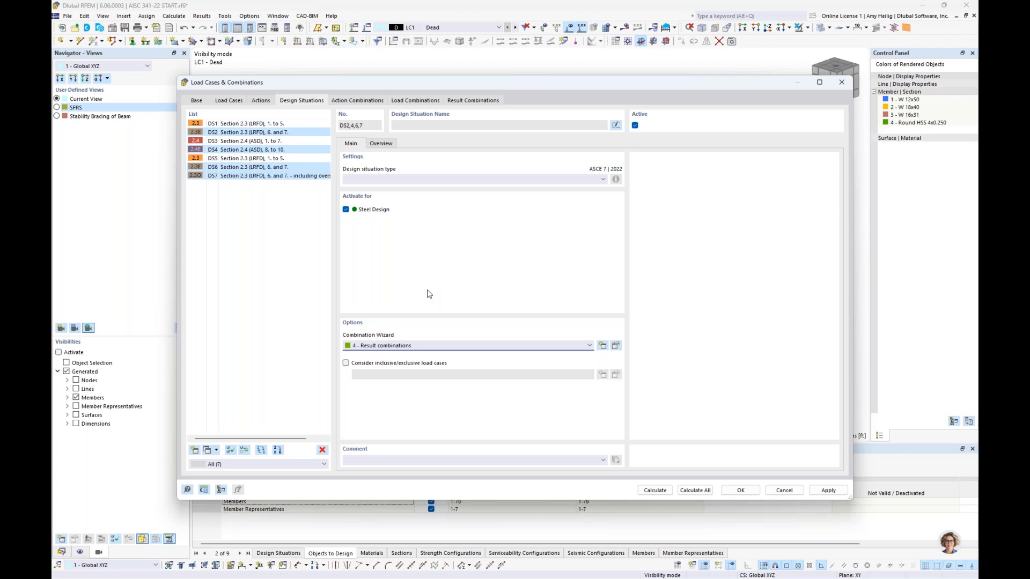
Review the generated load and result combinations, check the load factors of RC11 and RC12, and accept the combination settings.
click(307, 177)
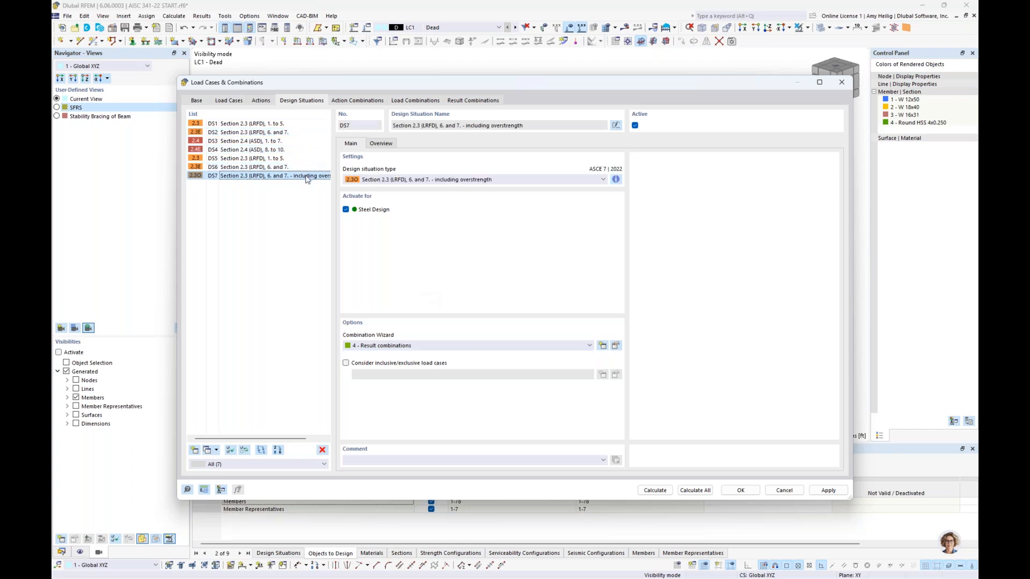
click(414, 101)
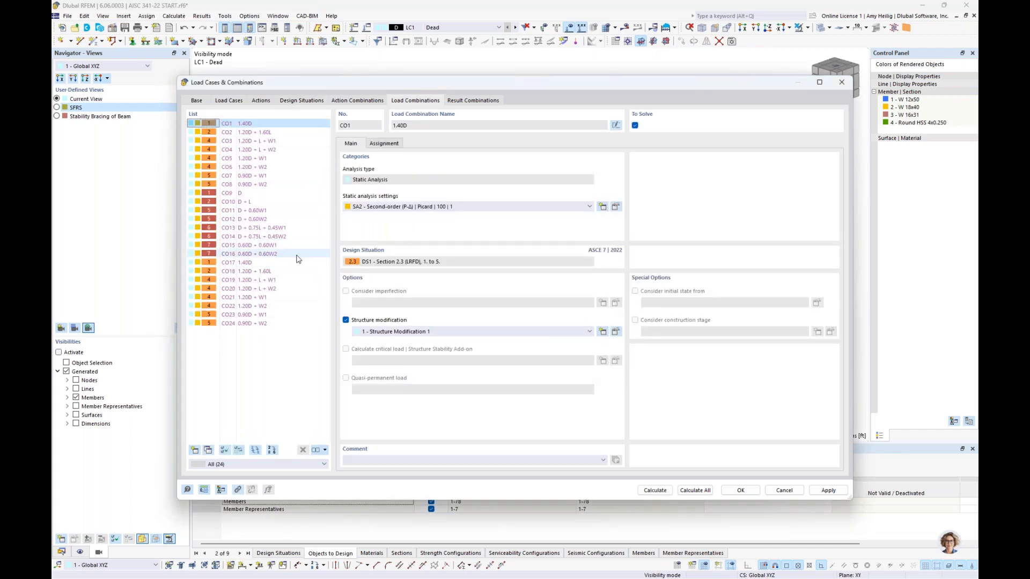
click(470, 102)
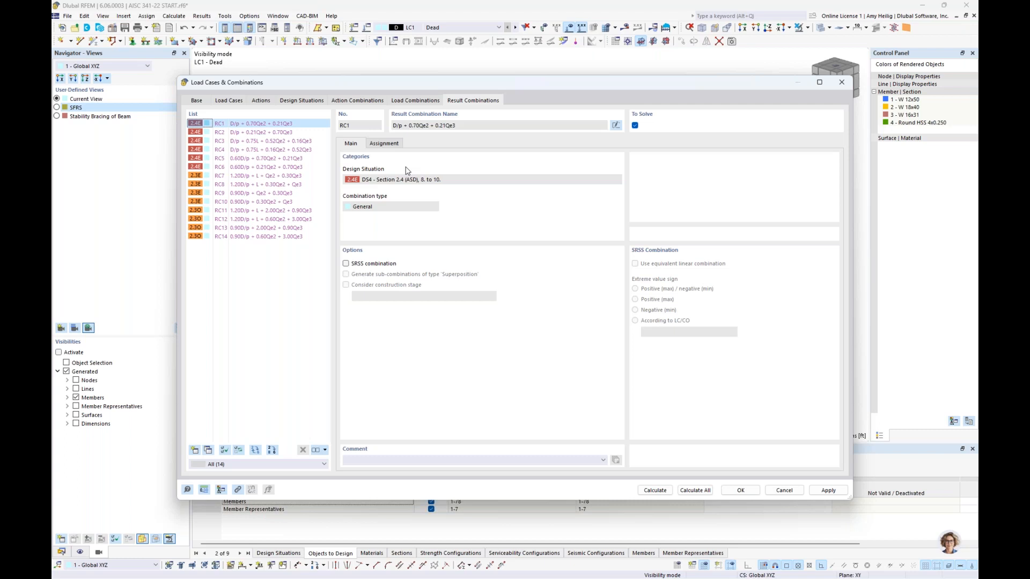
click(280, 212)
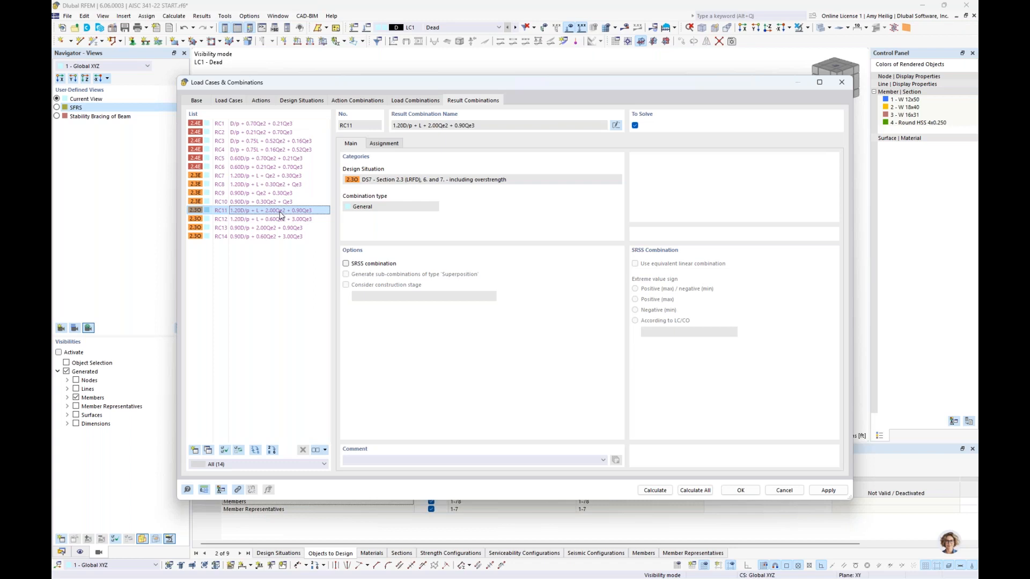
click(394, 145)
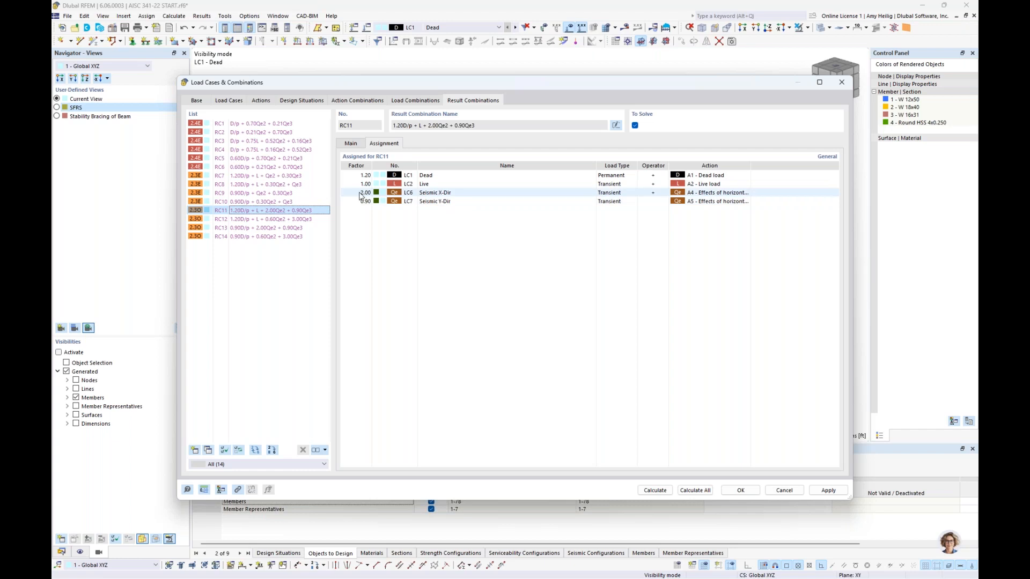
click(308, 219)
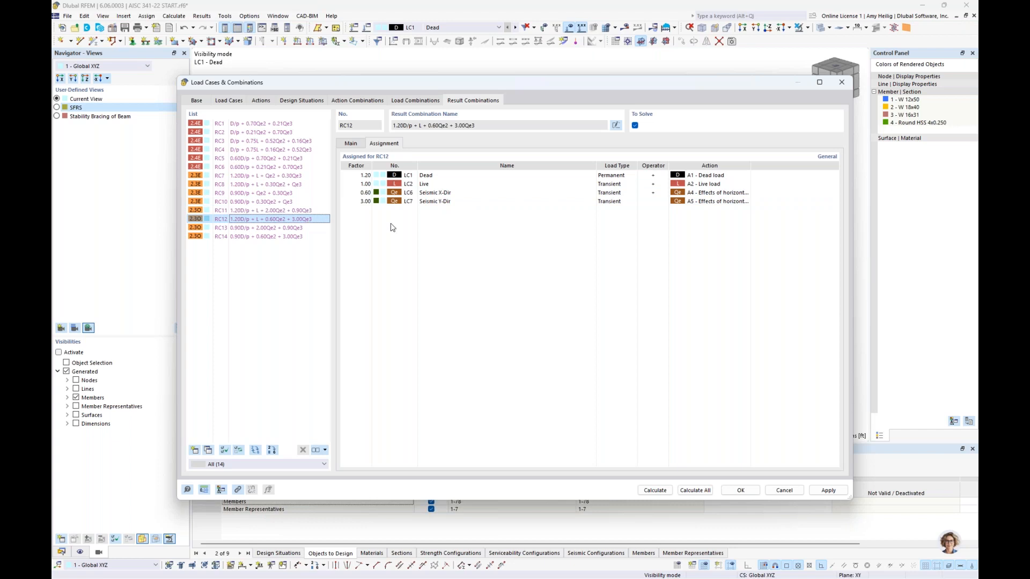
click(360, 202)
click(741, 491)
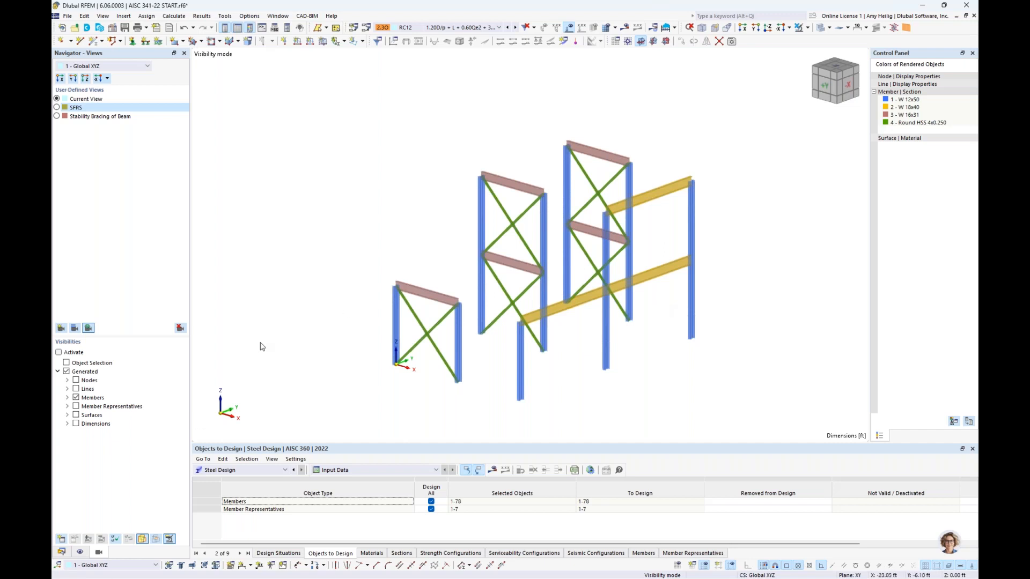
Inspect the design configurations assigned to the W 16x31 beam of the single-storey braced frame, without changing the member.
scroll(500, 388, up, 1)
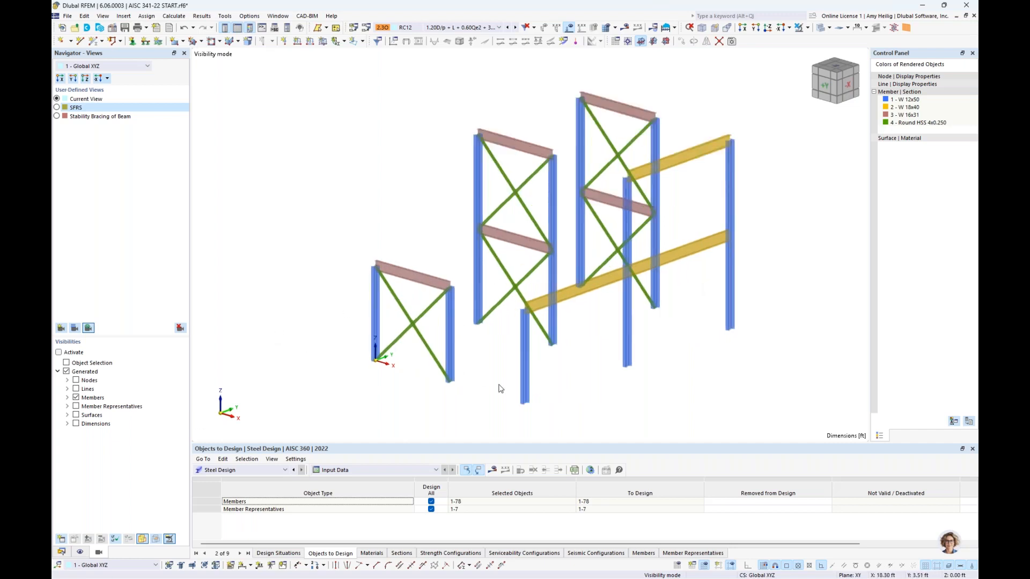
double_click(422, 278)
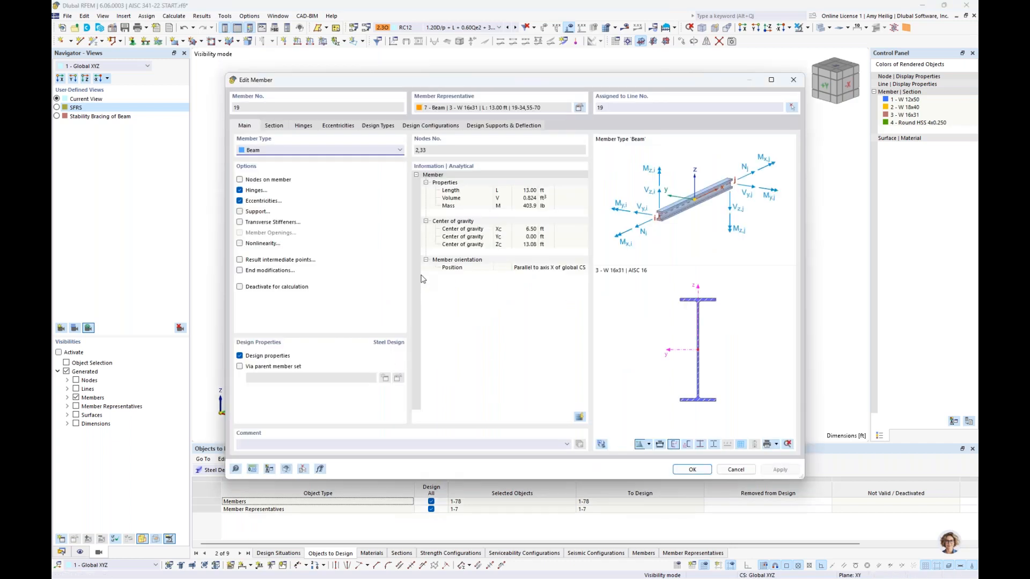
click(417, 125)
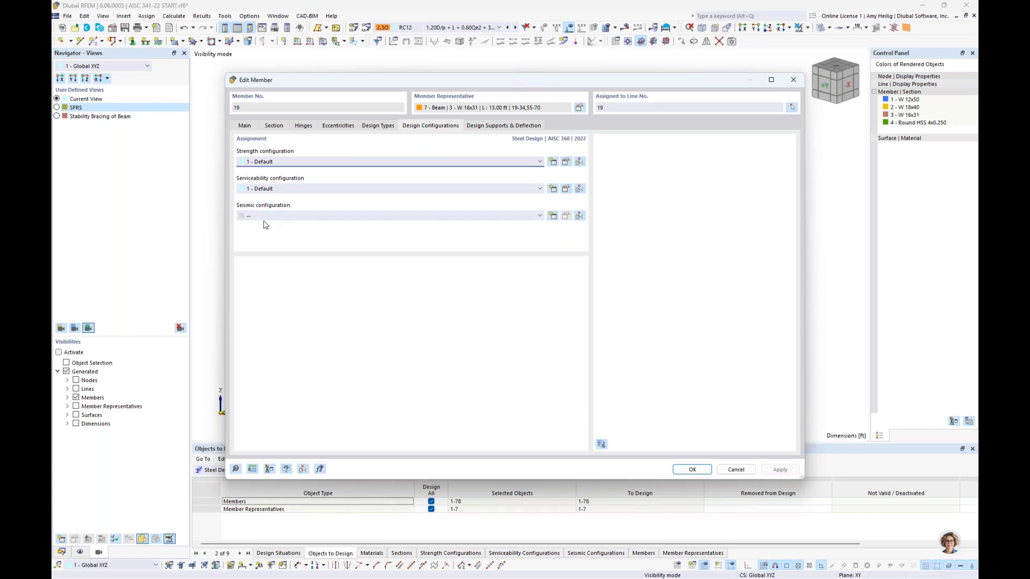
click(731, 470)
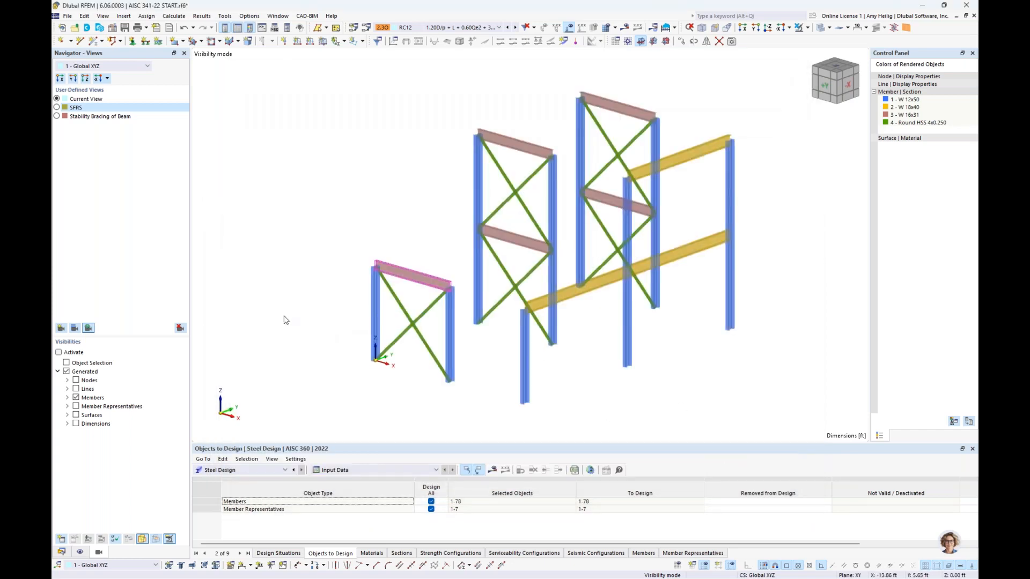
Collapse the load-related model data and create a new seismic configuration for steel design.
click(61, 553)
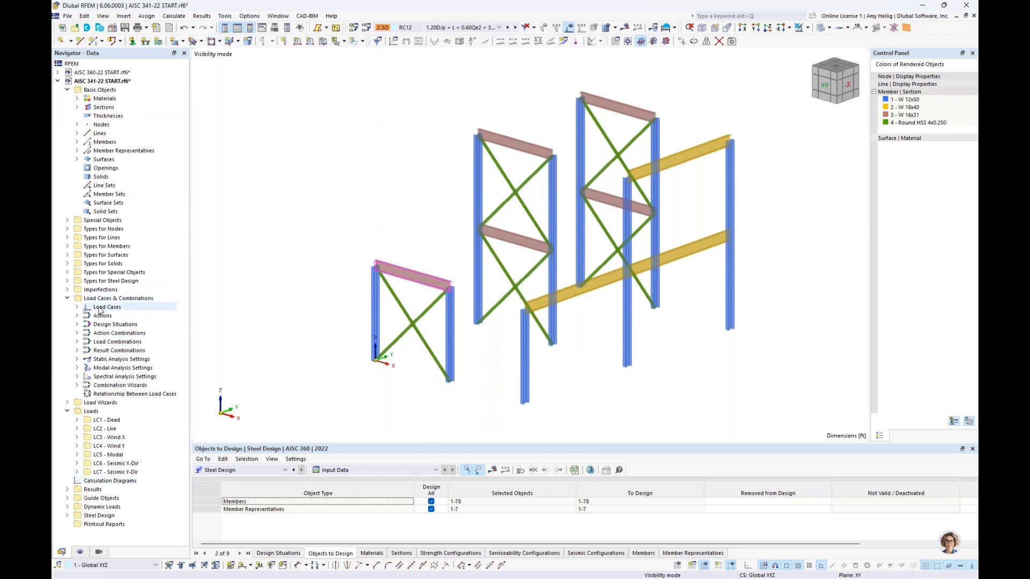
click(67, 300)
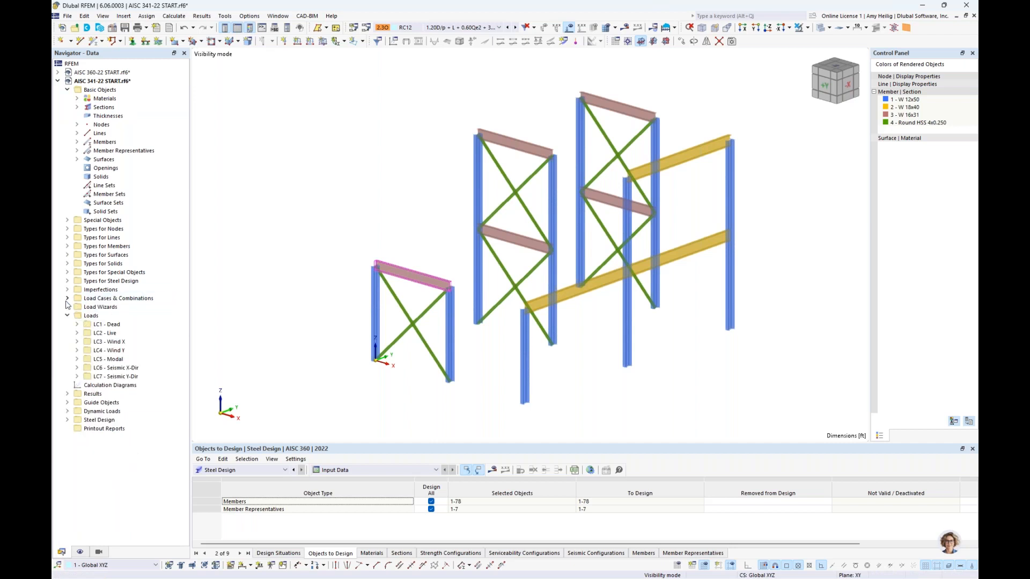
click(67, 316)
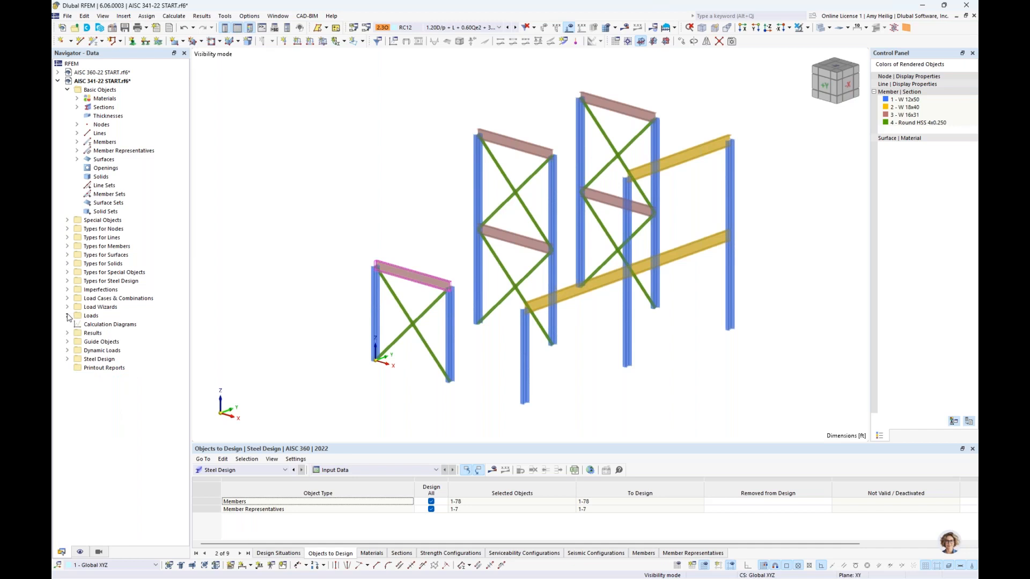
click(67, 359)
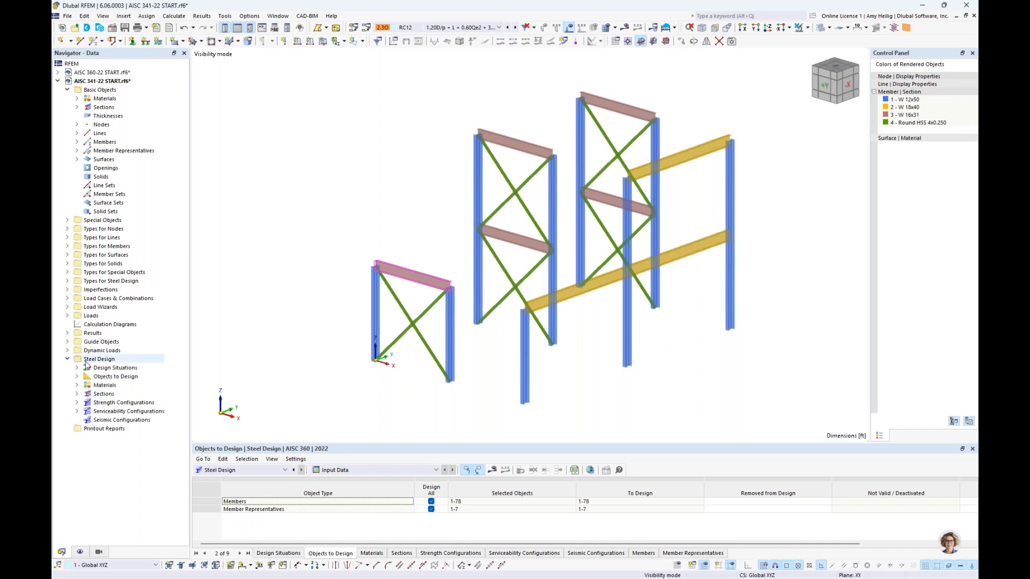
right_click(112, 424)
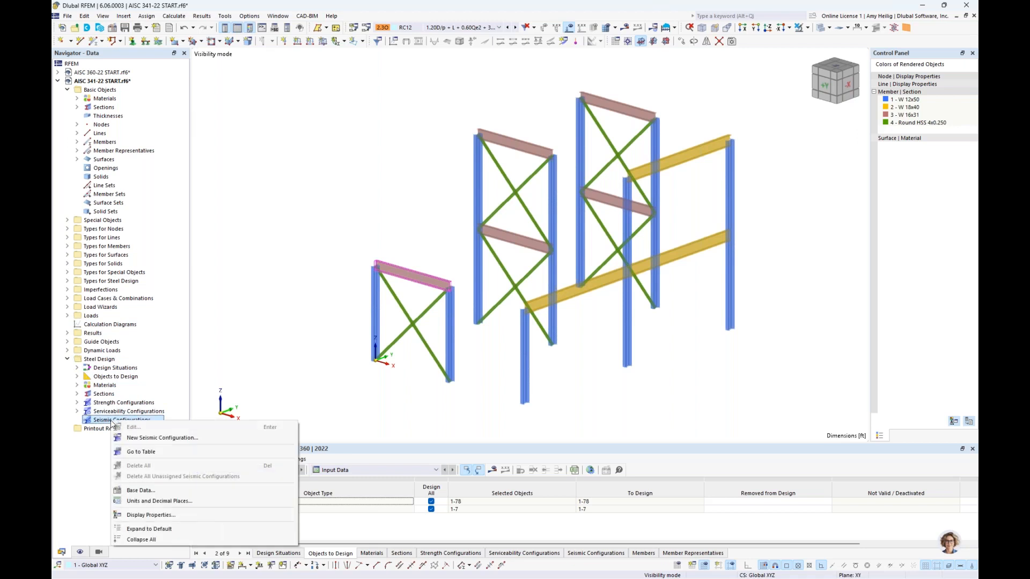
click(164, 442)
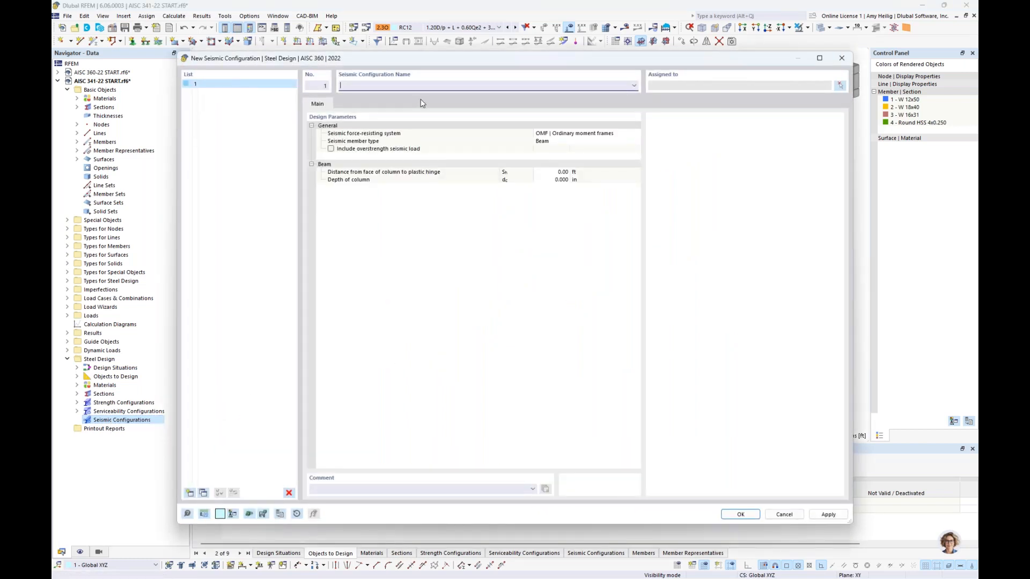
Set the seismic configuration to SMF | Special moment frames with member type Column, and name it SMF Column.
click(572, 133)
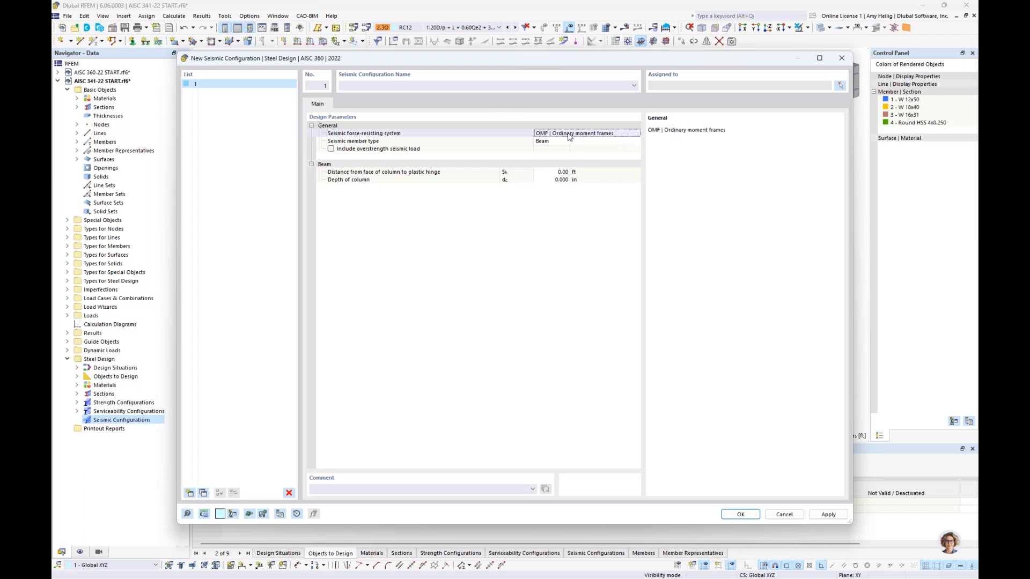
click(573, 133)
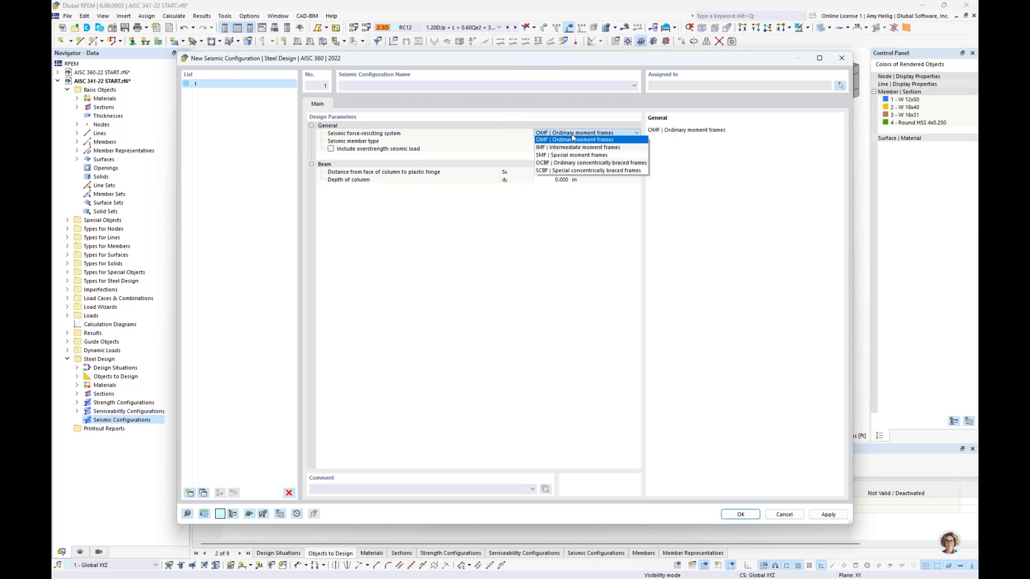
click(598, 156)
click(594, 141)
click(595, 141)
click(587, 155)
click(500, 85)
text(SMF Column)
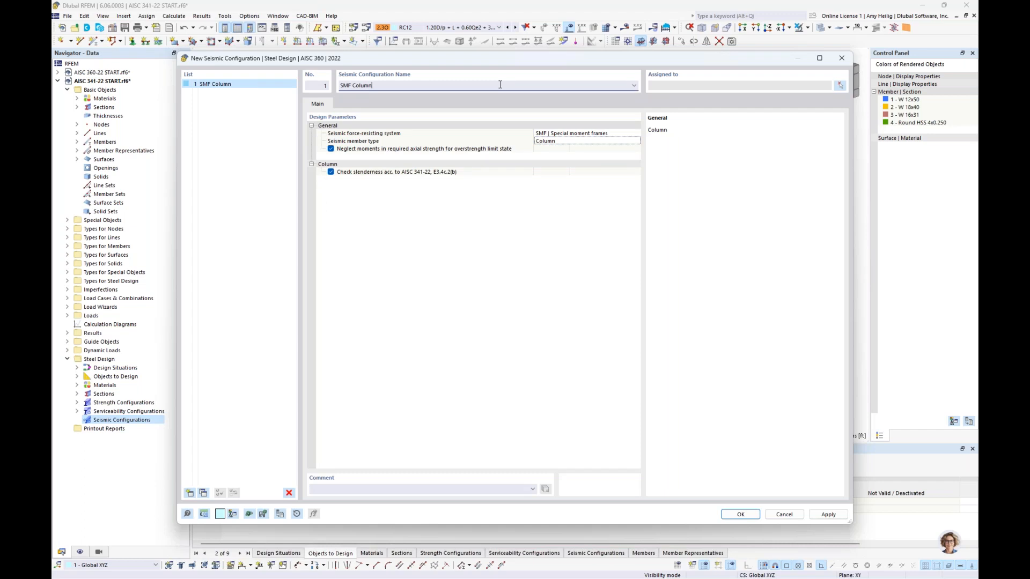
Assign the SMF Column configuration to moment-frame columns 73, 75 and 78, and show the description of its slenderness check.
click(841, 86)
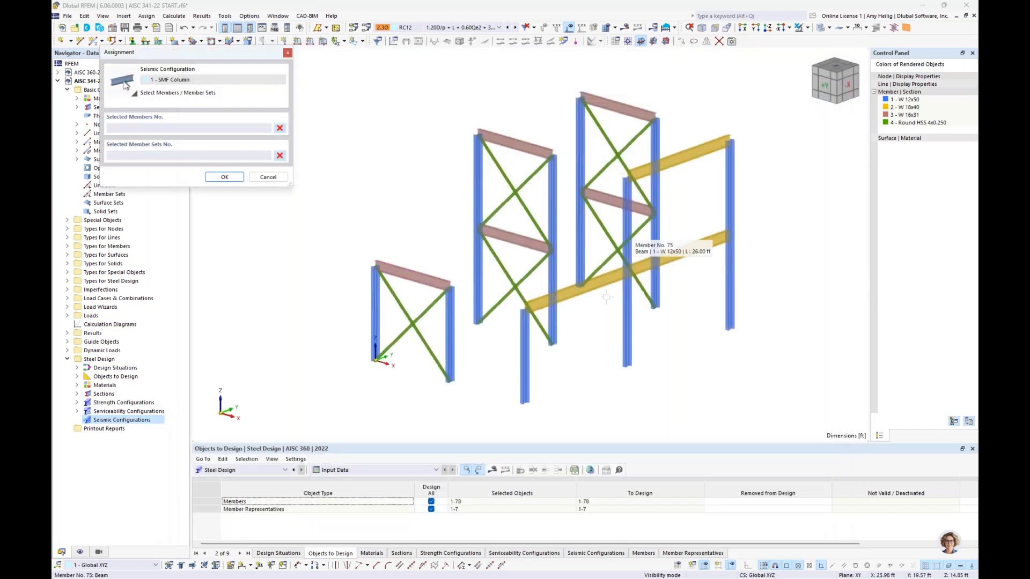
click(524, 378)
click(627, 344)
click(728, 299)
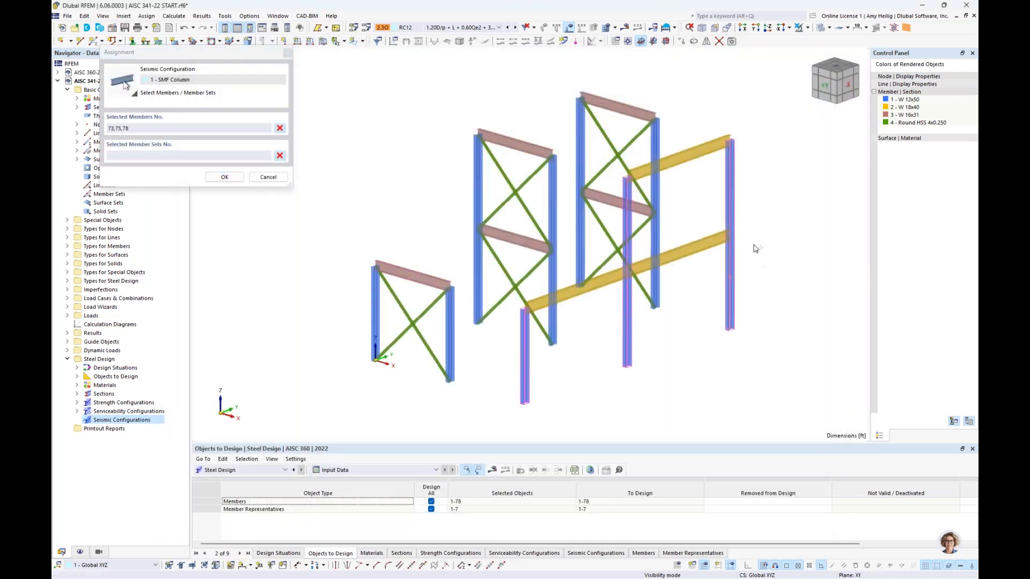
click(225, 178)
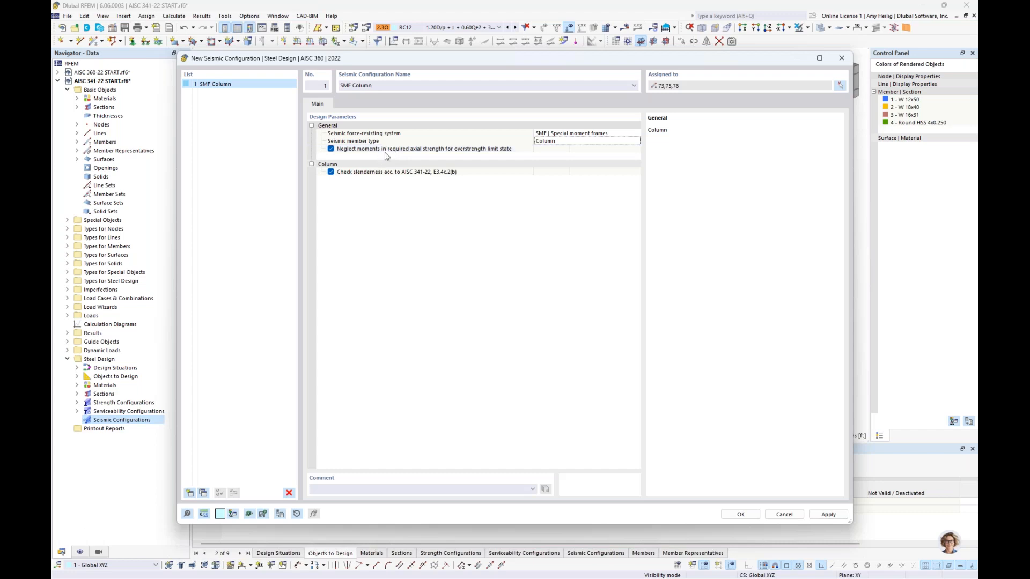
click(384, 172)
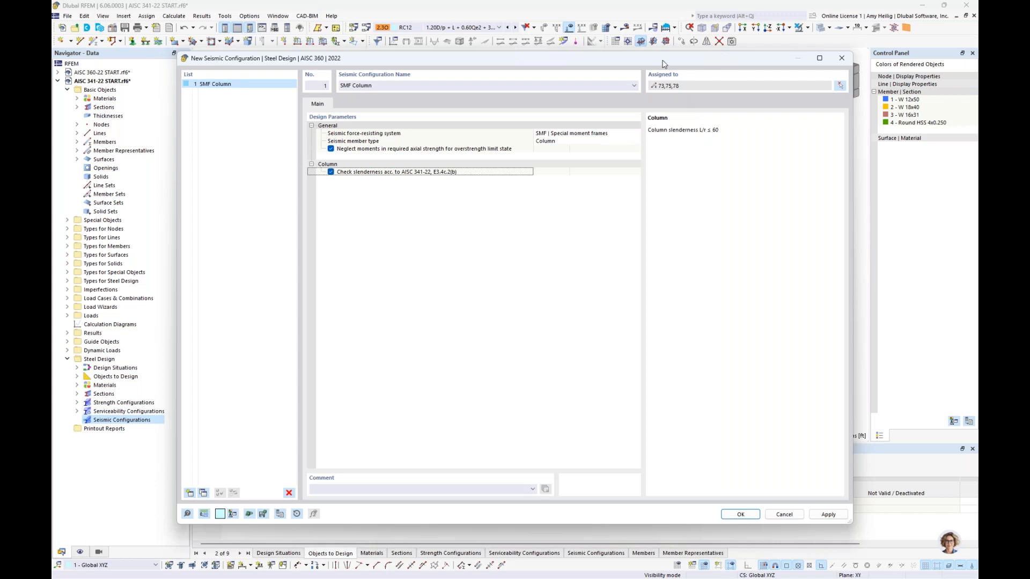
Check the moment frame in the model and turn off the AISC 341-22 slenderness check in the SMF Column configuration.
drag(665, 58, 644, 346)
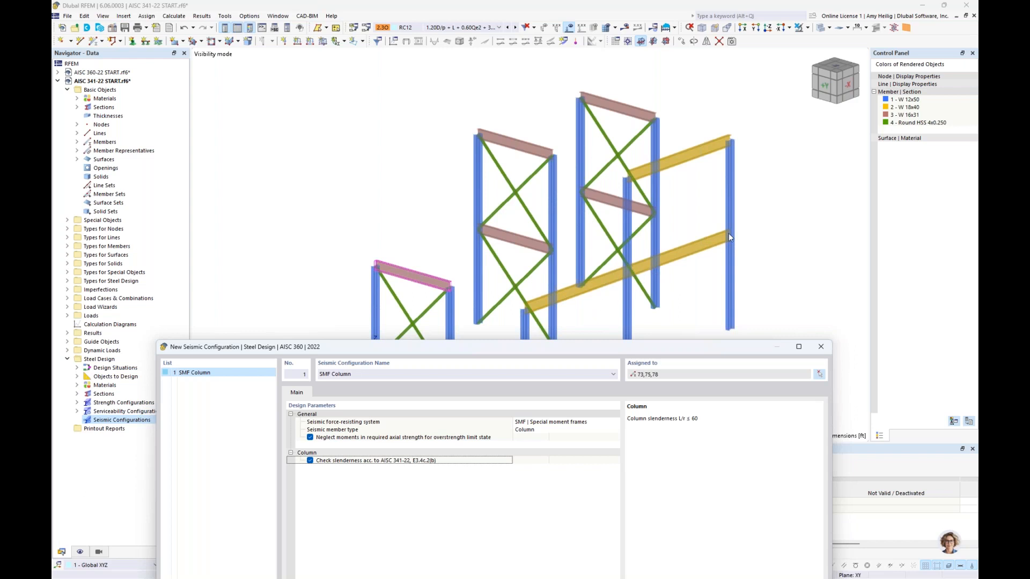
drag(642, 347, 661, 76)
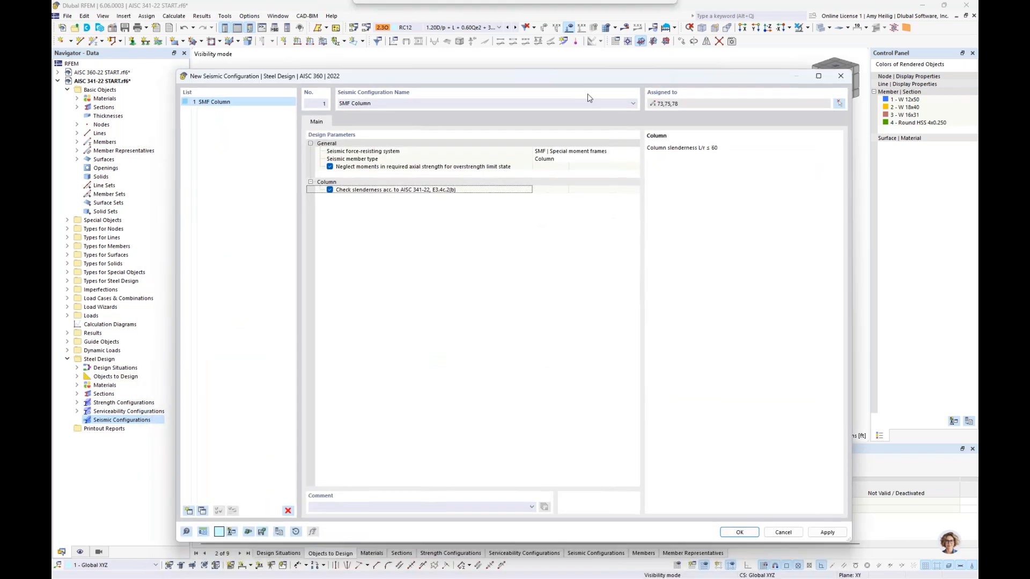
click(330, 190)
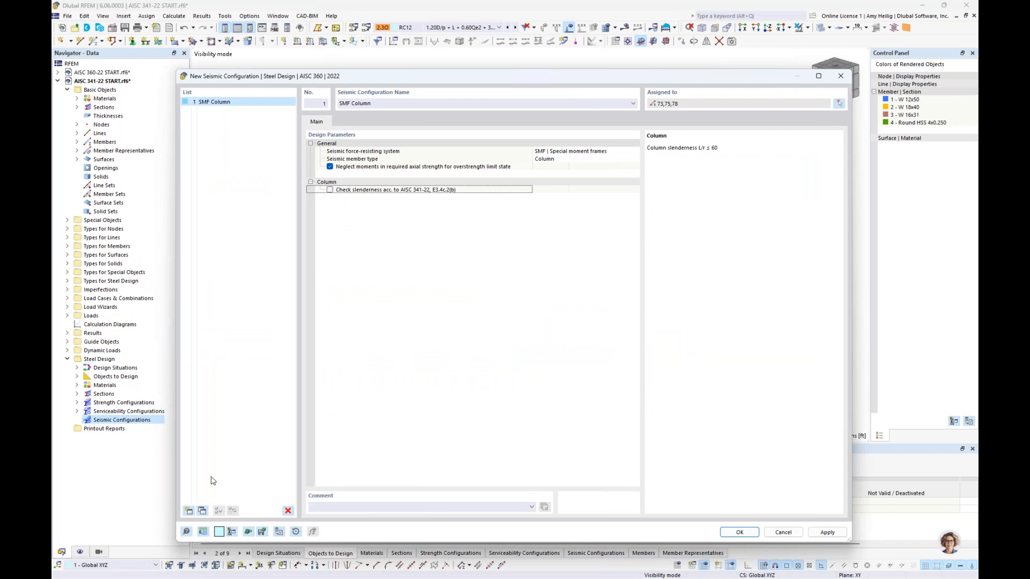
Create a second seismic configuration with SMF | Special moment frames as the force-resisting system, leaving the member type as Beam.
click(189, 511)
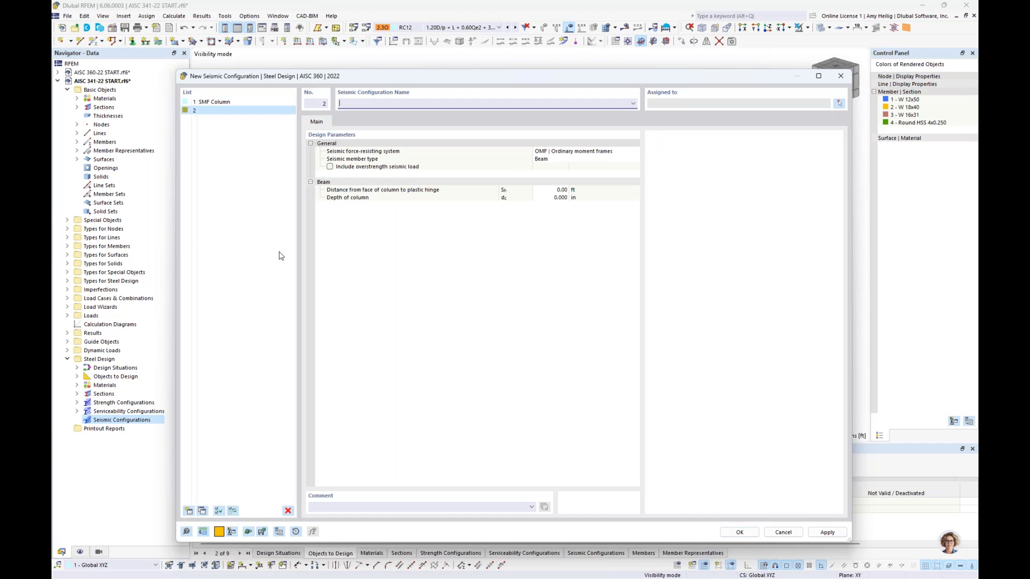
click(580, 151)
click(580, 151)
click(581, 173)
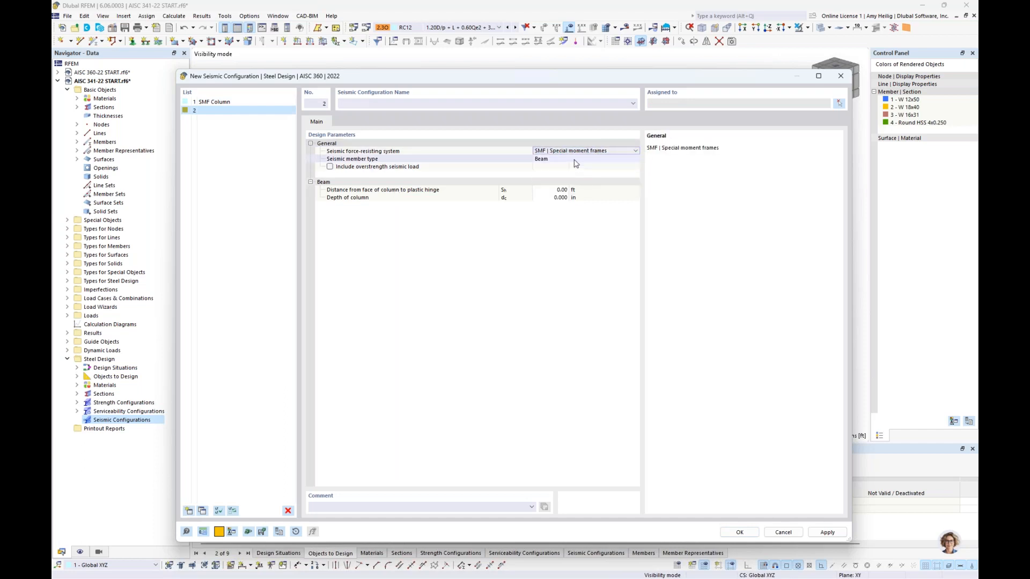
Assign the special moment frame beam configuration to moment-frame beams 74, 76 and 77.
click(839, 103)
click(607, 283)
click(690, 247)
click(701, 154)
ctrl+middle_drag(864, 213, 799, 210)
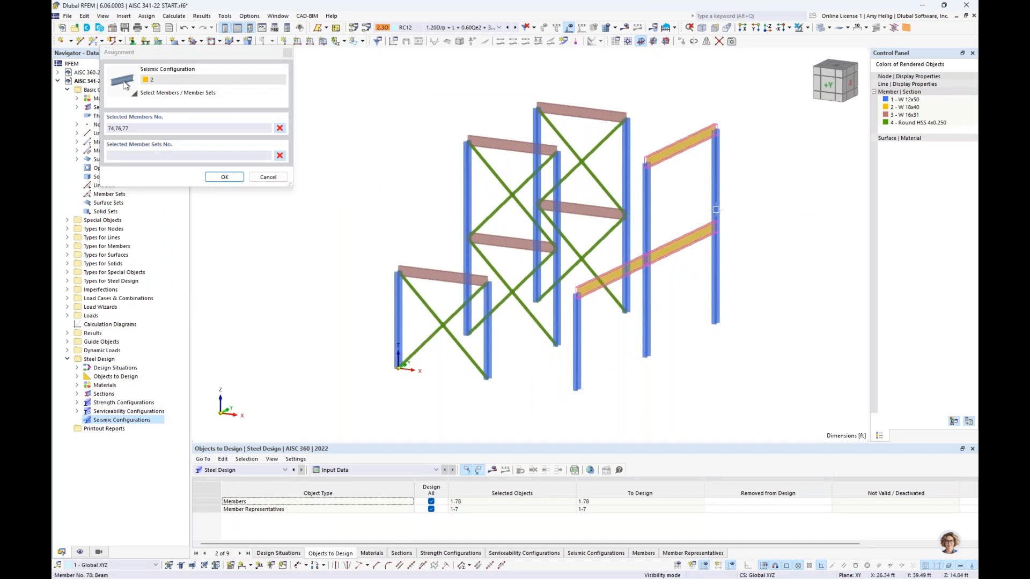
click(222, 177)
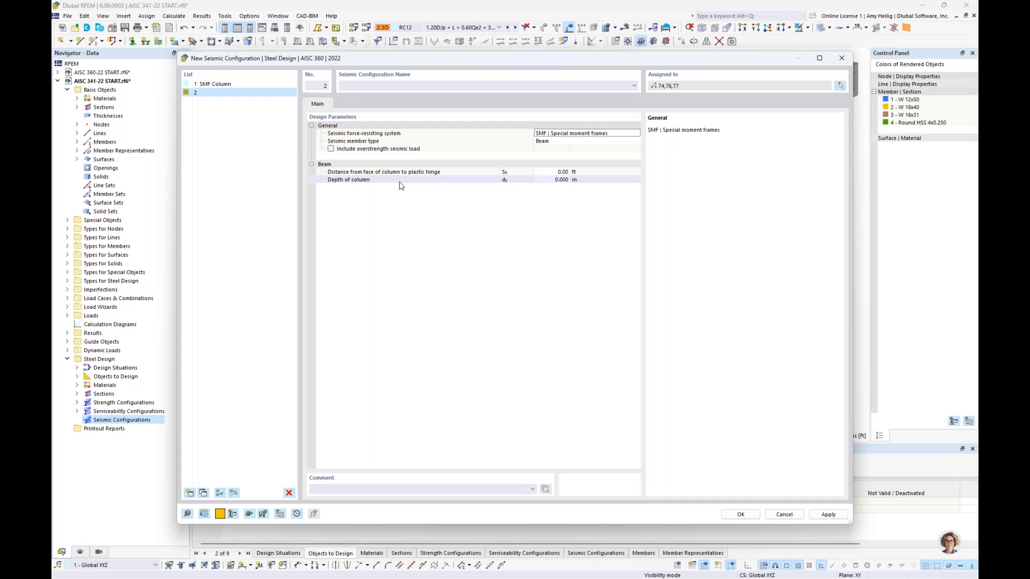
Switch to the presentation and show the slide on overstrength requirements and plastic hinge location for the seismic configuration input.
key(super+Tab)
click(507, 194)
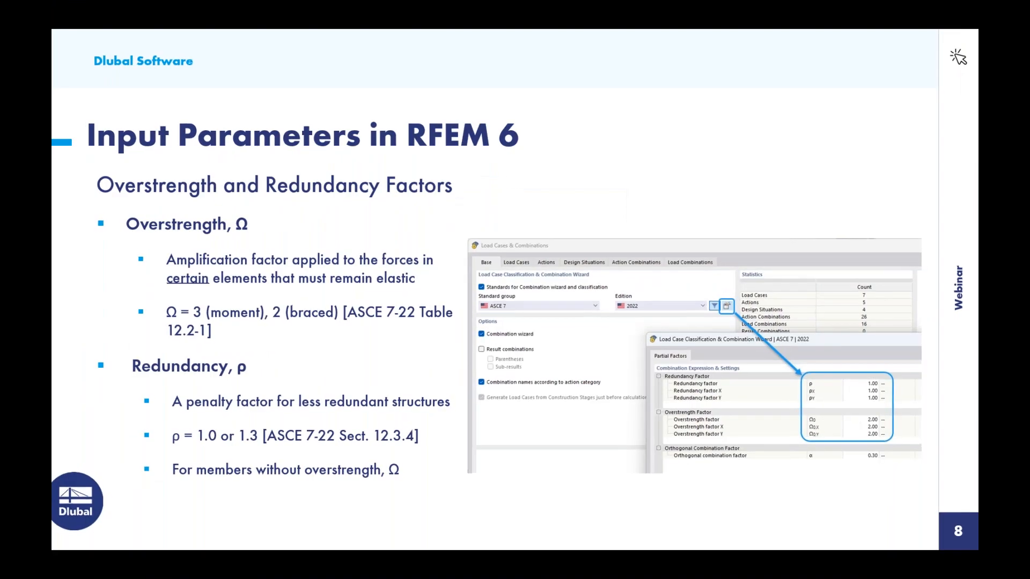
key(Right)
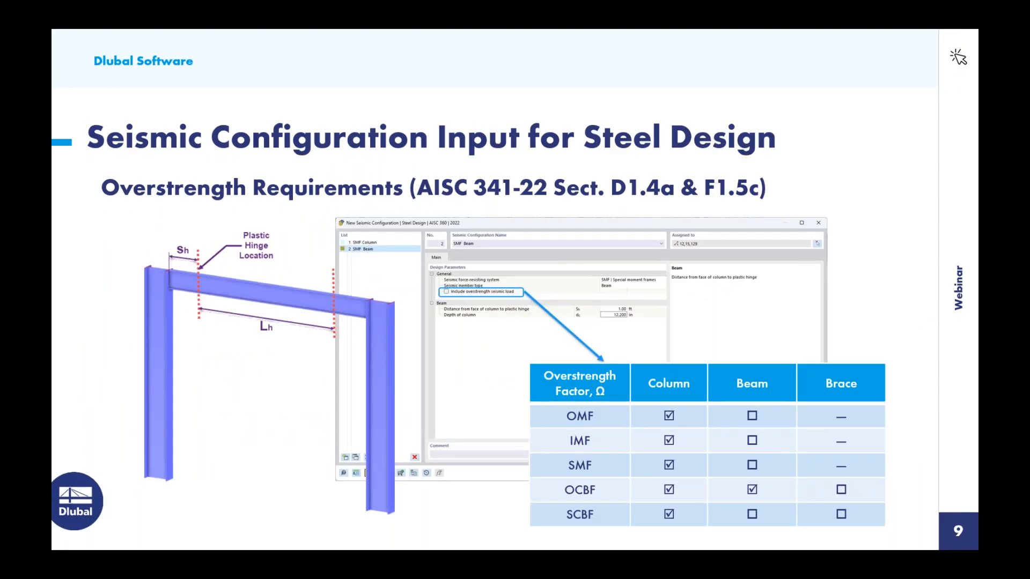
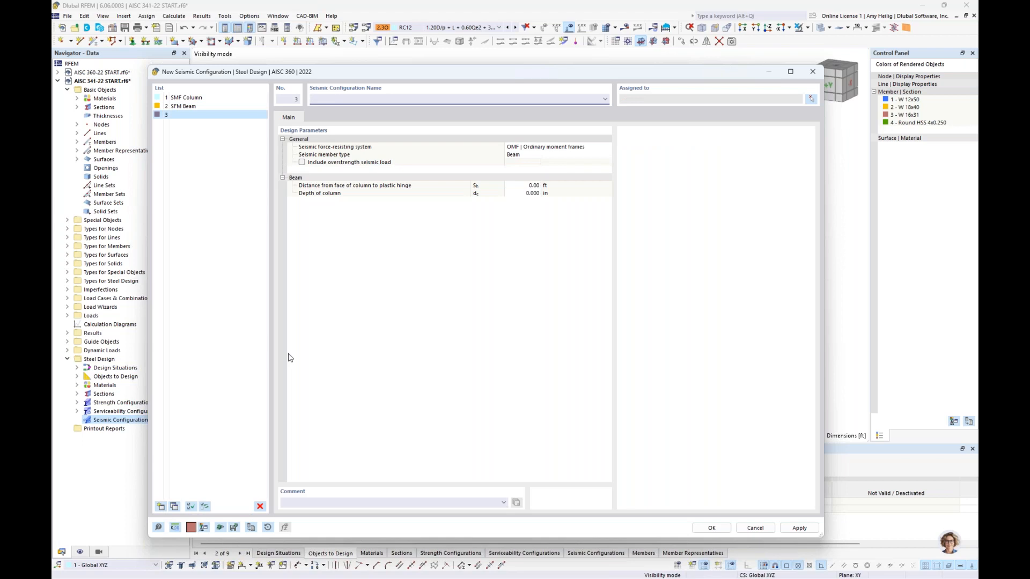
Set the third seismic configuration to SCBF | Special concentrically braced frames with member type Column, and name it SCBF Column.
click(552, 147)
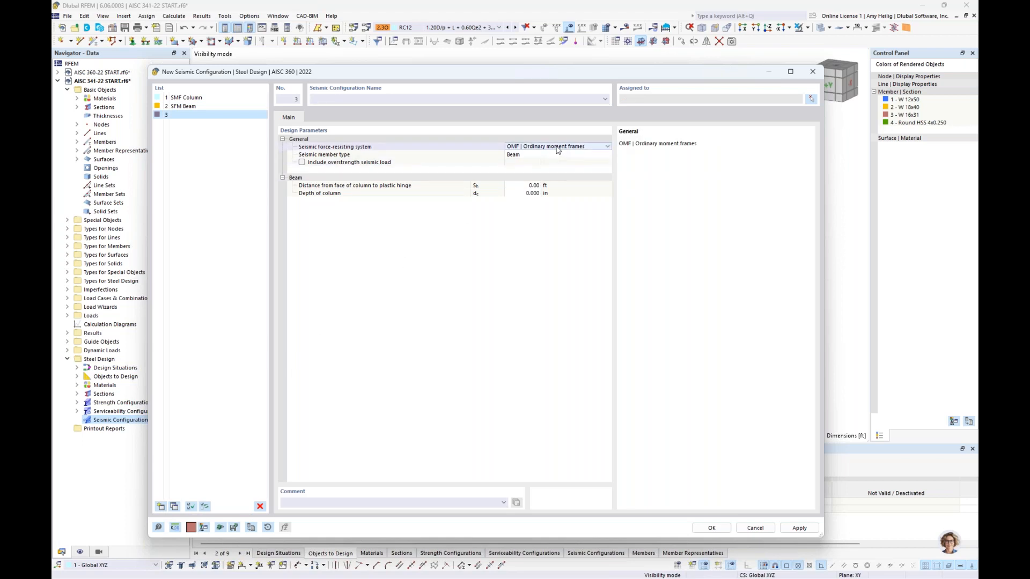
click(574, 146)
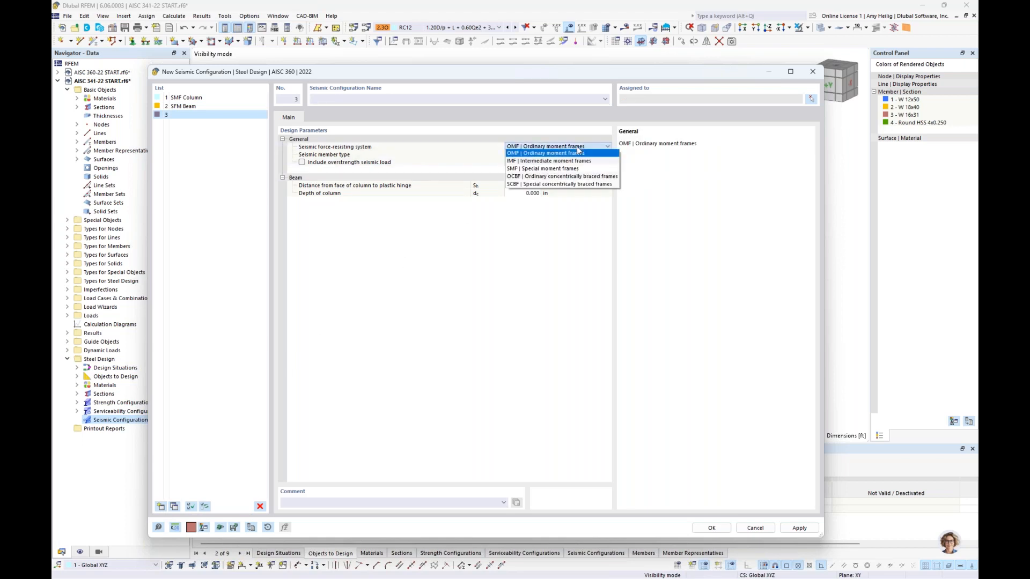
click(568, 185)
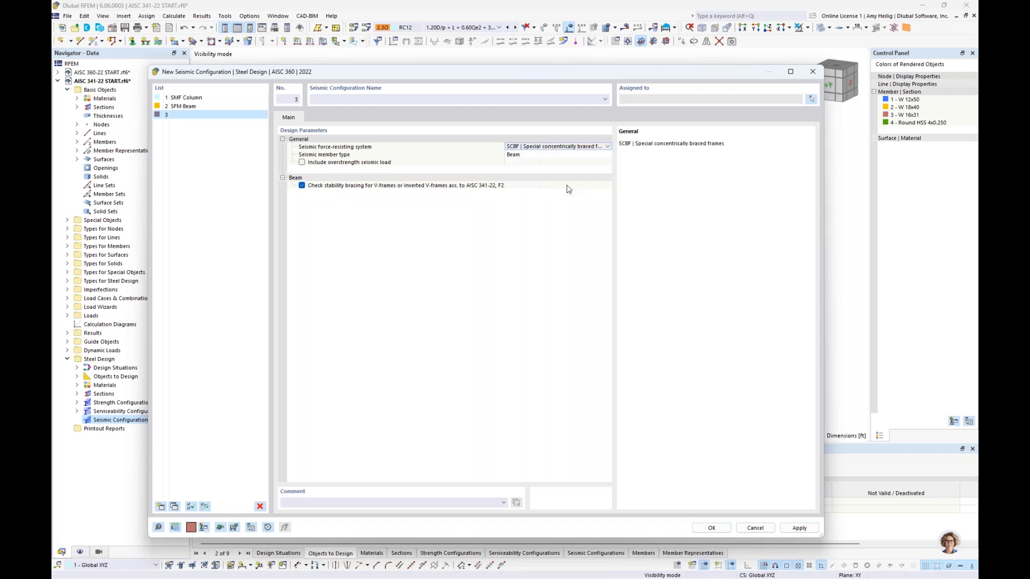
click(543, 156)
click(551, 156)
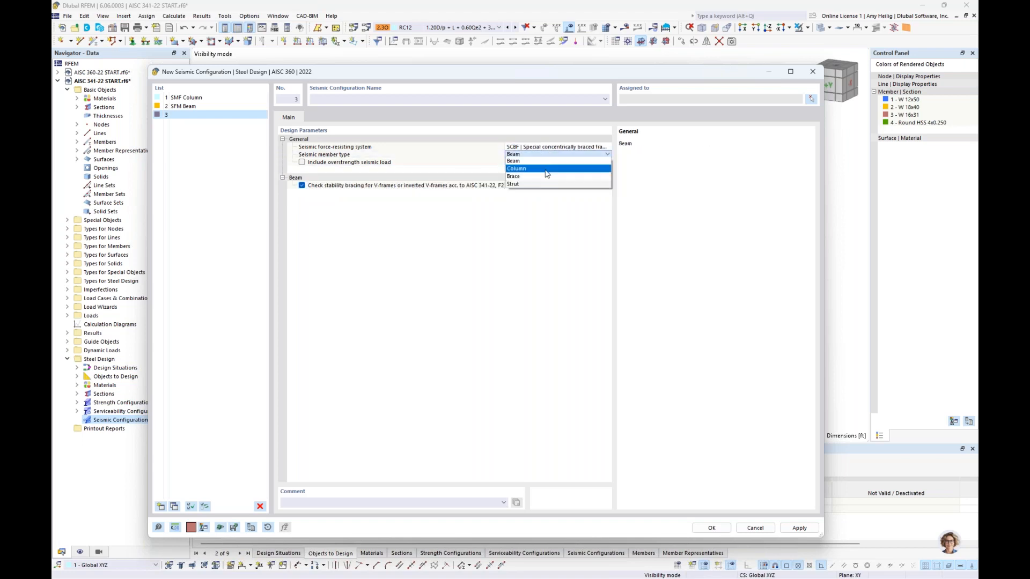
click(547, 171)
click(406, 100)
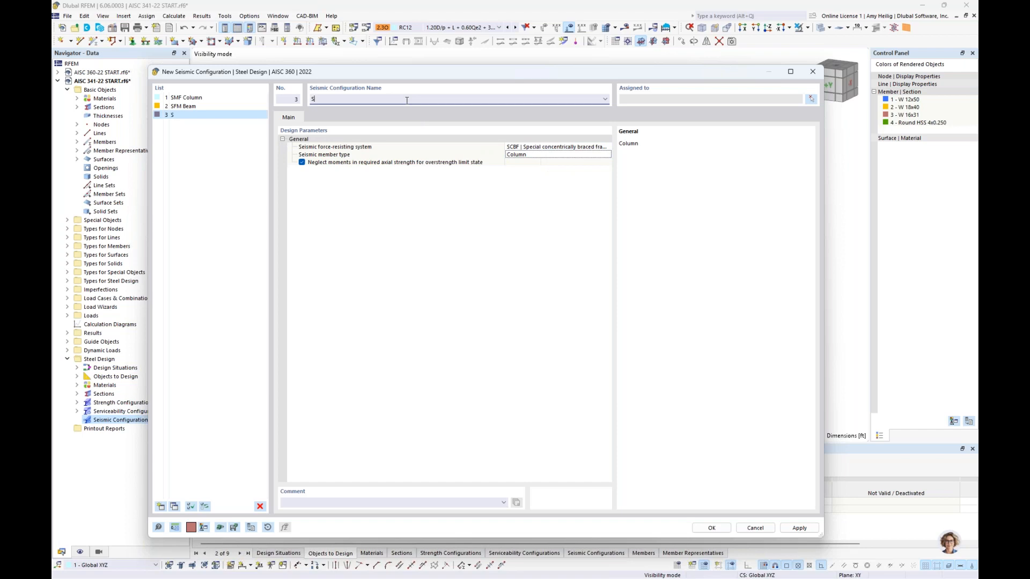
text(SCBF Column)
Assign the SCBF Column configuration to braced-frame columns 1, 3, 6, 47, 49 and 52.
click(811, 101)
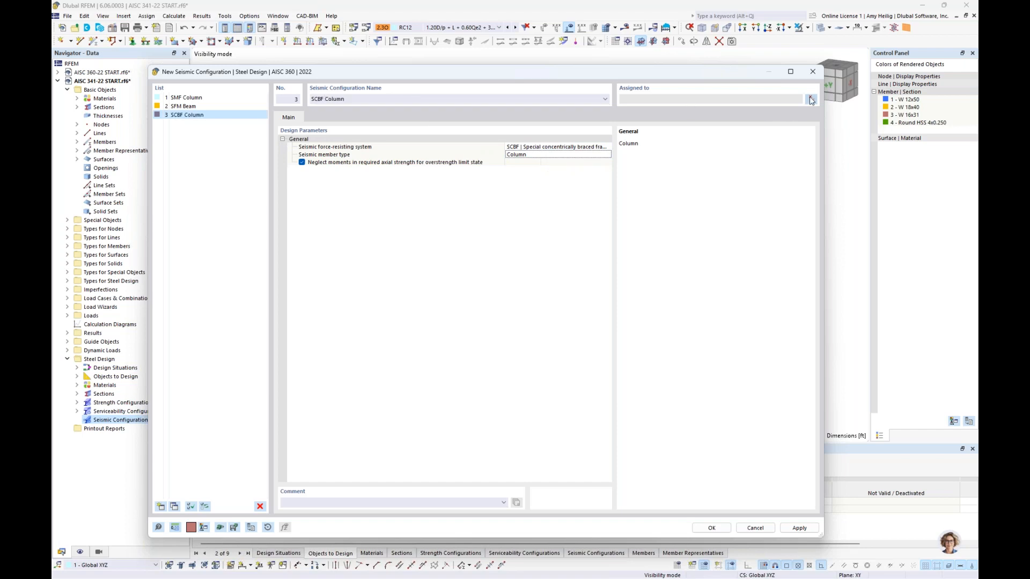
drag(600, 285, 450, 280)
ctrl+middle_drag(752, 293, 701, 325)
click(224, 177)
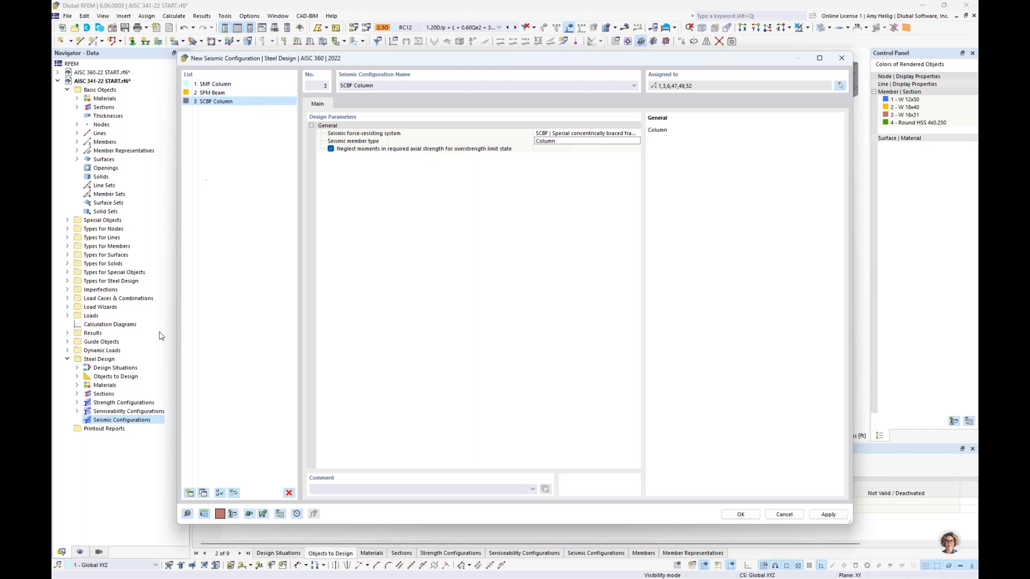
Create a fourth seismic configuration for SCBF | Special concentrically braced frames with member type Beam, and name it SCBF Beam.
click(190, 493)
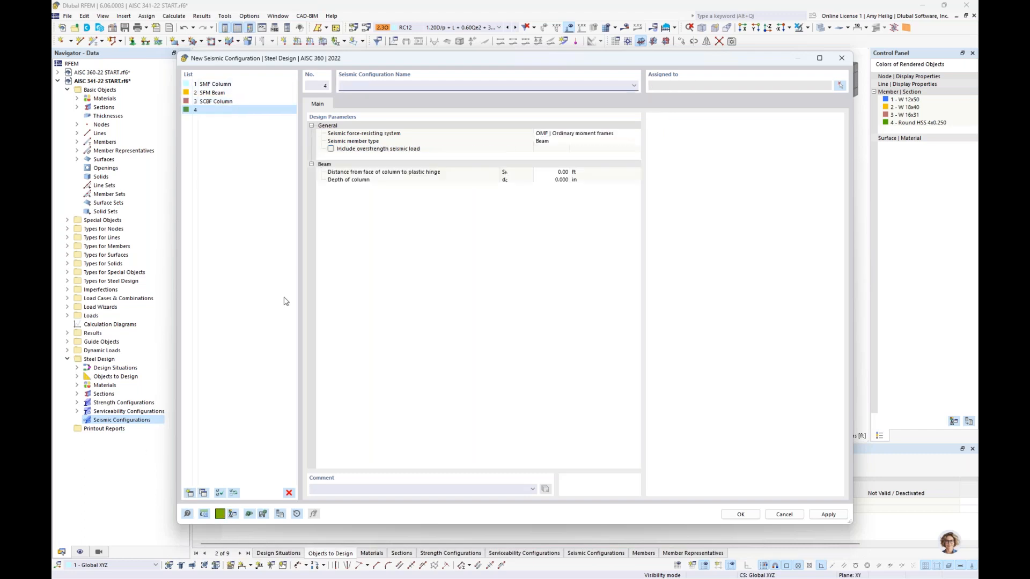
click(580, 137)
click(587, 135)
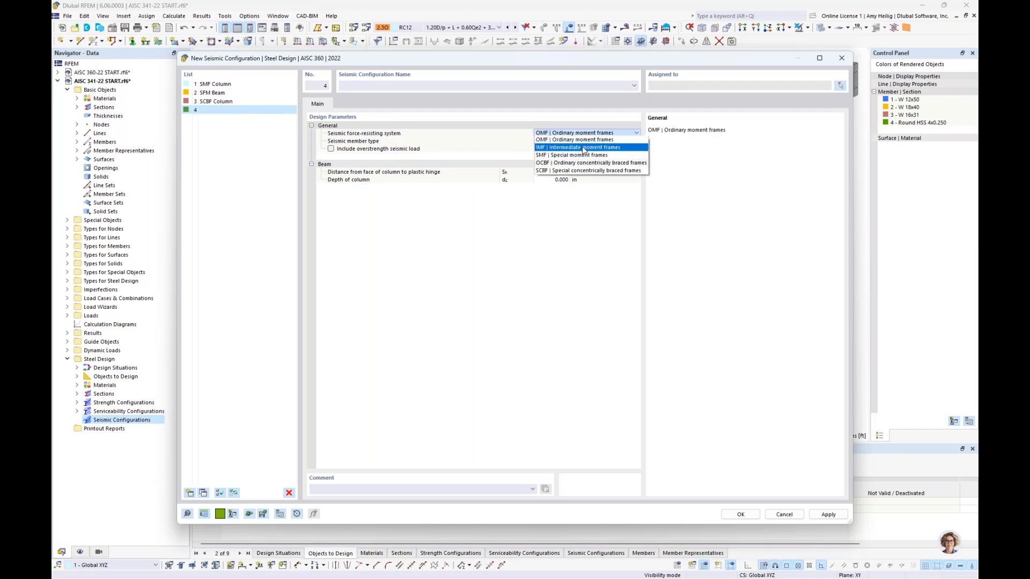
click(580, 172)
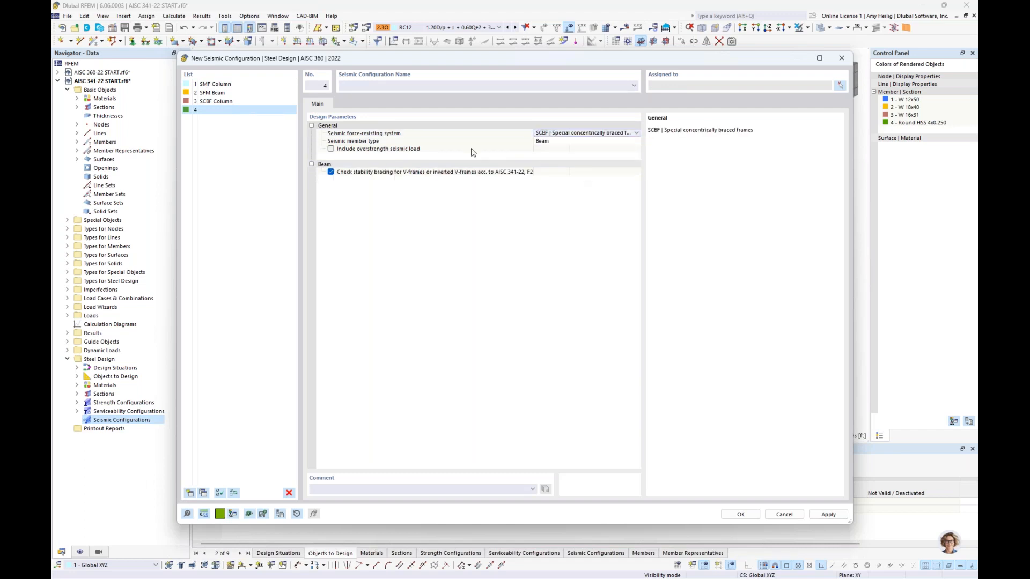
click(574, 142)
click(340, 86)
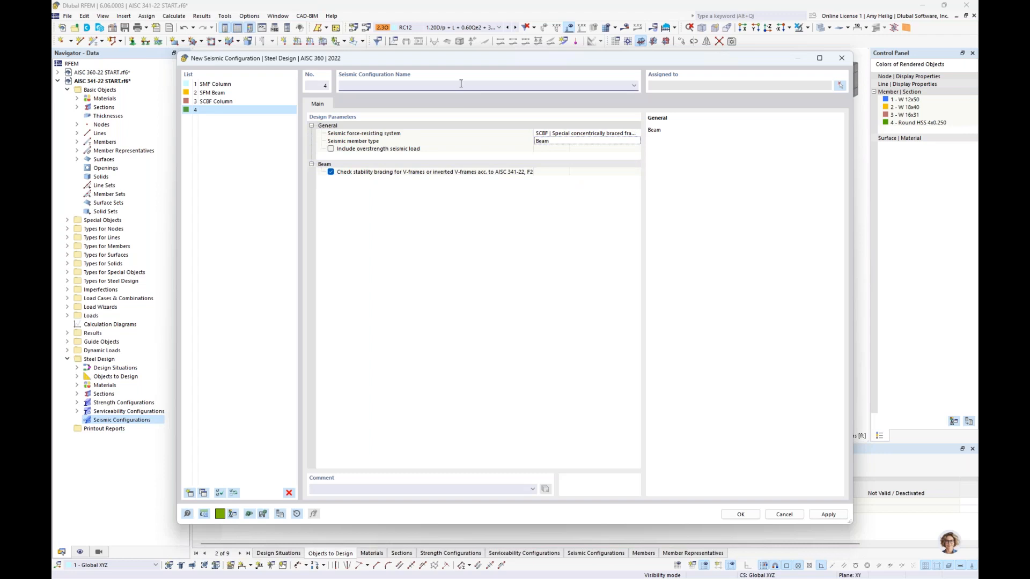
text(SCBF Beam)
Review the V-frame stability bracing check against the braced frames in the model and turn it off for SCBF Beam.
click(420, 172)
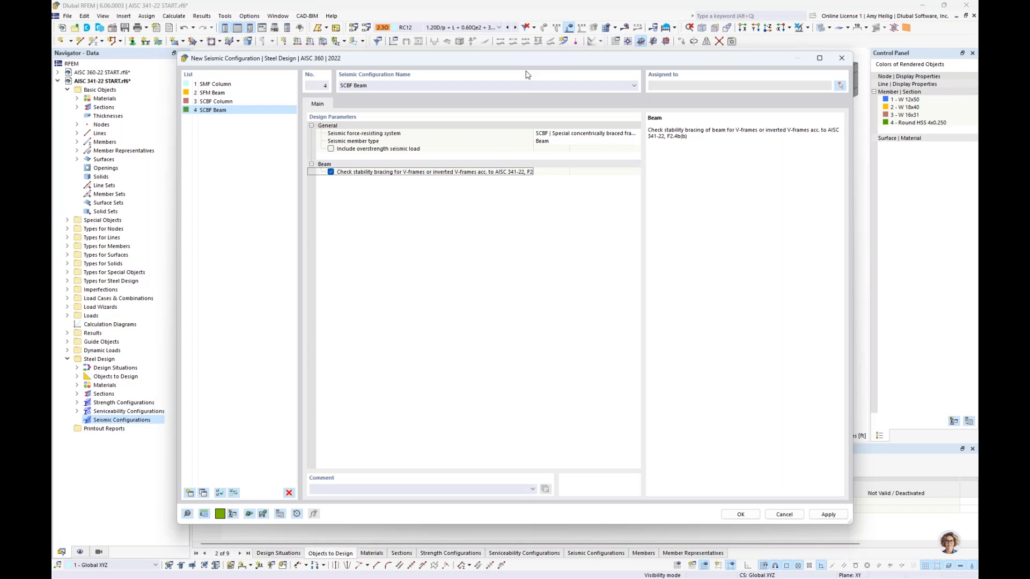
drag(535, 60, 509, 363)
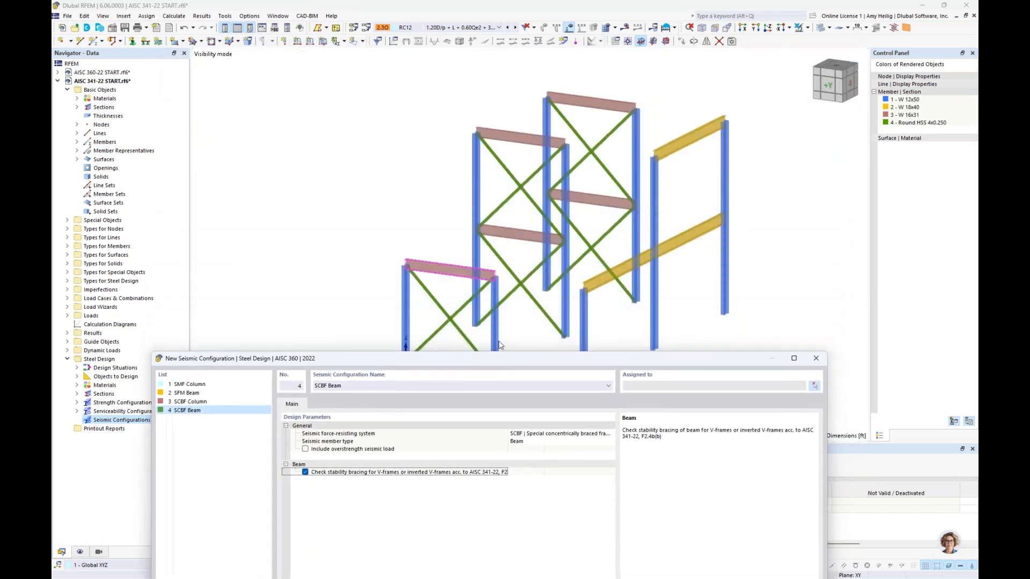
drag(433, 358, 466, 68)
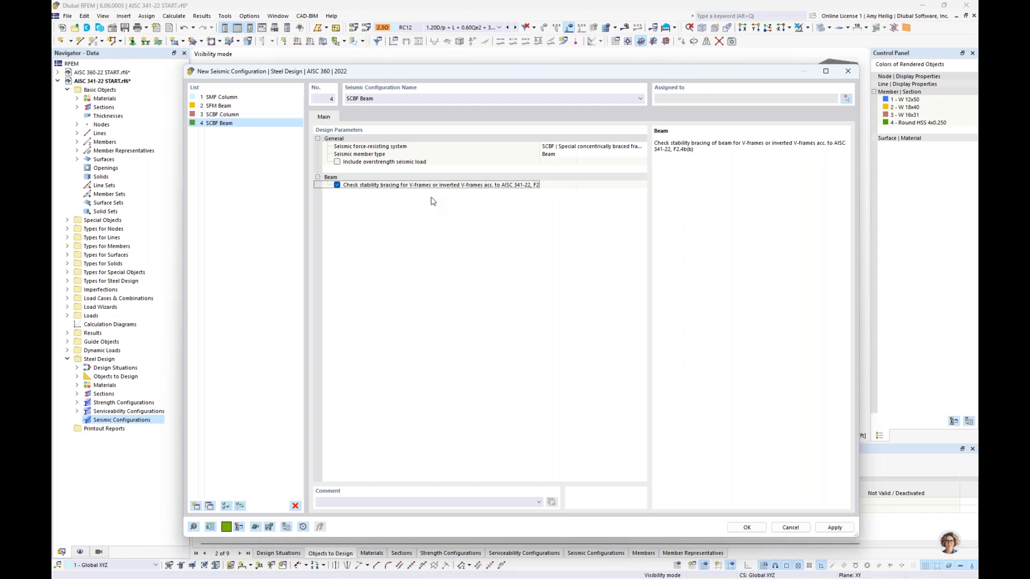
click(337, 185)
Create a fifth seismic configuration for SCBF | Special concentrically braced frames with member type Brace, and name it SCBF Brace.
click(197, 506)
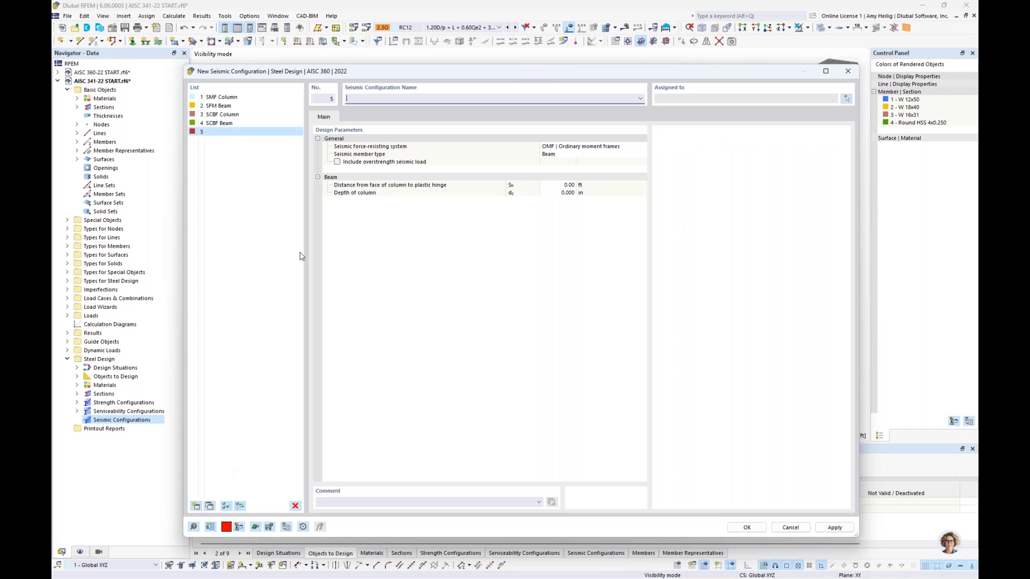
click(580, 146)
click(580, 145)
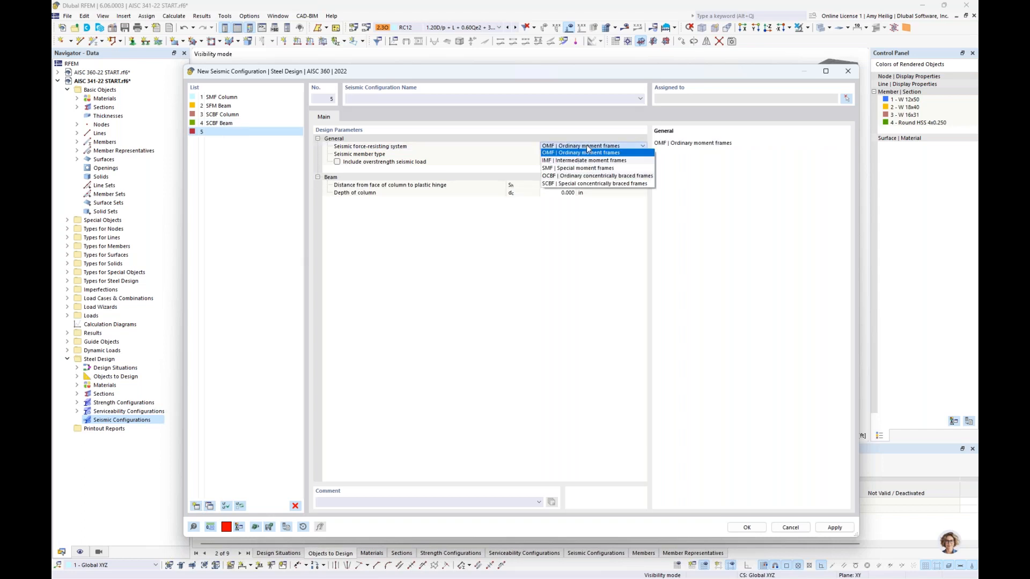
click(578, 184)
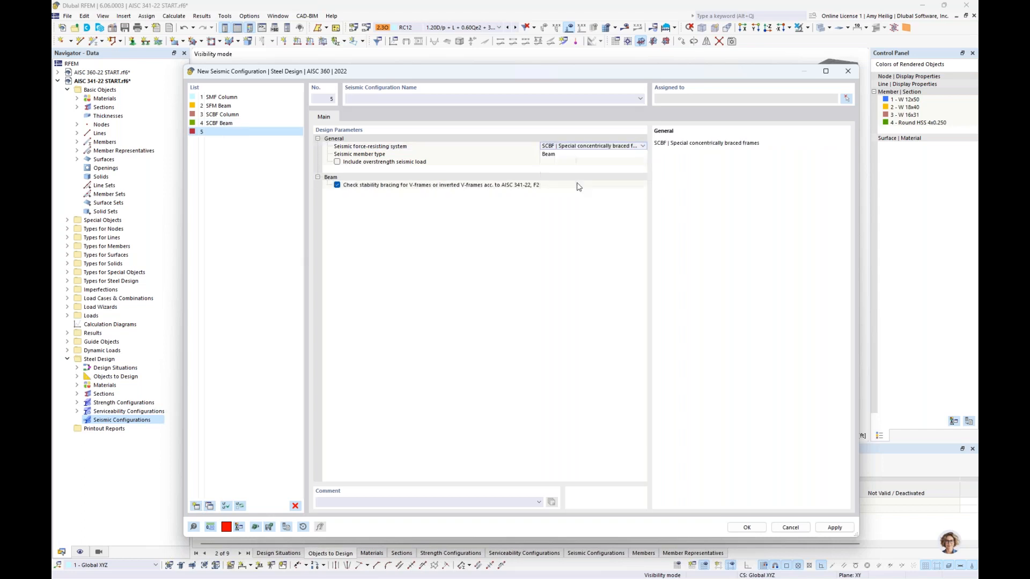
click(573, 155)
click(572, 154)
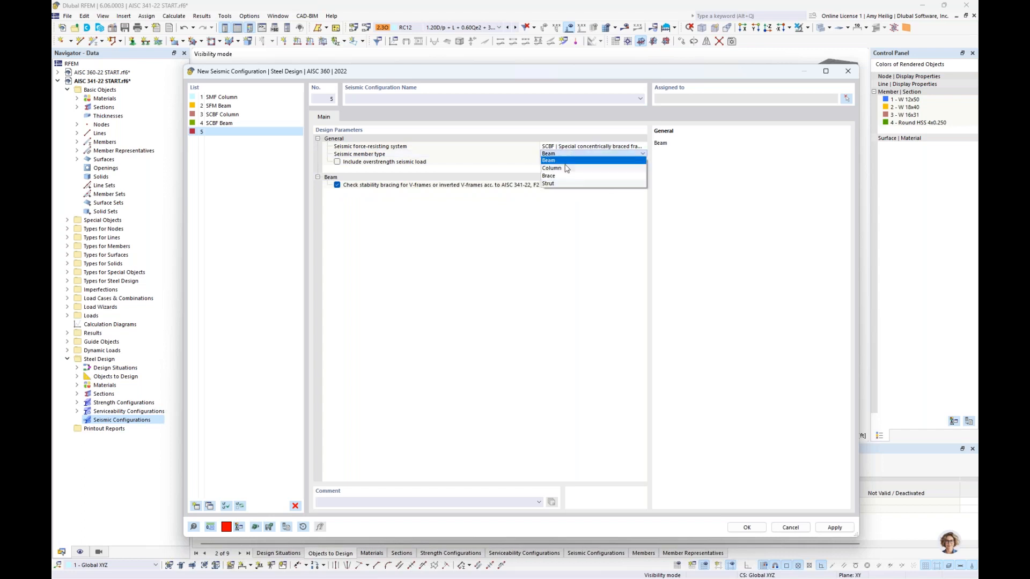
click(565, 177)
click(425, 99)
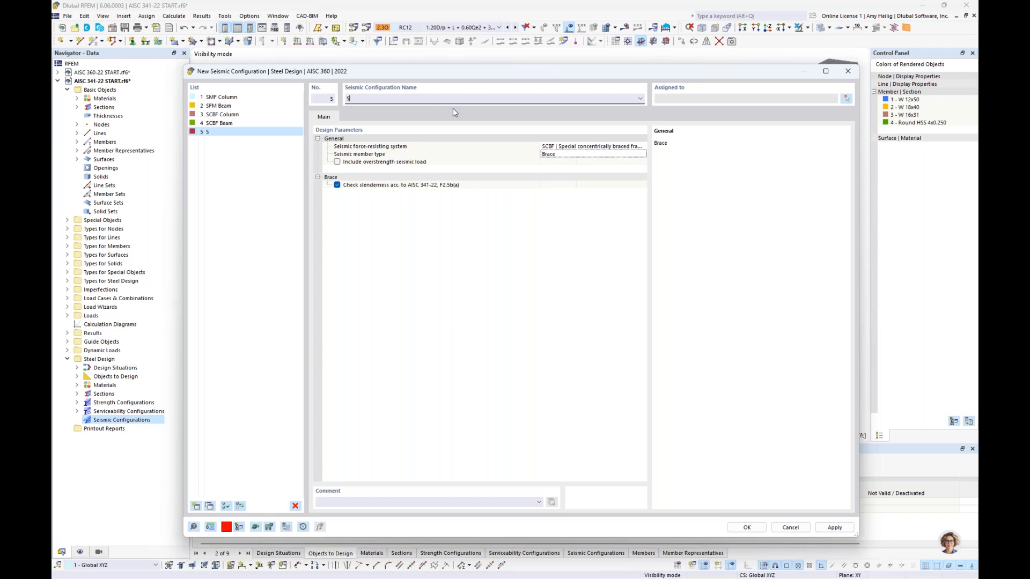
text(SCBF Brace)
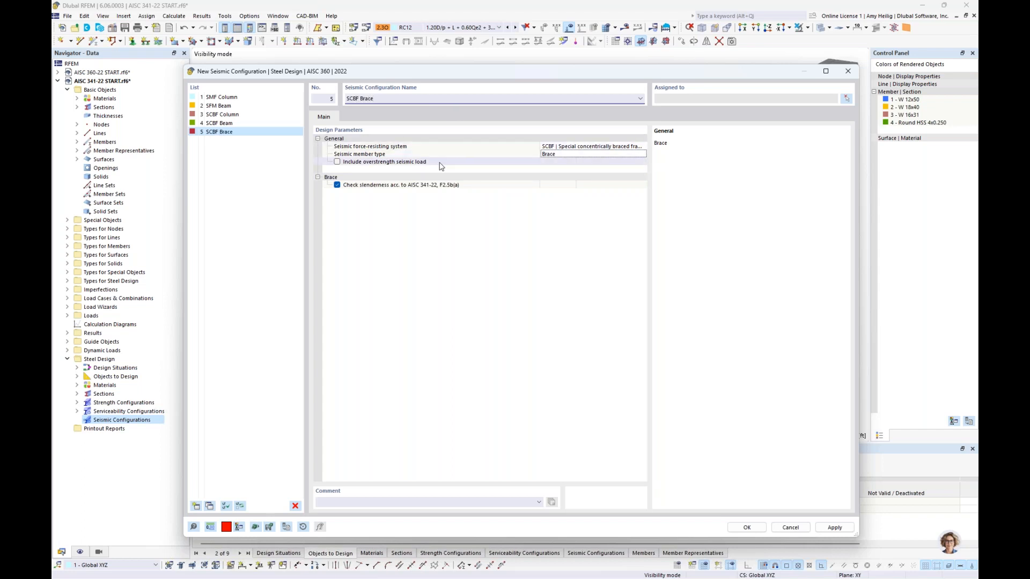
Show the brace slenderness check's description and assign the SCBF Brace configuration to braces 8-17 and 36-45.
click(430, 185)
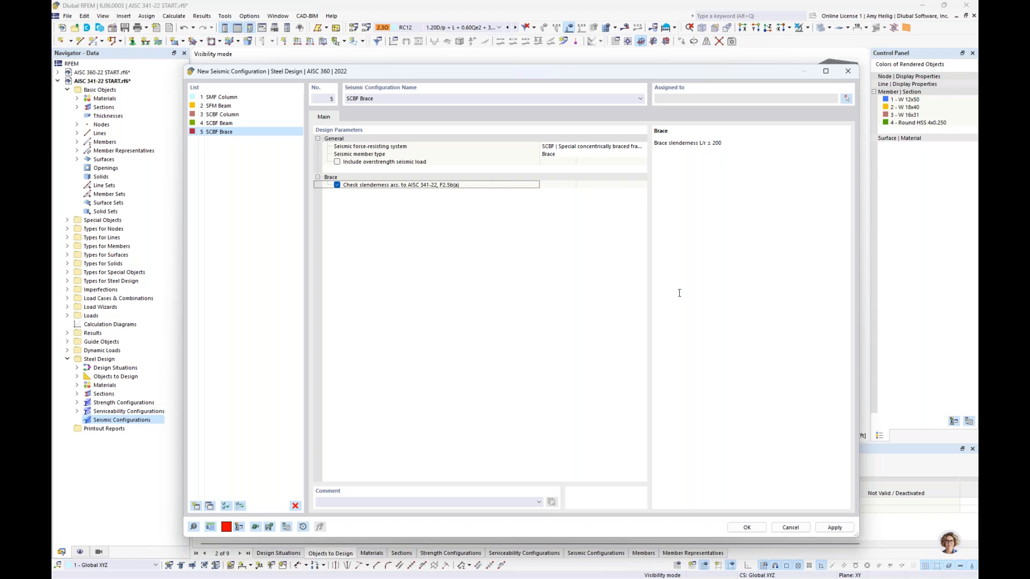
click(846, 99)
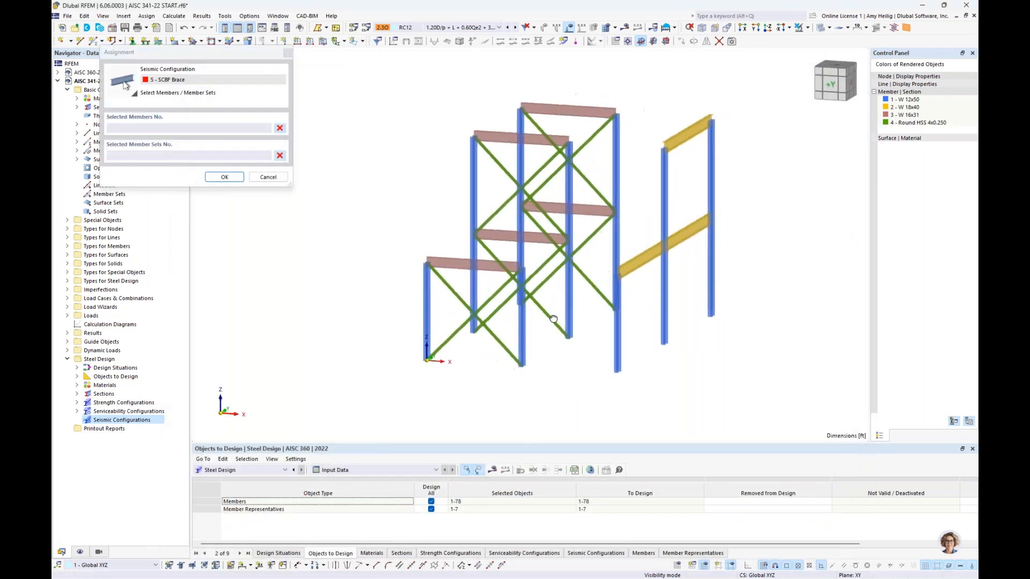
drag(527, 334, 500, 274)
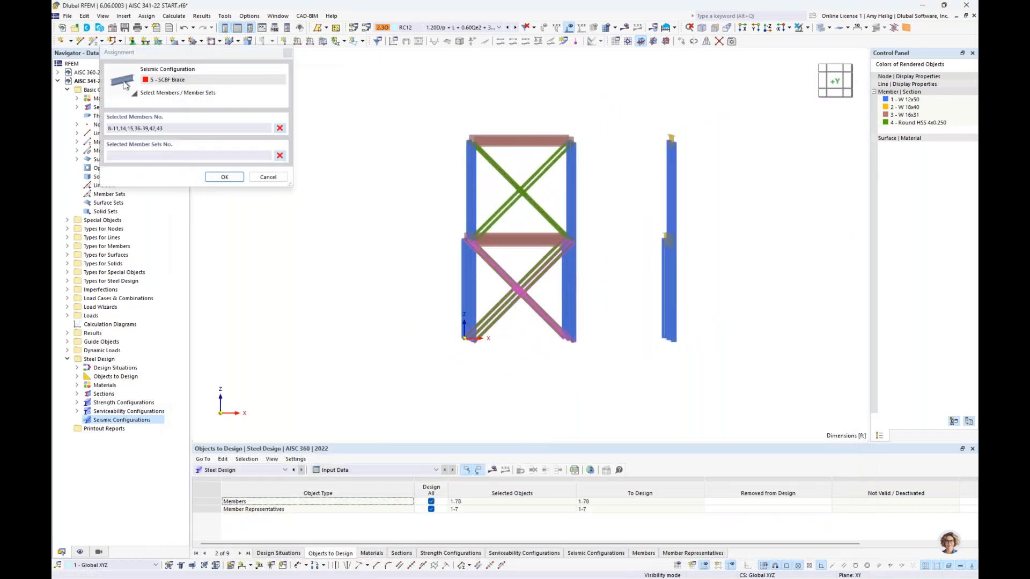
drag(526, 216, 500, 182)
click(224, 177)
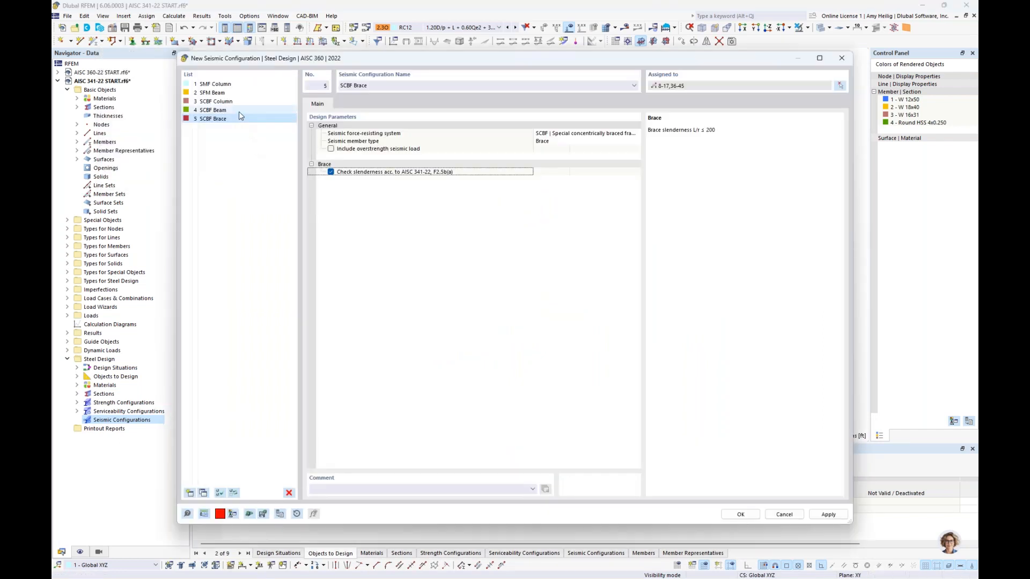
Assign the SCBF Beam seismic configuration to the braced-frame beams 19, 24, 25, 33 and 34.
click(239, 111)
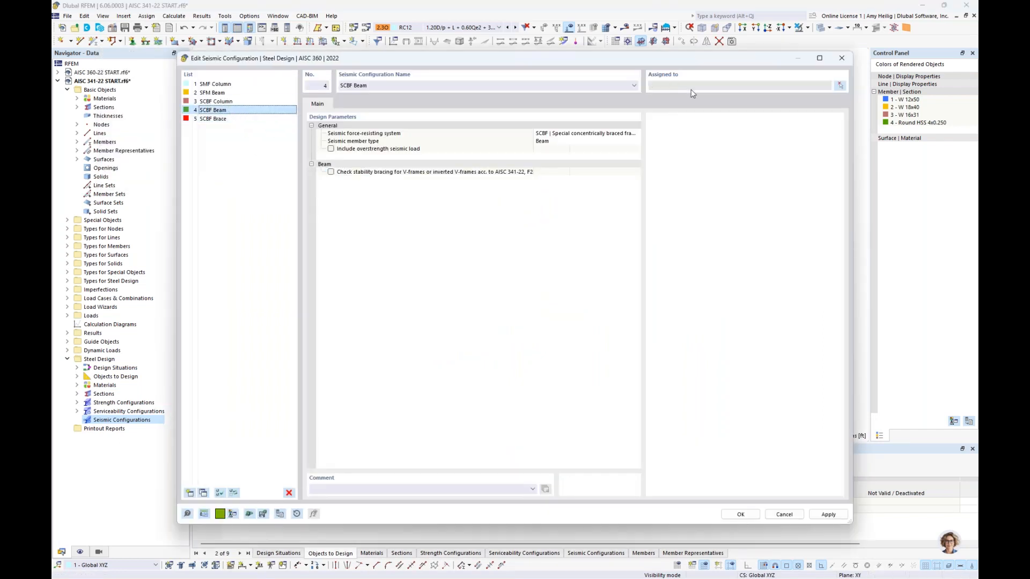
click(838, 87)
scroll(495, 281, up, 3)
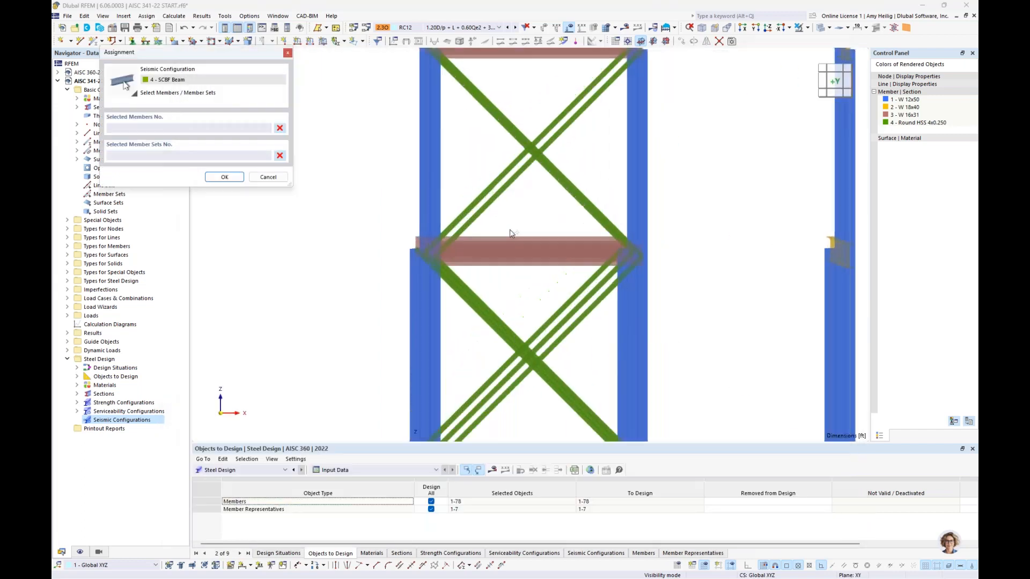
click(487, 252)
scroll(531, 177, down, 2)
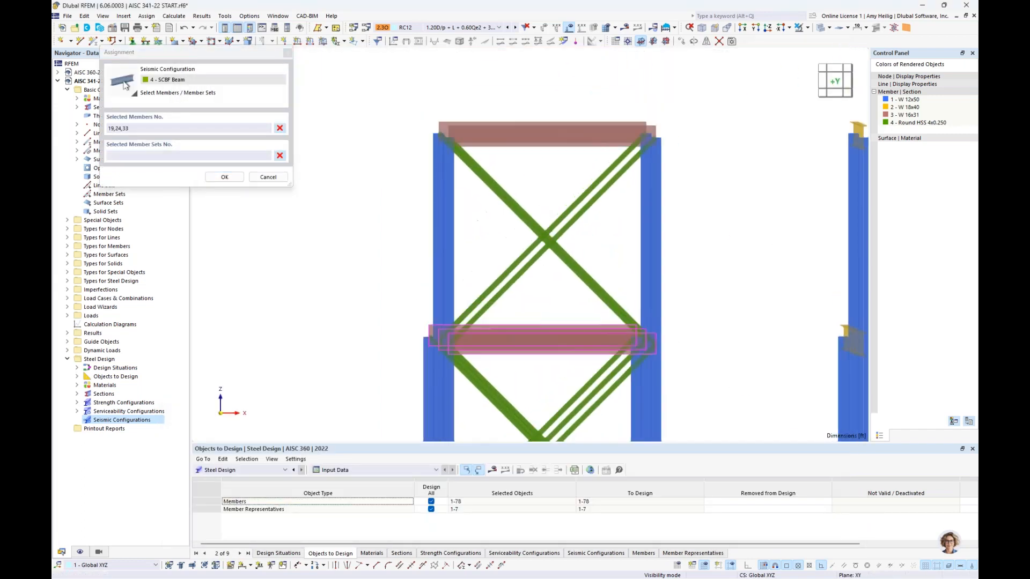
click(515, 135)
click(225, 177)
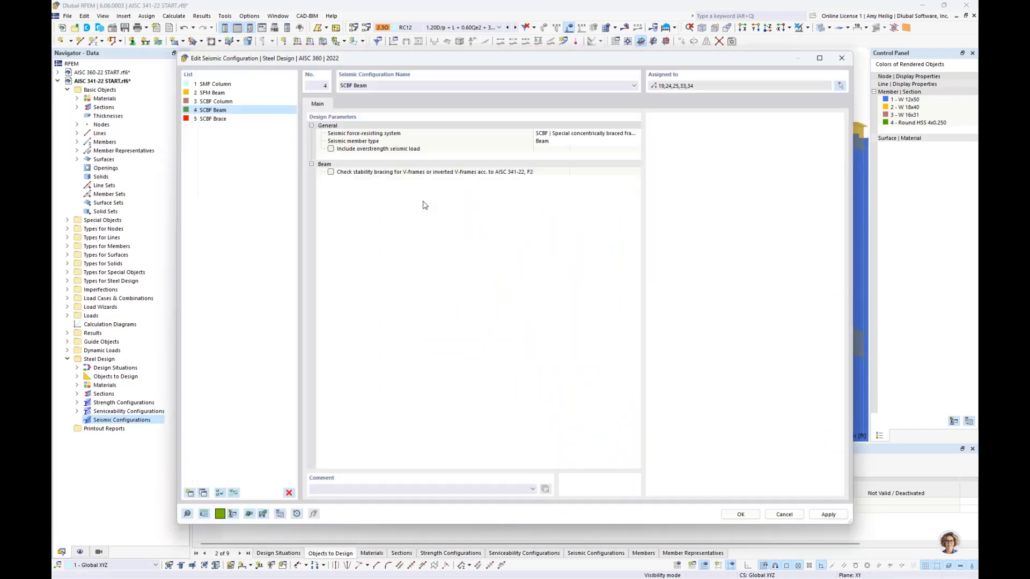
Review the SCBF Brace, SCBF Beam, SCBF Column and SFM Beam configurations and accept all seismic configurations.
click(231, 120)
click(230, 112)
click(232, 103)
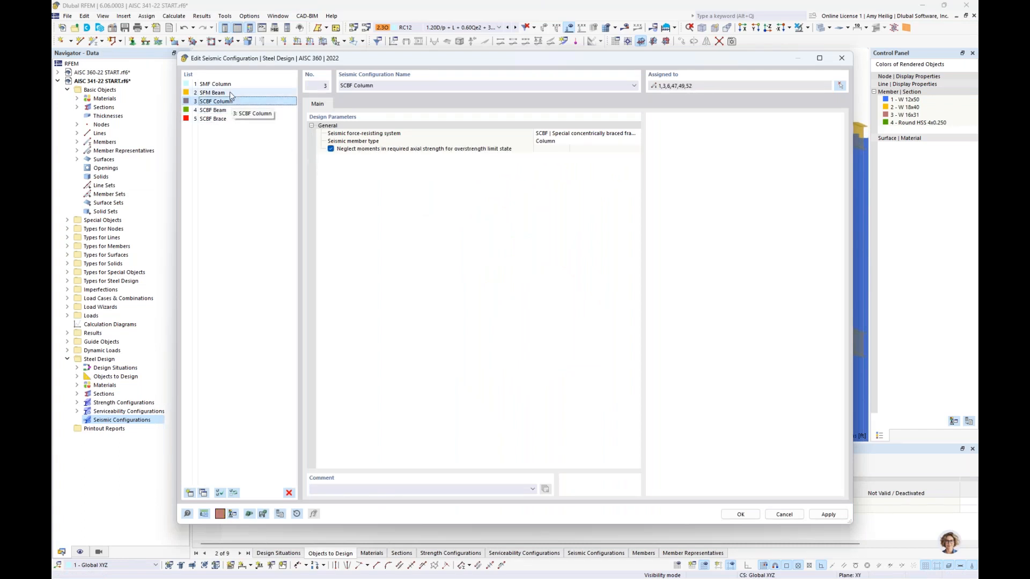
click(231, 94)
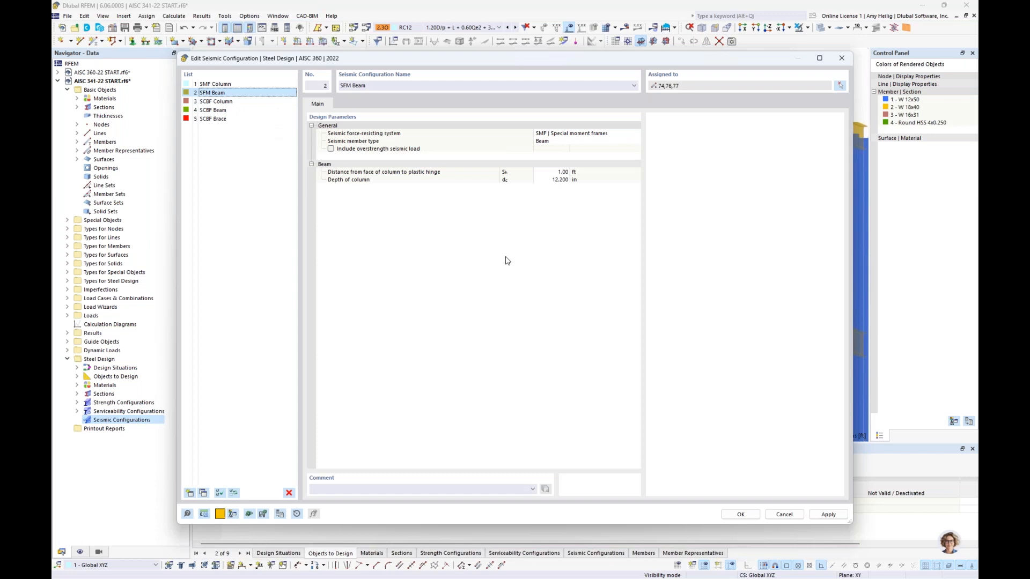
click(740, 515)
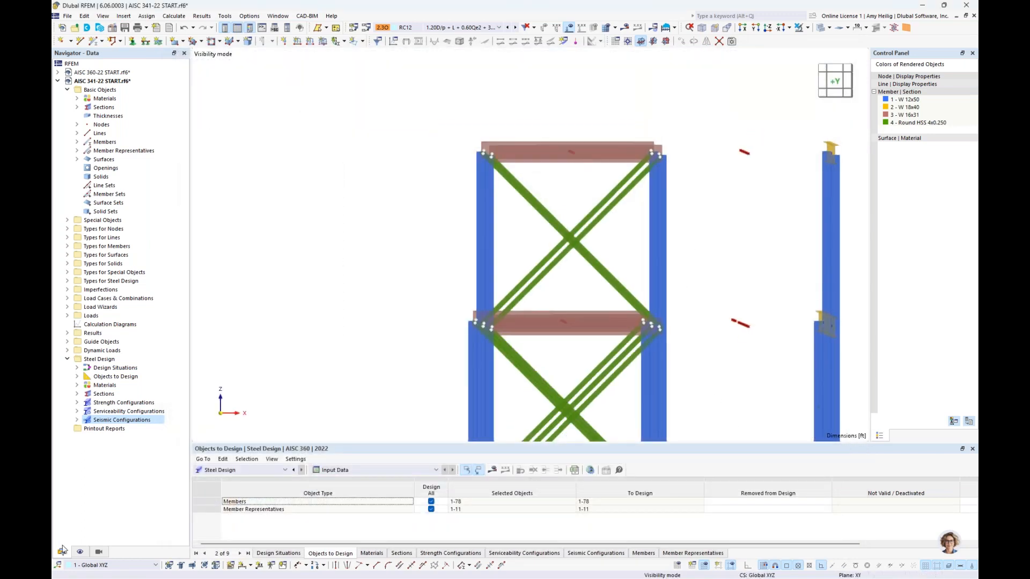
Hide the member representatives in the model and highlight the members assigned to the SMF Column seismic configuration.
click(80, 552)
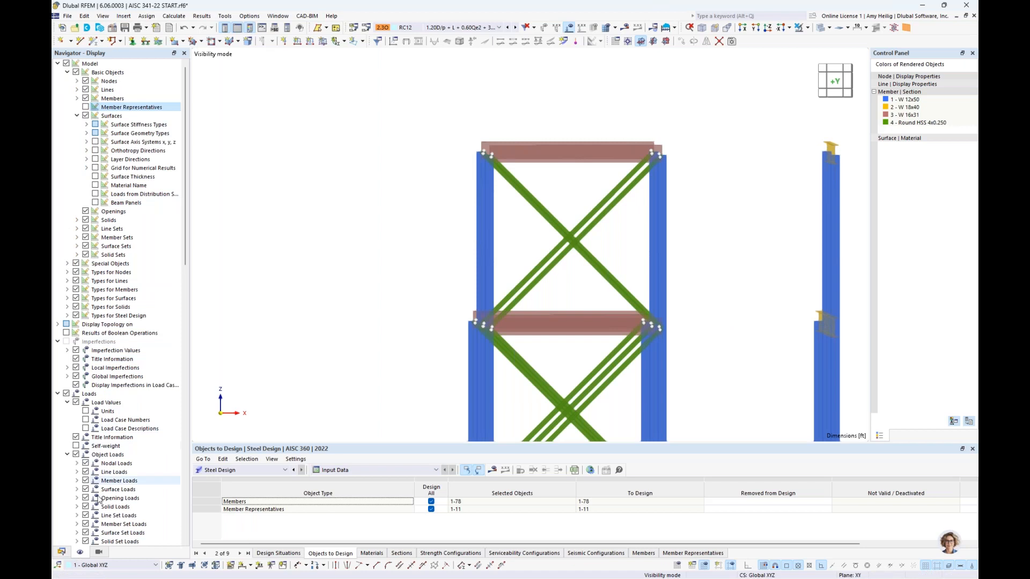
click(61, 552)
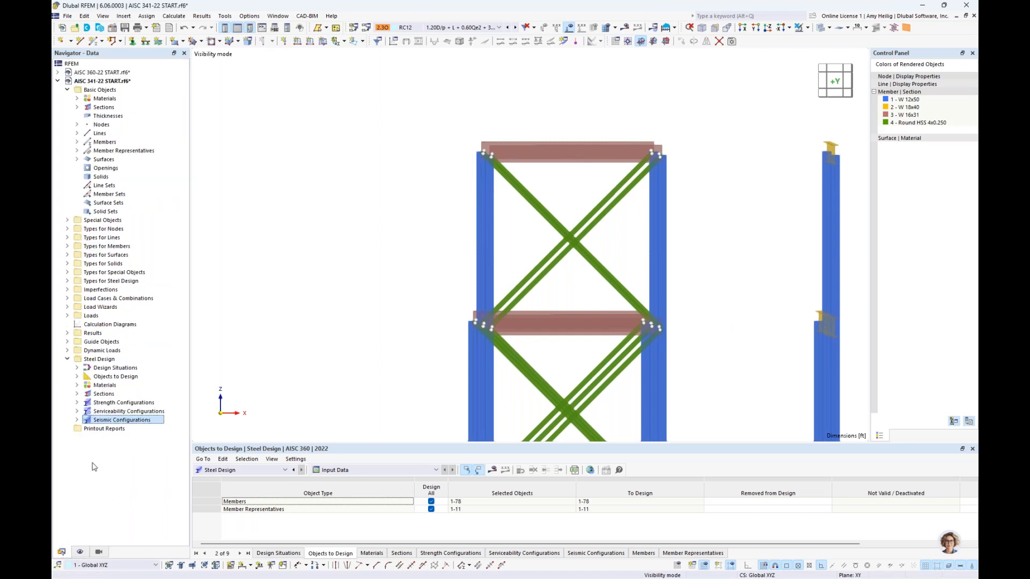
click(78, 420)
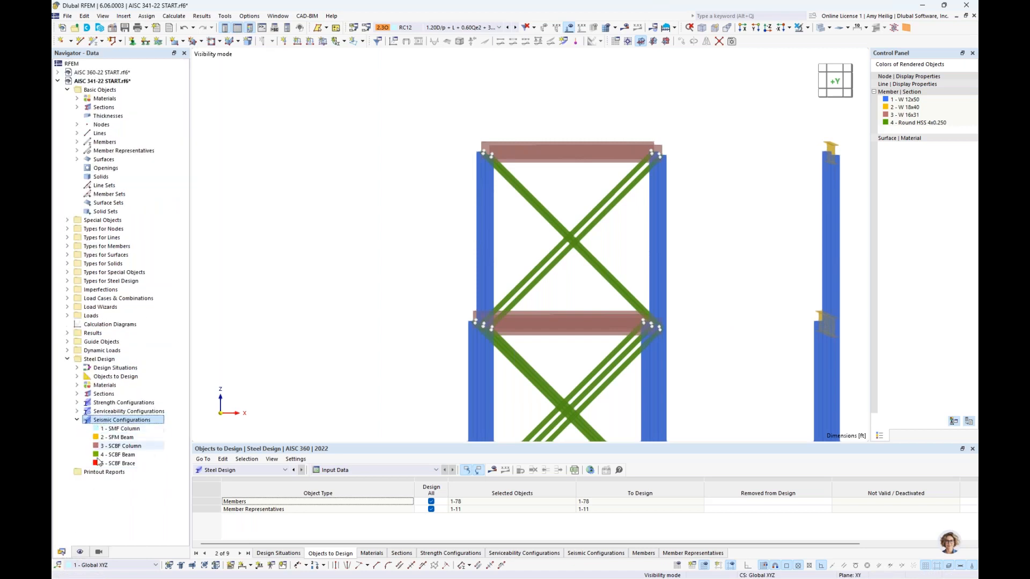
scroll(396, 260, down, 4)
ctrl+middle_drag(396, 261, 316, 300)
click(130, 429)
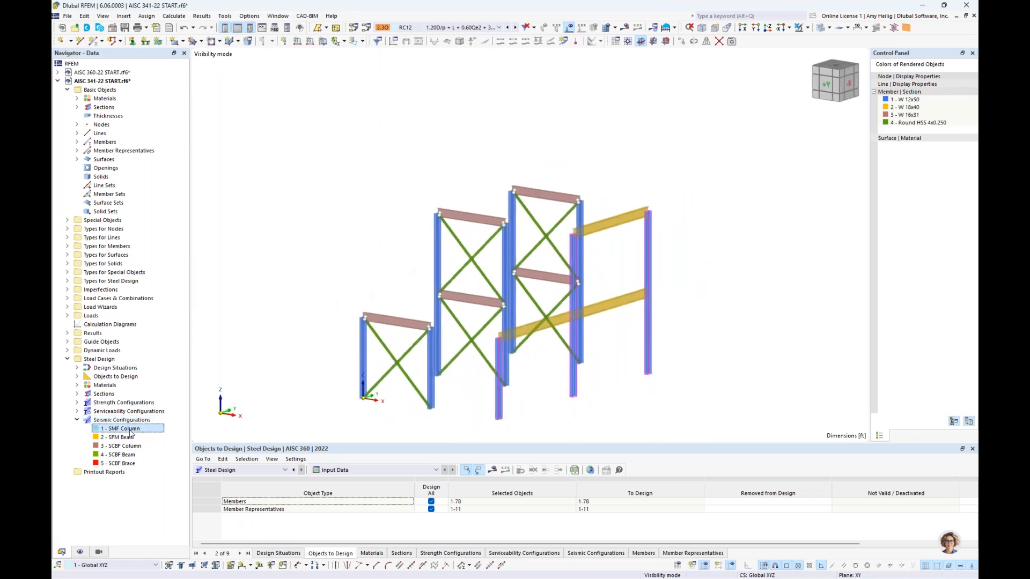
ctrl+middle_drag(310, 237, 356, 231)
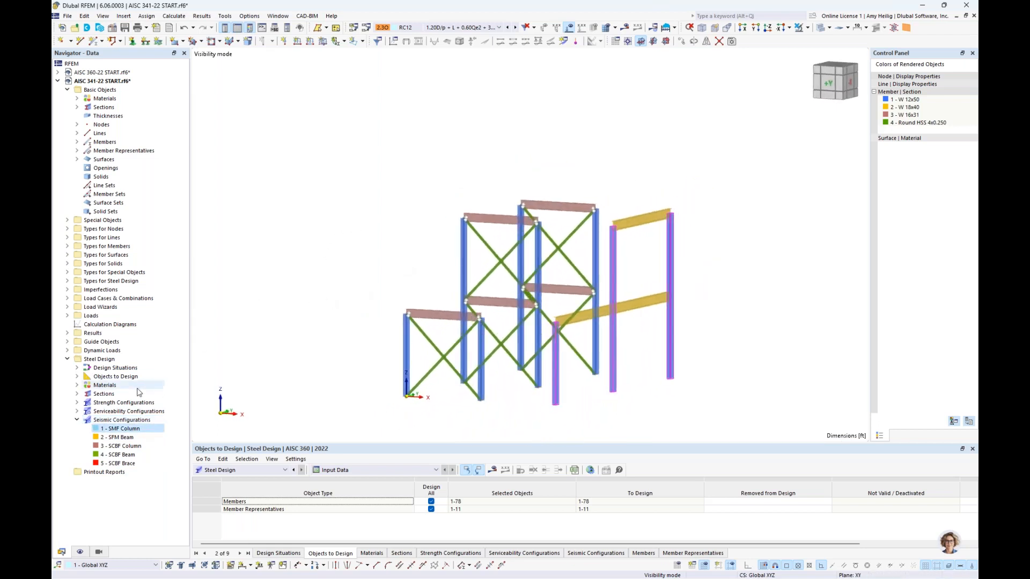
Highlight in turn the members assigned to SFM Beam, SCBF Column, SCBF Beam and SCBF Brace, and clear the selection.
click(122, 439)
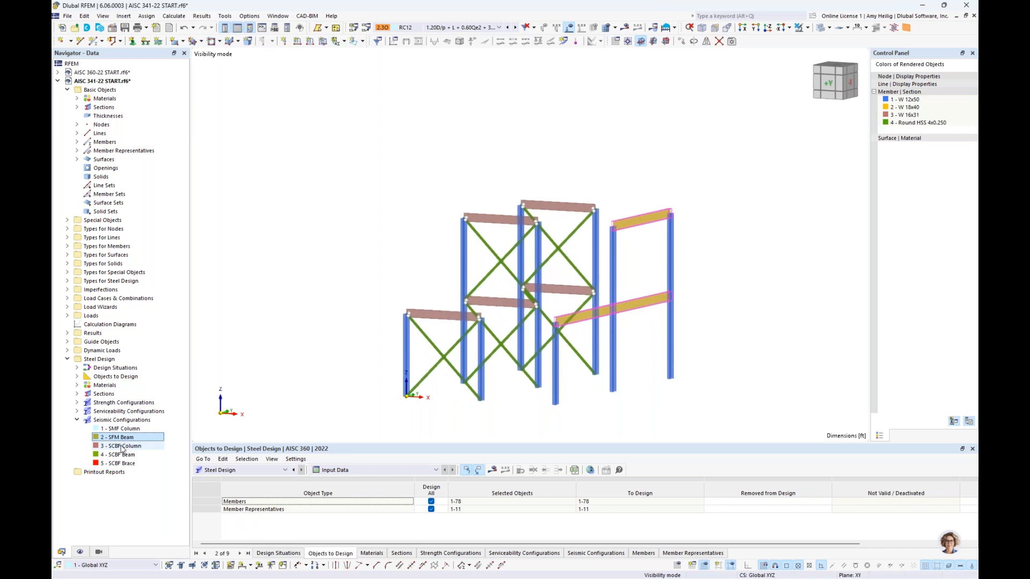
click(122, 446)
click(123, 455)
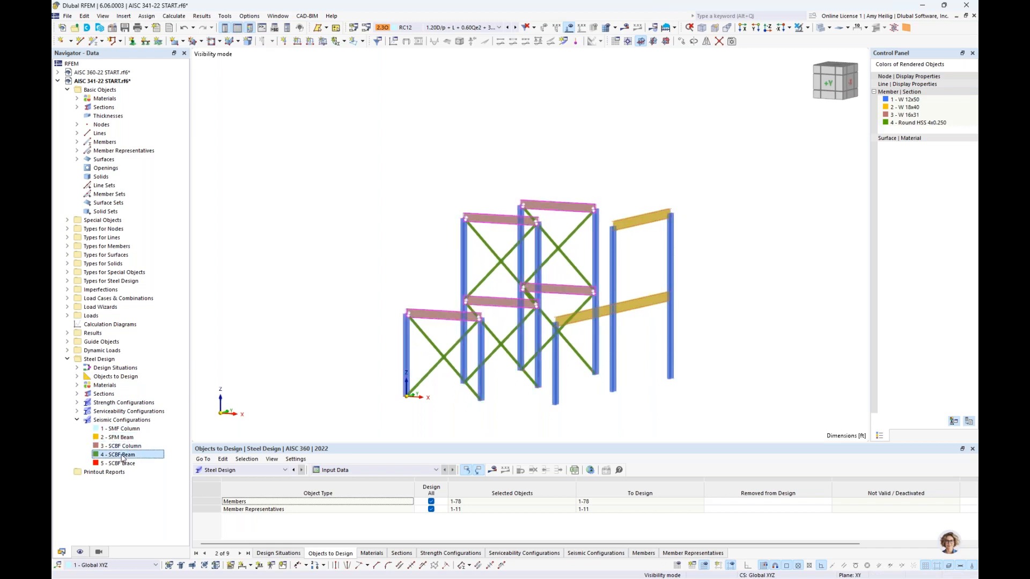
click(120, 464)
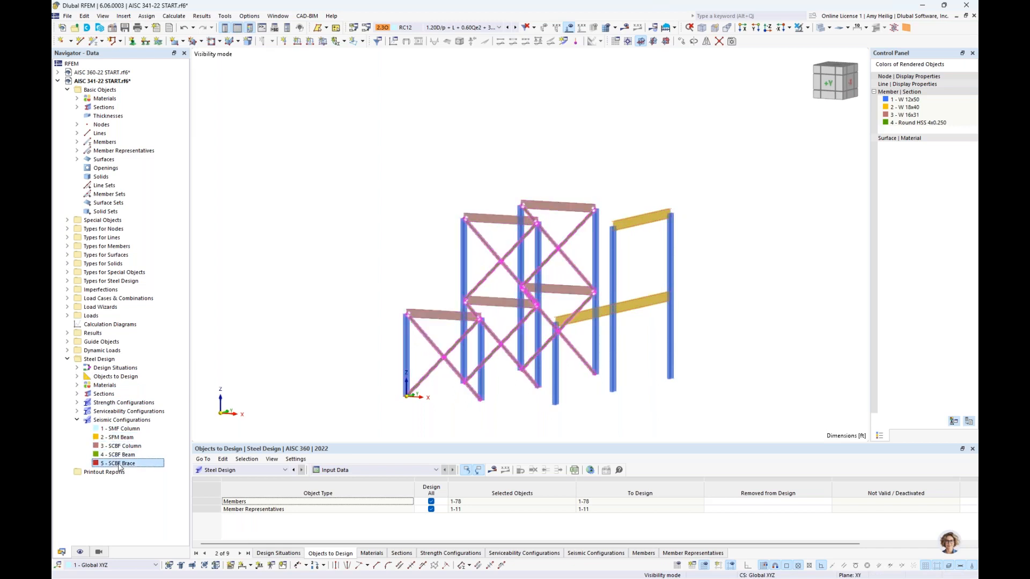
click(372, 333)
scroll(379, 328, up, 3)
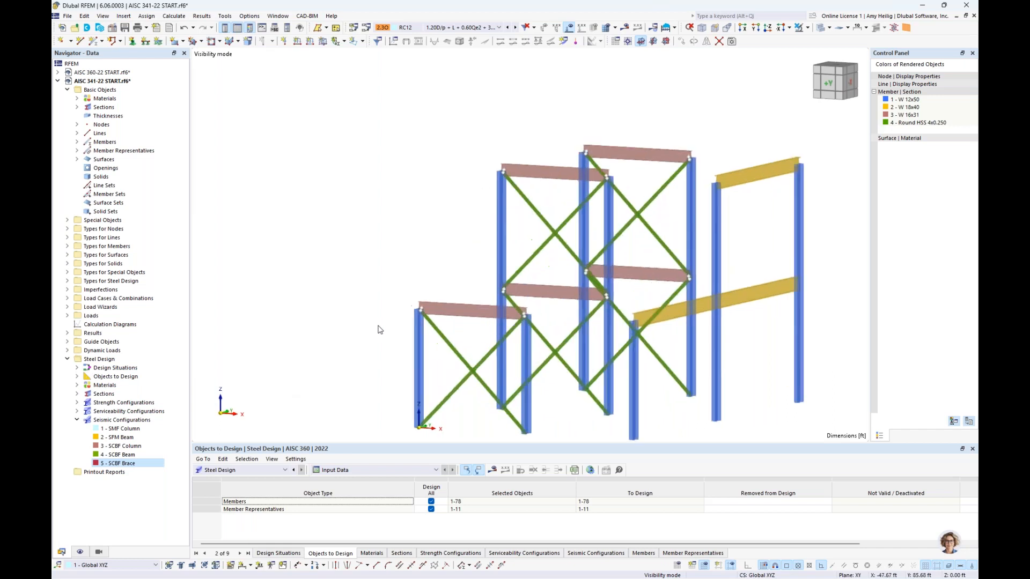
middle_drag(376, 323, 292, 282)
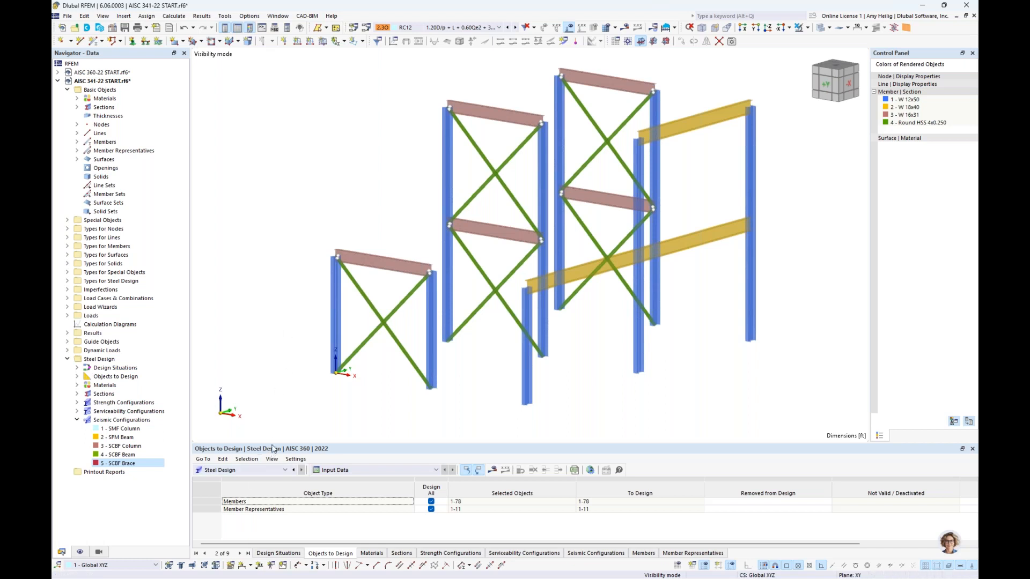
Enlarge the table area and examine the steel design situations, marking the types of DS5 to DS7.
drag(275, 444, 284, 359)
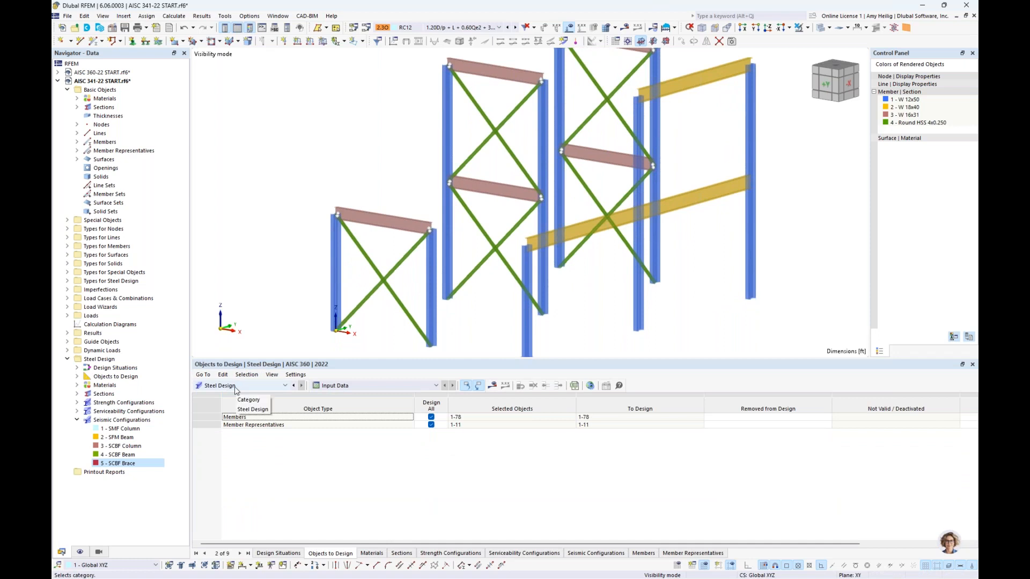
click(274, 554)
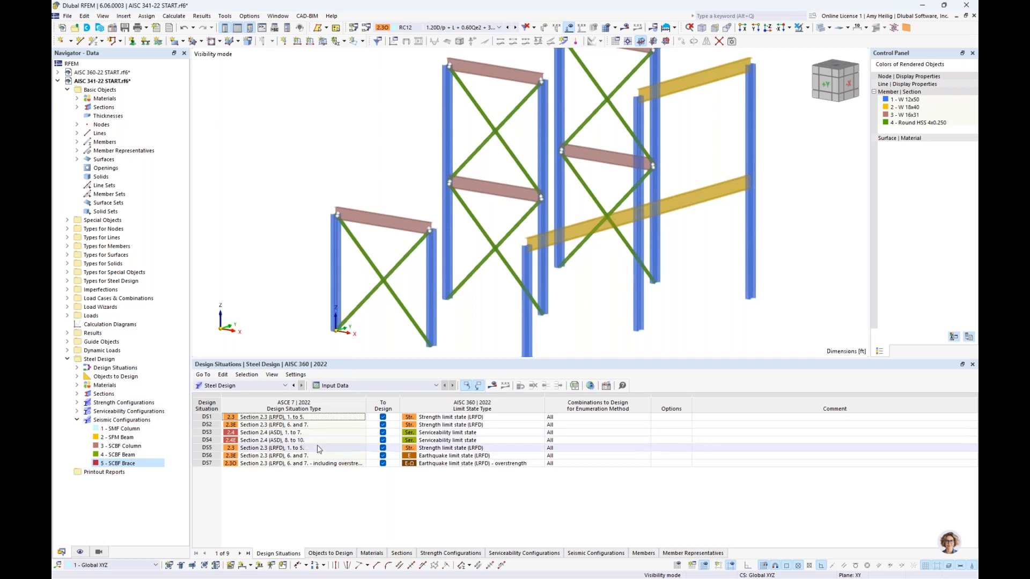
drag(320, 448, 322, 465)
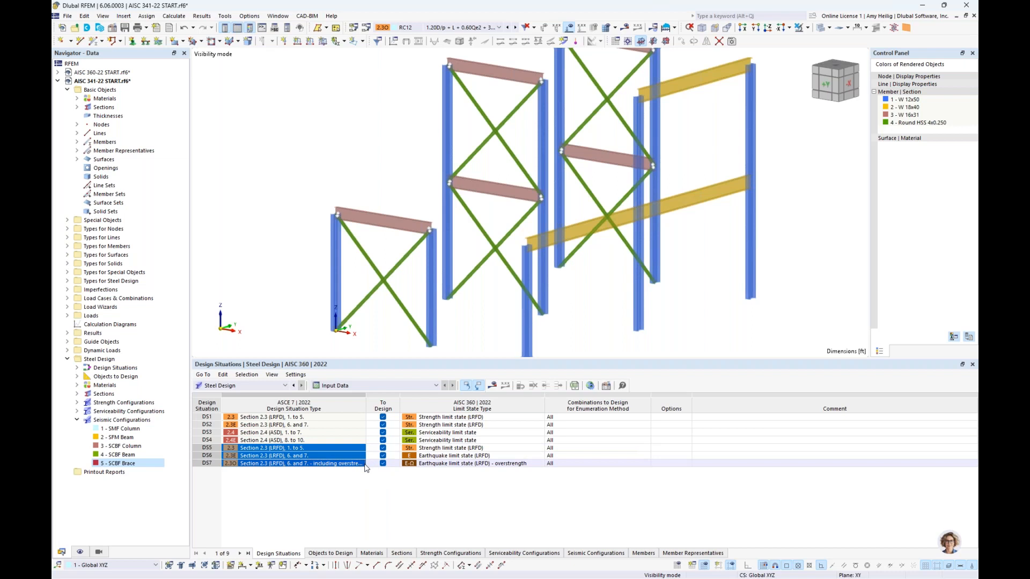
click(441, 499)
Set the limit state type of DS5 to Earthquake limit state (LRFD) and of DS7 to Earthquake limit state (LRFD) - overstrength.
click(464, 450)
click(465, 450)
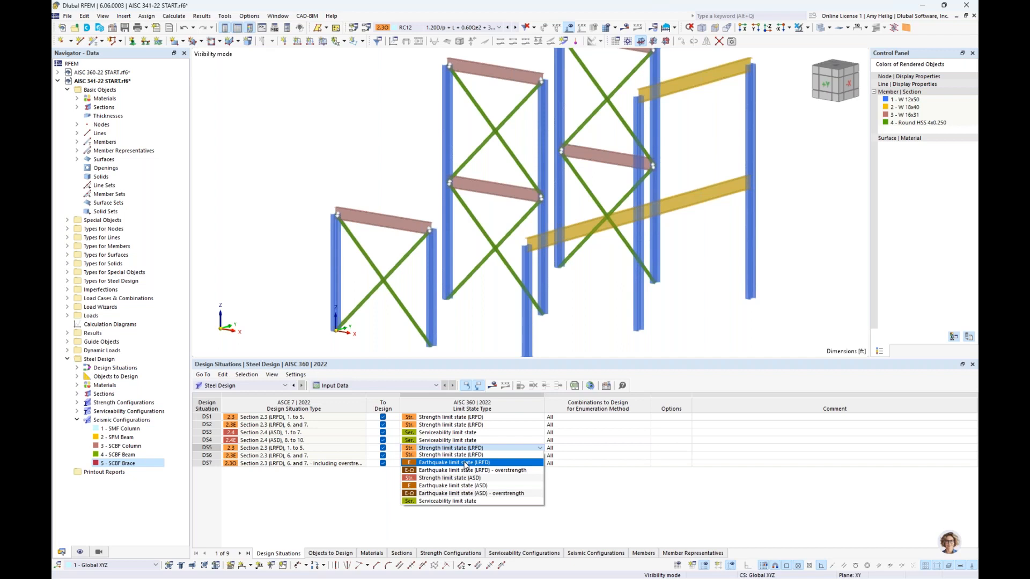
click(466, 462)
click(468, 455)
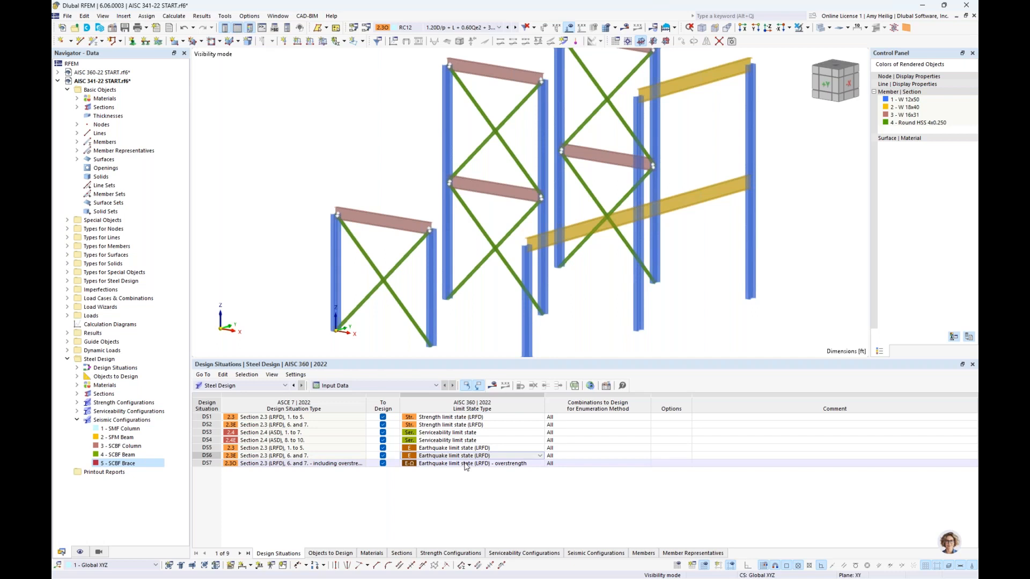
click(466, 465)
click(465, 465)
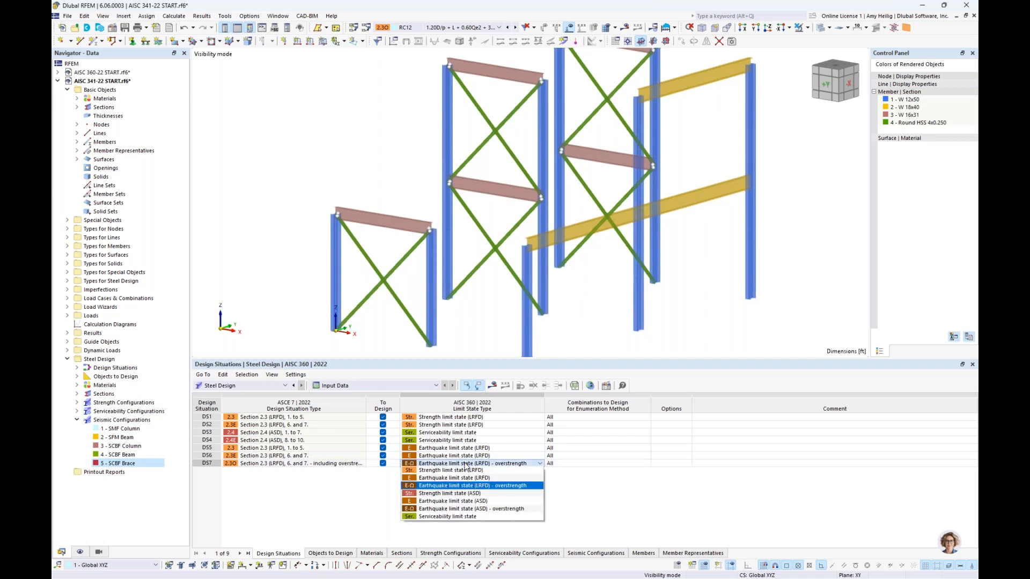
click(486, 488)
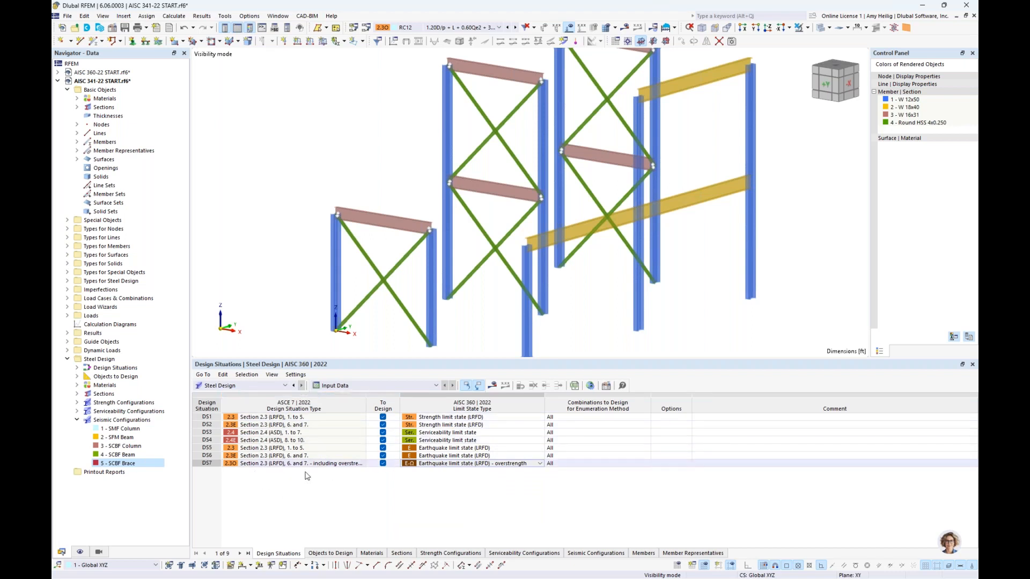
Turn off designing all members and member representatives, and select only the visible frame members 1,3,6,8-17,19,24,25,33,34,36-45,47,49,52,73-78 for design.
click(336, 553)
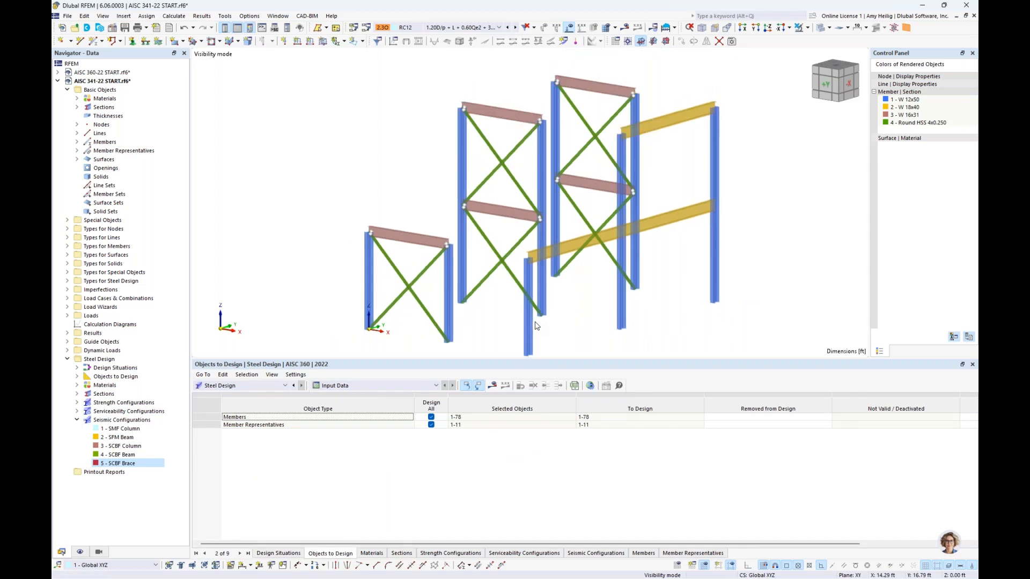
click(430, 417)
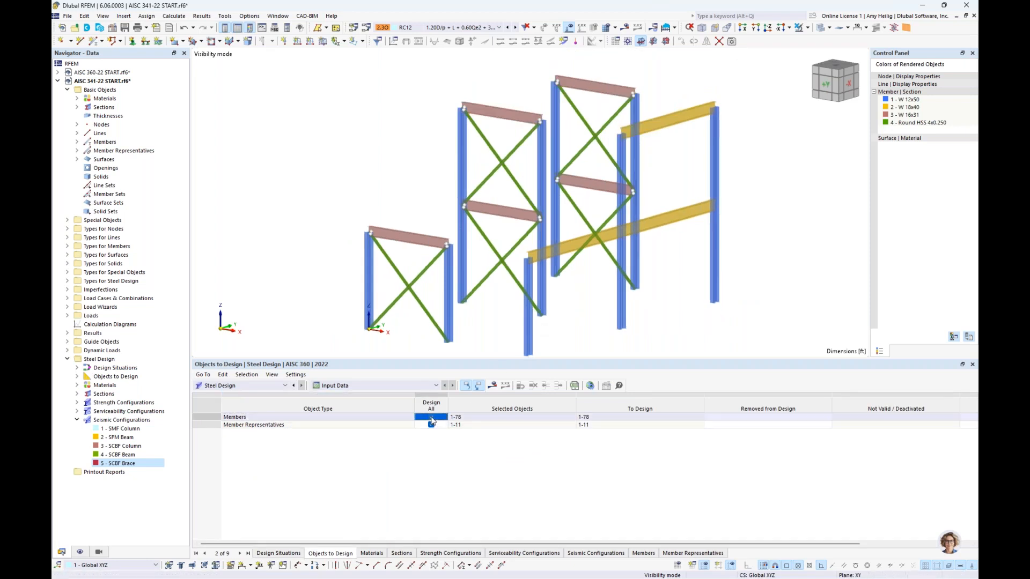
click(431, 424)
click(511, 417)
click(571, 417)
click(250, 119)
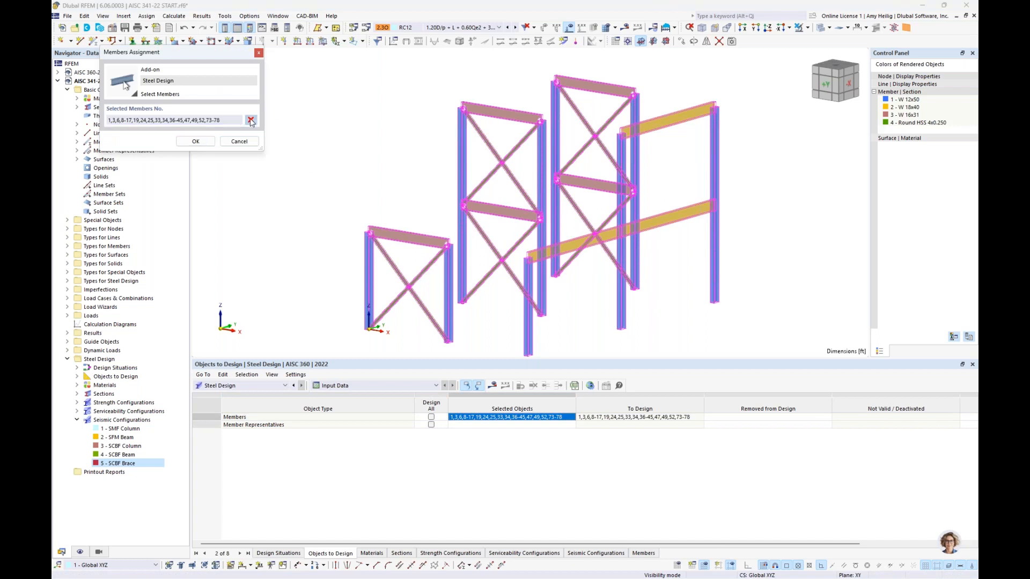
drag(733, 344, 343, 70)
click(196, 141)
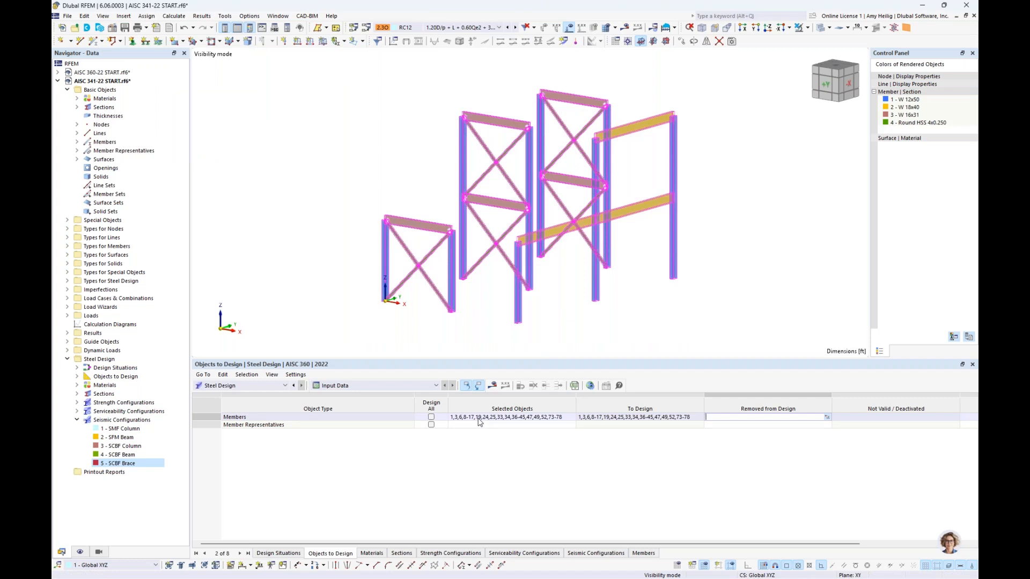
Start the steel design calculation, and switch to the PowerPoint slide show at the AISC 341-22 Member Design Checks slide.
click(493, 387)
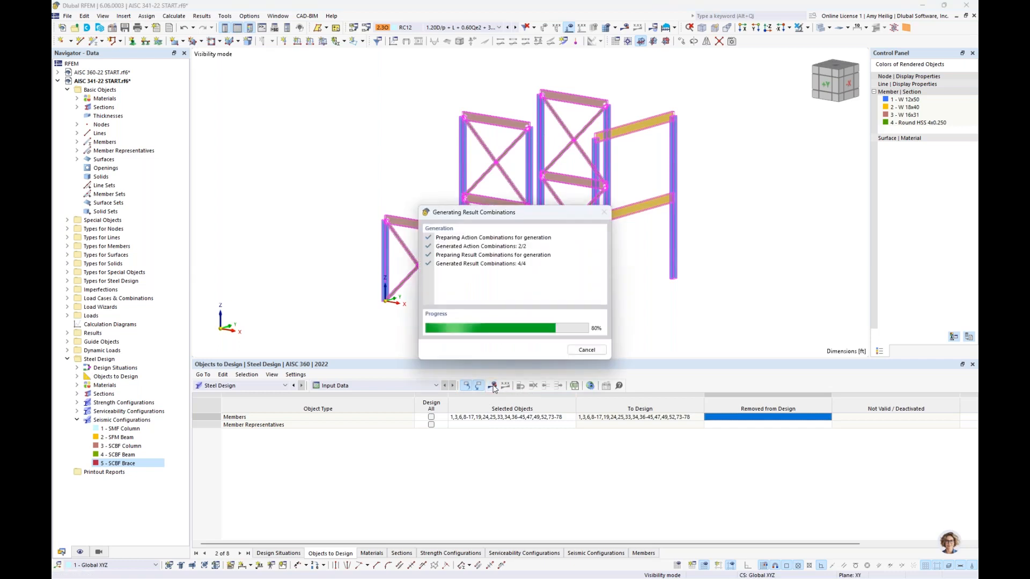
key(super+Tab)
click(498, 274)
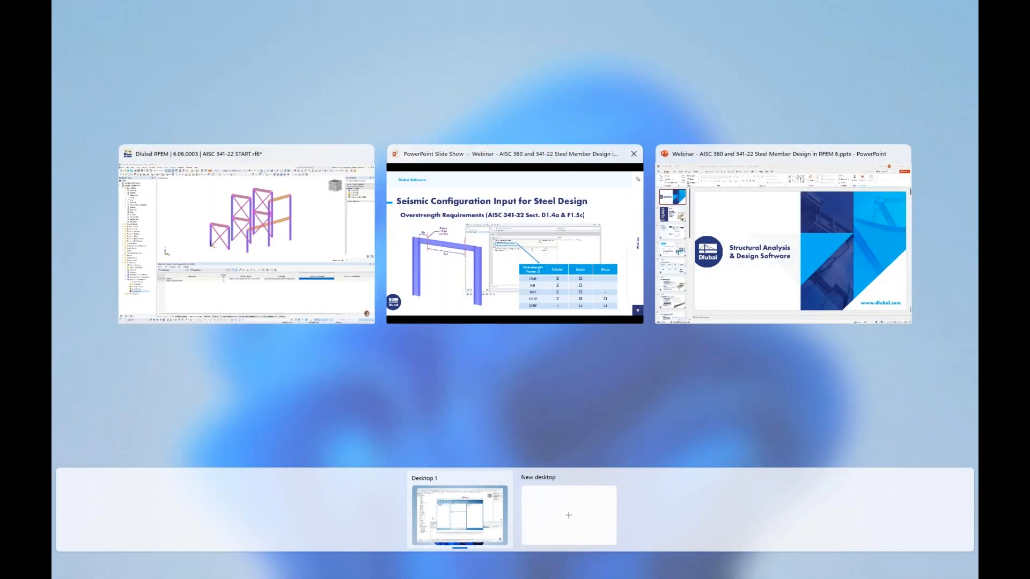
key(Right)
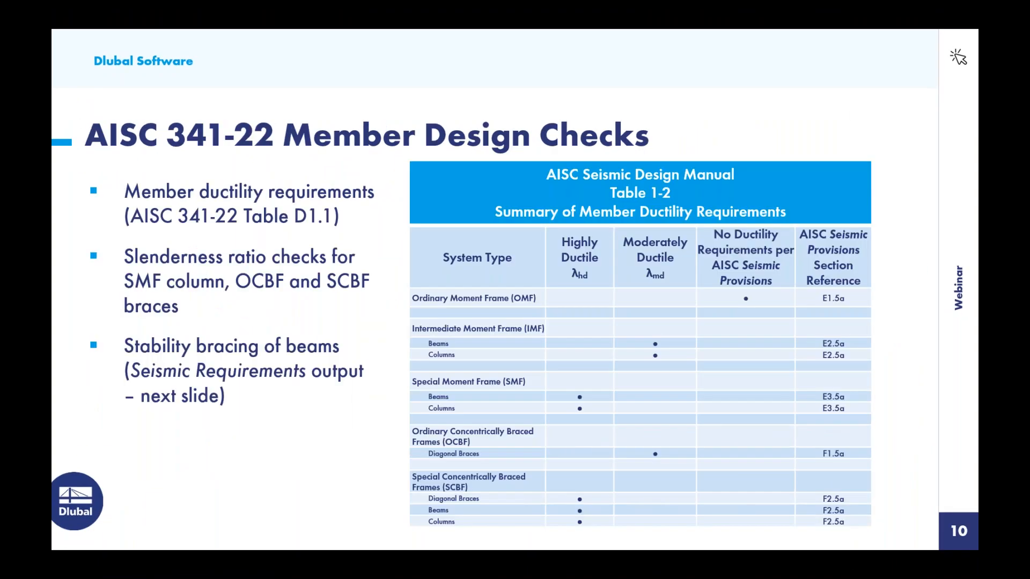